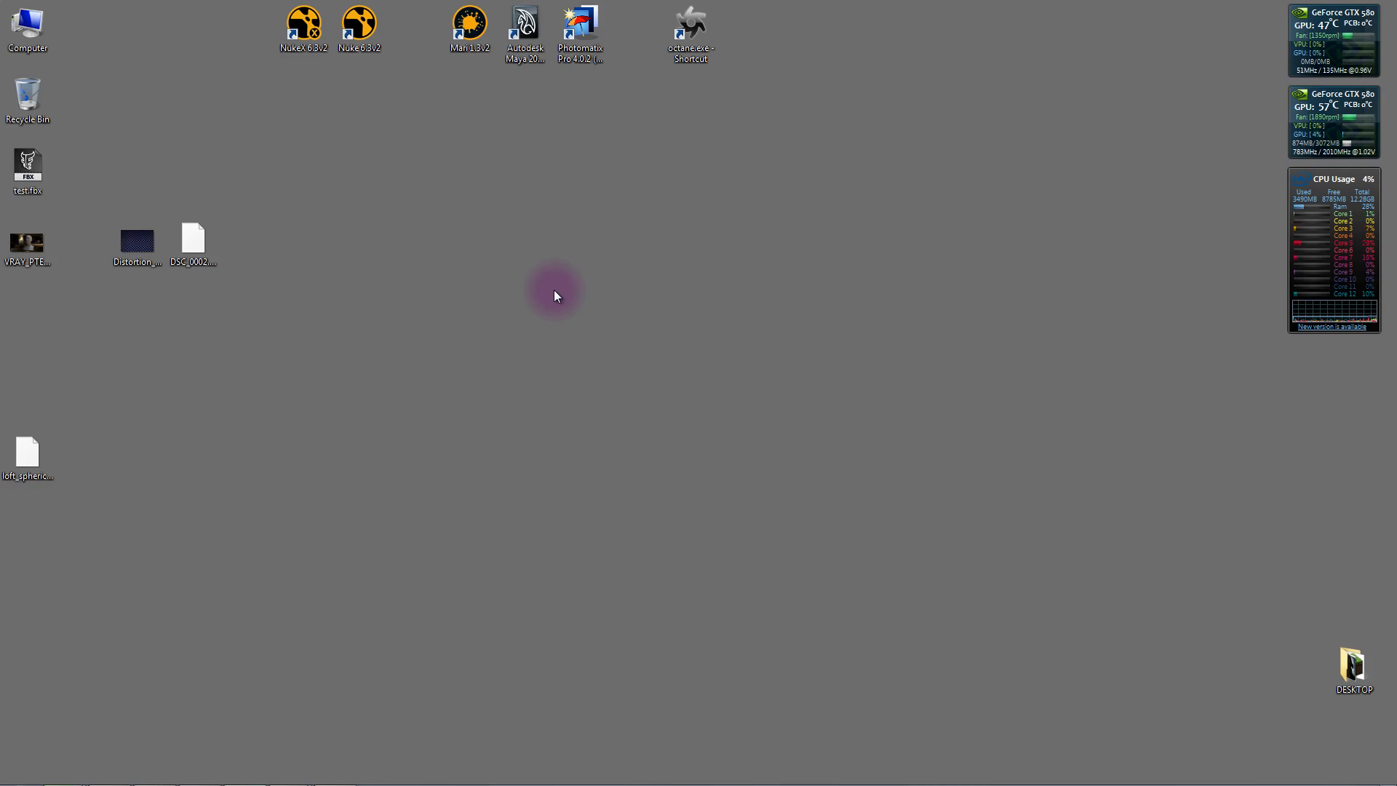
# Step: Launch Mari and start a new project with LOFT_EXTRA_BITS.obj from the GEO folder as its geometry
pyautogui.doubleClick(467, 29)
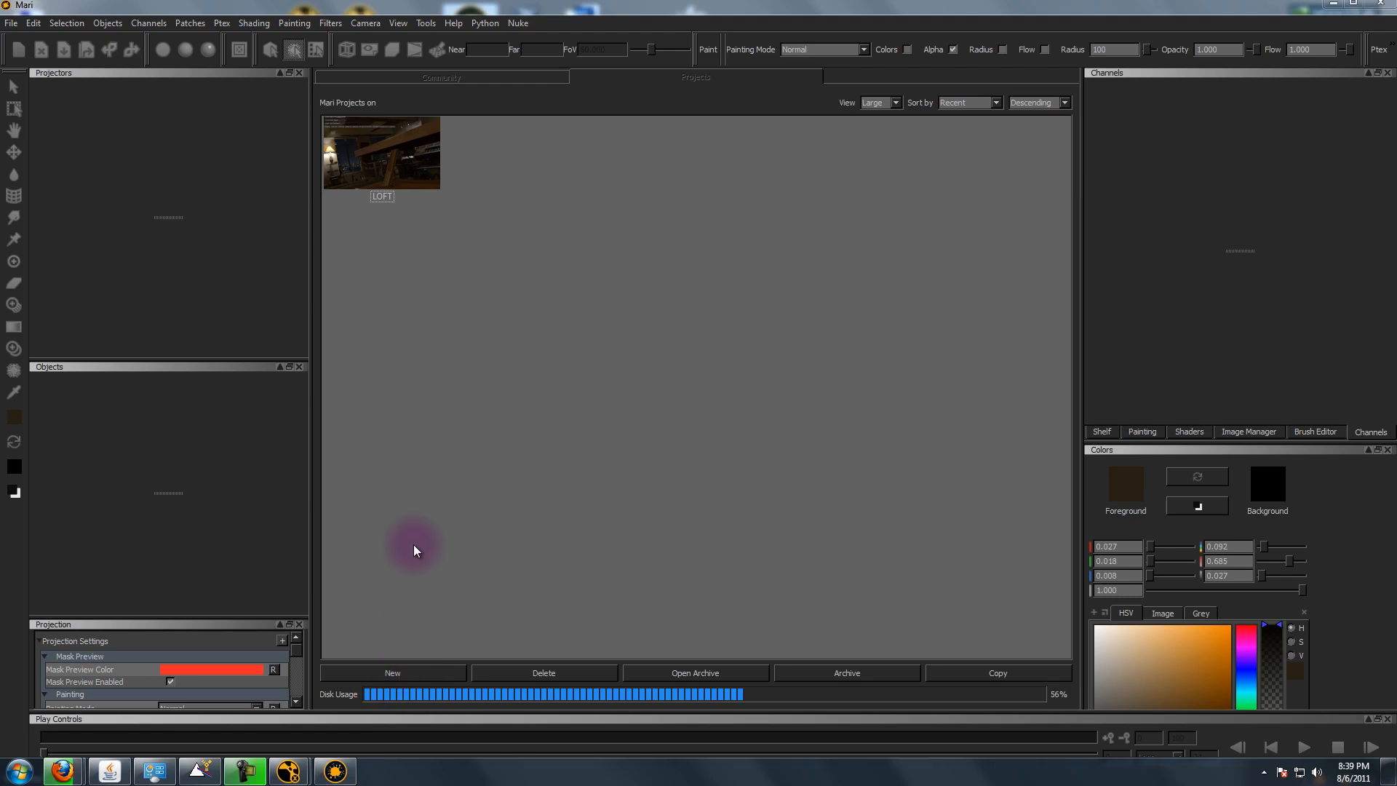
pyautogui.click(395, 672)
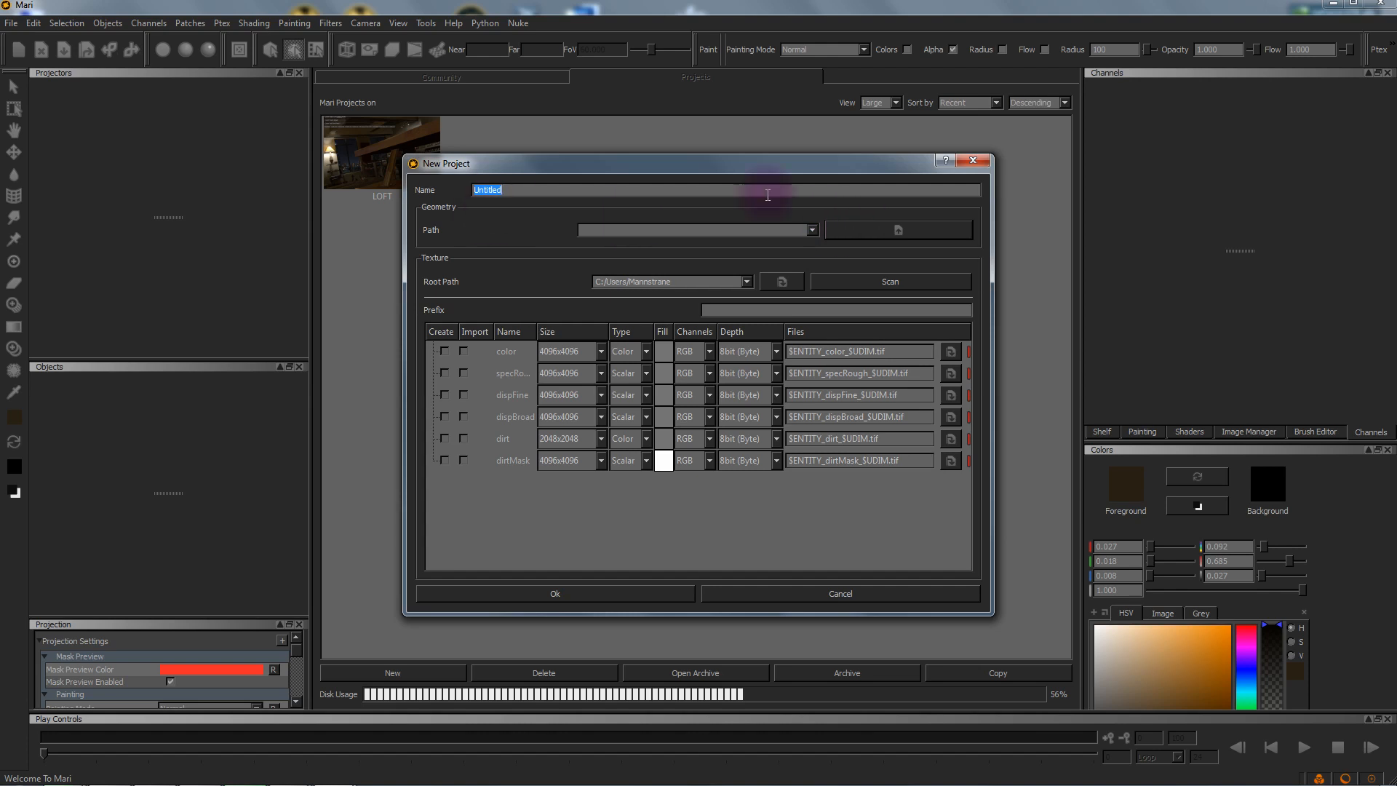
pyautogui.click(866, 230)
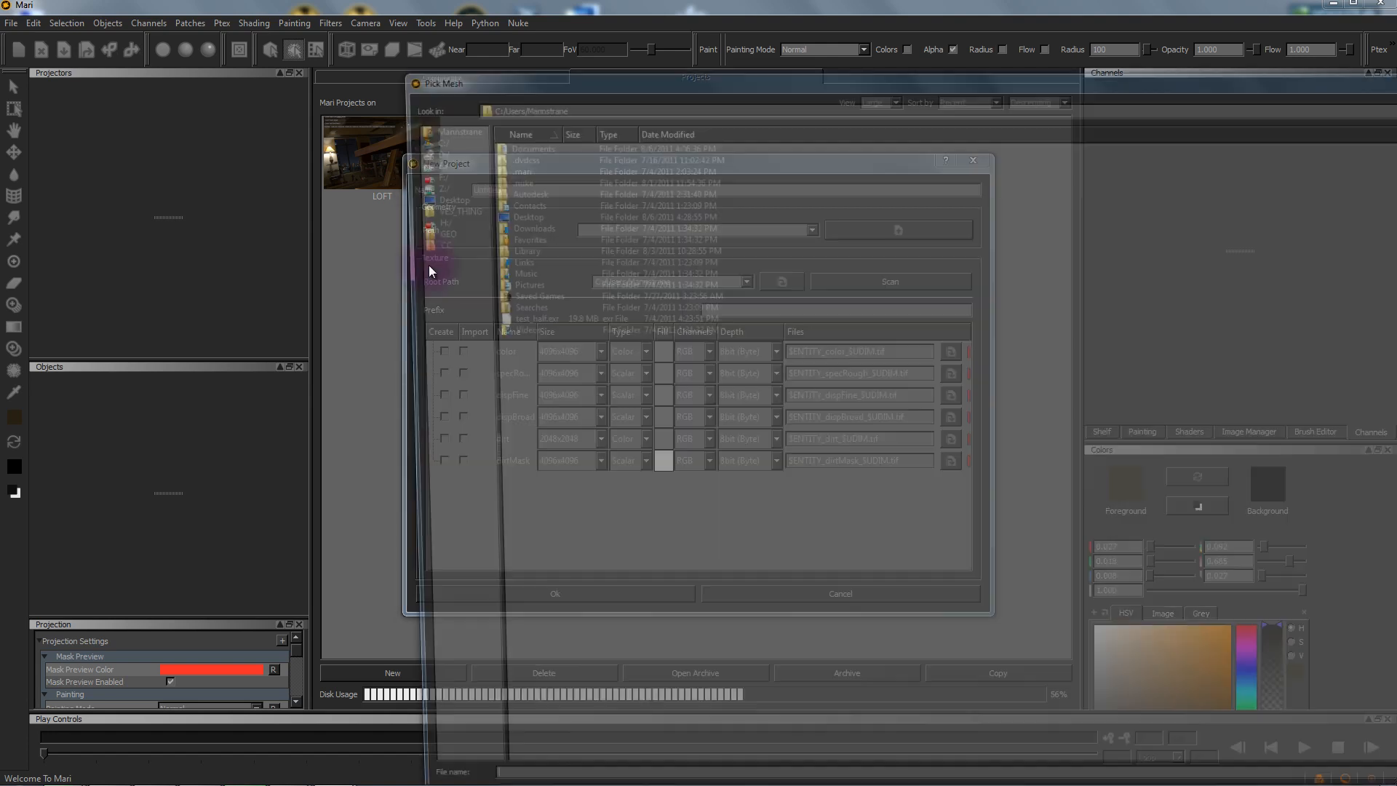
pyautogui.click(423, 231)
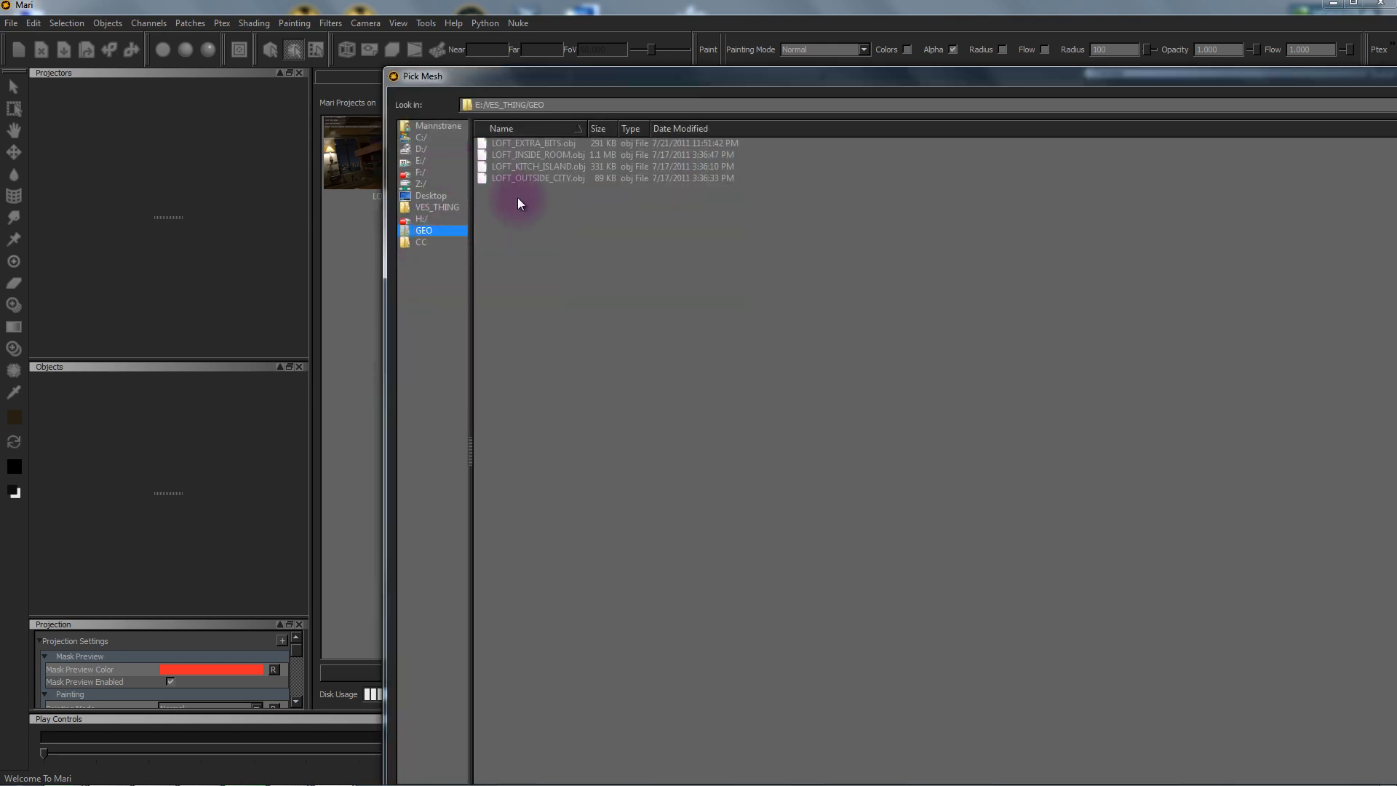
pyautogui.click(614, 168)
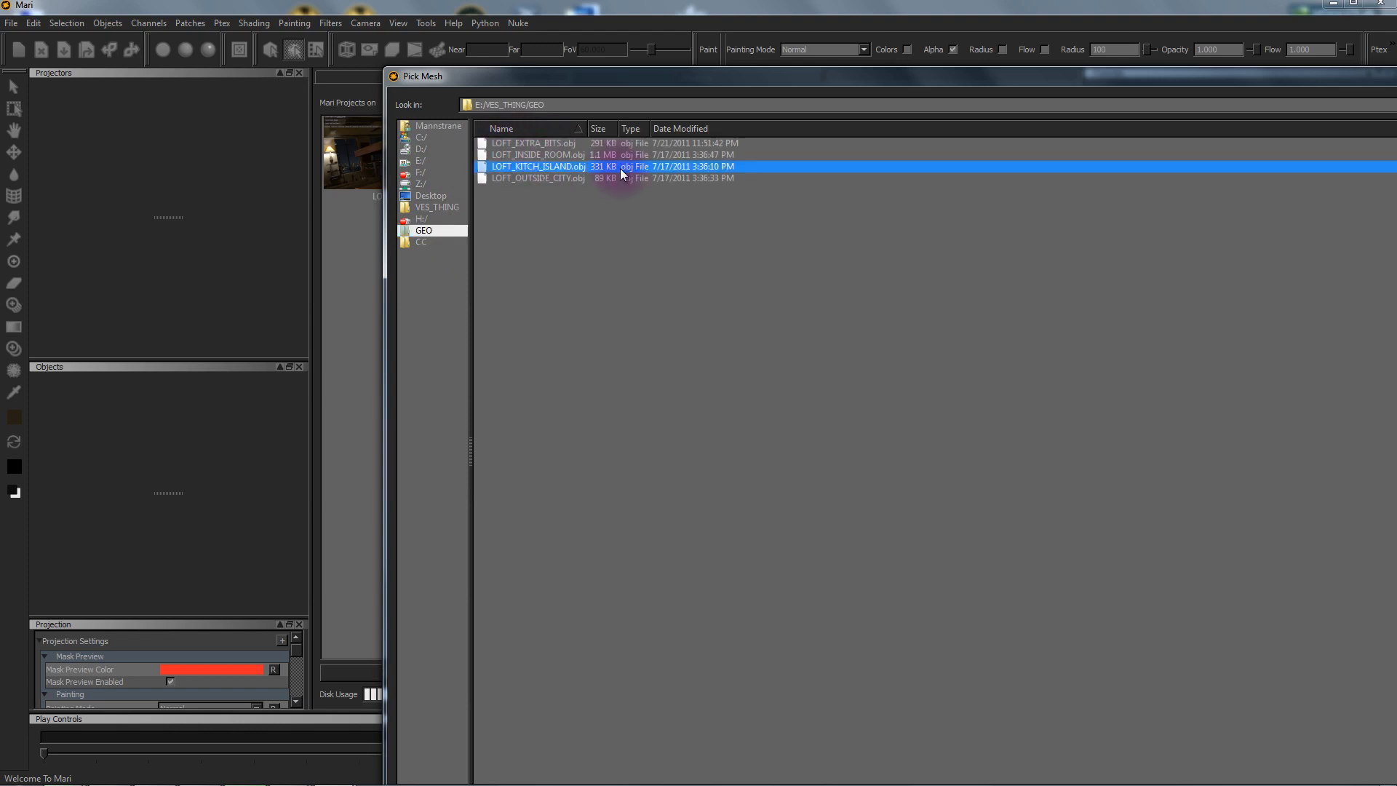
pyautogui.doubleClick(536, 143)
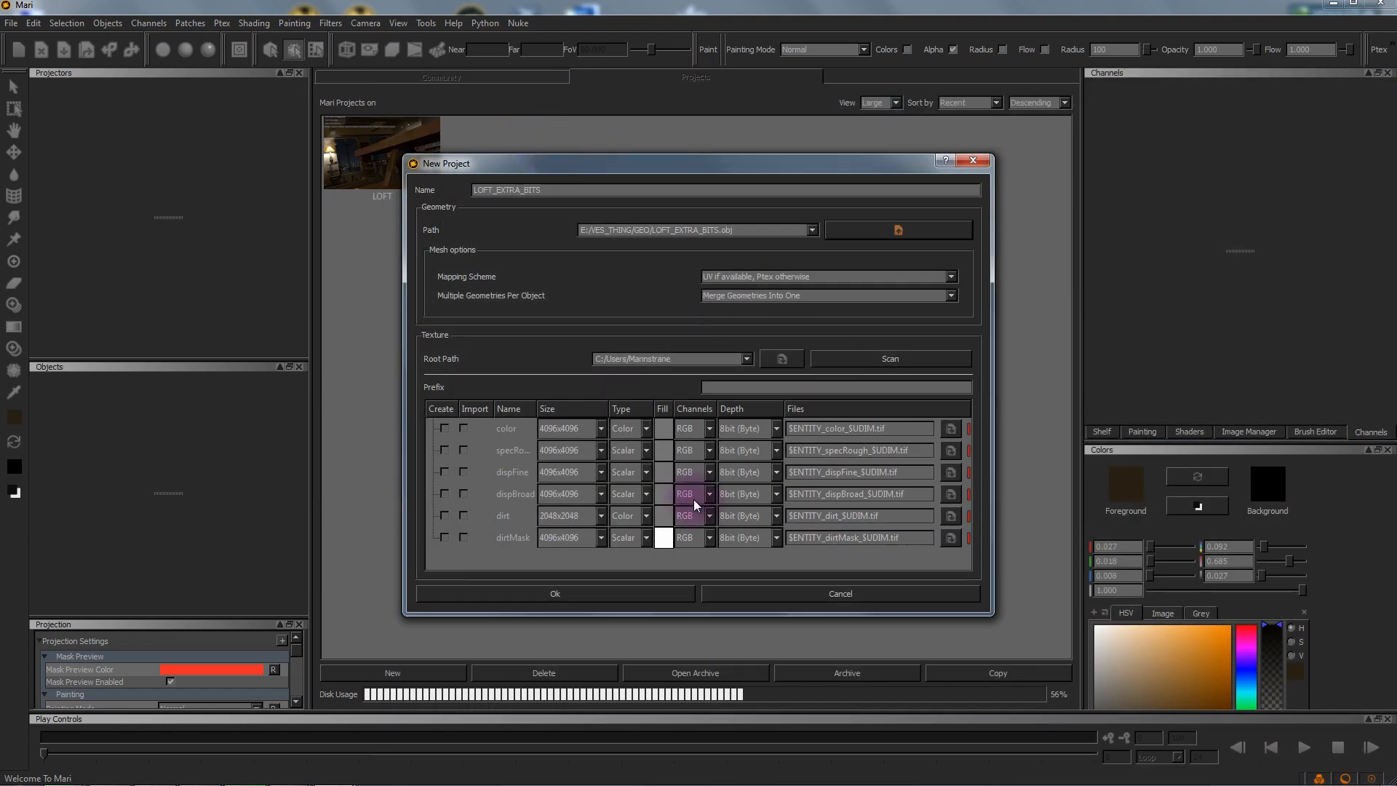
# Step: Set the new project's mapping scheme to Force Ptex and accept the project settings
pyautogui.click(805, 277)
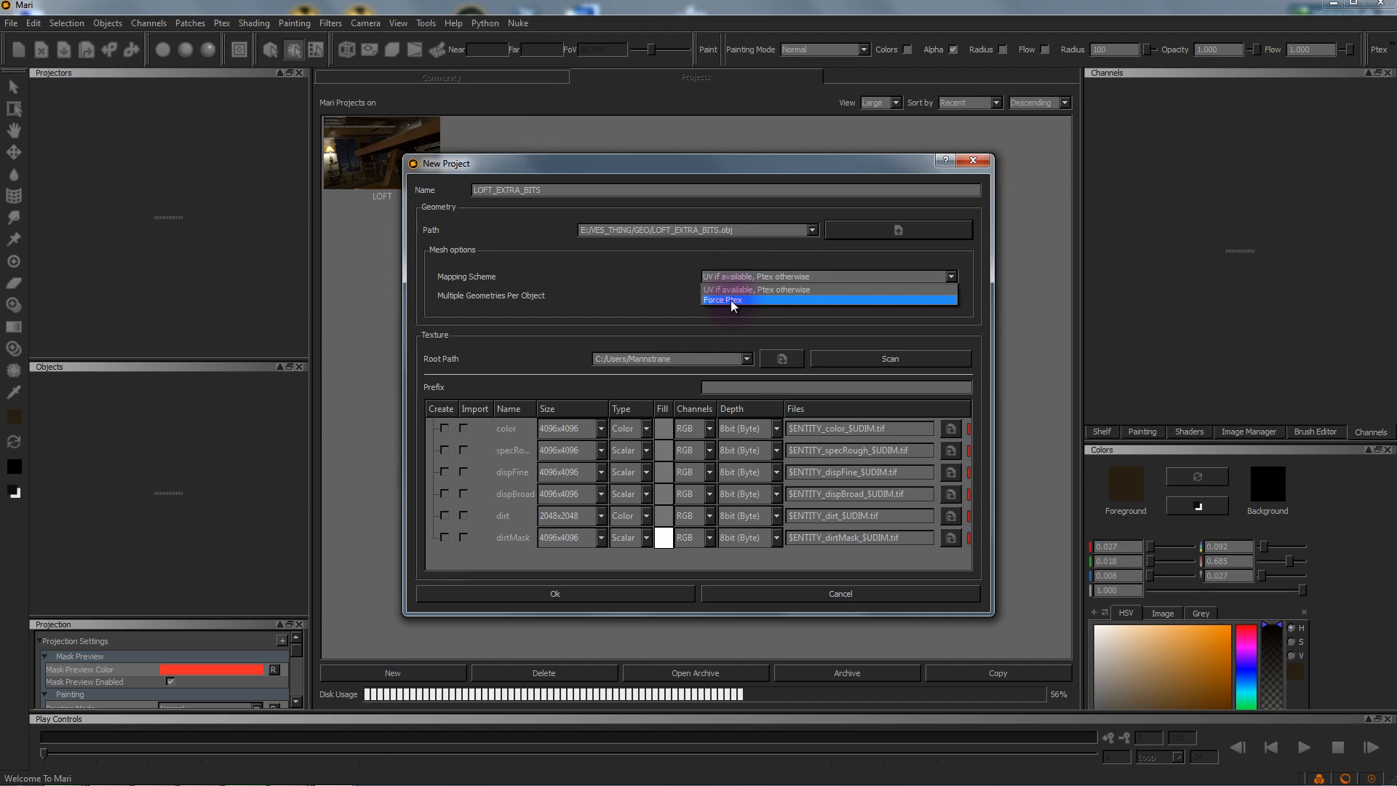
pyautogui.click(736, 300)
pyautogui.click(731, 277)
pyautogui.click(742, 289)
pyautogui.click(740, 277)
pyautogui.click(744, 298)
pyautogui.click(740, 277)
pyautogui.click(739, 298)
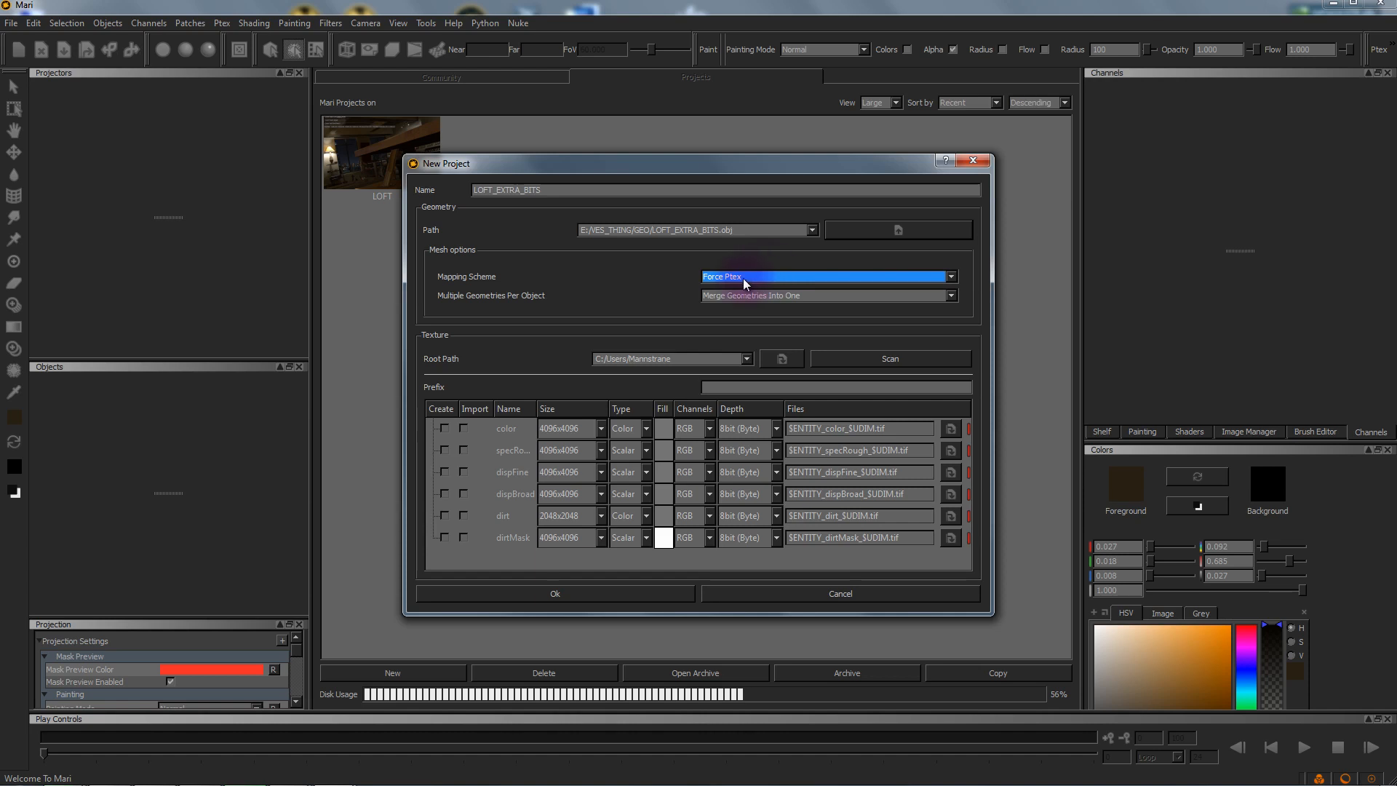
pyautogui.click(566, 592)
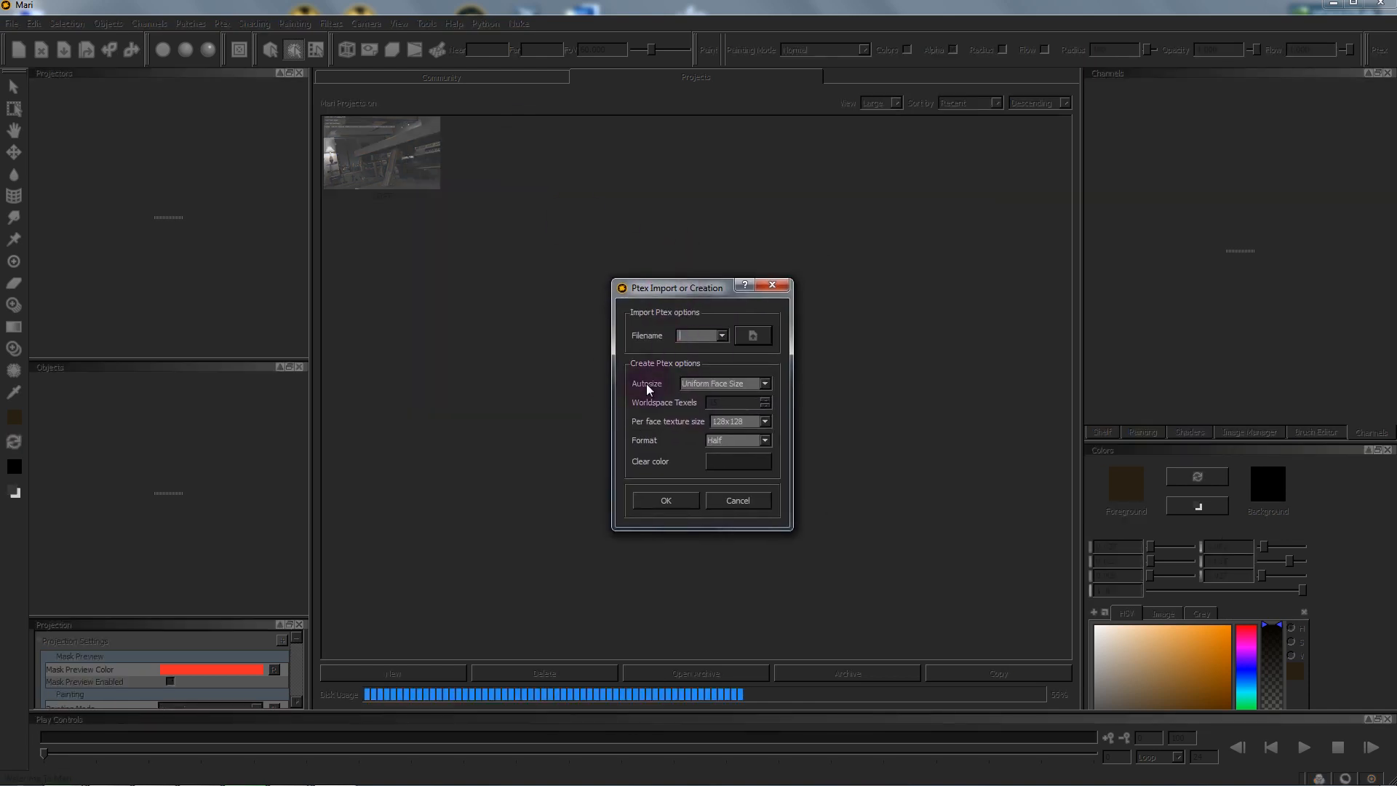
pyautogui.click(713, 387)
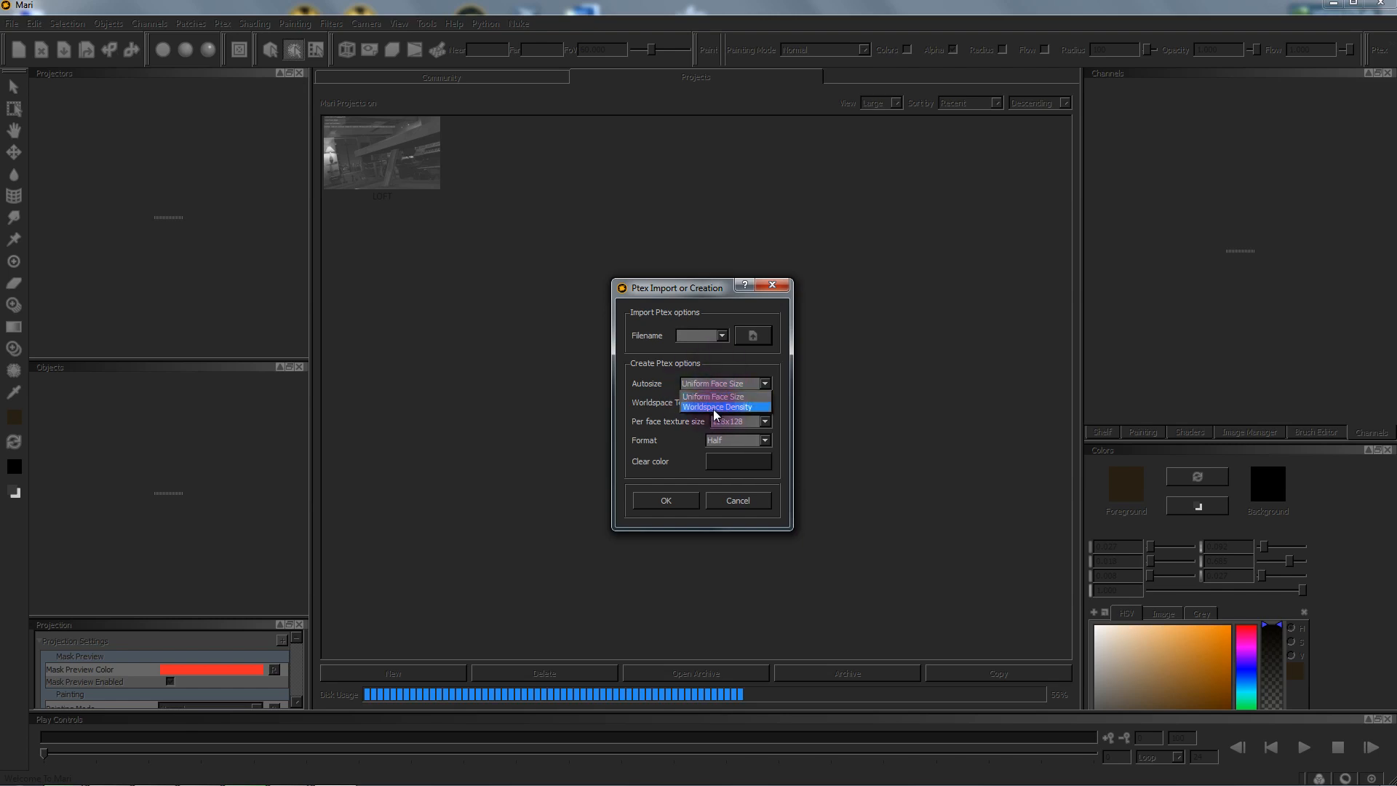
pyautogui.click(717, 407)
pyautogui.click(720, 383)
pyautogui.click(711, 409)
pyautogui.click(707, 386)
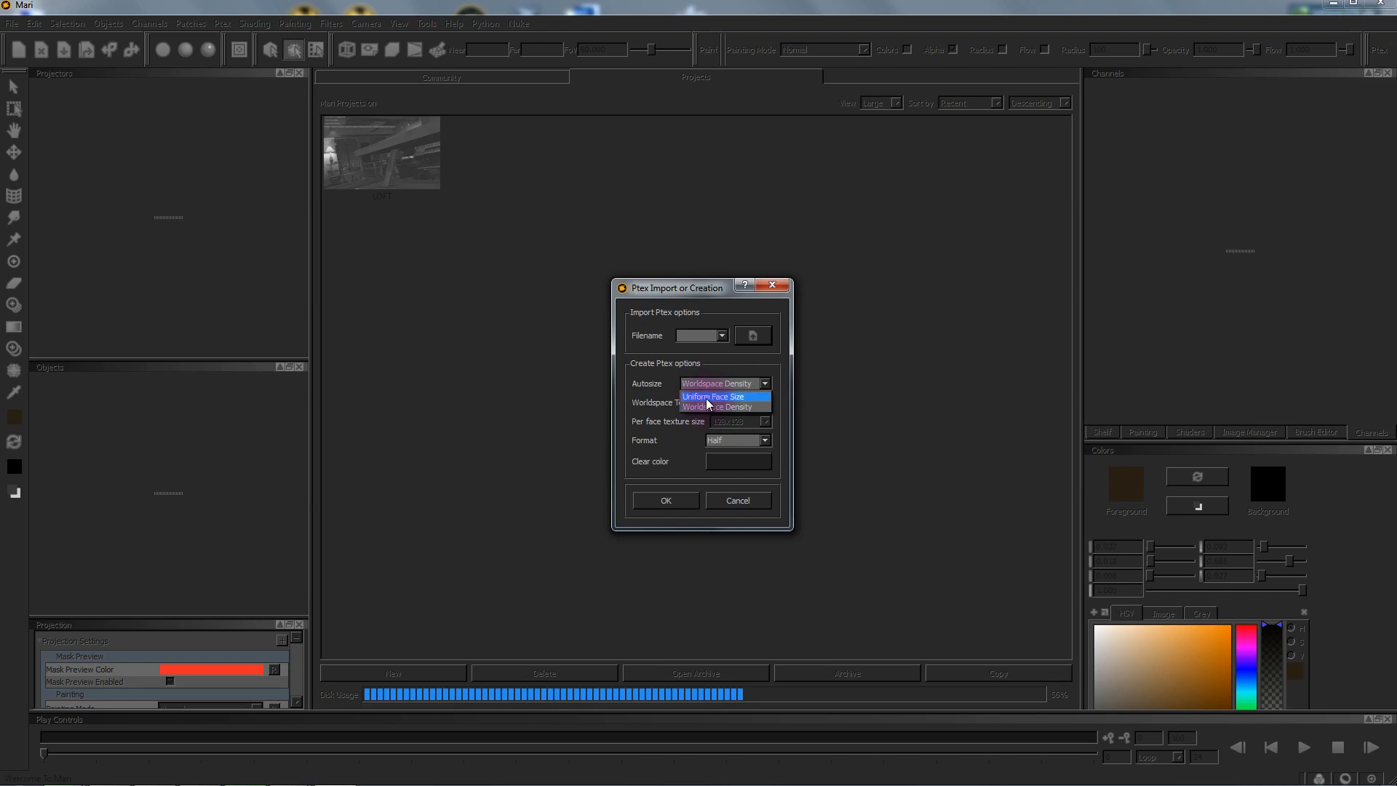
pyautogui.click(707, 397)
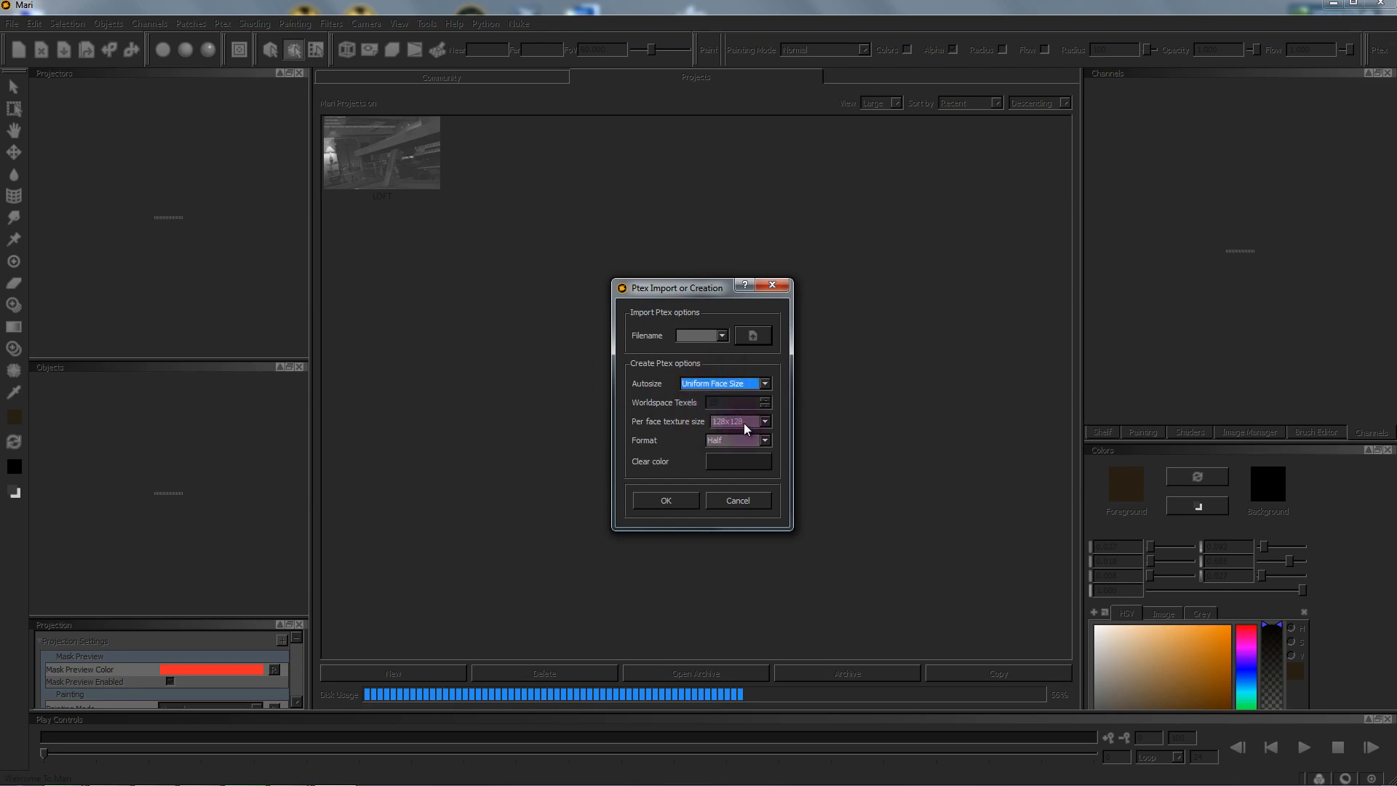
# Step: Create the Ptex channel with Worldspace Density autosizing and 5 worldspace texels
pyautogui.click(724, 382)
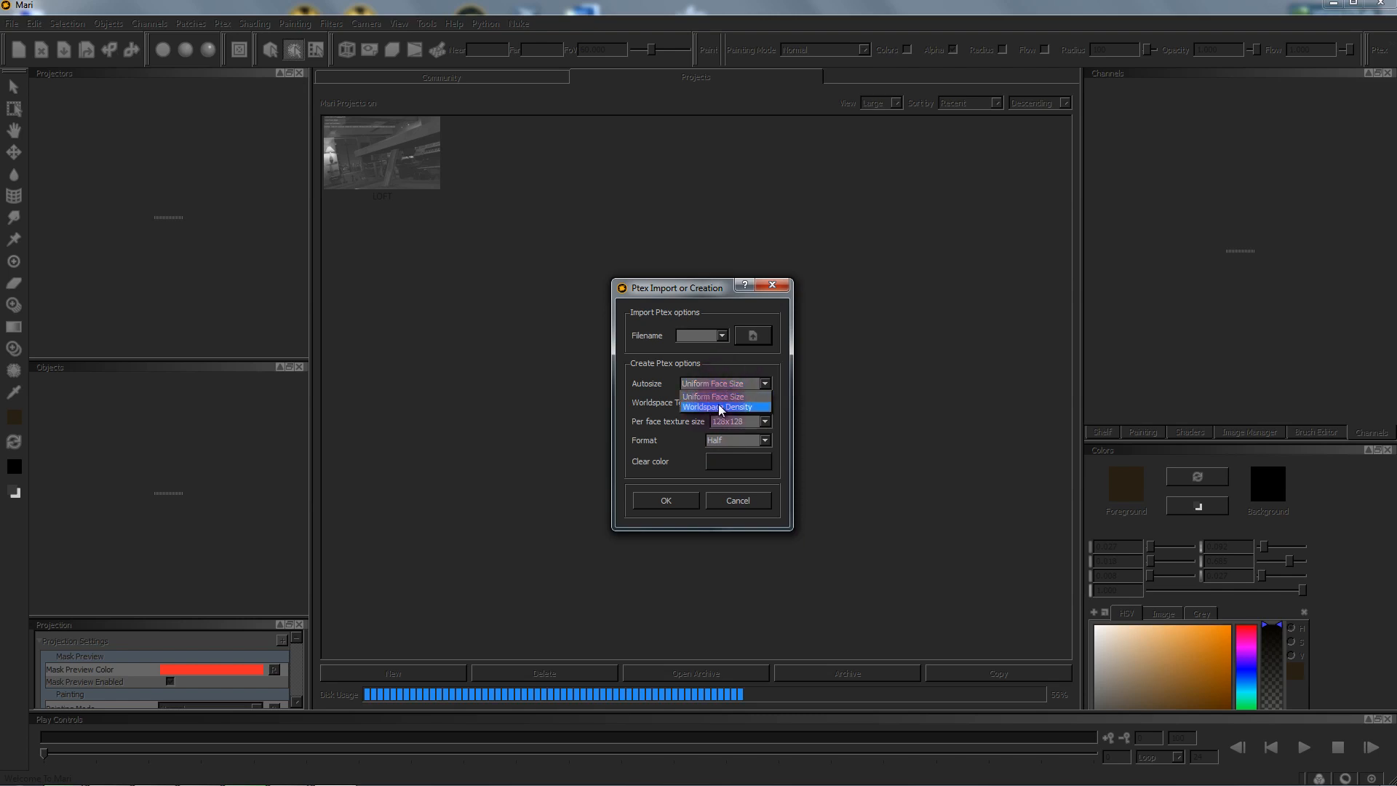
pyautogui.click(717, 408)
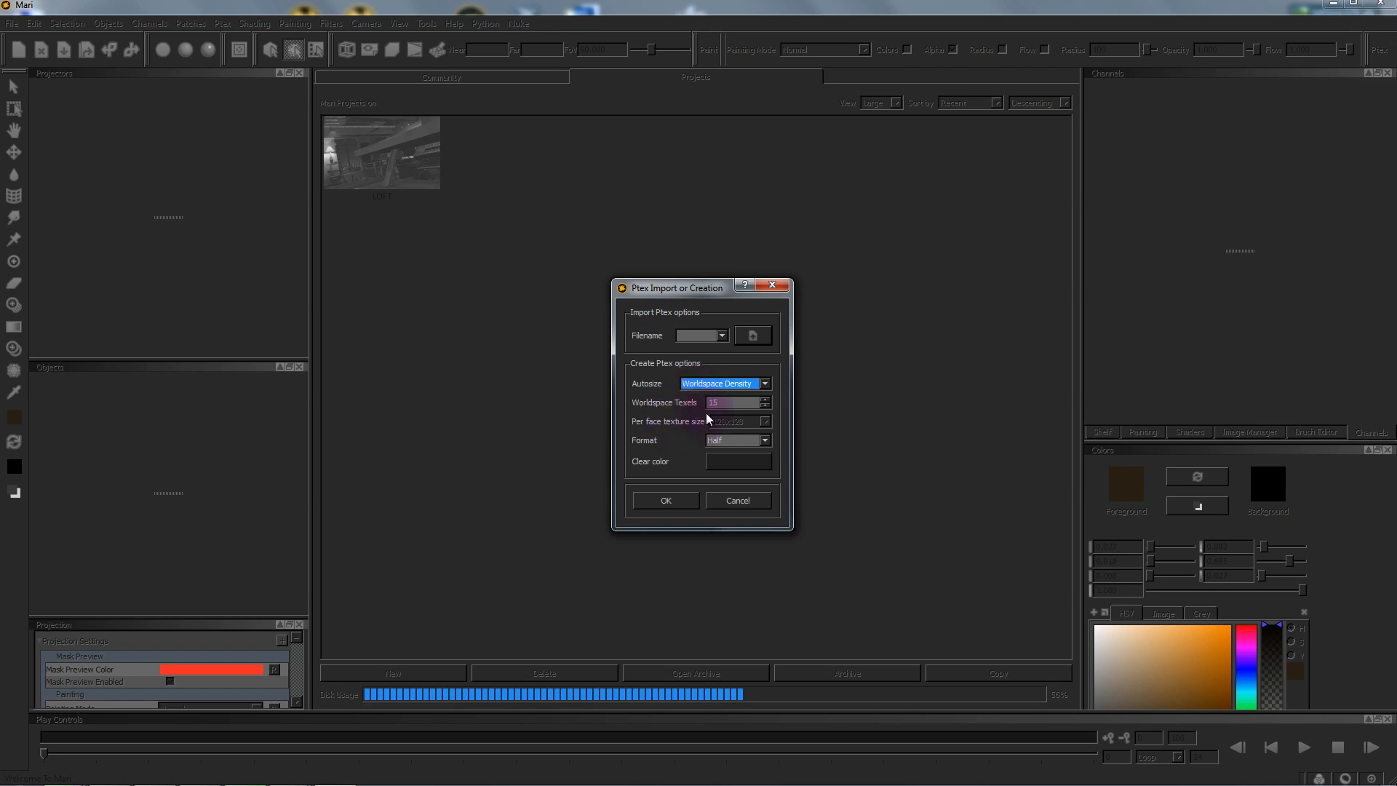
pyautogui.click(763, 384)
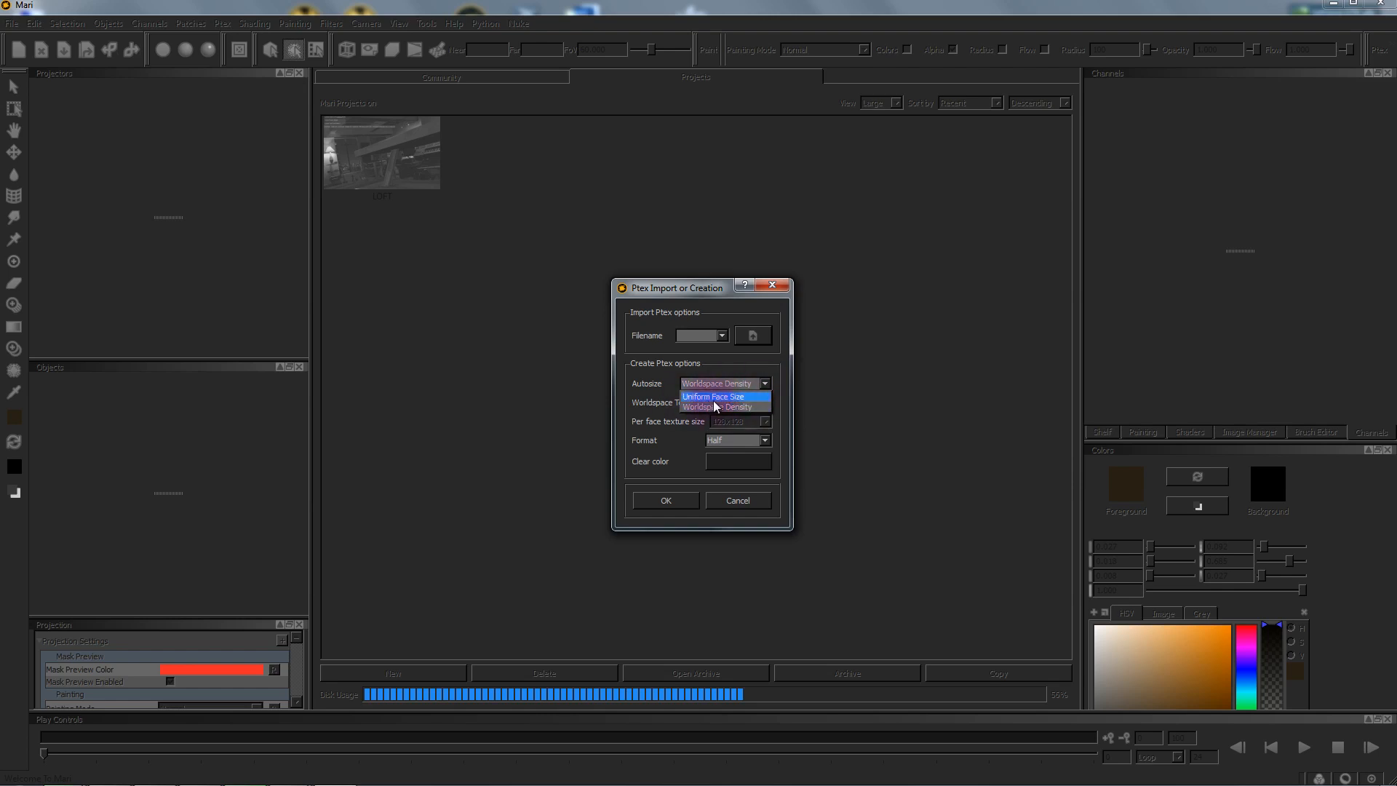
pyautogui.click(716, 407)
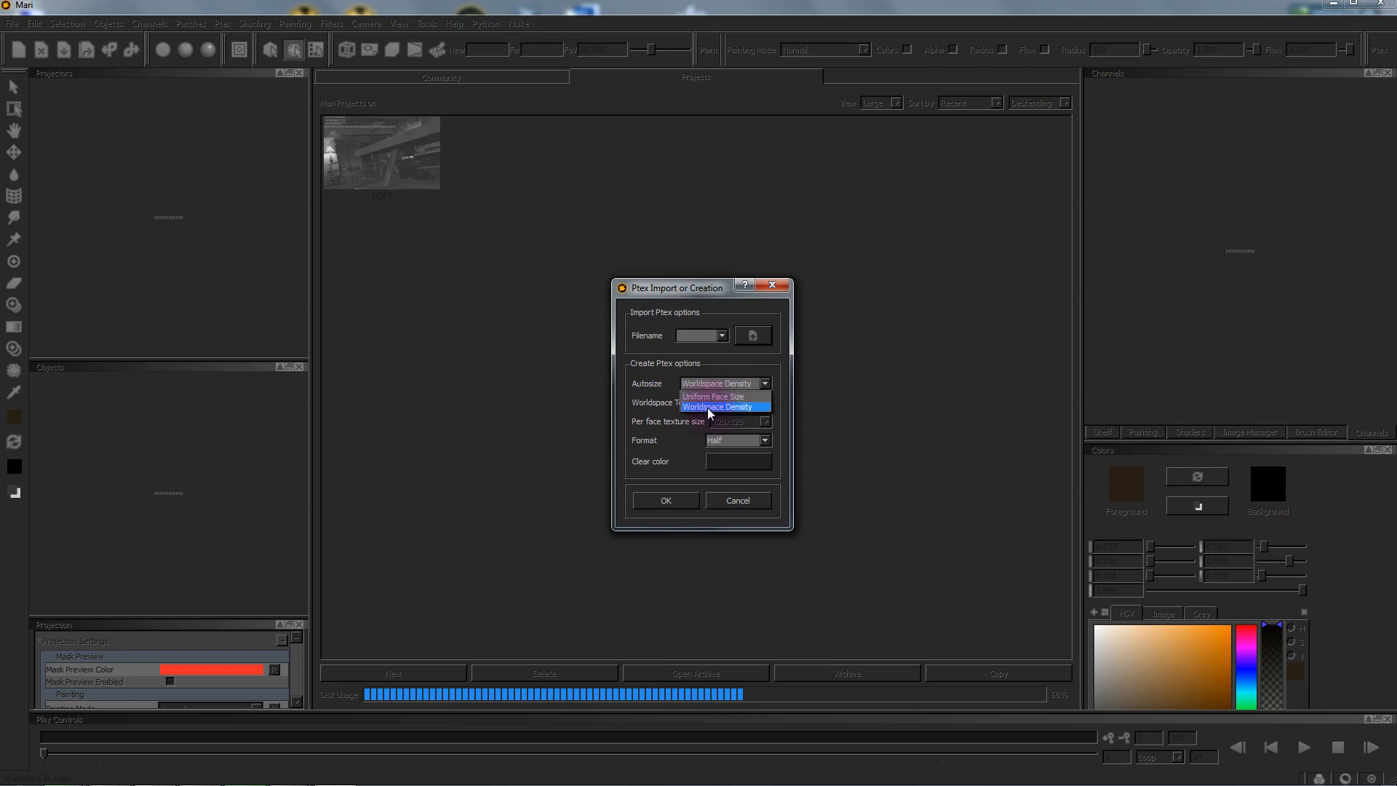
pyautogui.click(723, 402)
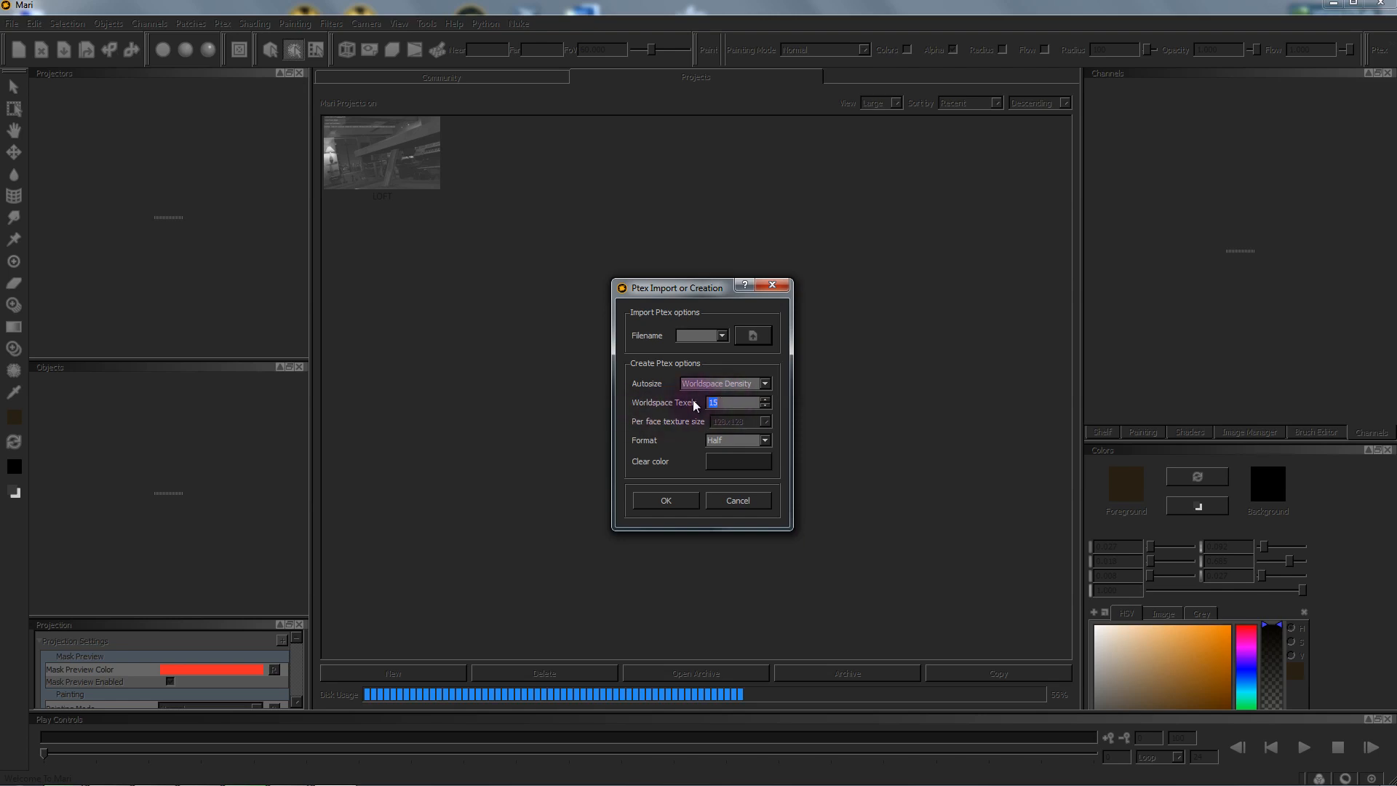
pyautogui.write('5')
pyautogui.click(728, 385)
pyautogui.click(720, 406)
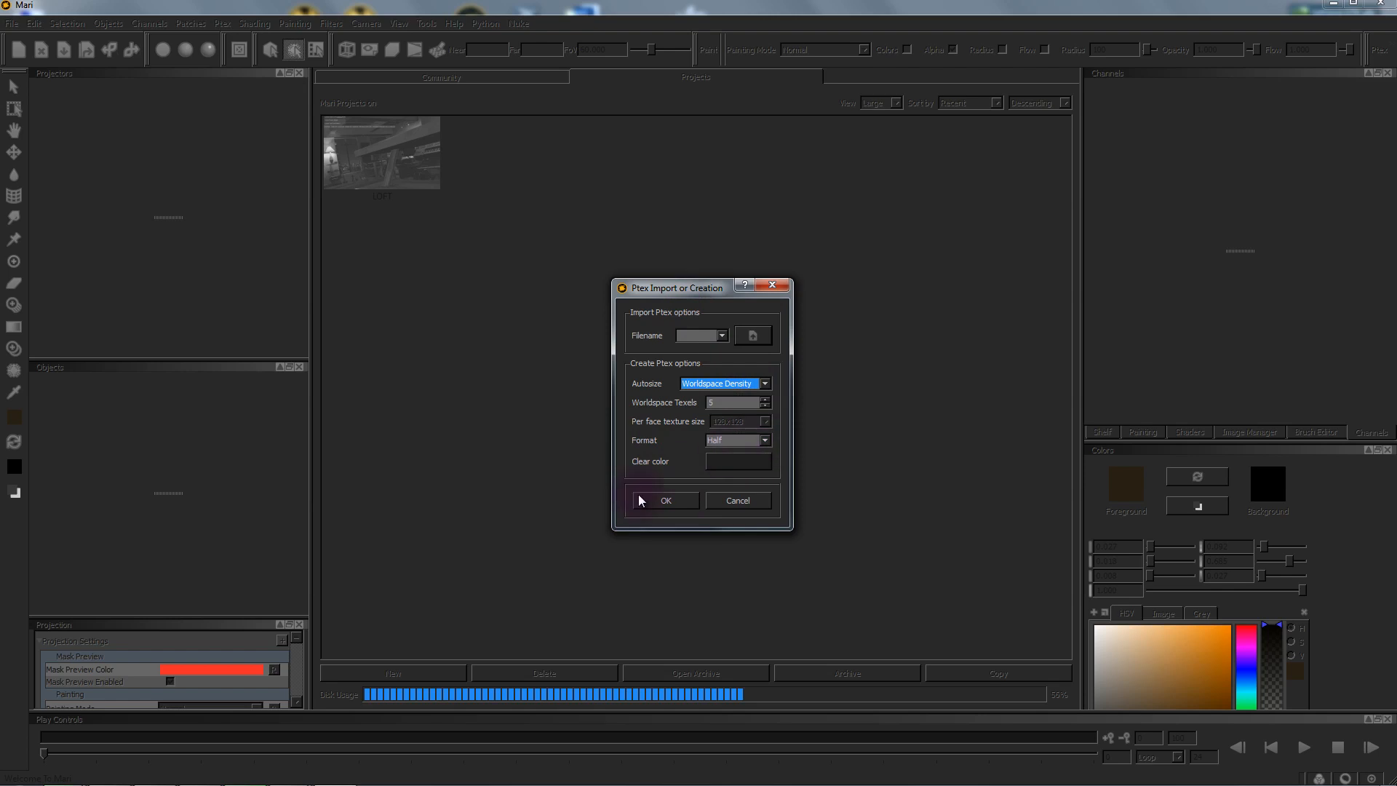
pyautogui.click(667, 504)
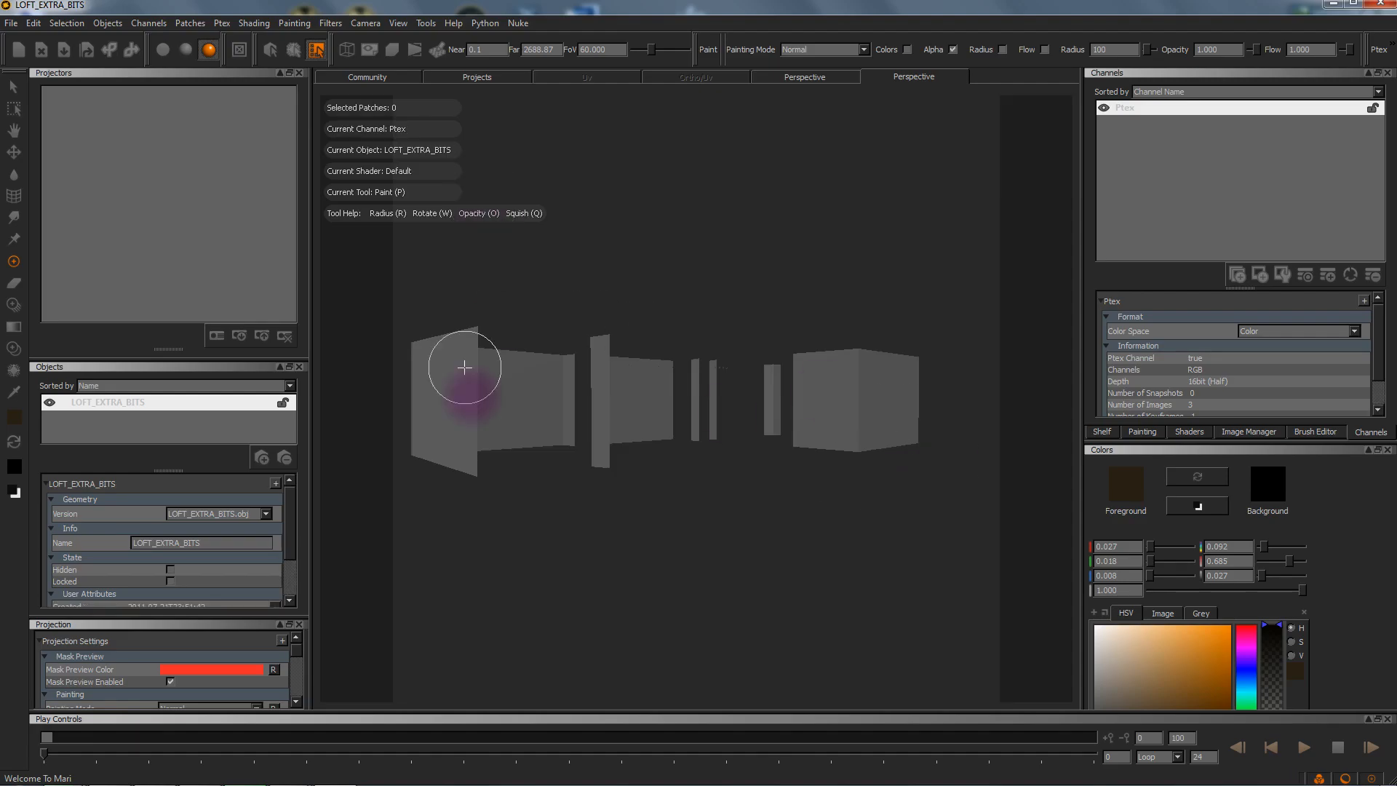
# Step: Flatten the LOFT_EXTRA_BITS shader lighting: ambient light 1.000, diffuse light 0.000 and specular gain 0.000
pyautogui.keyDown('alt'); pyautogui.moveTo(657, 407); pyautogui.dragTo(806, 460); pyautogui.keyUp('alt')
pyautogui.moveTo(820, 514)
pyautogui.keyDown('alt'); pyautogui.mouseDown()
pyautogui.moveTo(664, 499)
pyautogui.moveTo(772, 428)
pyautogui.moveTo(714, 296)
pyautogui.moveTo(599, 390)
pyautogui.moveTo(702, 281)
pyautogui.moveTo(692, 467)
pyautogui.moveTo(1004, 509)
pyautogui.mouseUp(); pyautogui.keyUp('alt')
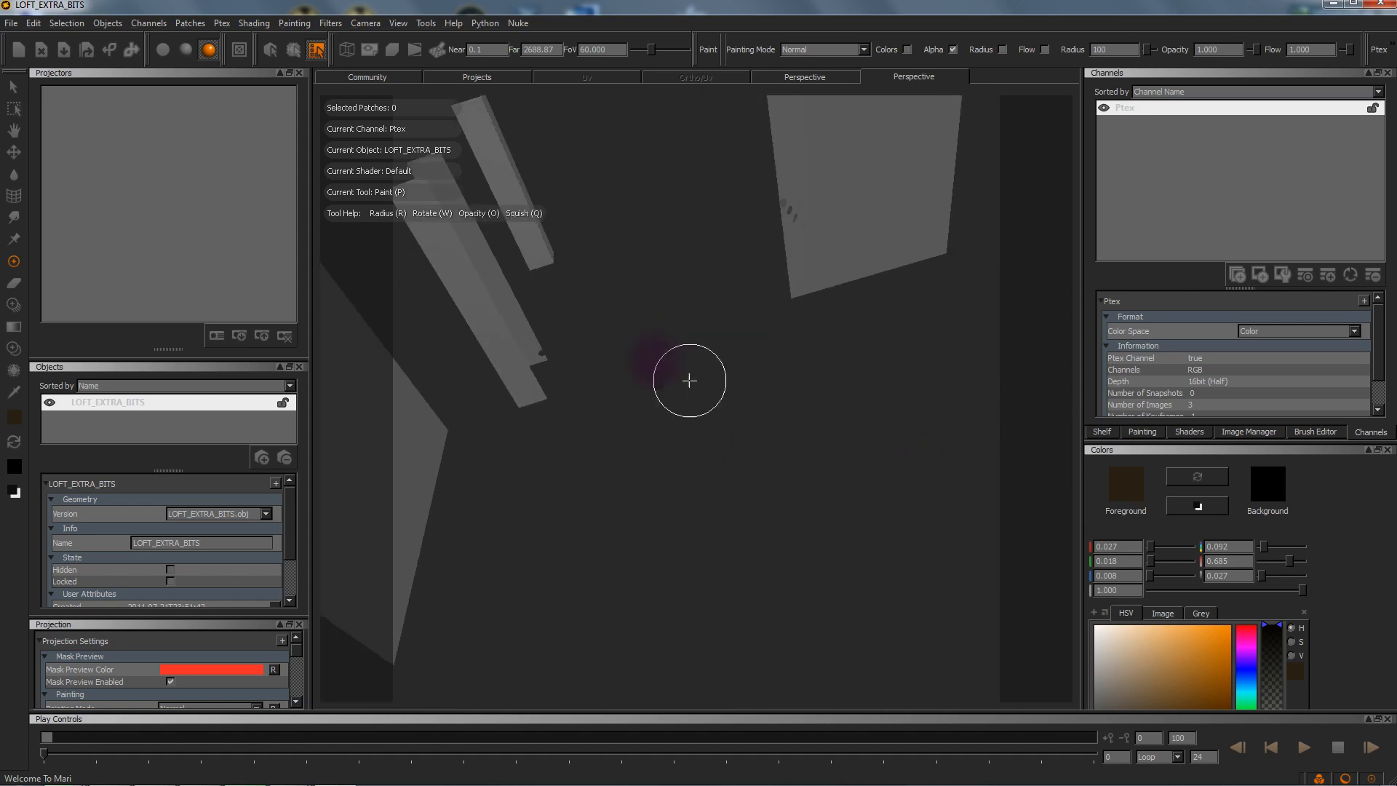
pyautogui.click(1188, 431)
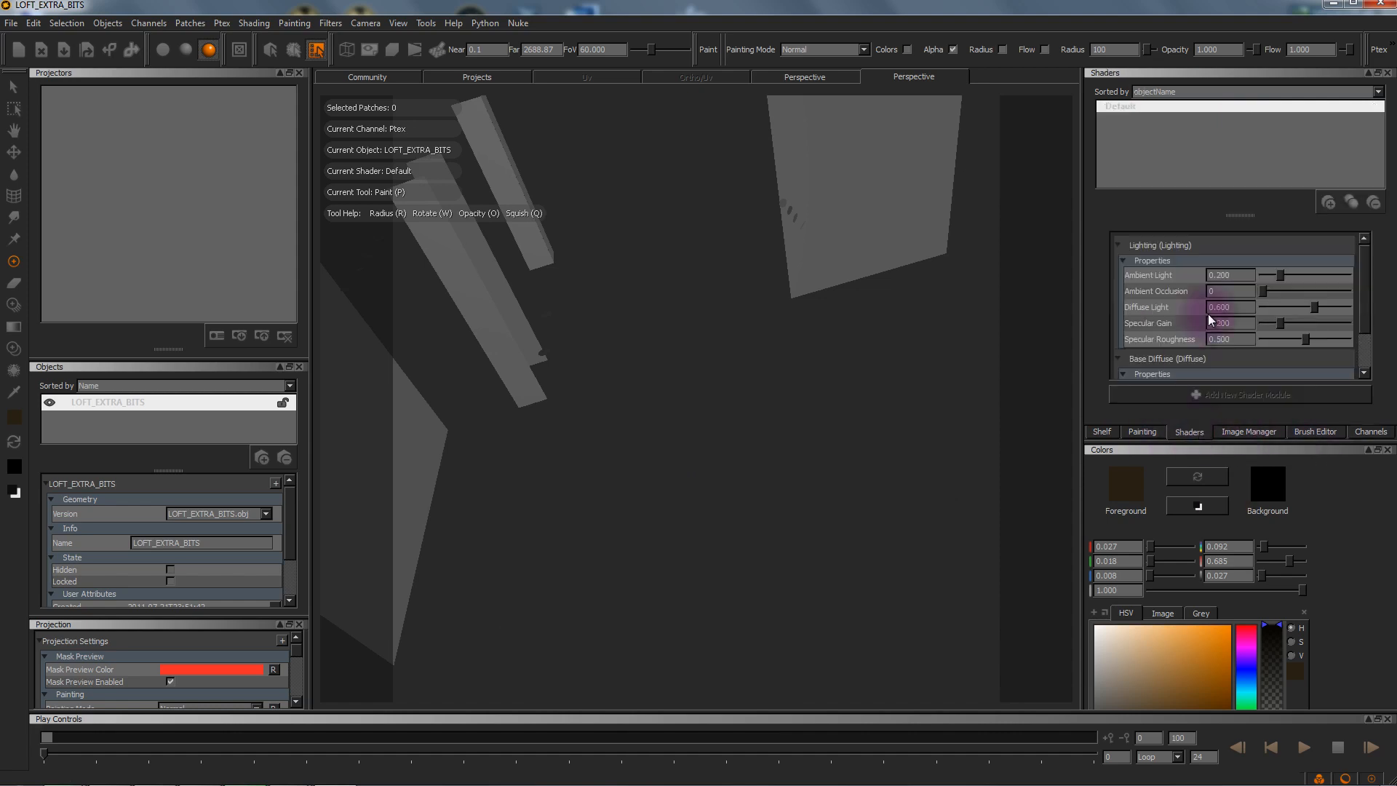
pyautogui.moveTo(1281, 276); pyautogui.dragTo(1247, 323)
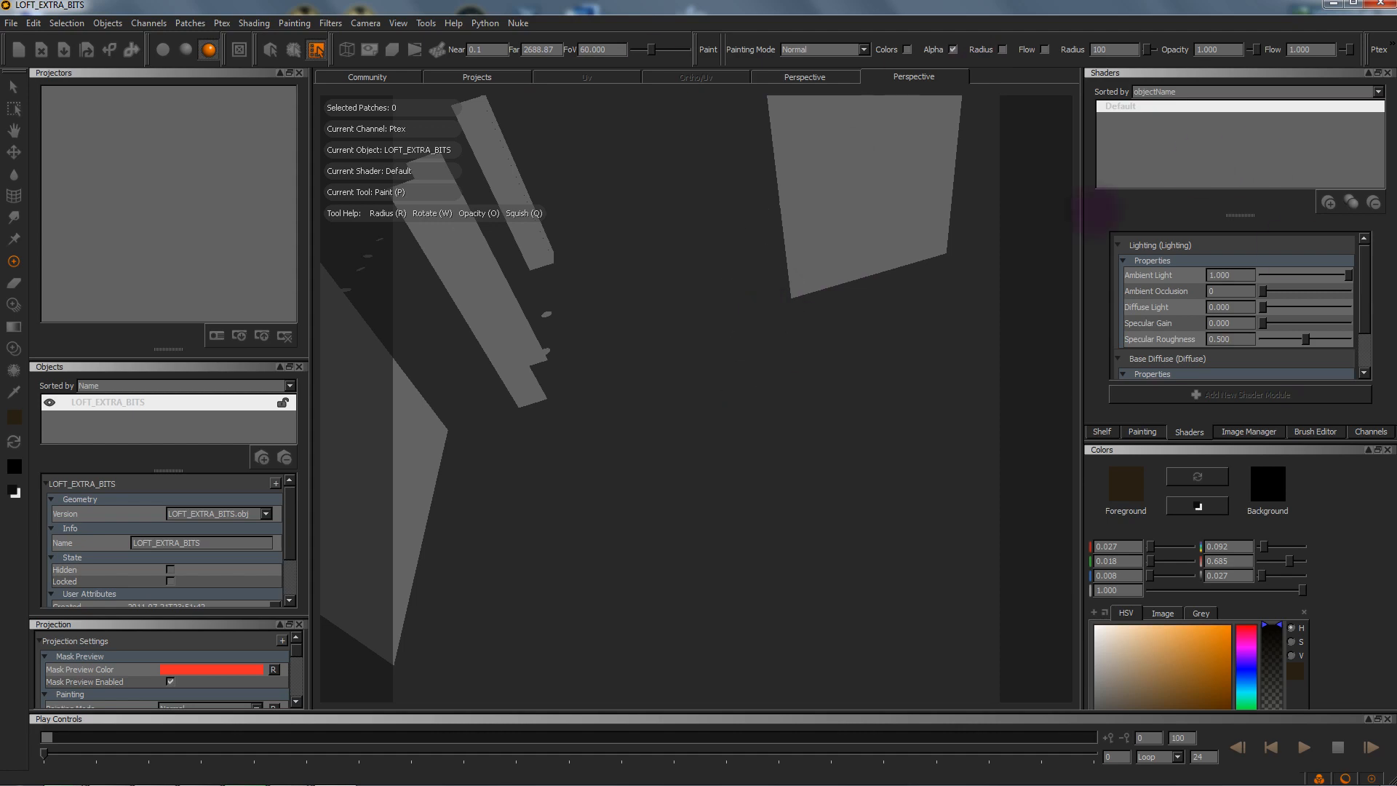
# Step: Add LOFT_INSIDE_ROOM.obj to the project with Force Ptex mapping and Worldspace Density at 5 texels
pyautogui.click(101, 404)
pyautogui.click(262, 458)
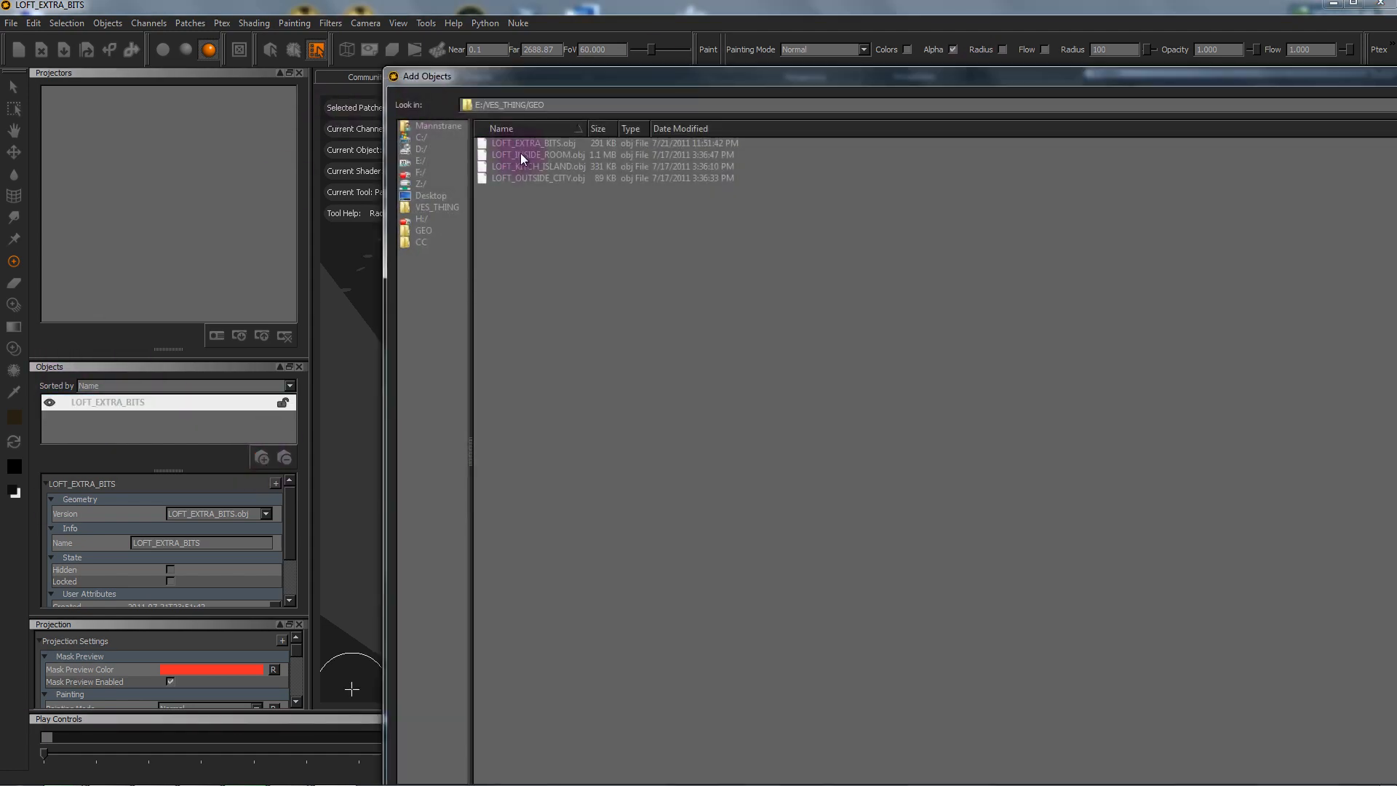
pyautogui.click(521, 157)
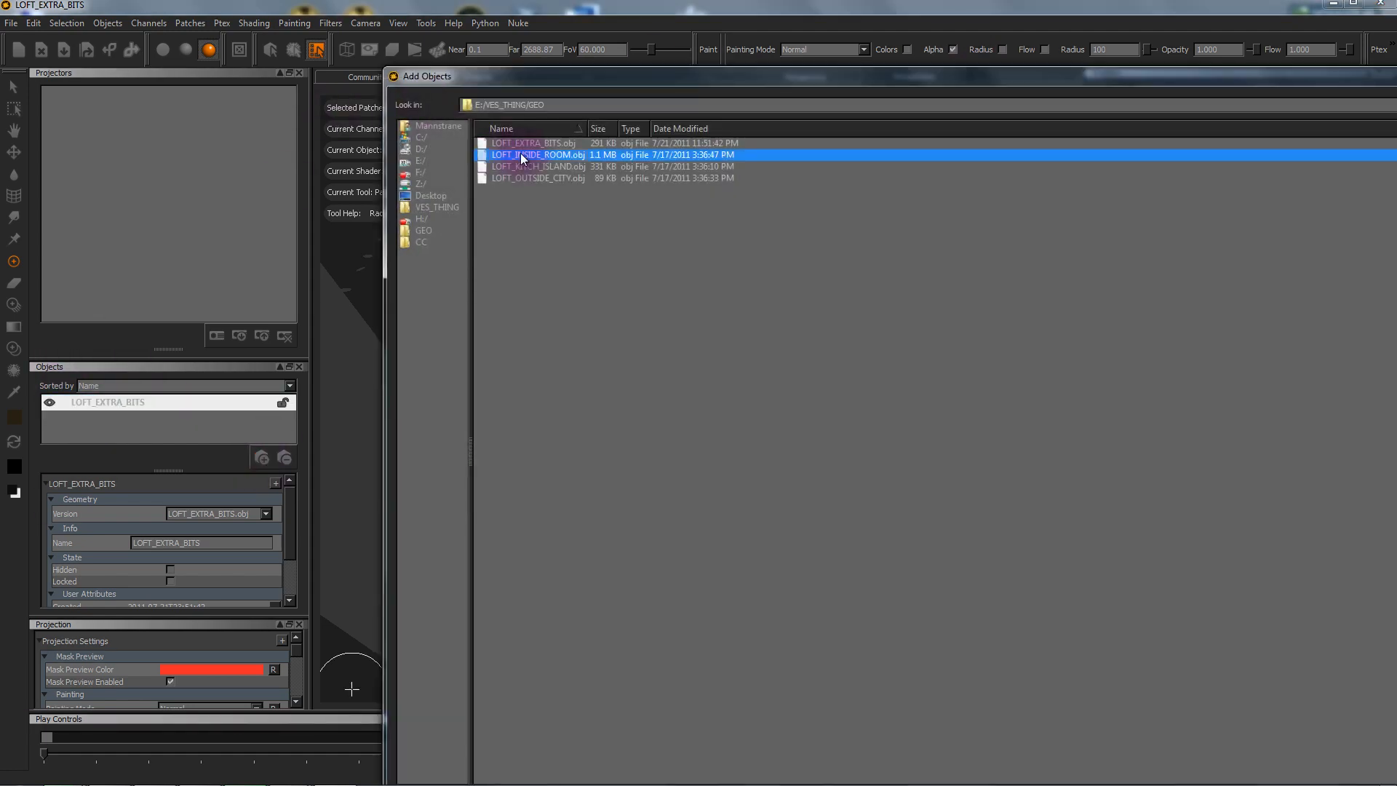
pyautogui.doubleClick(552, 149)
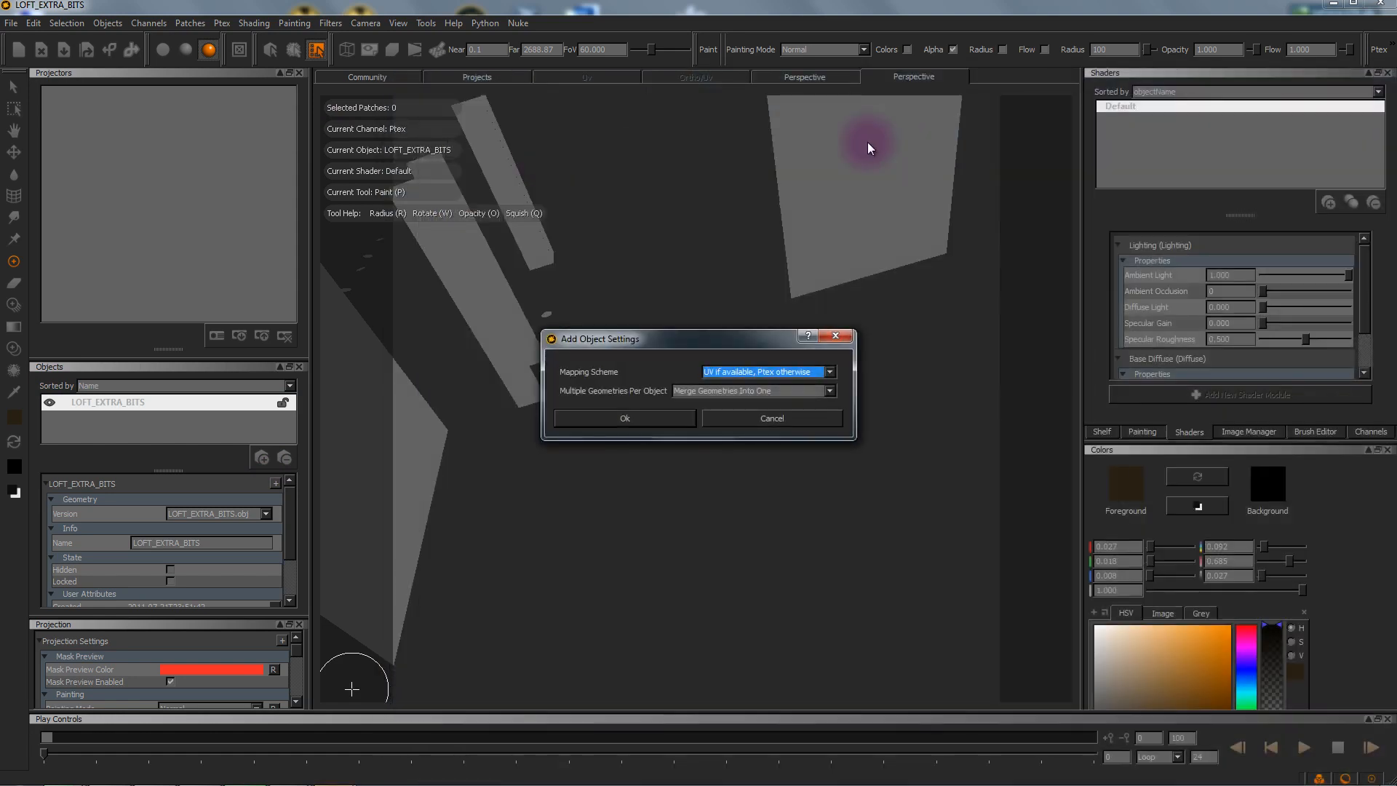
pyautogui.click(725, 372)
pyautogui.click(724, 390)
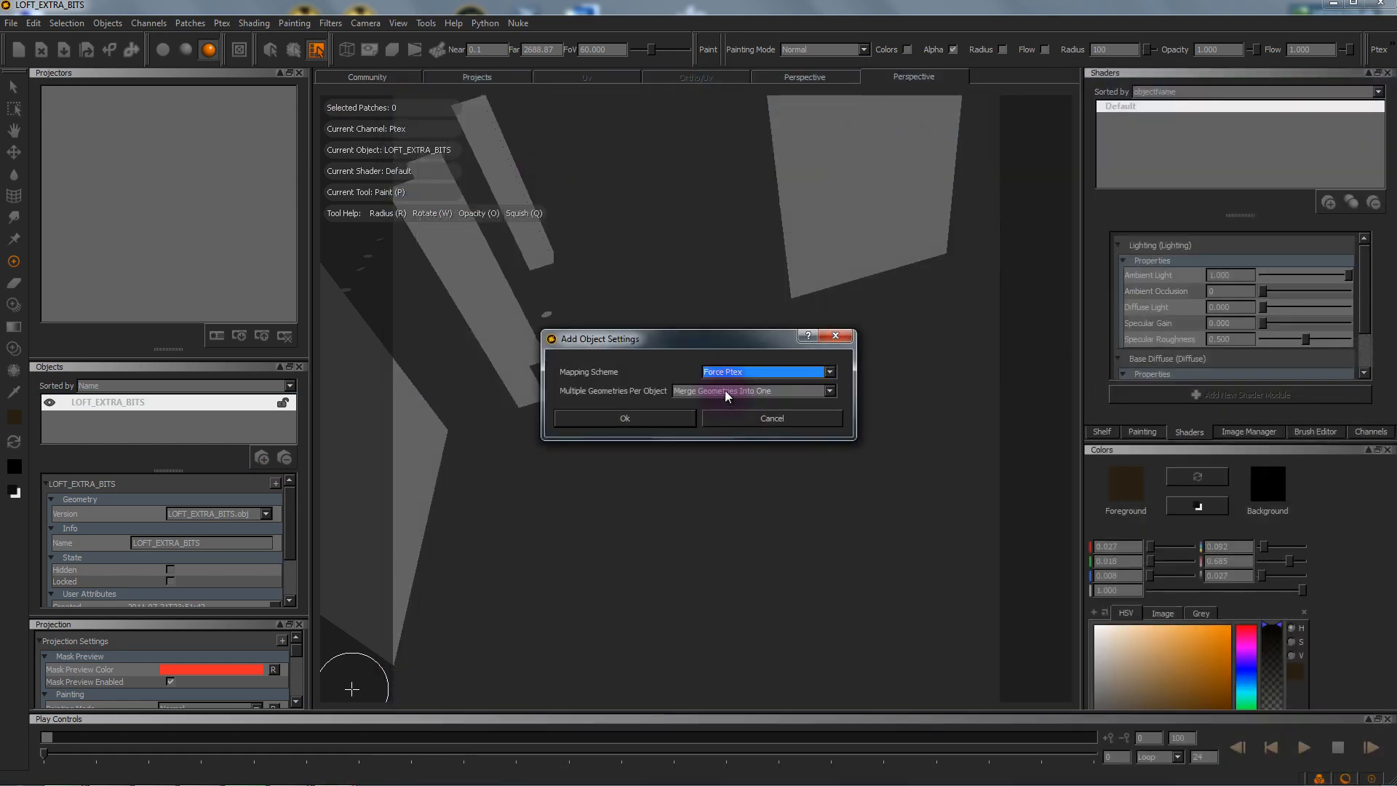
pyautogui.click(634, 420)
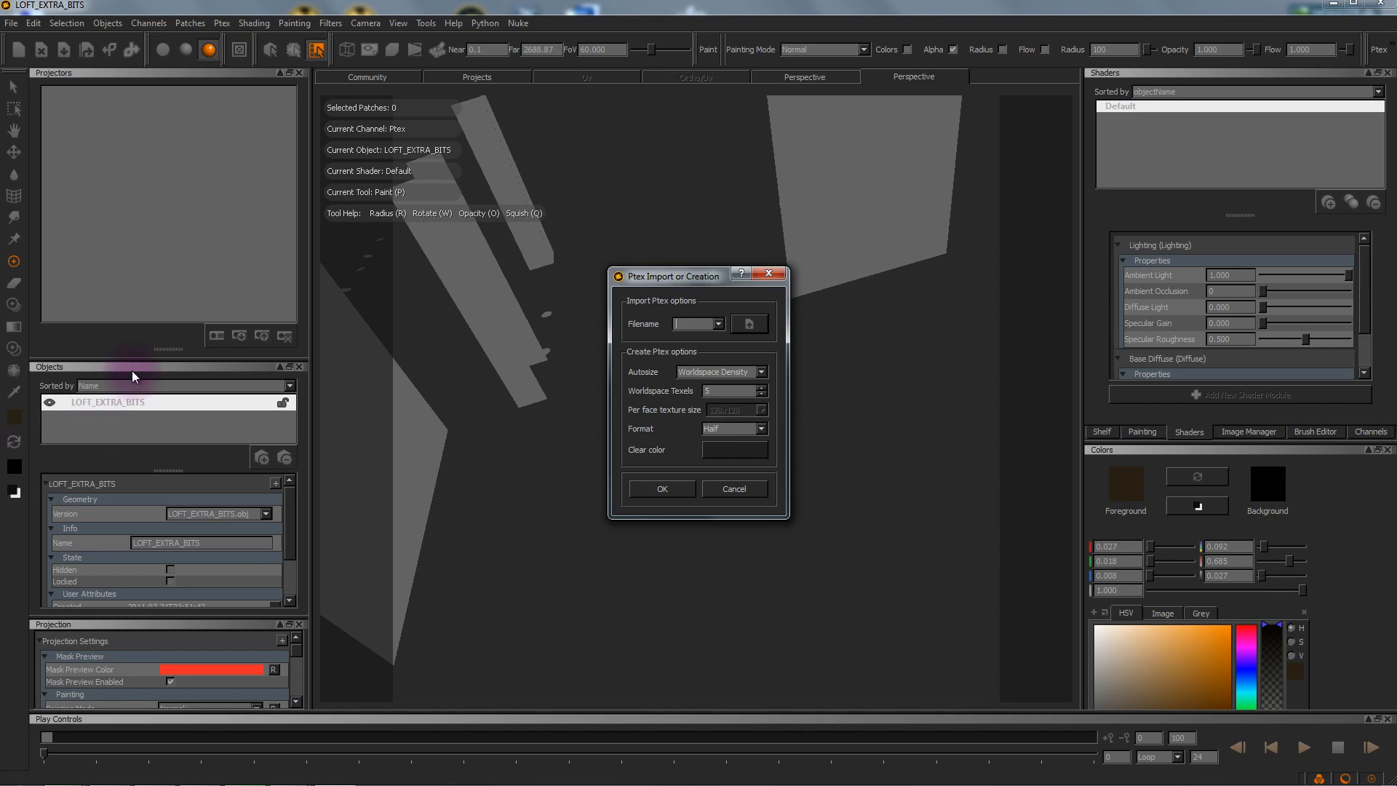
pyautogui.click(722, 391)
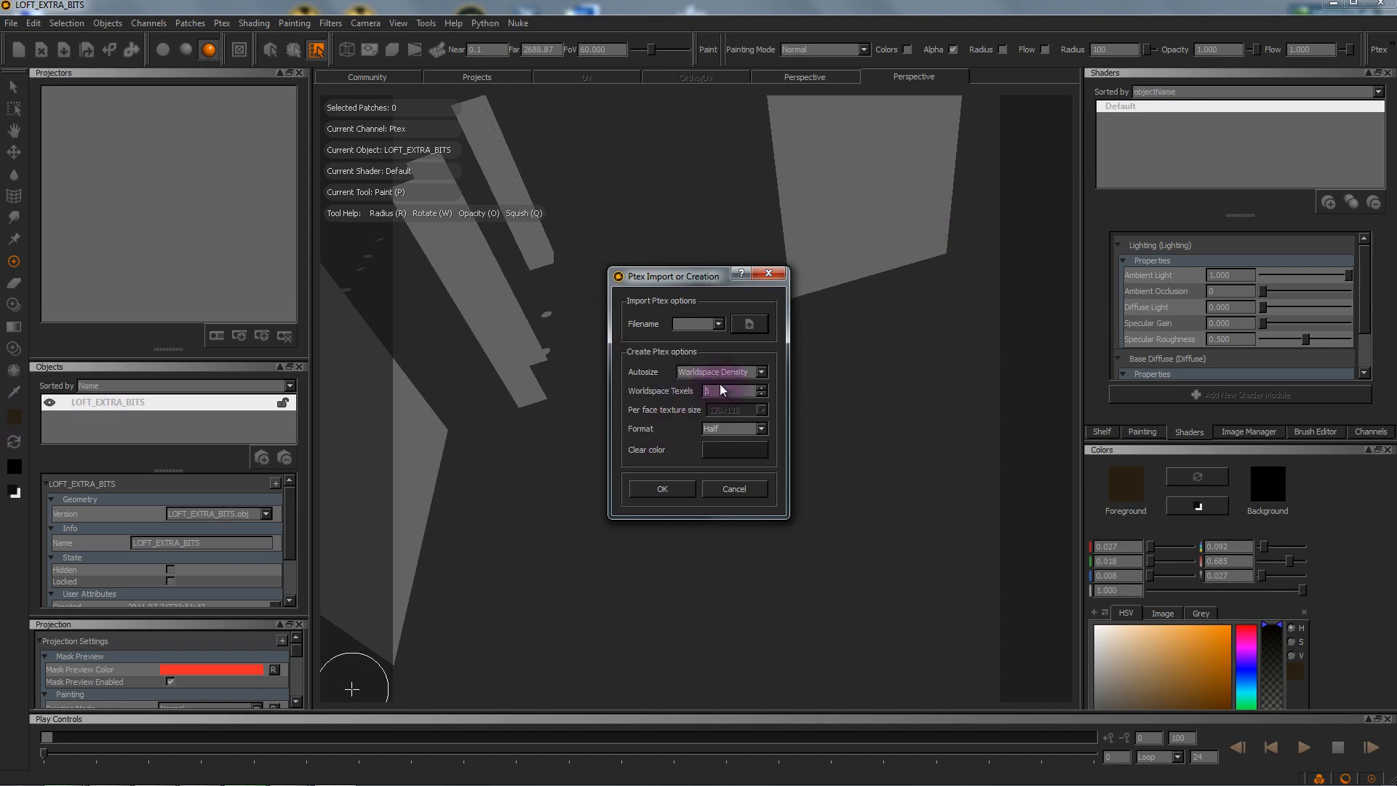
pyautogui.click(663, 489)
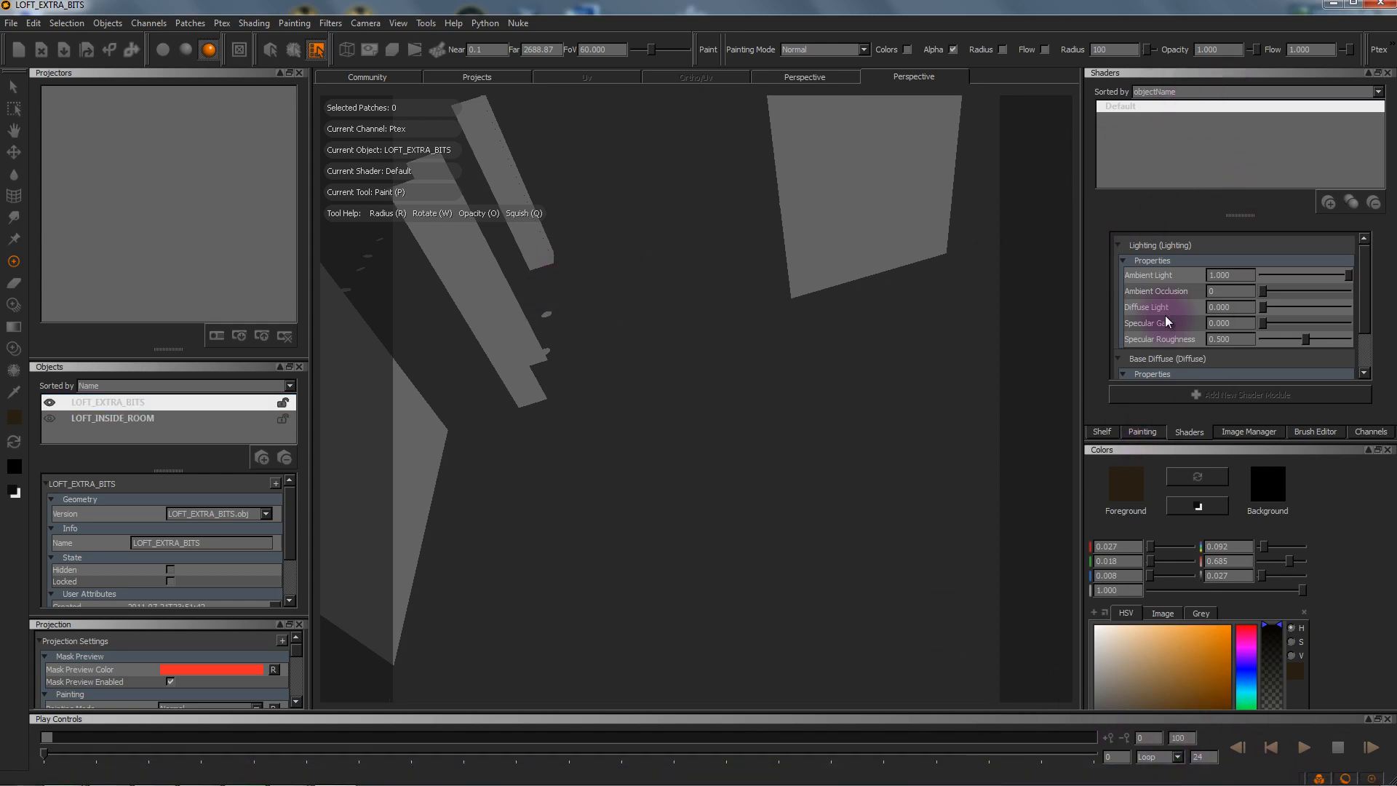
# Step: Set LOFT_INSIDE_ROOM's shader lighting to ambient light 1.000, diffuse light 0.000 and specular gain 0.000
pyautogui.click(106, 418)
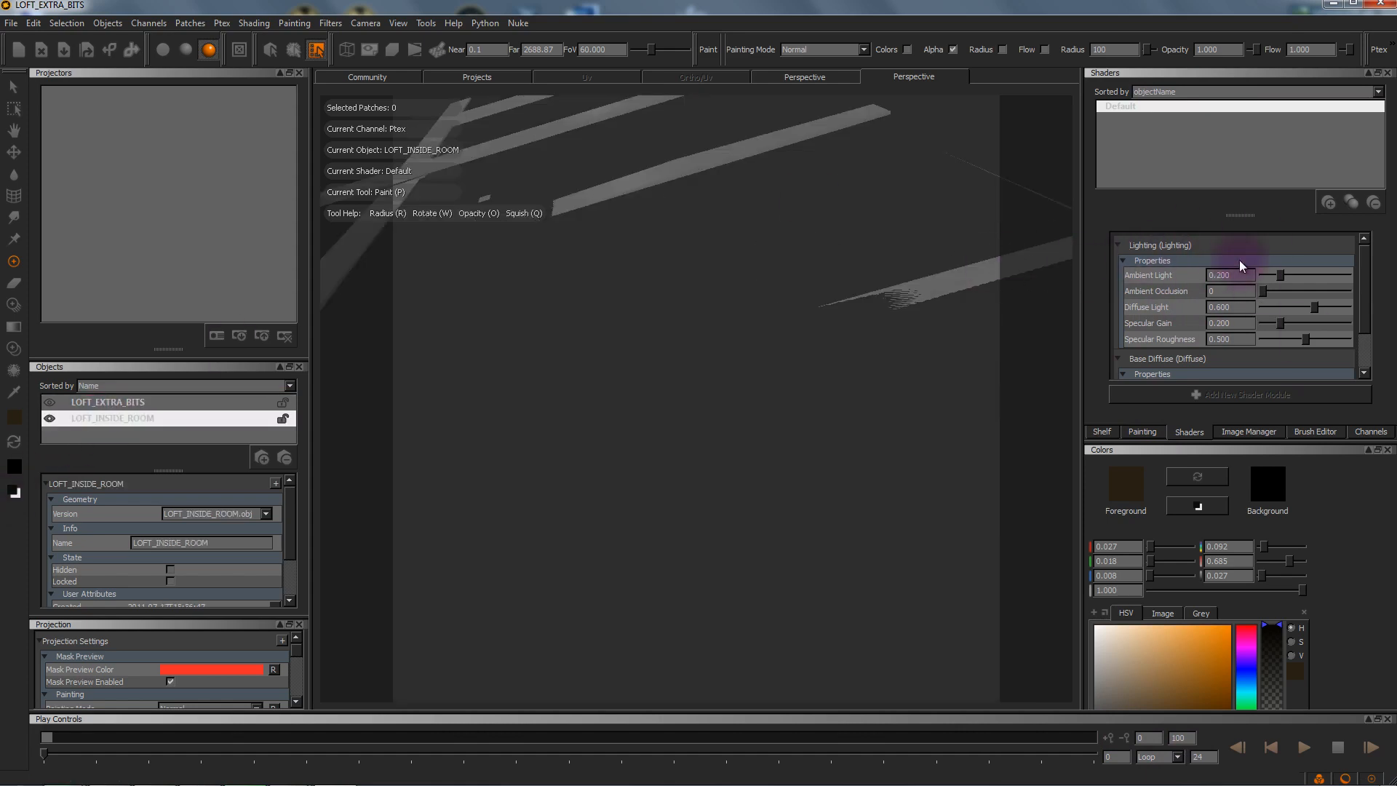
pyautogui.moveTo(1280, 276); pyautogui.dragTo(1246, 319)
# Step: Turn on the wireframe display for LOFT_INSIDE_ROOM and inspect the room's interior around the three windows
pyautogui.keyDown('alt'); pyautogui.moveTo(747, 522); pyautogui.dragTo(790, 425); pyautogui.keyUp('alt')
pyautogui.keyDown('alt'); pyautogui.moveTo(775, 383); pyautogui.dragTo(782, 466); pyautogui.keyUp('alt')
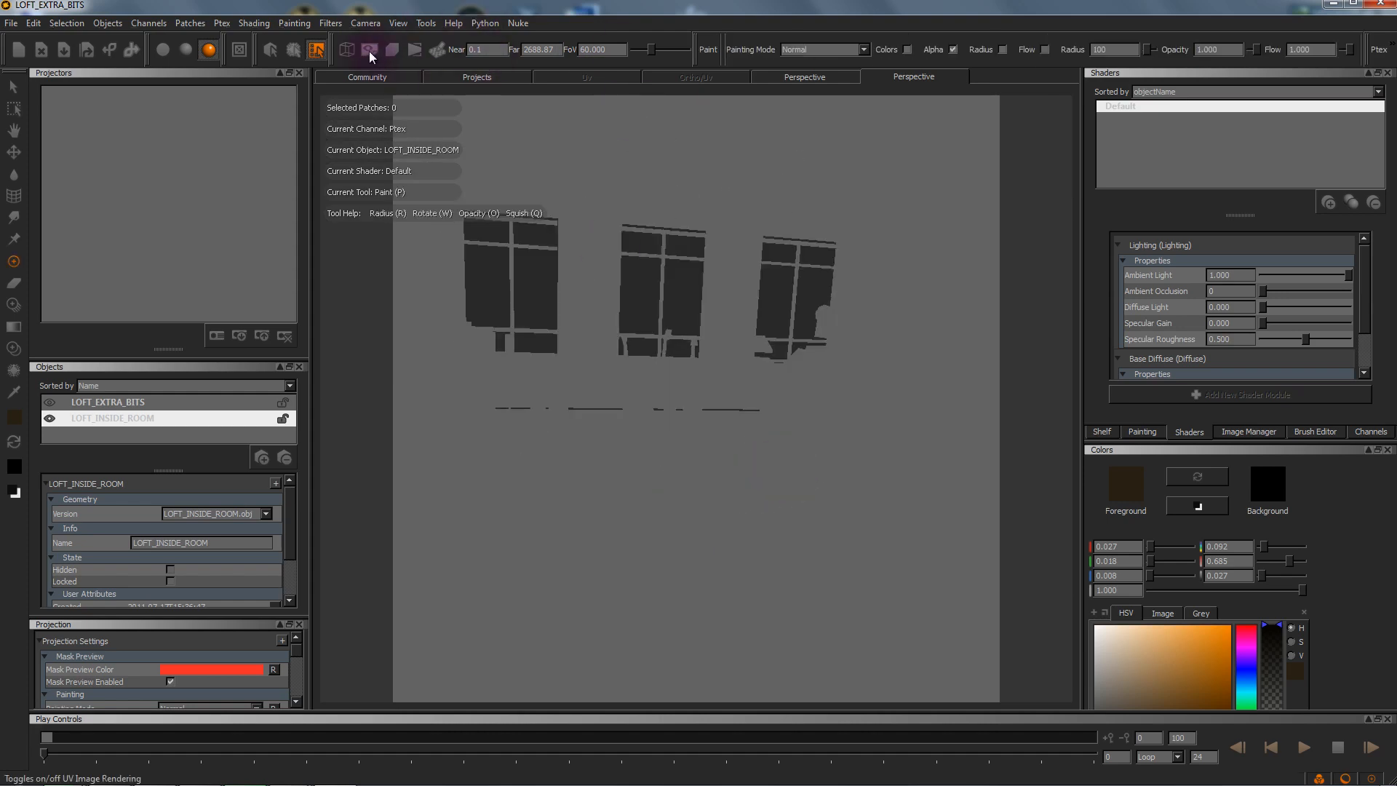
pyautogui.click(345, 48)
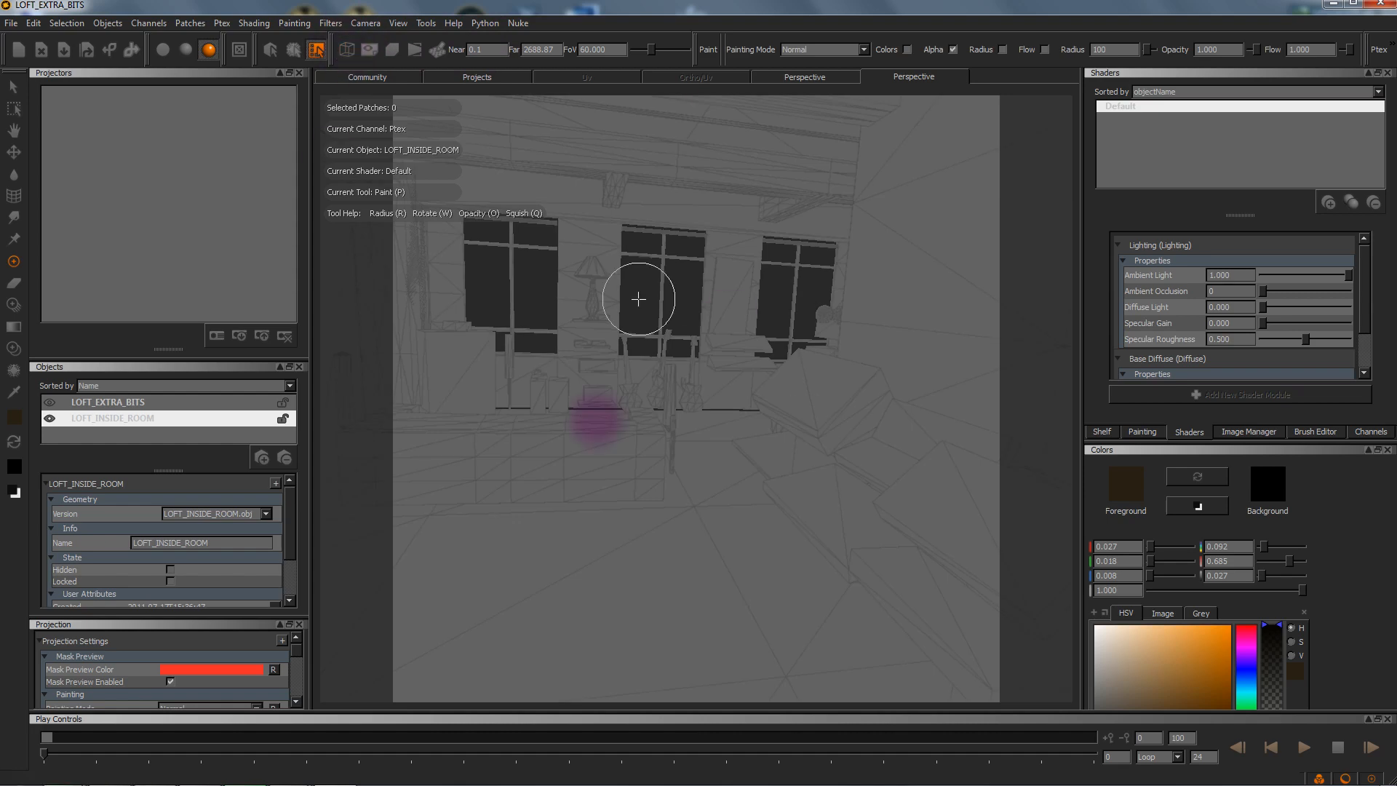
pyautogui.moveTo(568, 515)
pyautogui.keyDown('alt'); pyautogui.mouseDown()
pyautogui.moveTo(785, 558)
pyautogui.moveTo(779, 538)
pyautogui.mouseUp(); pyautogui.keyUp('alt')
pyautogui.moveTo(688, 505)
pyautogui.keyDown('alt'); pyautogui.mouseDown()
pyautogui.moveTo(646, 499)
pyautogui.moveTo(702, 466)
pyautogui.moveTo(767, 458)
pyautogui.moveTo(767, 499)
pyautogui.moveTo(648, 530)
pyautogui.moveTo(687, 499)
pyautogui.mouseUp(); pyautogui.keyUp('alt')
pyautogui.moveTo(689, 499)
pyautogui.keyDown('alt'); pyautogui.mouseDown(button='middle')
pyautogui.moveTo(670, 509)
pyautogui.moveTo(687, 504)
pyautogui.mouseUp(button='middle'); pyautogui.keyUp('alt')
pyautogui.keyDown('alt'); pyautogui.moveTo(572, 467); pyautogui.dragTo(638, 295, button='middle'); pyautogui.keyUp('alt')
pyautogui.keyDown('alt'); pyautogui.moveTo(619, 490); pyautogui.dragTo(541, 451, button='right'); pyautogui.keyUp('alt')
pyautogui.keyDown('alt'); pyautogui.moveTo(530, 437); pyautogui.dragTo(672, 550, button='middle'); pyautogui.keyUp('alt')
pyautogui.keyDown('alt'); pyautogui.moveTo(561, 509); pyautogui.dragTo(598, 501, button='middle'); pyautogui.keyUp('alt')
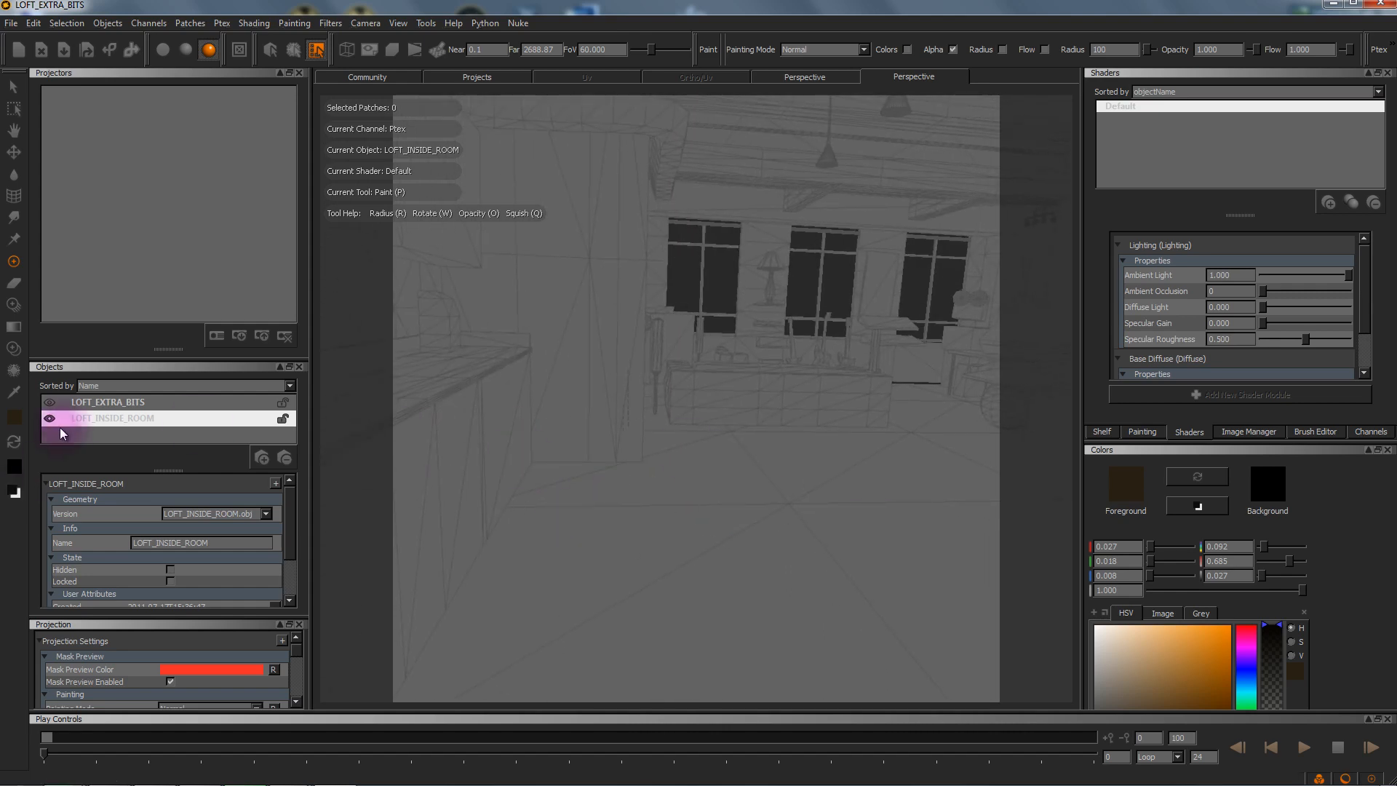
# Step: Add LOFT_KITCH_ISLAND.obj to the project with Force Ptex mapping, geometries merged into one, and Worldspace Density at 15 texels
pyautogui.click(261, 456)
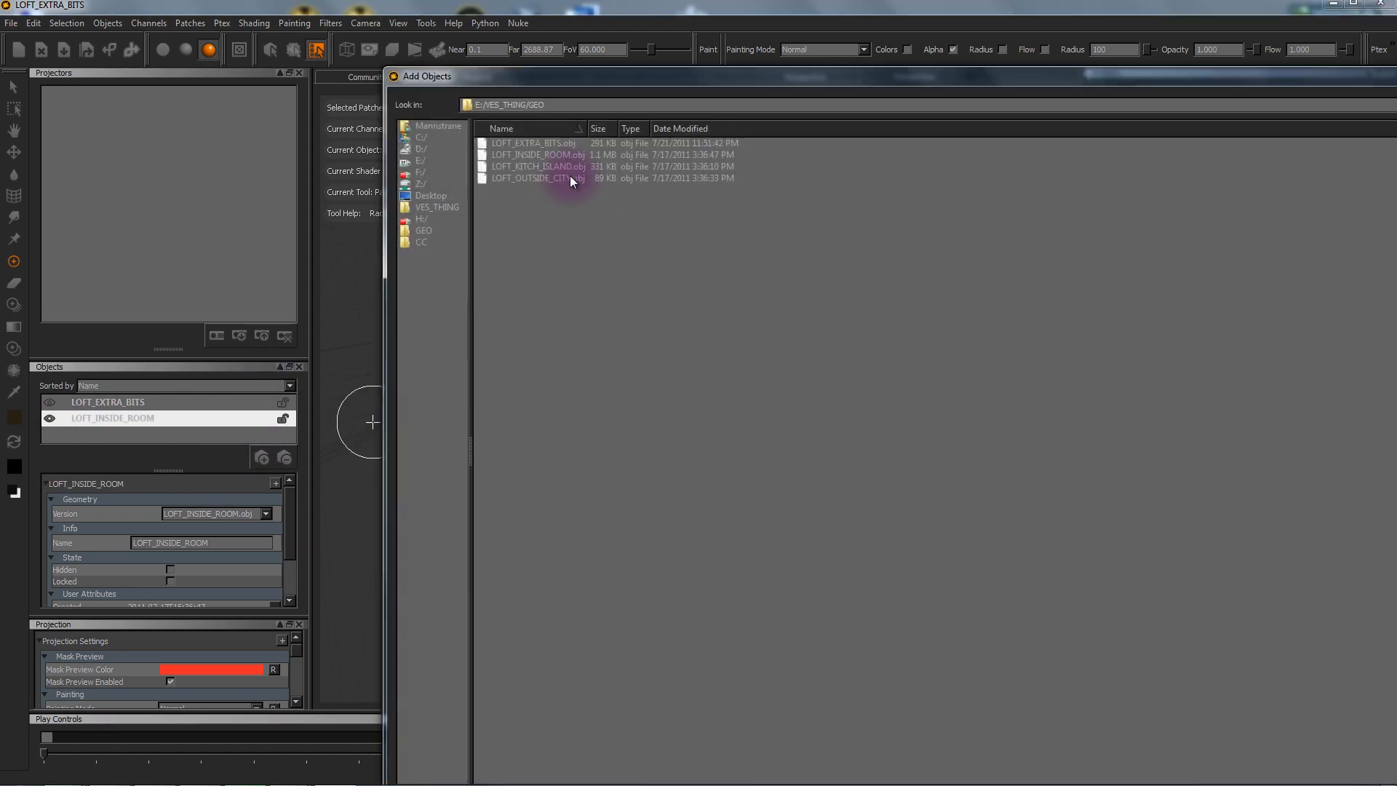
pyautogui.click(542, 166)
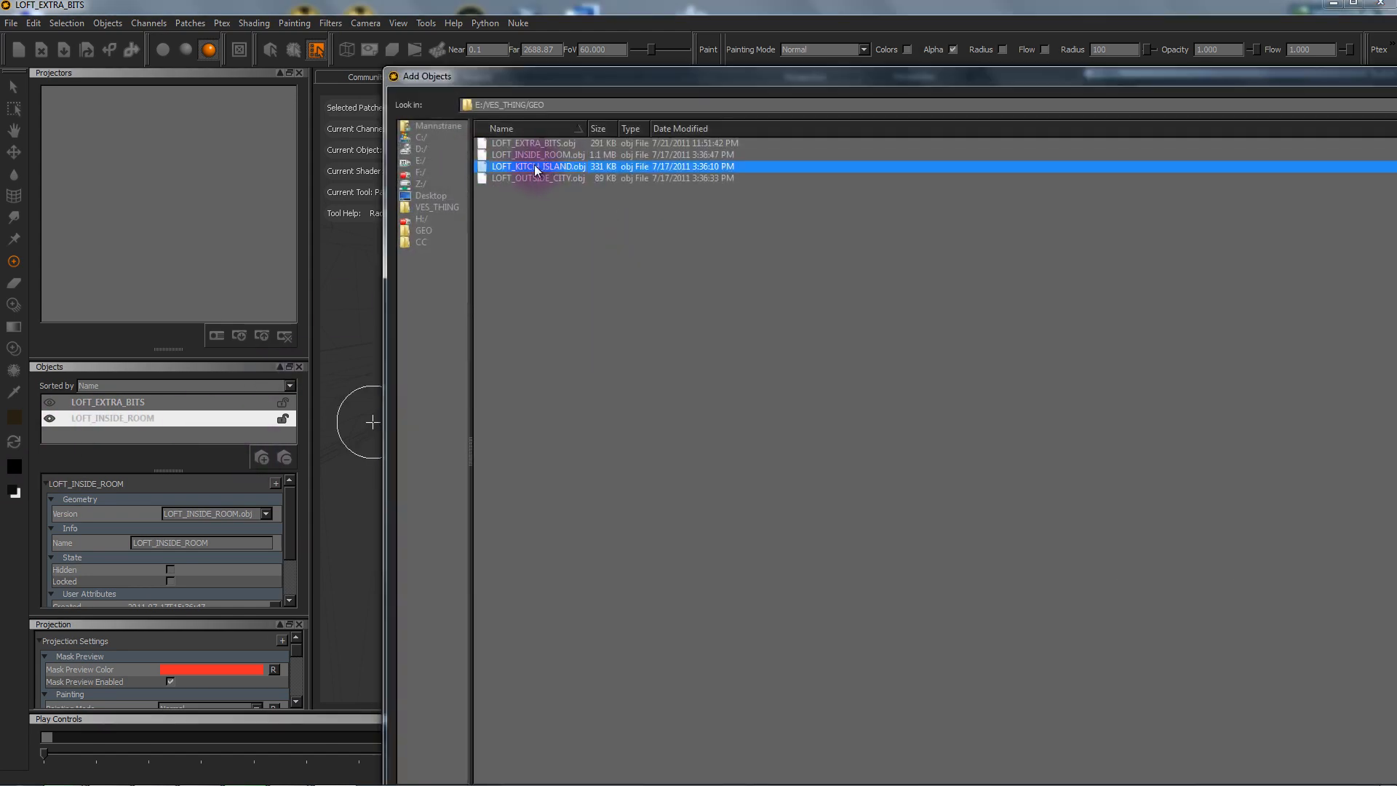
pyautogui.doubleClick(531, 166)
pyautogui.click(749, 372)
pyautogui.click(748, 390)
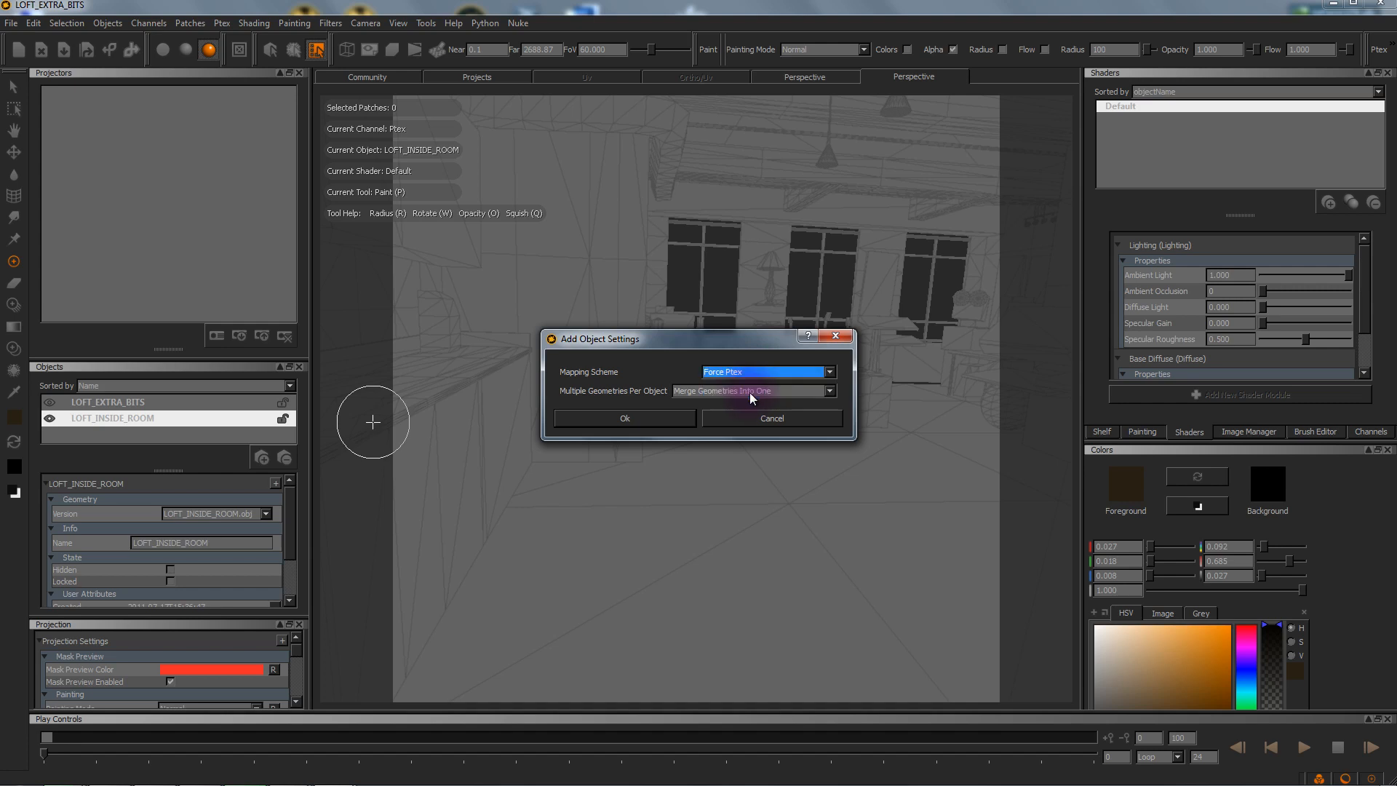
pyautogui.click(645, 419)
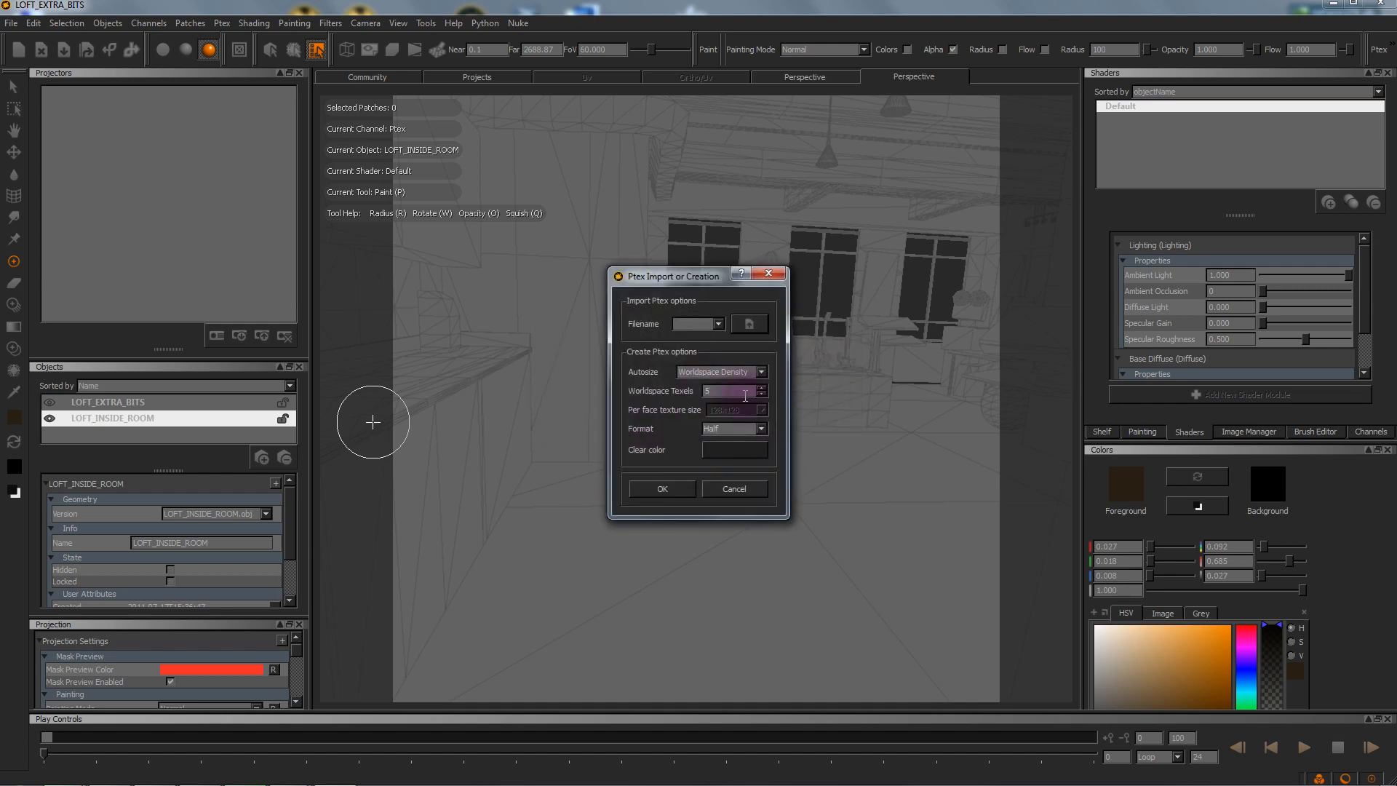
pyautogui.click(733, 393)
pyautogui.click(659, 488)
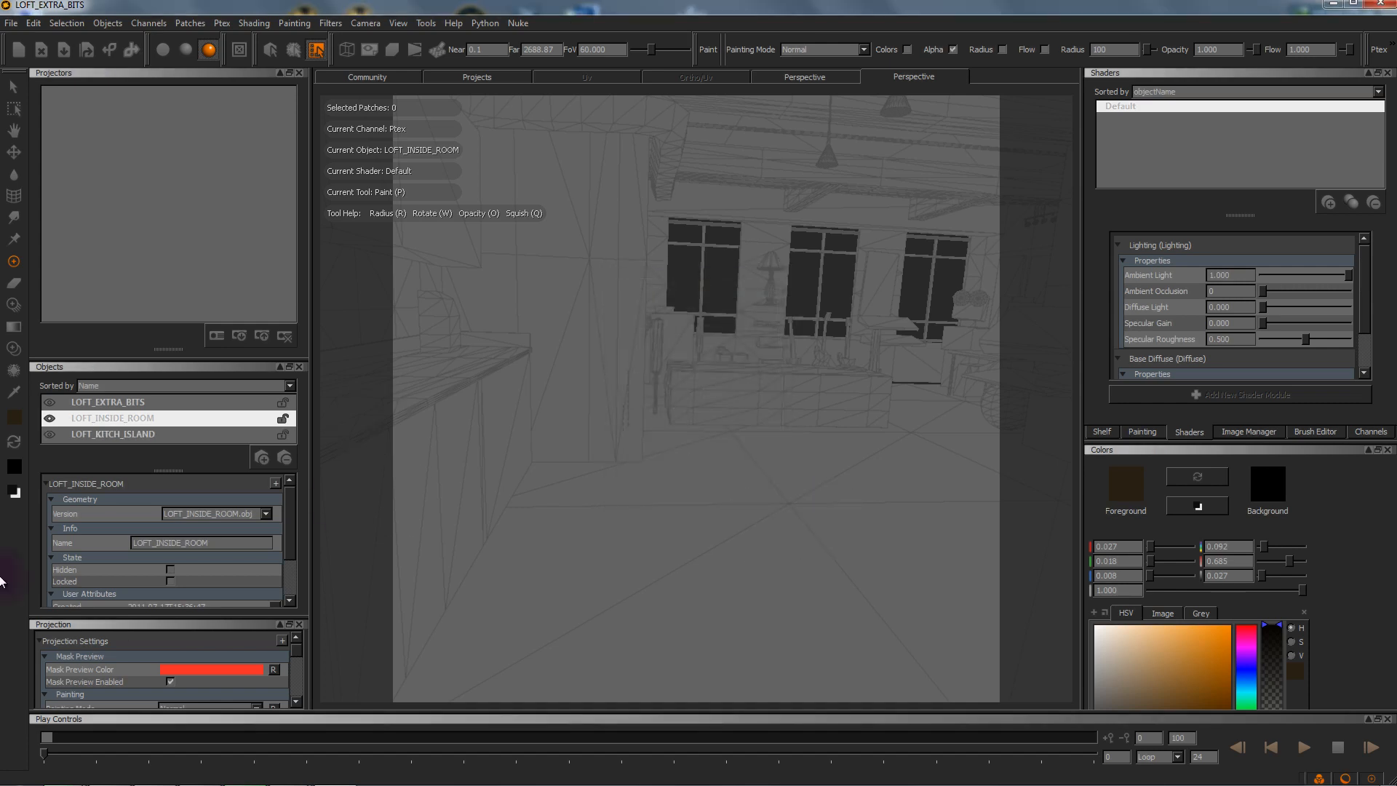
# Step: Set LOFT_KITCH_ISLAND's shader lighting to ambient light 1.000, diffuse light 0.000 and specular gain 0.000
pyautogui.keyDown('alt'); pyautogui.moveTo(711, 530); pyautogui.dragTo(639, 499); pyautogui.keyUp('alt')
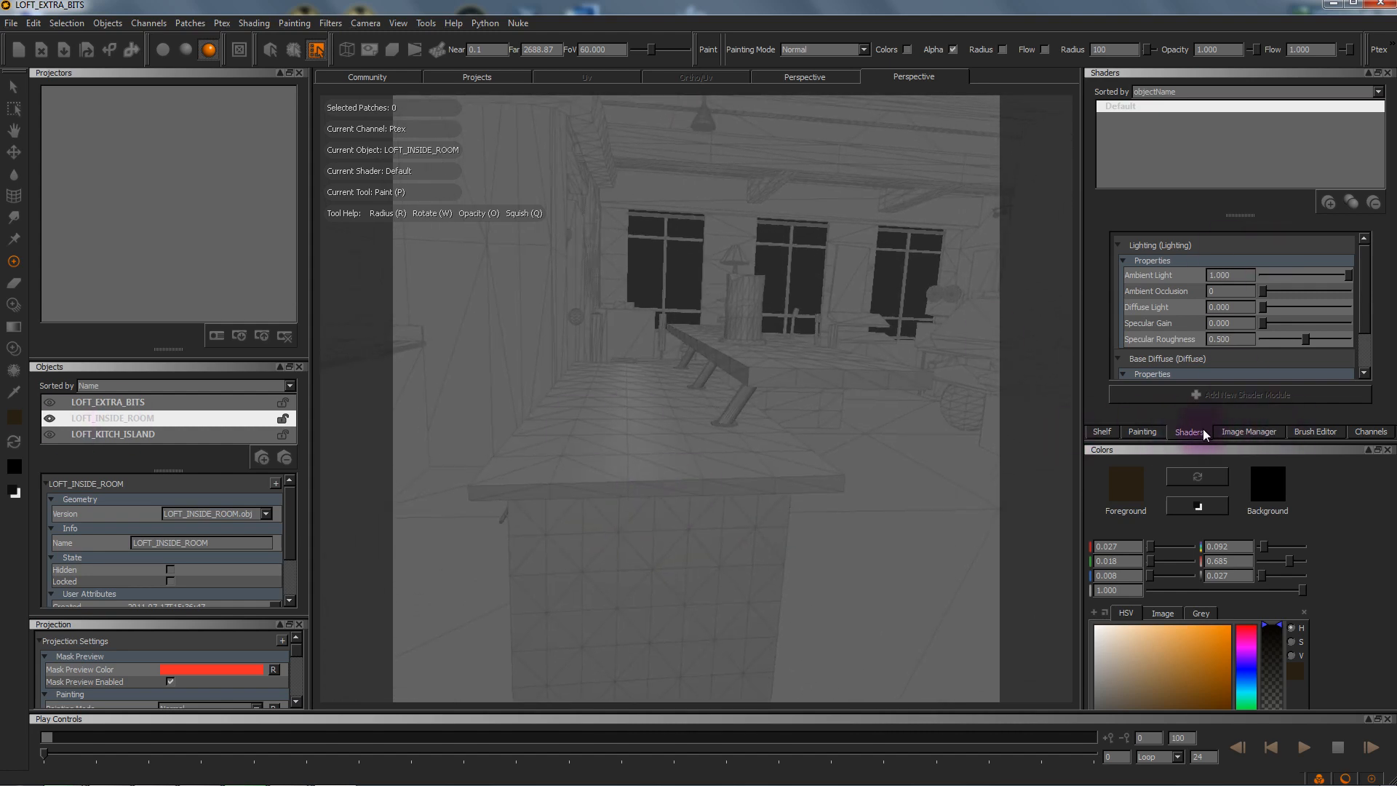
pyautogui.click(116, 434)
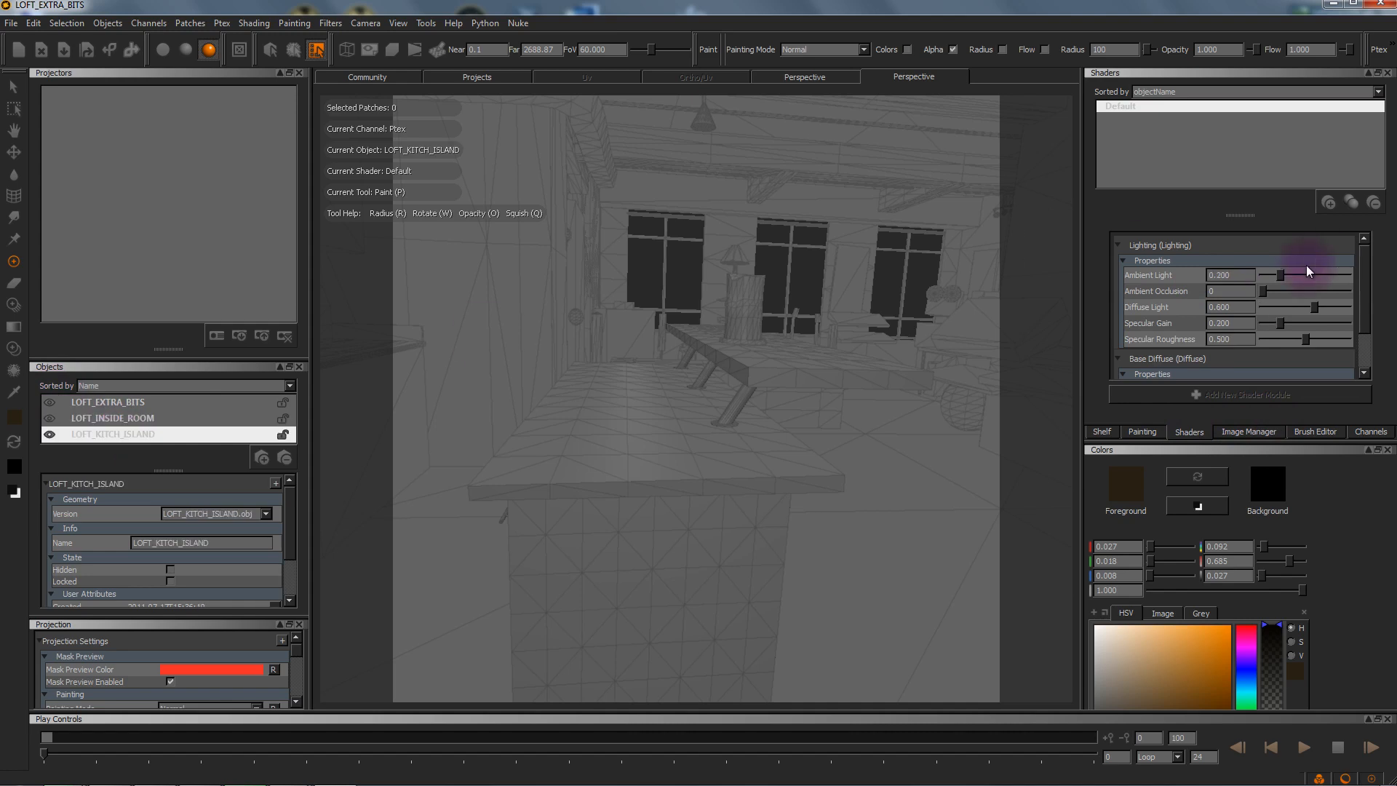
pyautogui.moveTo(1281, 275); pyautogui.dragTo(1391, 276)
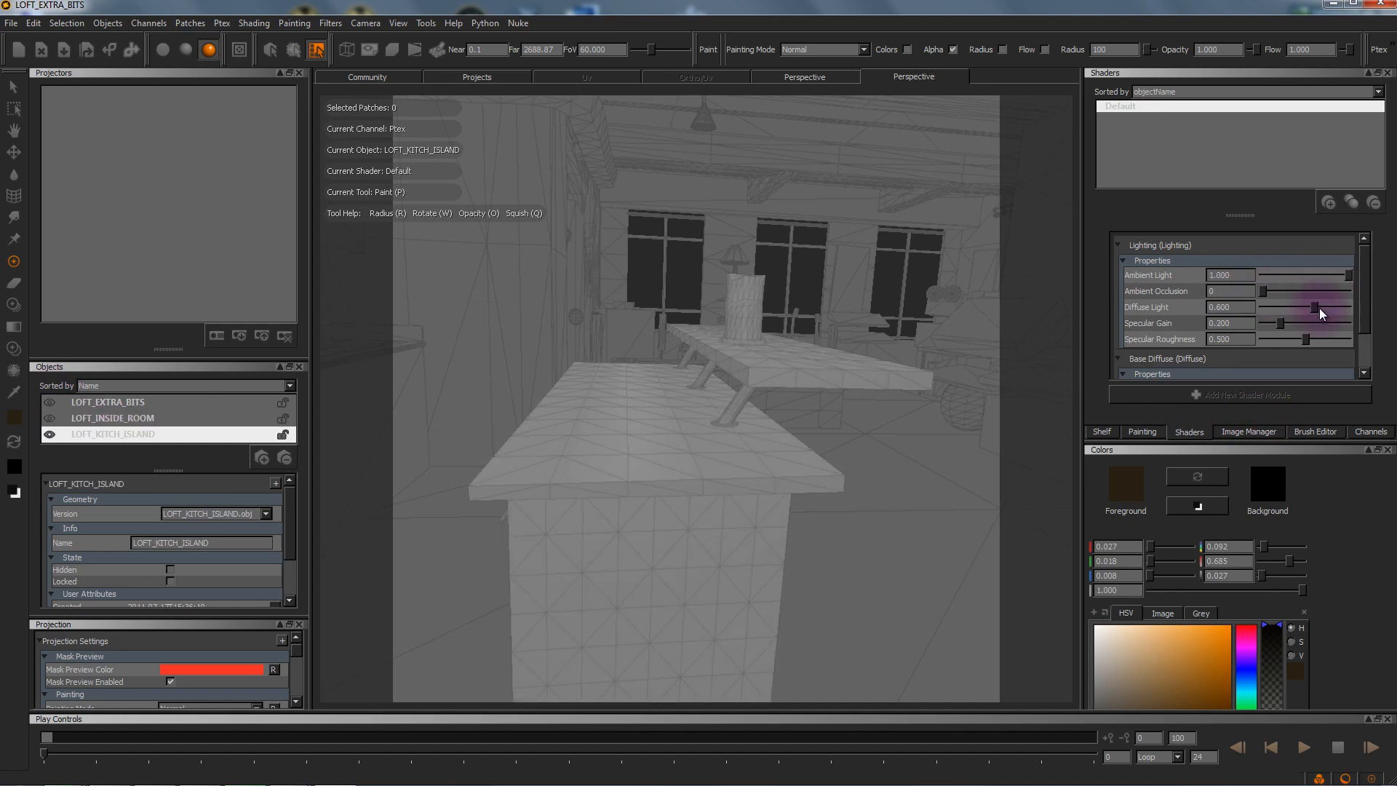
pyautogui.moveTo(1293, 321); pyautogui.dragTo(1249, 326)
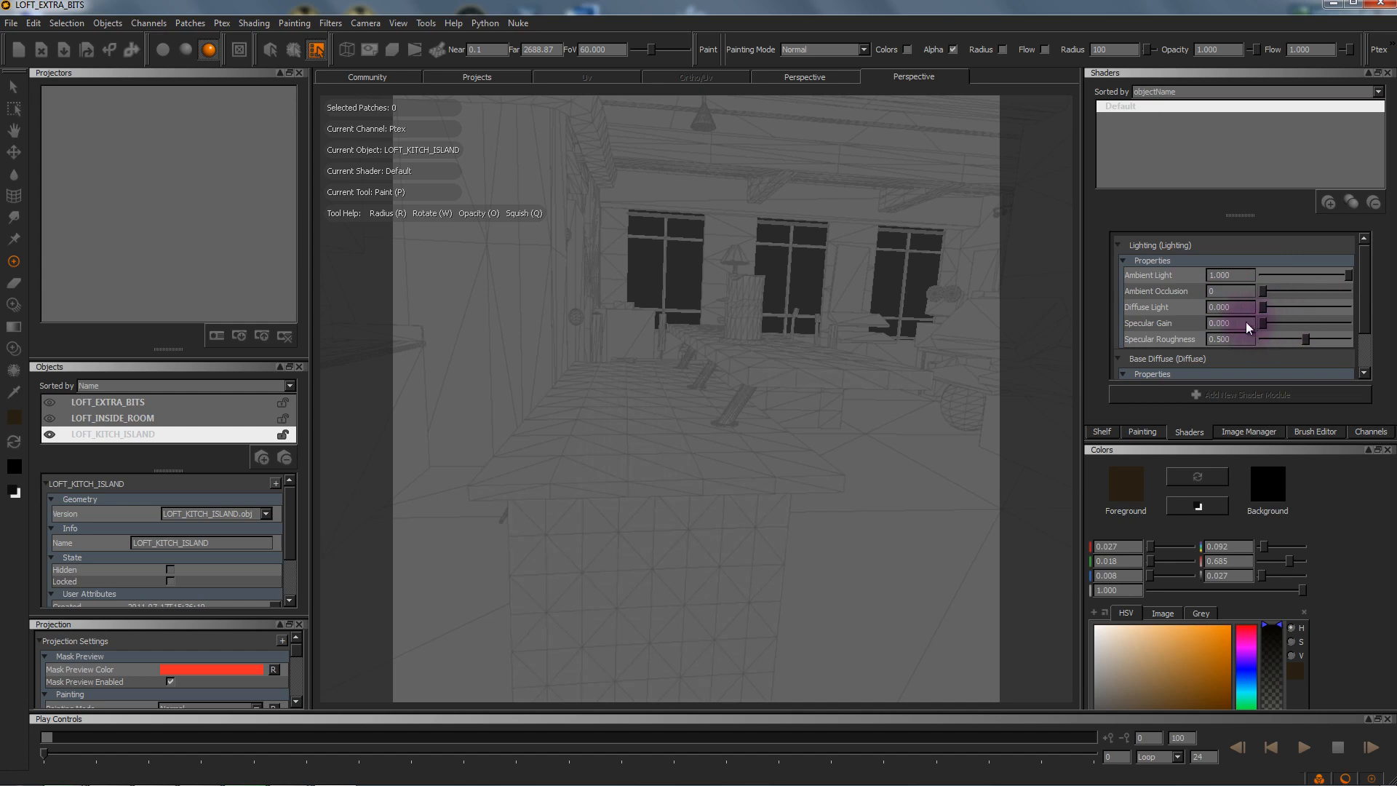
pyautogui.moveTo(583, 564)
pyautogui.keyDown('alt'); pyautogui.mouseDown()
pyautogui.moveTo(539, 517)
pyautogui.moveTo(567, 468)
pyautogui.moveTo(592, 498)
pyautogui.mouseUp(); pyautogui.keyUp('alt')
pyautogui.keyDown('alt'); pyautogui.moveTo(664, 465); pyautogui.dragTo(559, 515); pyautogui.keyUp('alt')
pyautogui.keyDown('alt'); pyautogui.moveTo(737, 525); pyautogui.dragTo(720, 539); pyautogui.keyUp('alt')
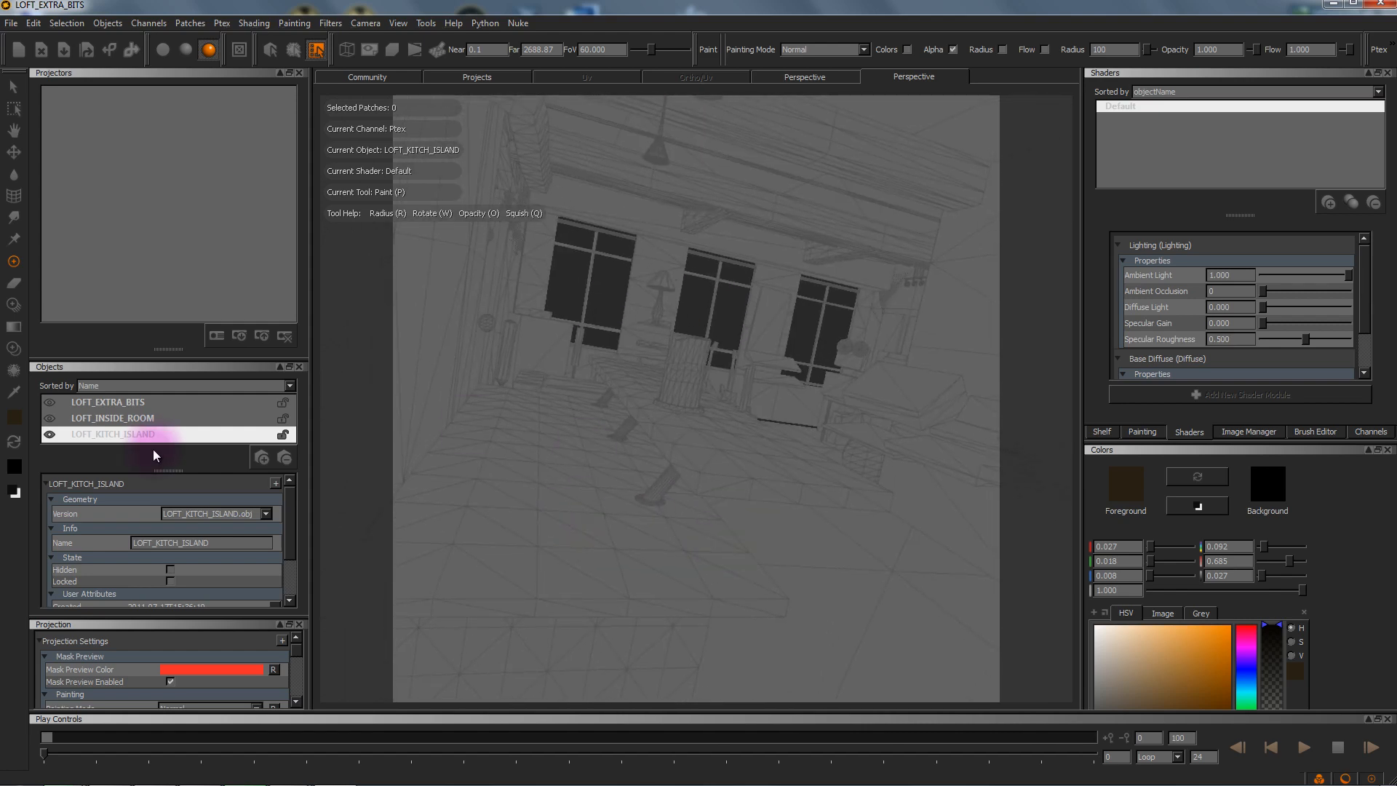
# Step: Add LOFT_OUTSIDE_CITY.obj with Force Ptex mapping, geometries merged into one, and Uniform Face Size at 128x128 per face
pyautogui.click(259, 457)
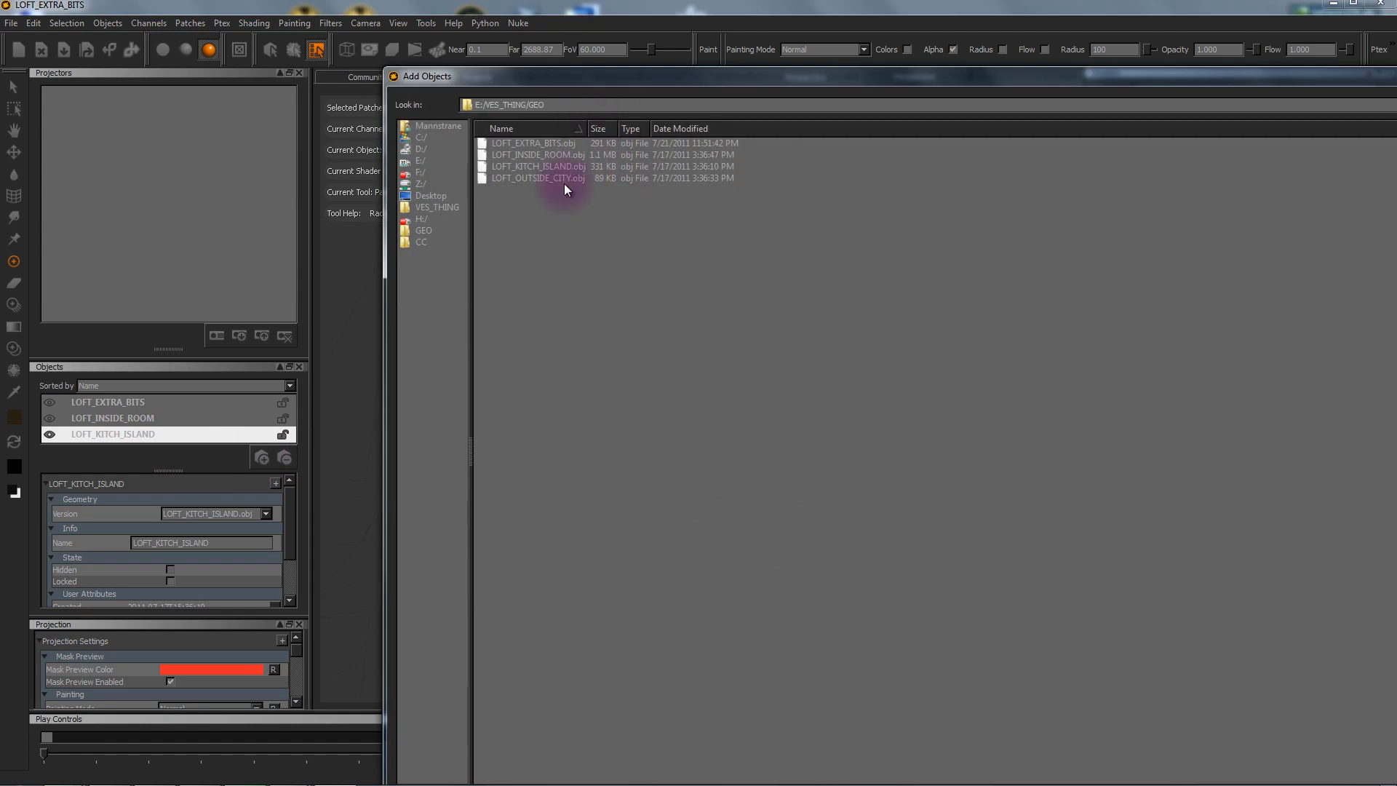
pyautogui.click(552, 182)
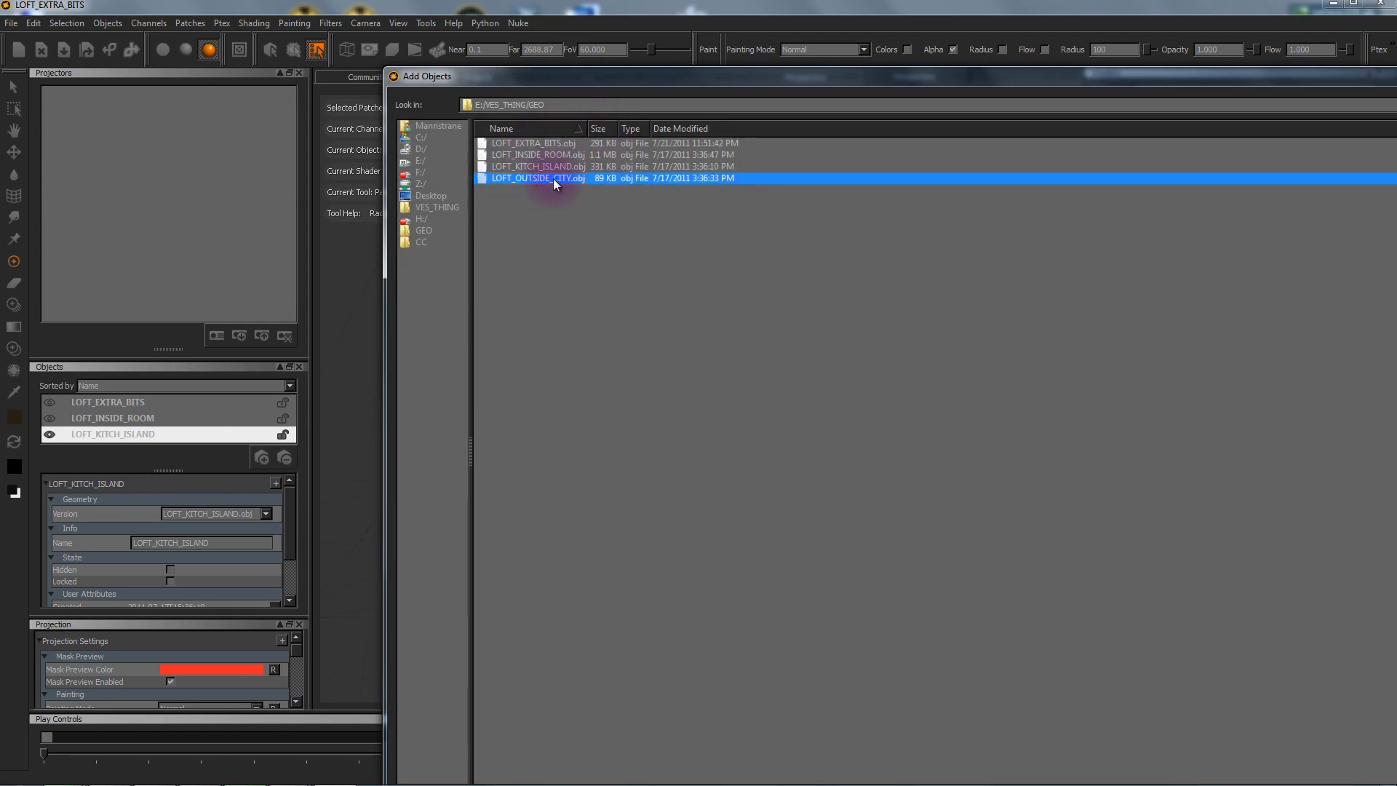
pyautogui.doubleClick(543, 181)
pyautogui.click(728, 372)
pyautogui.click(727, 393)
pyautogui.click(625, 419)
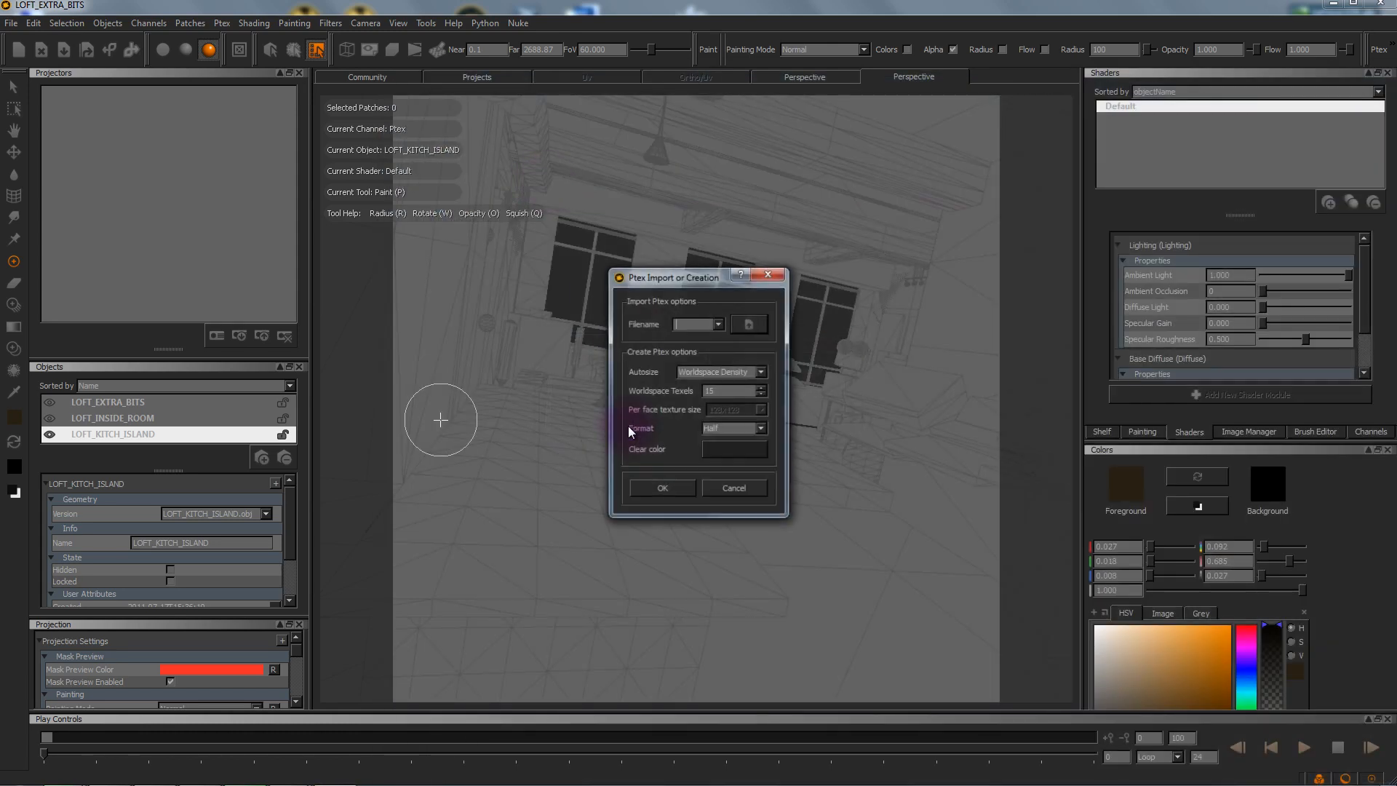
pyautogui.click(723, 373)
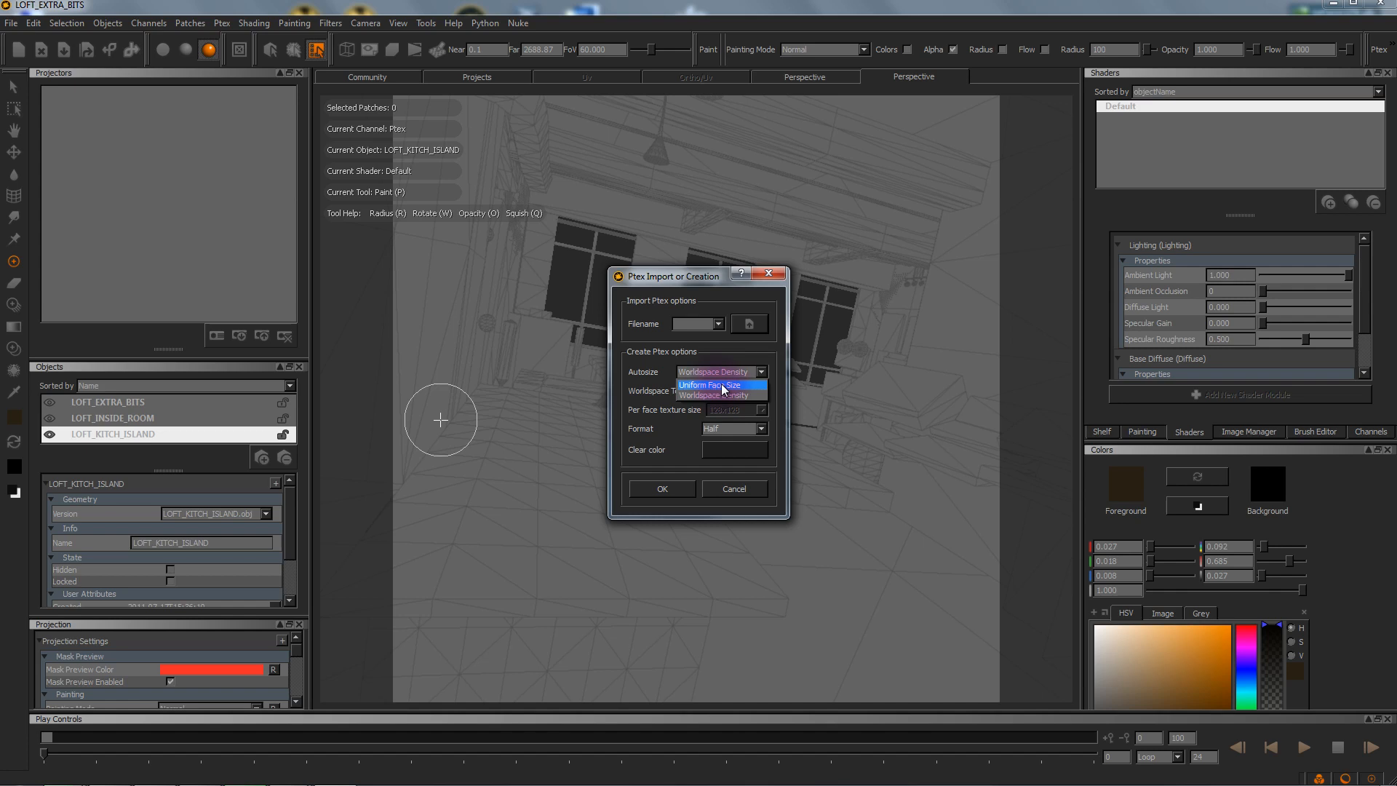
pyautogui.click(728, 385)
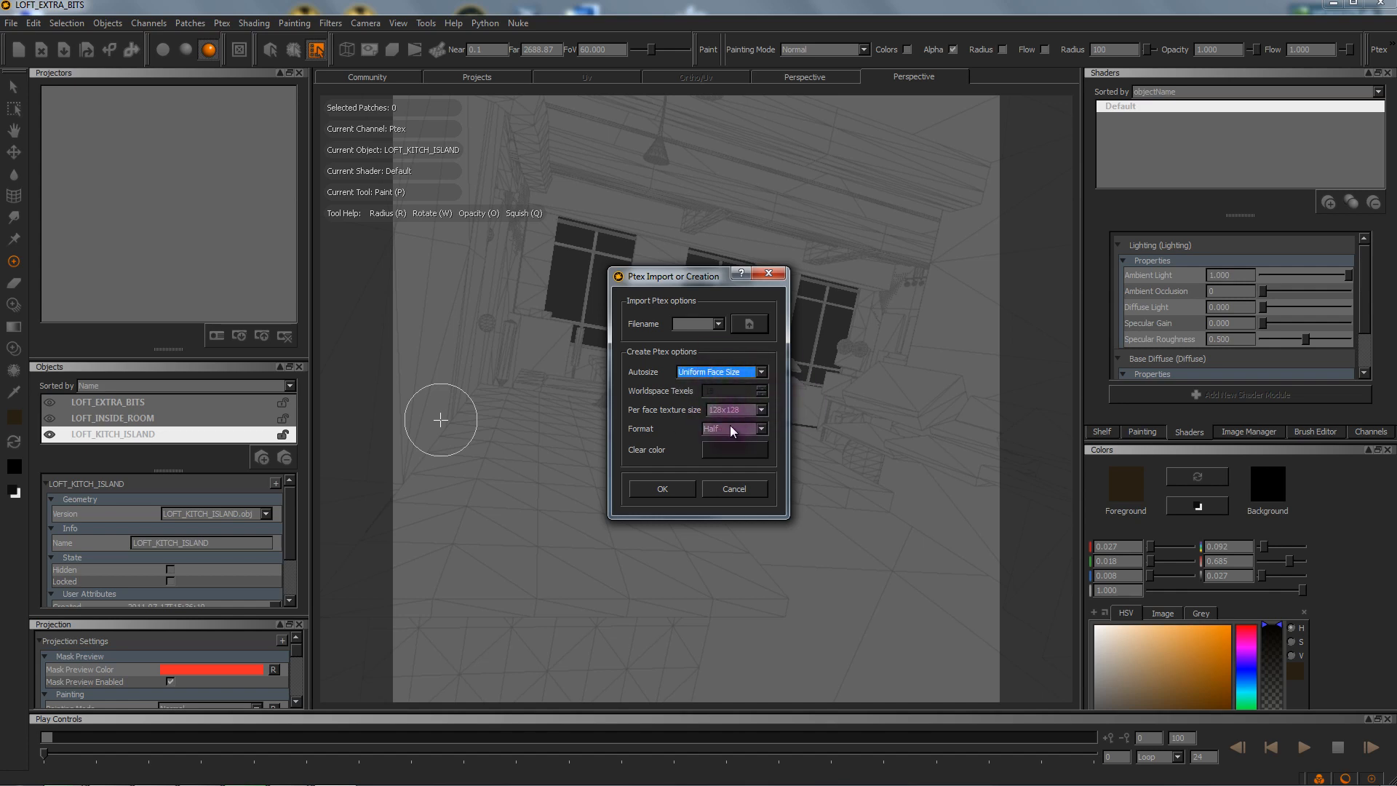
pyautogui.click(663, 487)
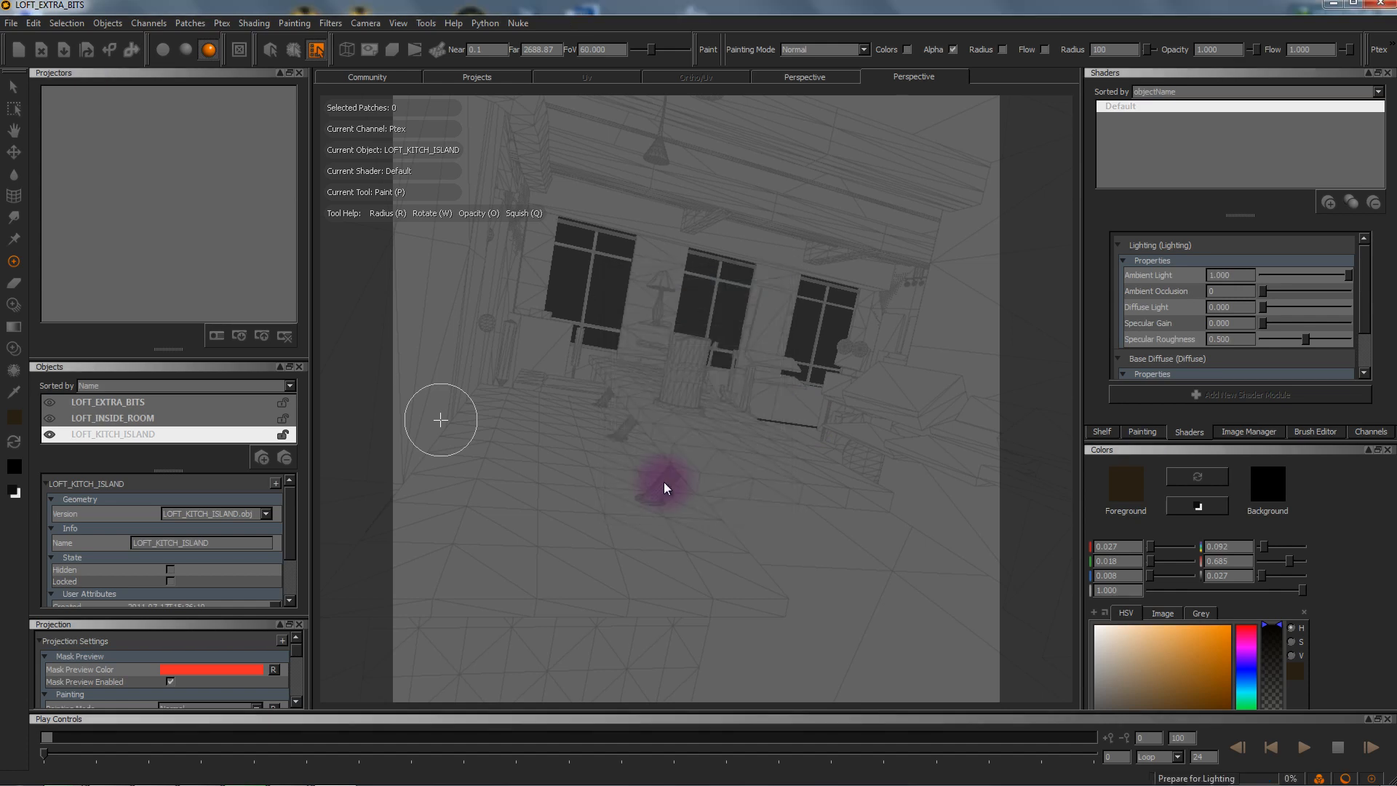
# Step: Set the perspective camera's near clipping to 2 and far clipping to 26838.87, and check the city geometry through the windows
pyautogui.click(537, 49)
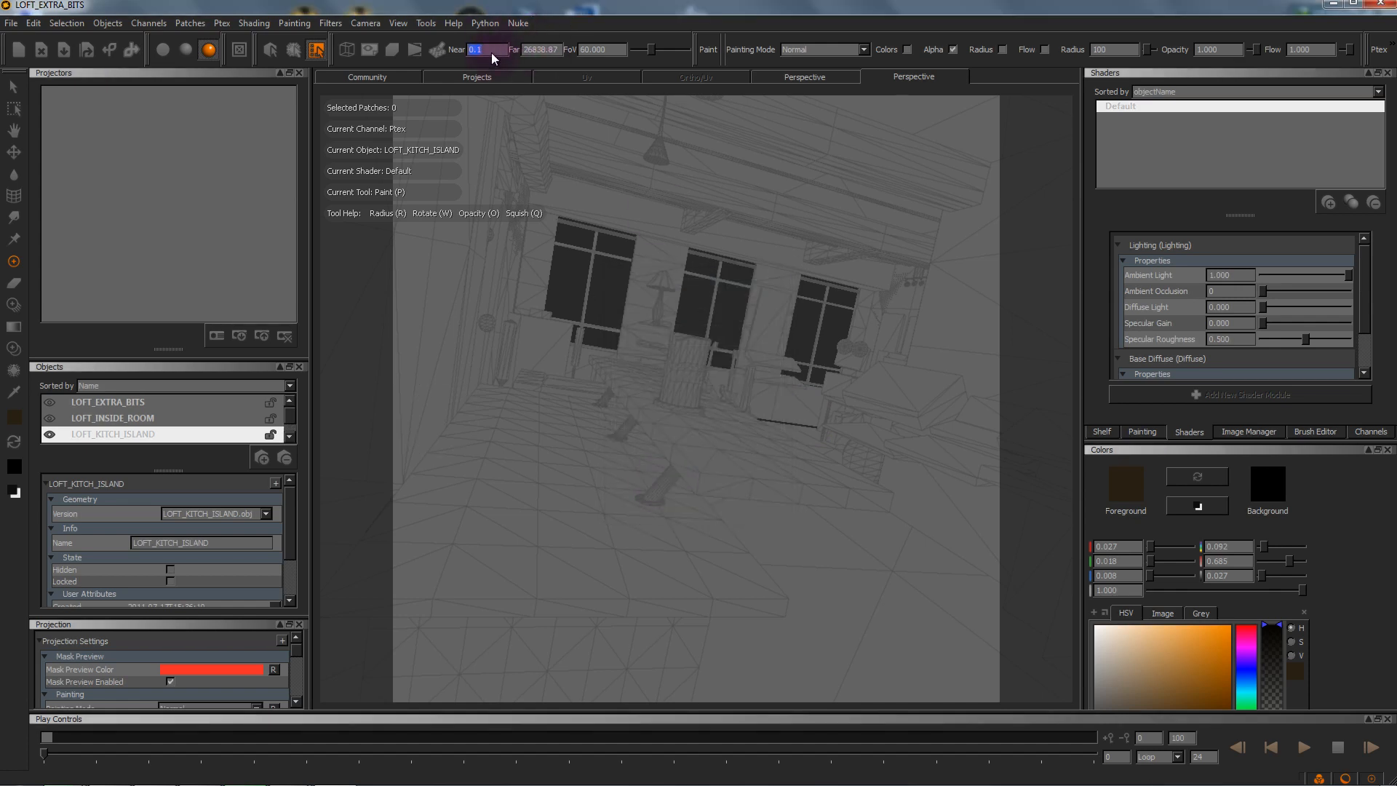
pyautogui.write('2')
pyautogui.press('Tab')
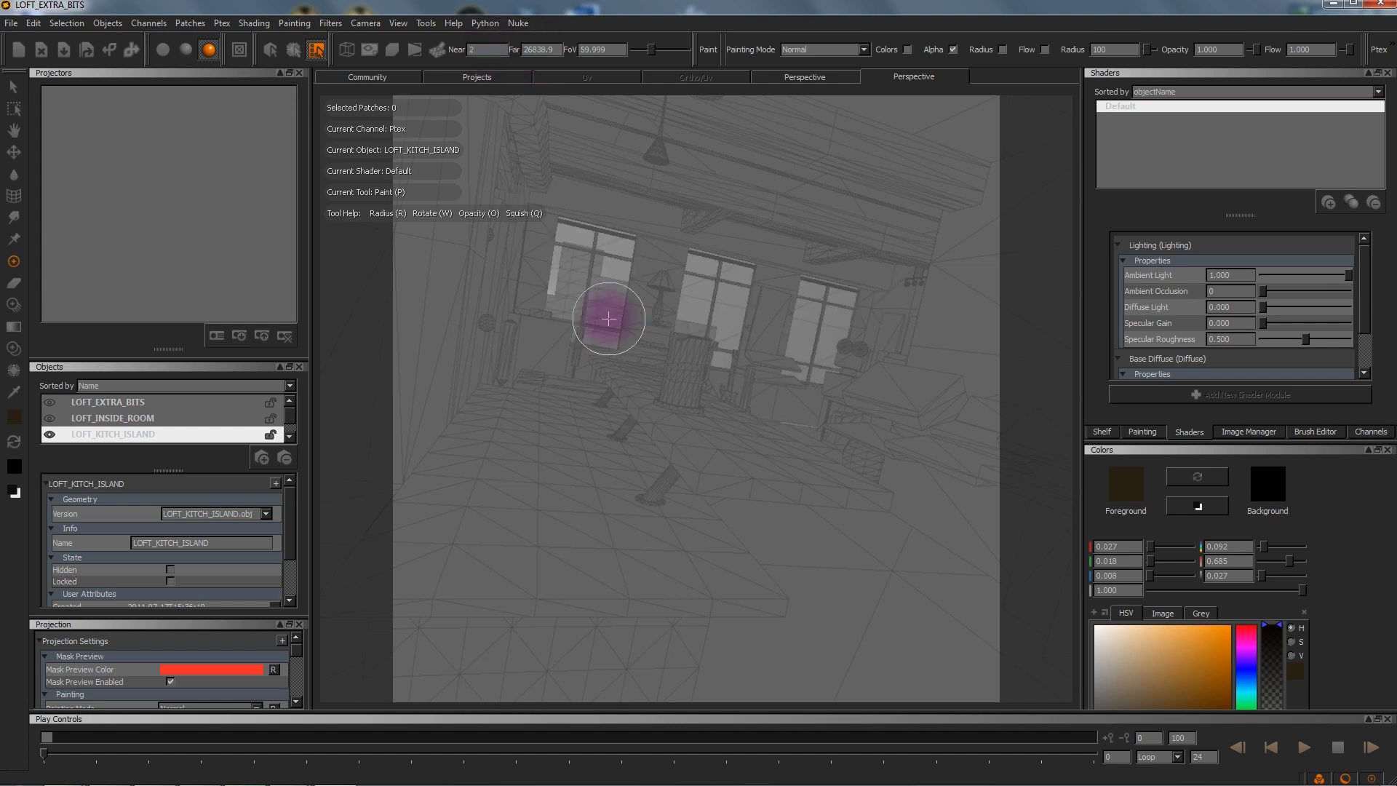
pyautogui.keyDown('alt'); pyautogui.moveTo(596, 402); pyautogui.dragTo(454, 411); pyautogui.keyUp('alt')
pyautogui.moveTo(773, 330)
pyautogui.keyDown('alt'); pyautogui.mouseDown(button='middle')
pyautogui.moveTo(592, 335)
pyautogui.moveTo(640, 343)
pyautogui.moveTo(692, 296)
pyautogui.moveTo(750, 316)
pyautogui.moveTo(637, 342)
pyautogui.mouseUp(button='middle'); pyautogui.keyUp('alt')
pyautogui.keyDown('alt'); pyautogui.moveTo(665, 401); pyautogui.dragTo(808, 387, button='right'); pyautogui.keyUp('alt')
pyautogui.moveTo(642, 431)
pyautogui.keyDown('alt'); pyautogui.mouseDown(button='middle')
pyautogui.moveTo(759, 462)
pyautogui.moveTo(769, 427)
pyautogui.moveTo(960, 451)
pyautogui.moveTo(627, 386)
pyautogui.mouseUp(button='middle'); pyautogui.keyUp('alt')
pyautogui.keyDown('alt'); pyautogui.moveTo(744, 406); pyautogui.dragTo(548, 334); pyautogui.keyUp('alt')
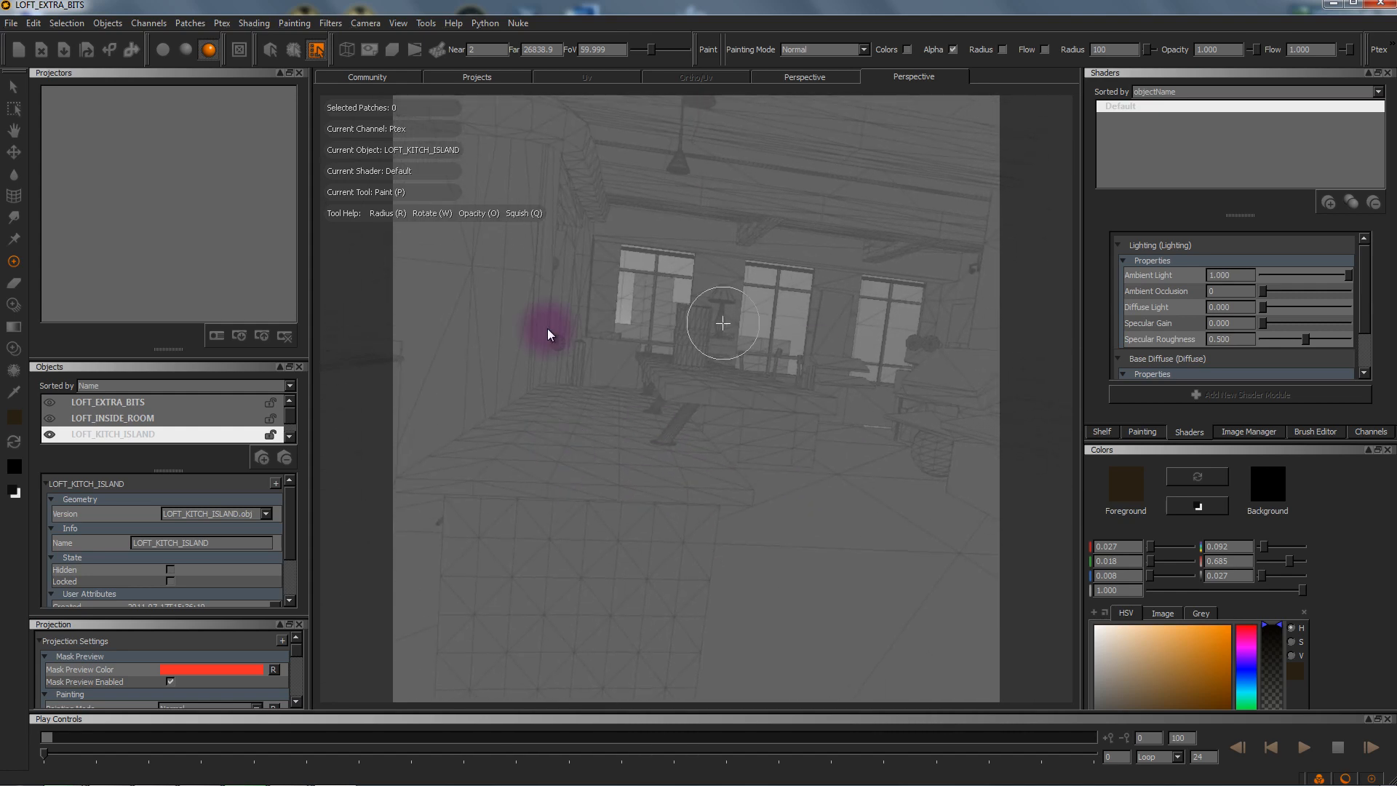
# Step: Set LOFT_OUTSIDE_CITY's shader lighting to ambient light 1.000, diffuse light 0.000 and specular gain 0.000
pyautogui.click(1144, 432)
pyautogui.click(1248, 432)
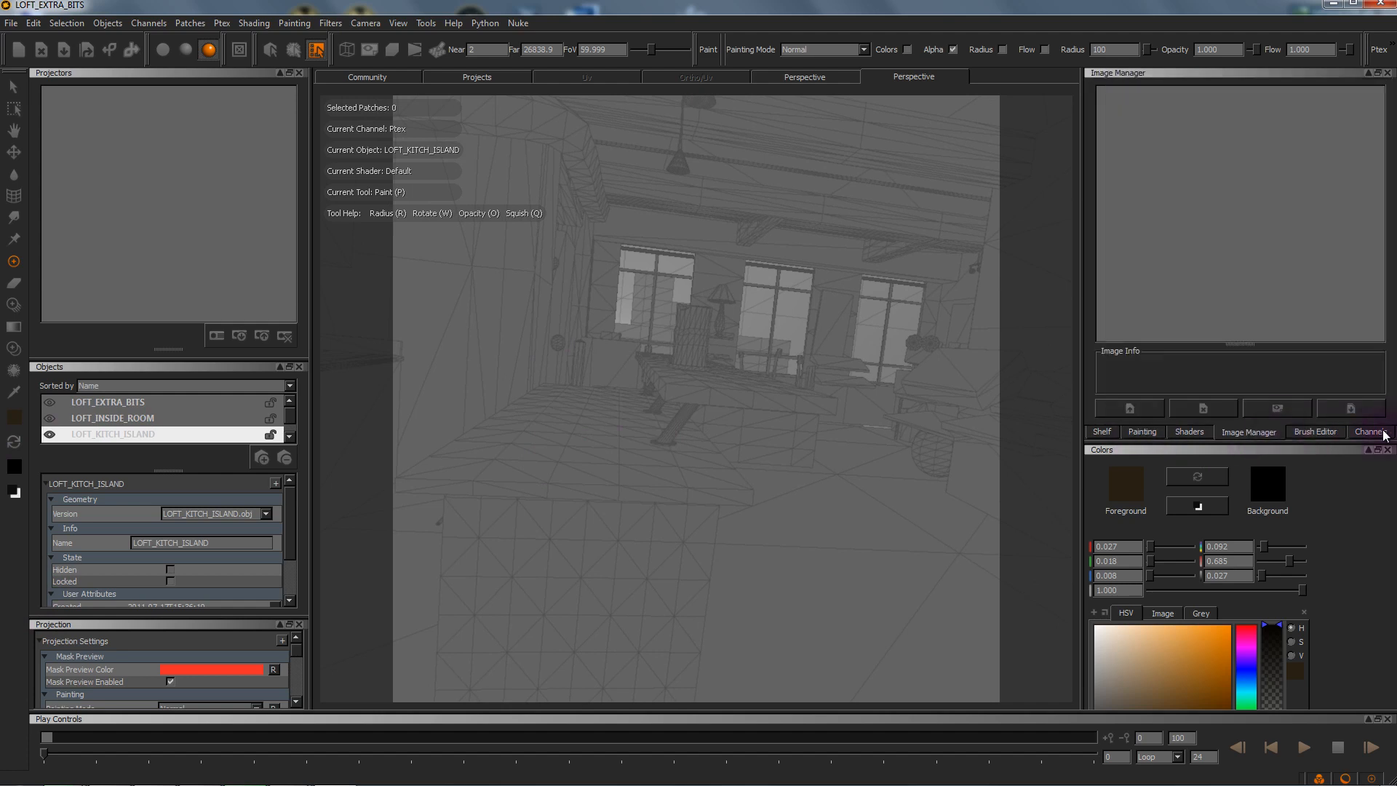
pyautogui.click(1207, 429)
pyautogui.scroll(-1, 63, 419)
pyautogui.click(104, 429)
pyautogui.moveTo(1280, 275); pyautogui.dragTo(1166, 316)
# Step: Examine the assembled loft wireframe from several angles inside the room, around the counter and floor
pyautogui.moveTo(655, 400)
pyautogui.keyDown('alt'); pyautogui.mouseDown()
pyautogui.moveTo(624, 433)
pyautogui.moveTo(771, 425)
pyautogui.moveTo(1016, 507)
pyautogui.mouseUp(); pyautogui.keyUp('alt')
pyautogui.moveTo(807, 480)
pyautogui.keyDown('alt'); pyautogui.mouseDown()
pyautogui.moveTo(716, 473)
pyautogui.moveTo(697, 489)
pyautogui.mouseUp(); pyautogui.keyUp('alt')
pyautogui.moveTo(674, 413)
pyautogui.keyDown('alt'); pyautogui.mouseDown()
pyautogui.moveTo(742, 443)
pyautogui.moveTo(623, 489)
pyautogui.moveTo(723, 464)
pyautogui.moveTo(573, 326)
pyautogui.mouseUp(); pyautogui.keyUp('alt')
pyautogui.keyDown('alt'); pyautogui.moveTo(739, 404); pyautogui.dragTo(678, 415); pyautogui.keyUp('alt')
pyautogui.keyDown('alt'); pyautogui.moveTo(678, 415); pyautogui.dragTo(688, 494, button='middle'); pyautogui.keyUp('alt')
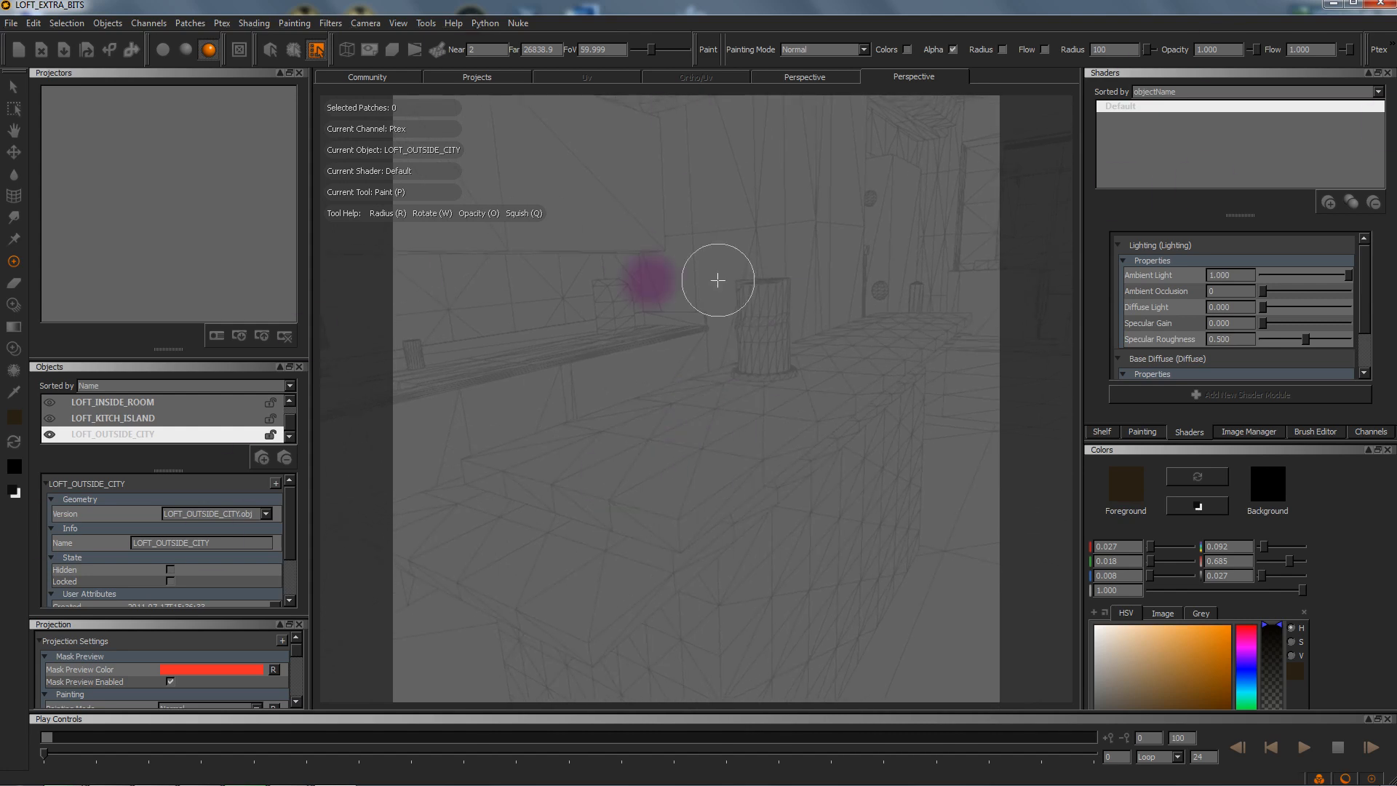
pyautogui.moveTo(664, 451)
pyautogui.keyDown('alt'); pyautogui.mouseDown()
pyautogui.moveTo(536, 408)
pyautogui.moveTo(565, 462)
pyautogui.moveTo(568, 412)
pyautogui.moveTo(455, 413)
pyautogui.moveTo(686, 484)
pyautogui.mouseUp(); pyautogui.keyUp('alt')
pyautogui.keyDown('alt'); pyautogui.moveTo(786, 465); pyautogui.dragTo(711, 454); pyautogui.keyUp('alt')
pyautogui.moveTo(712, 454)
pyautogui.keyDown('alt'); pyautogui.mouseDown(button='middle')
pyautogui.moveTo(801, 389)
pyautogui.moveTo(761, 369)
pyautogui.moveTo(654, 495)
pyautogui.moveTo(692, 388)
pyautogui.moveTo(646, 435)
pyautogui.mouseUp(button='middle'); pyautogui.keyUp('alt')
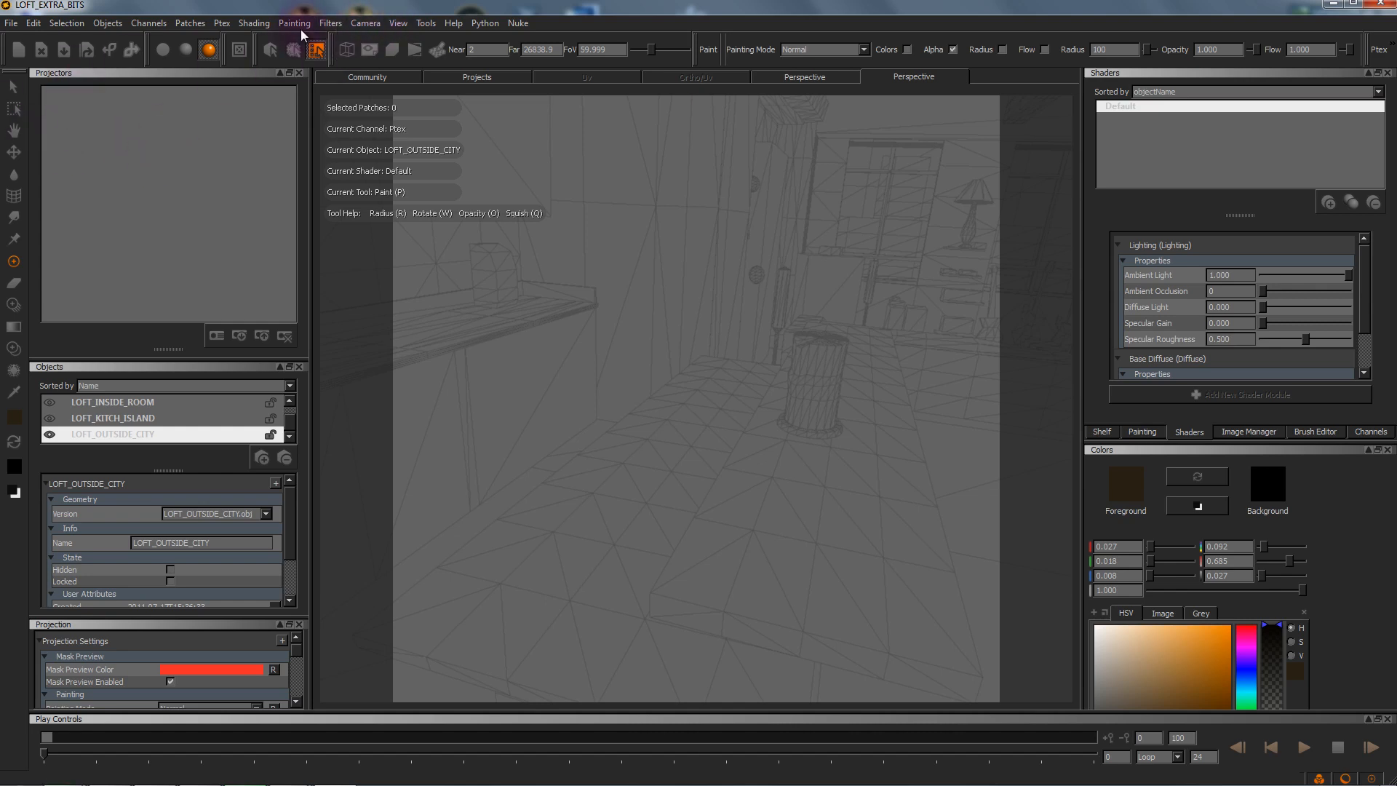
# Step: Load the camera file MARI_CAM_V001.fbx from the GEO folder into the perspective view
pyautogui.click(367, 23)
pyautogui.click(397, 64)
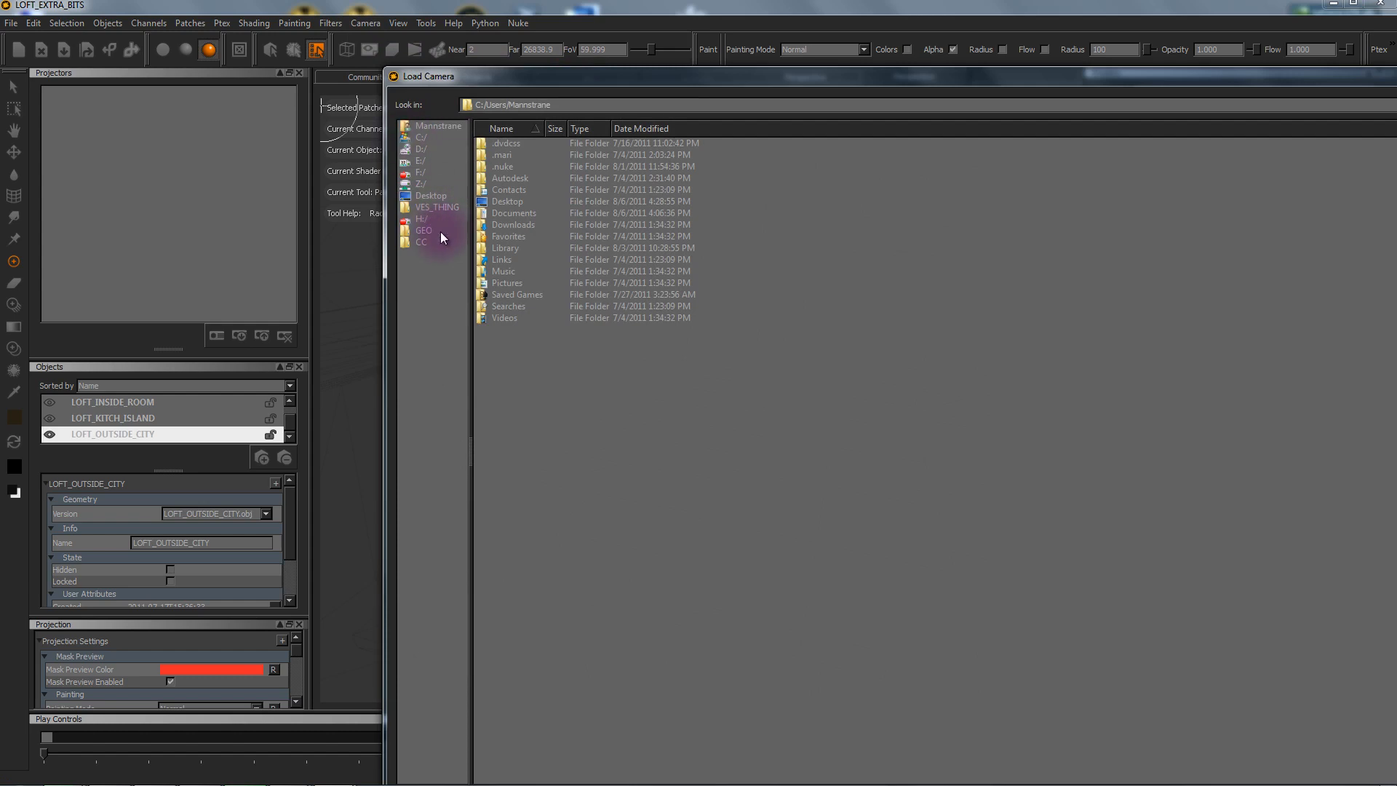
pyautogui.click(435, 230)
pyautogui.click(577, 145)
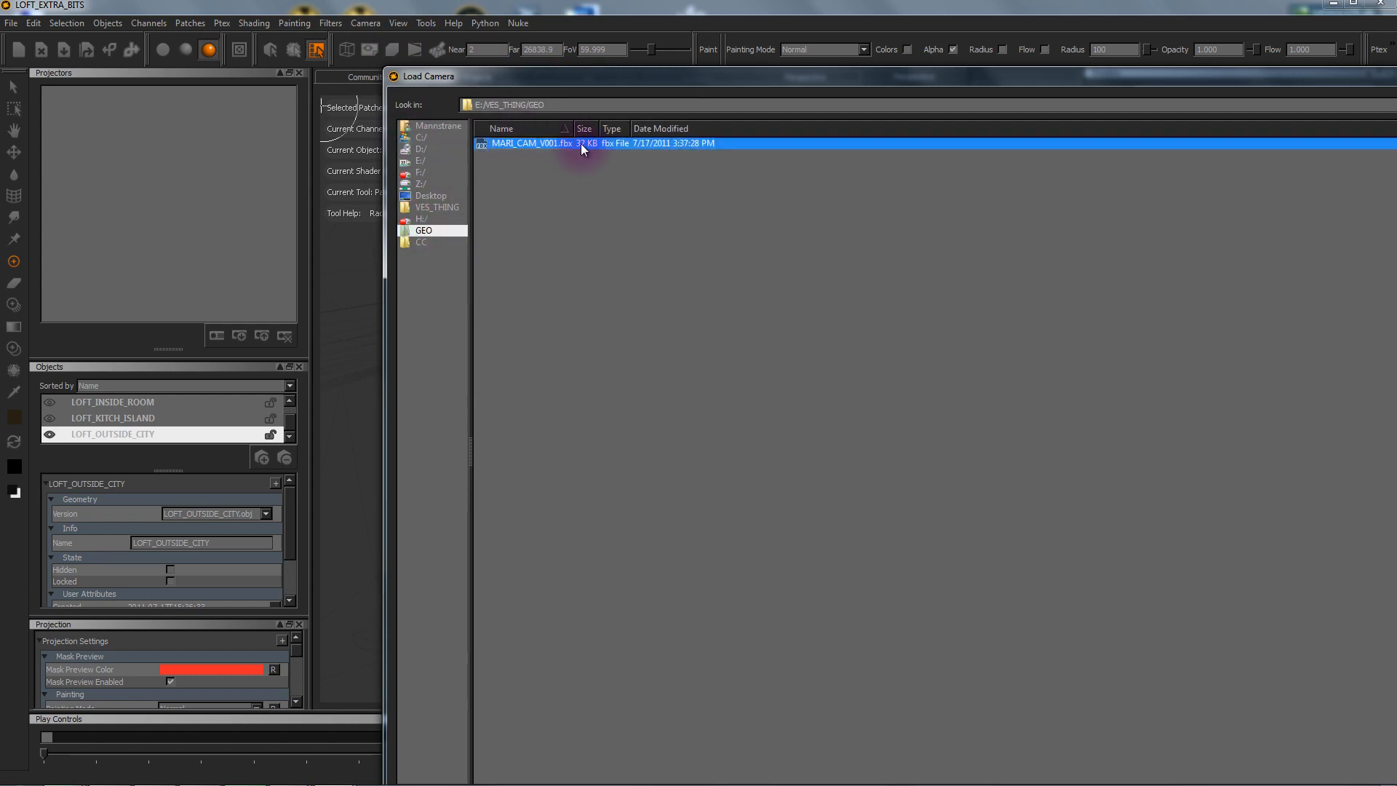
pyautogui.doubleClick(524, 150)
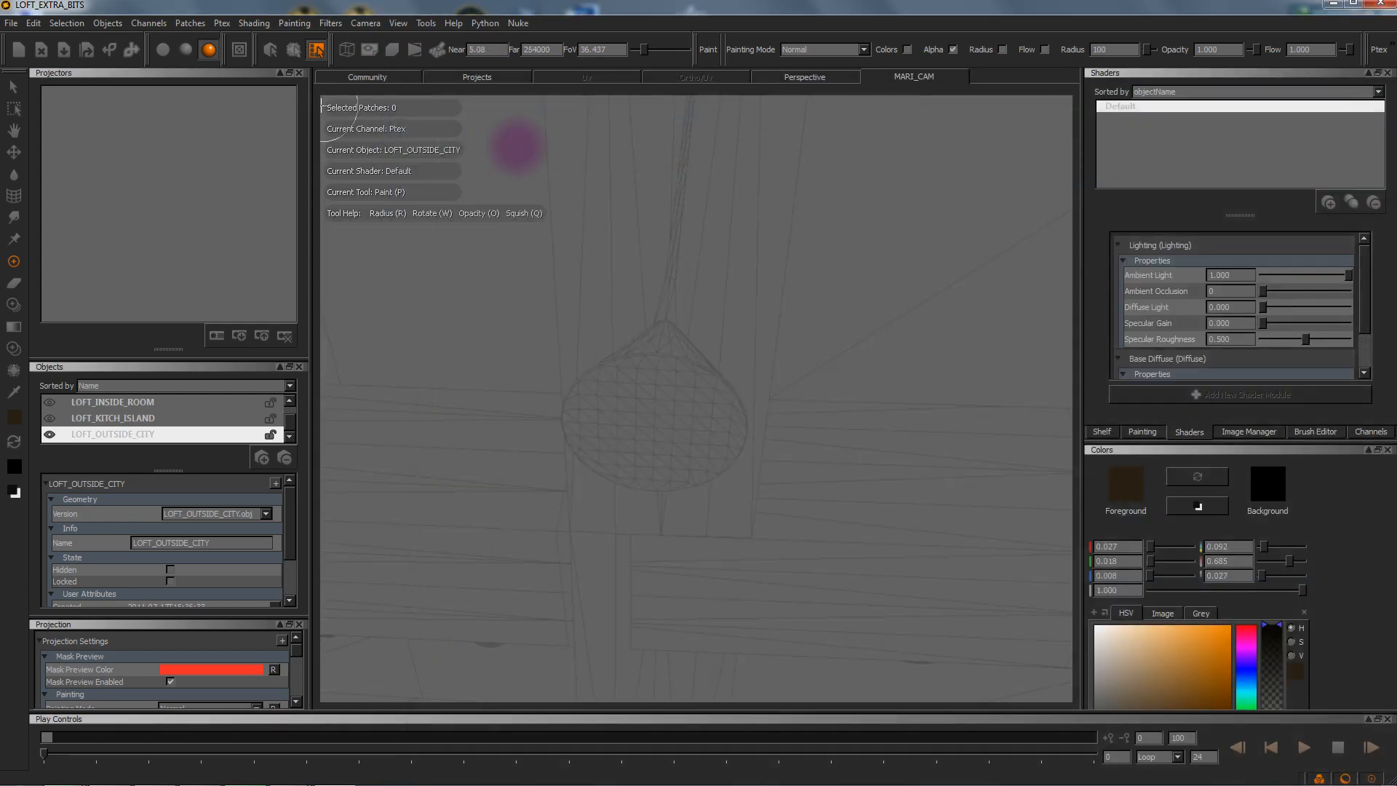
# Step: Set the timeline range to frames 1 to 360 and scrub the camera animation to frame 266
pyautogui.doubleClick(1141, 740)
pyautogui.write('1')
pyautogui.click(1172, 739)
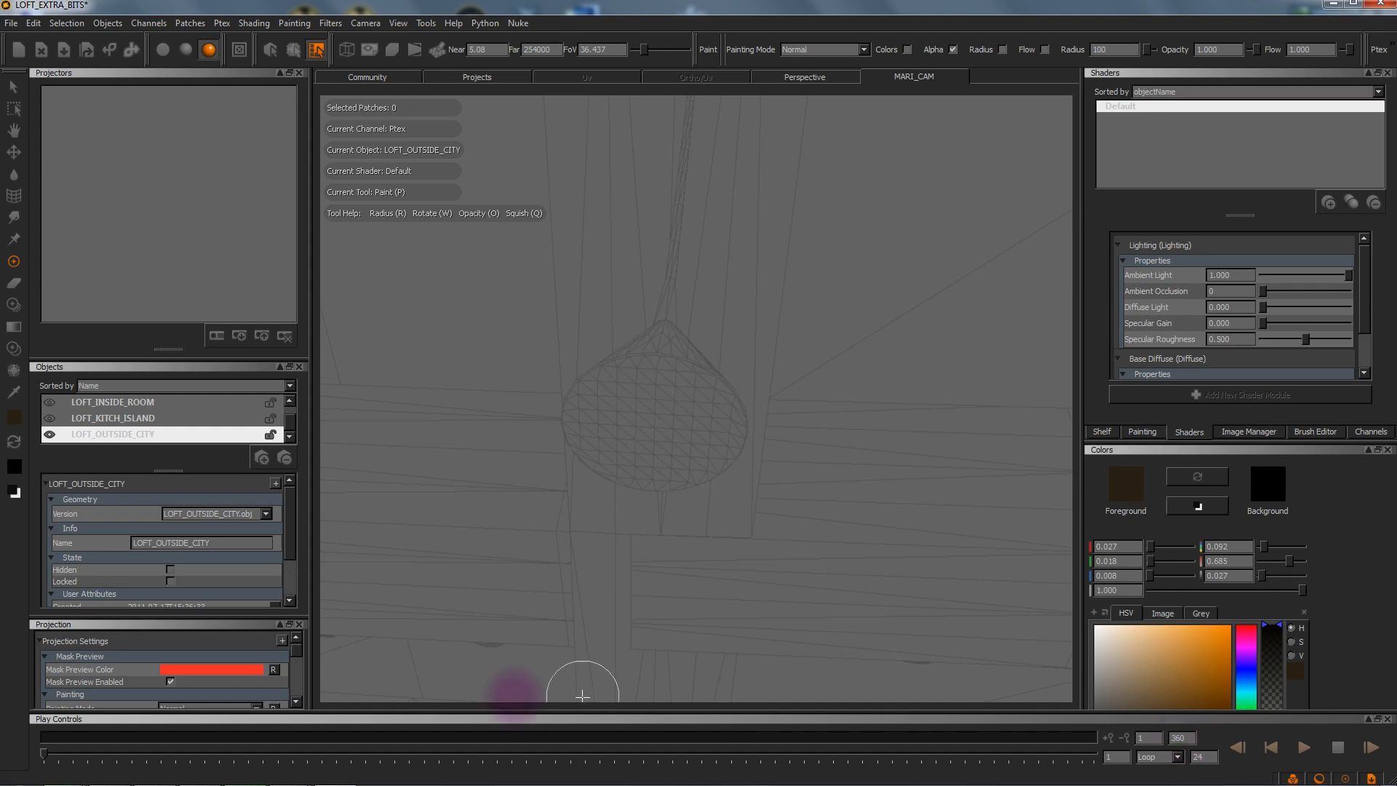
pyautogui.moveTo(45, 750); pyautogui.dragTo(820, 764)
pyautogui.moveTo(713, 473)
pyautogui.keyDown('alt'); pyautogui.mouseDown()
pyautogui.moveTo(554, 486)
pyautogui.moveTo(479, 517)
pyautogui.moveTo(751, 499)
pyautogui.moveTo(917, 530)
pyautogui.mouseUp(); pyautogui.keyUp('alt')
pyautogui.moveTo(818, 751); pyautogui.dragTo(742, 756)
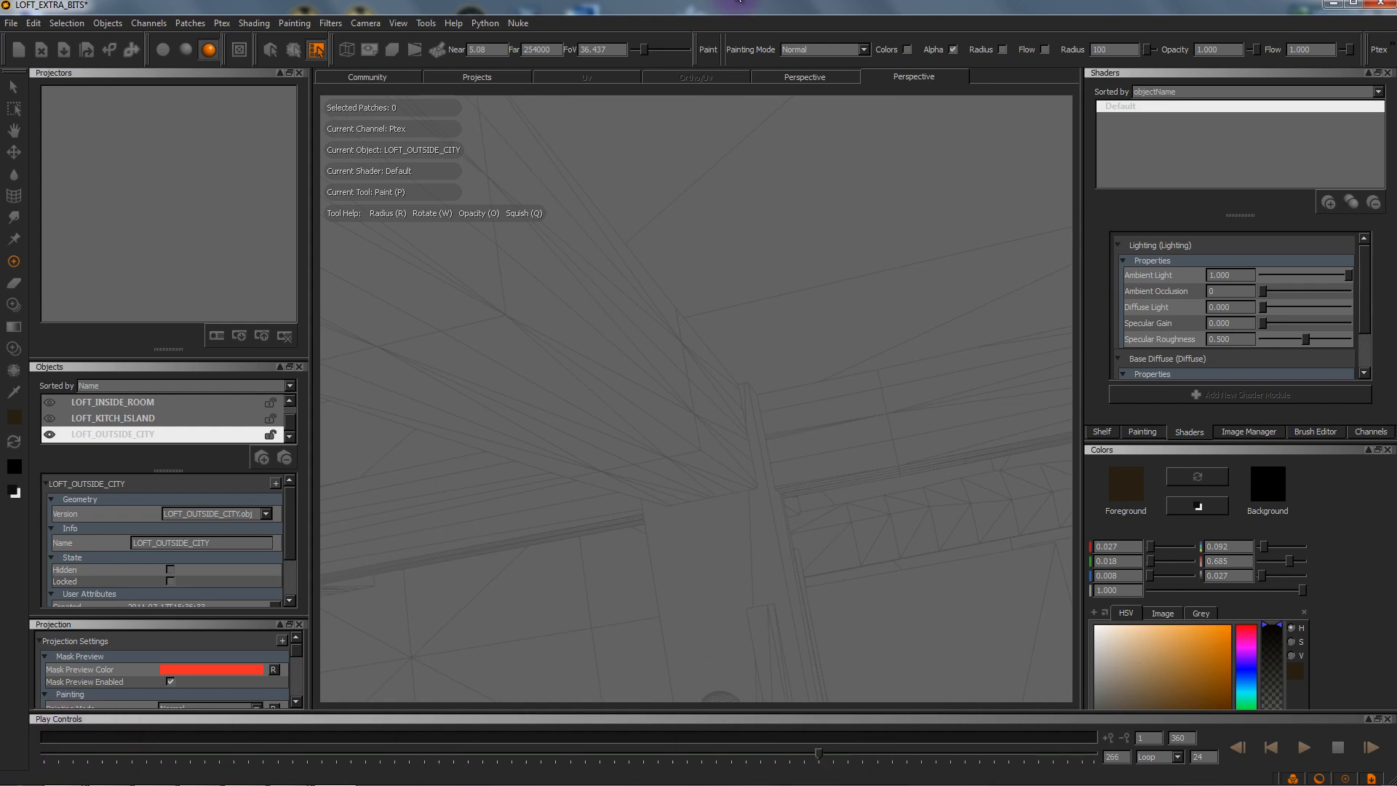
# Step: Load MARI_CAM_V001.fbx from the GEO folder as a projector
pyautogui.click(397, 24)
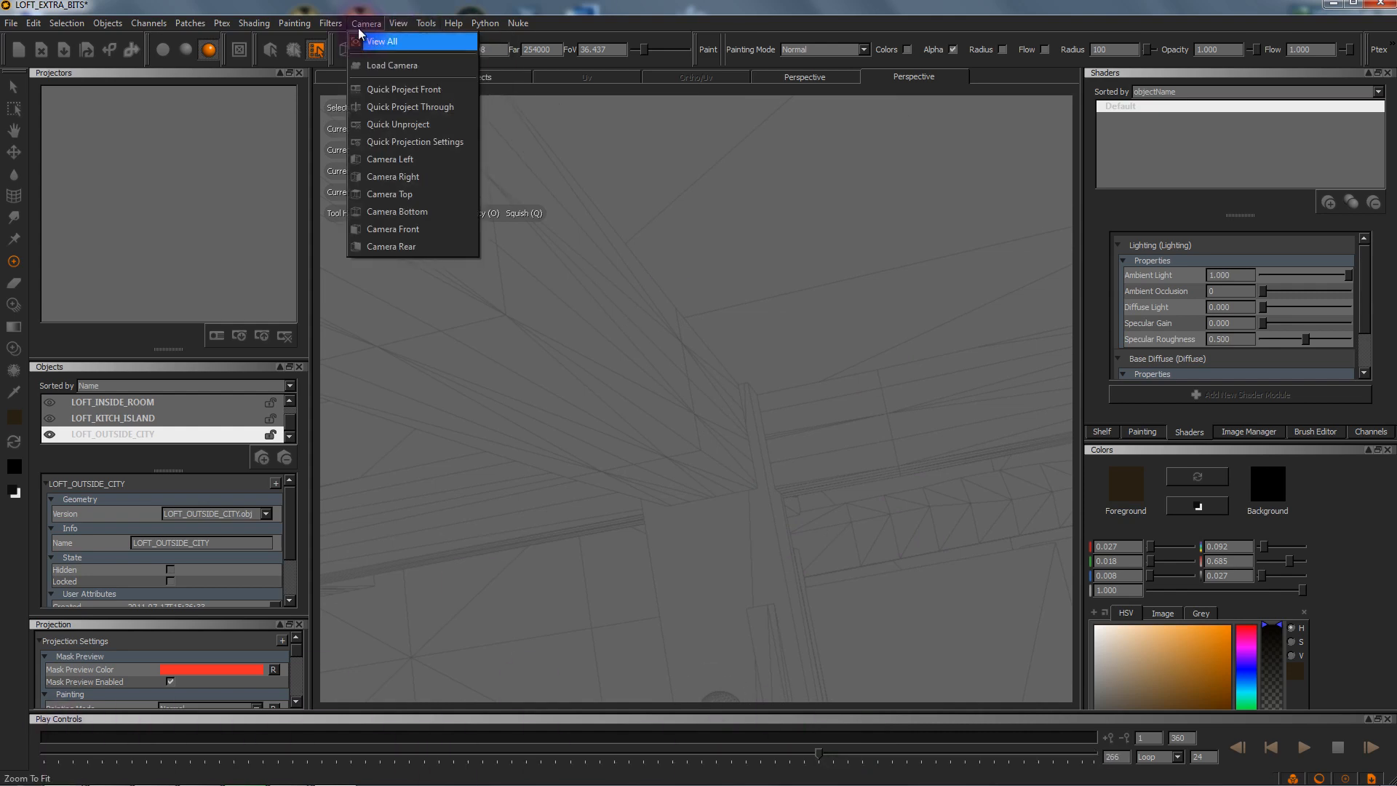
pyautogui.moveTo(291, 21)
pyautogui.click(59, 129)
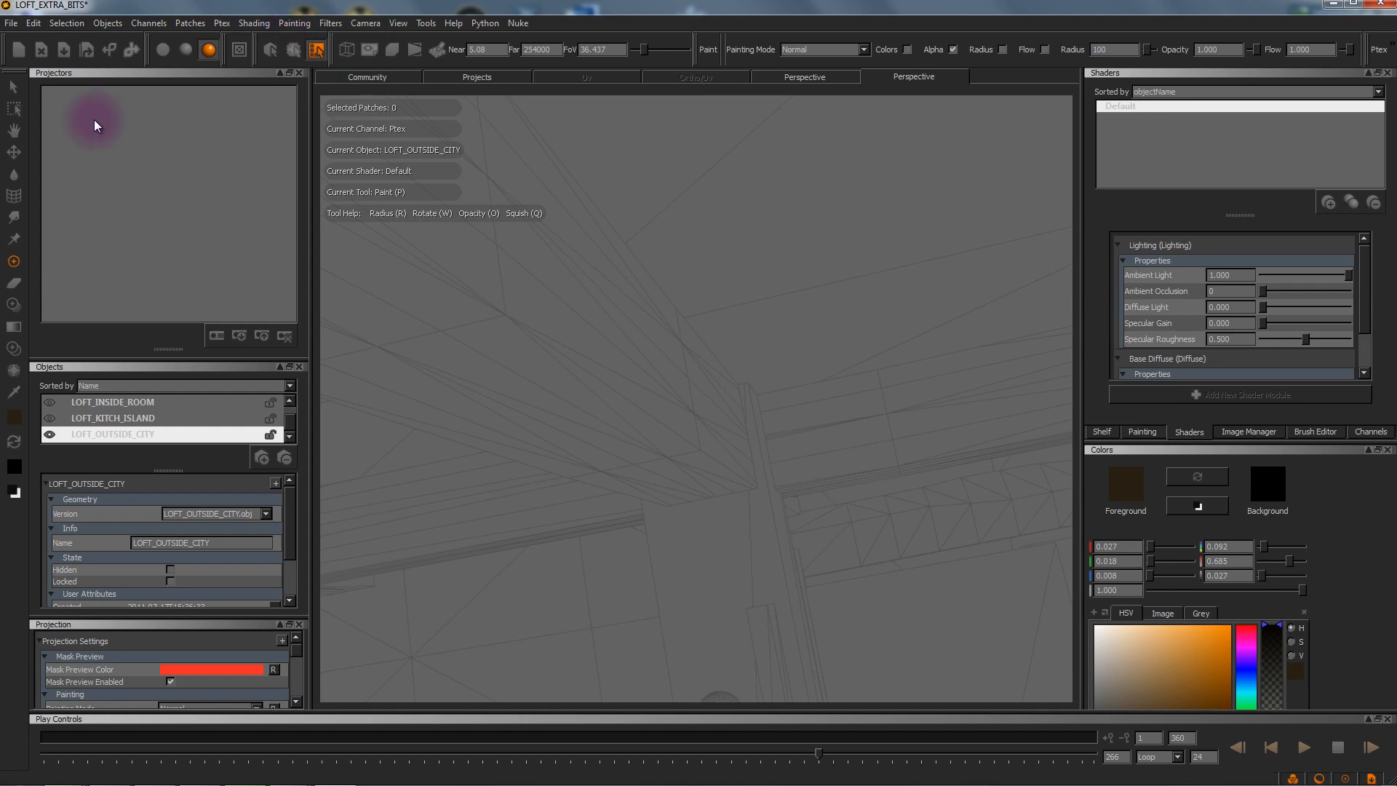
pyautogui.rightClick(140, 173)
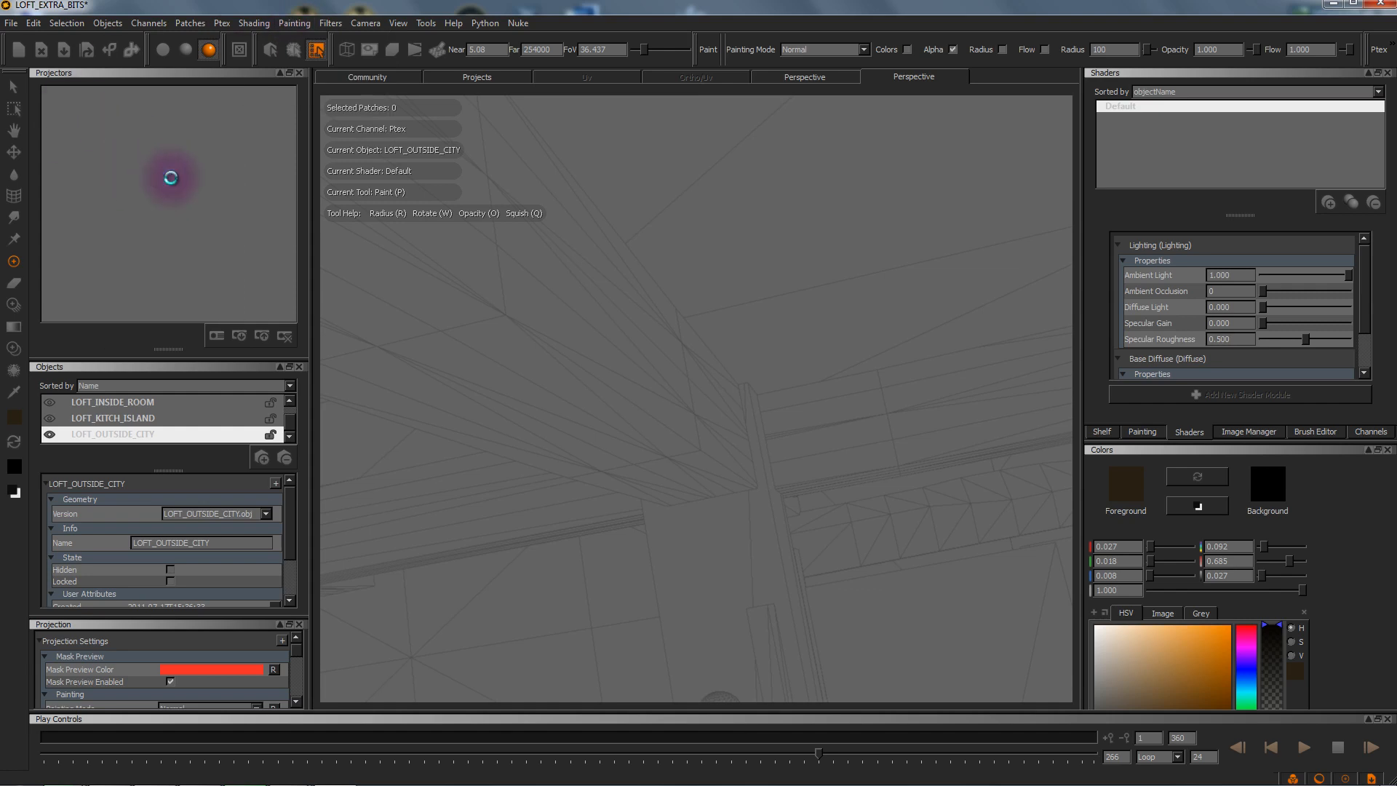
pyautogui.click(172, 177)
pyautogui.click(538, 144)
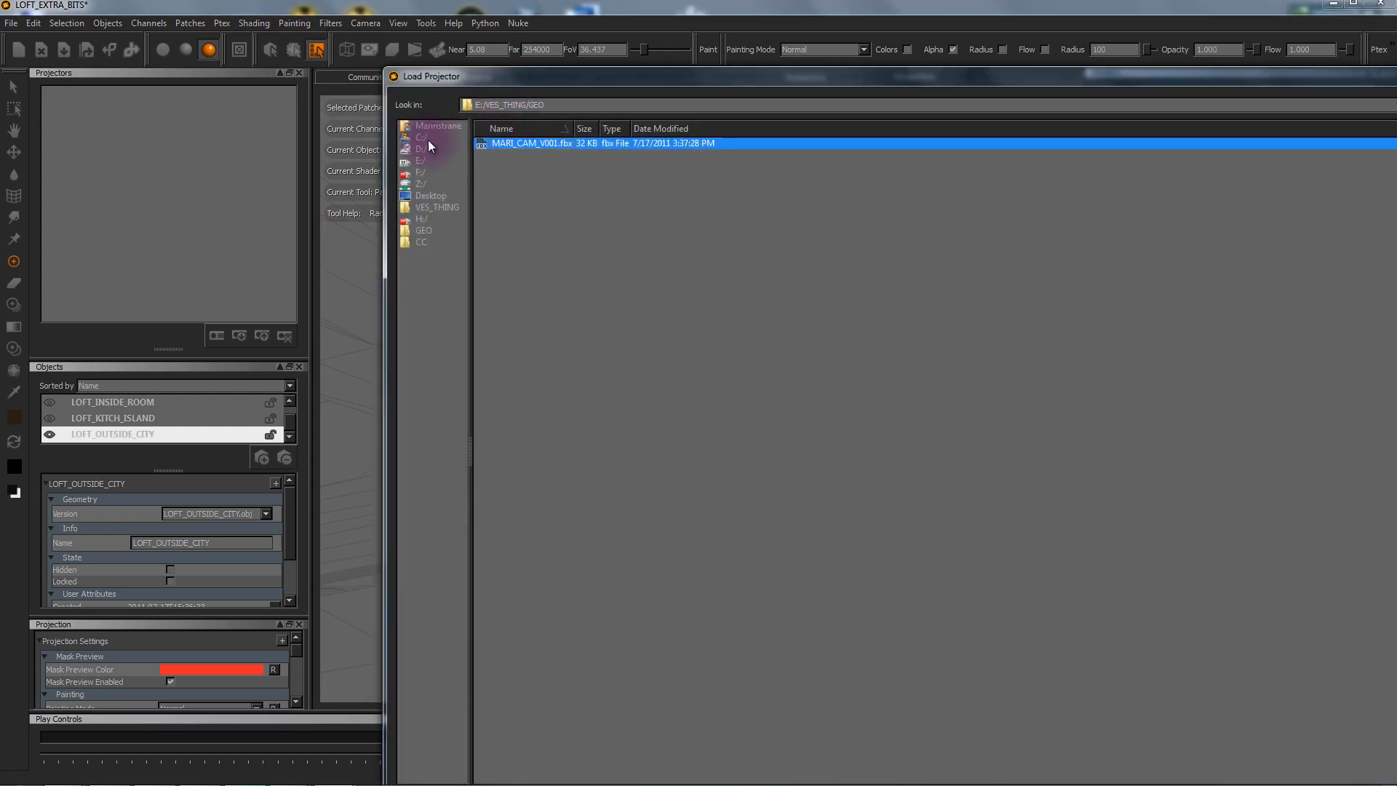
pyautogui.moveTo(516, 75); pyautogui.dragTo(406, 9)
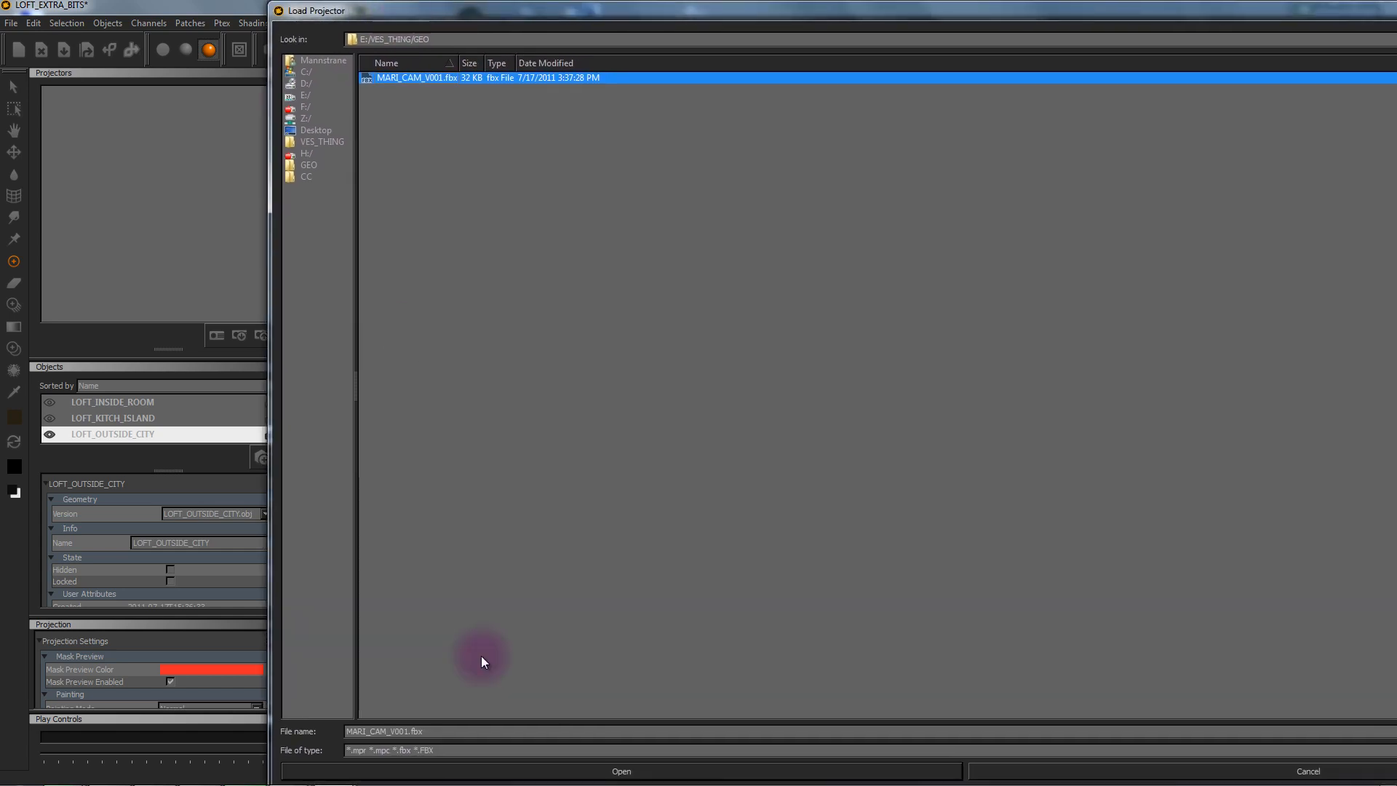
pyautogui.click(472, 769)
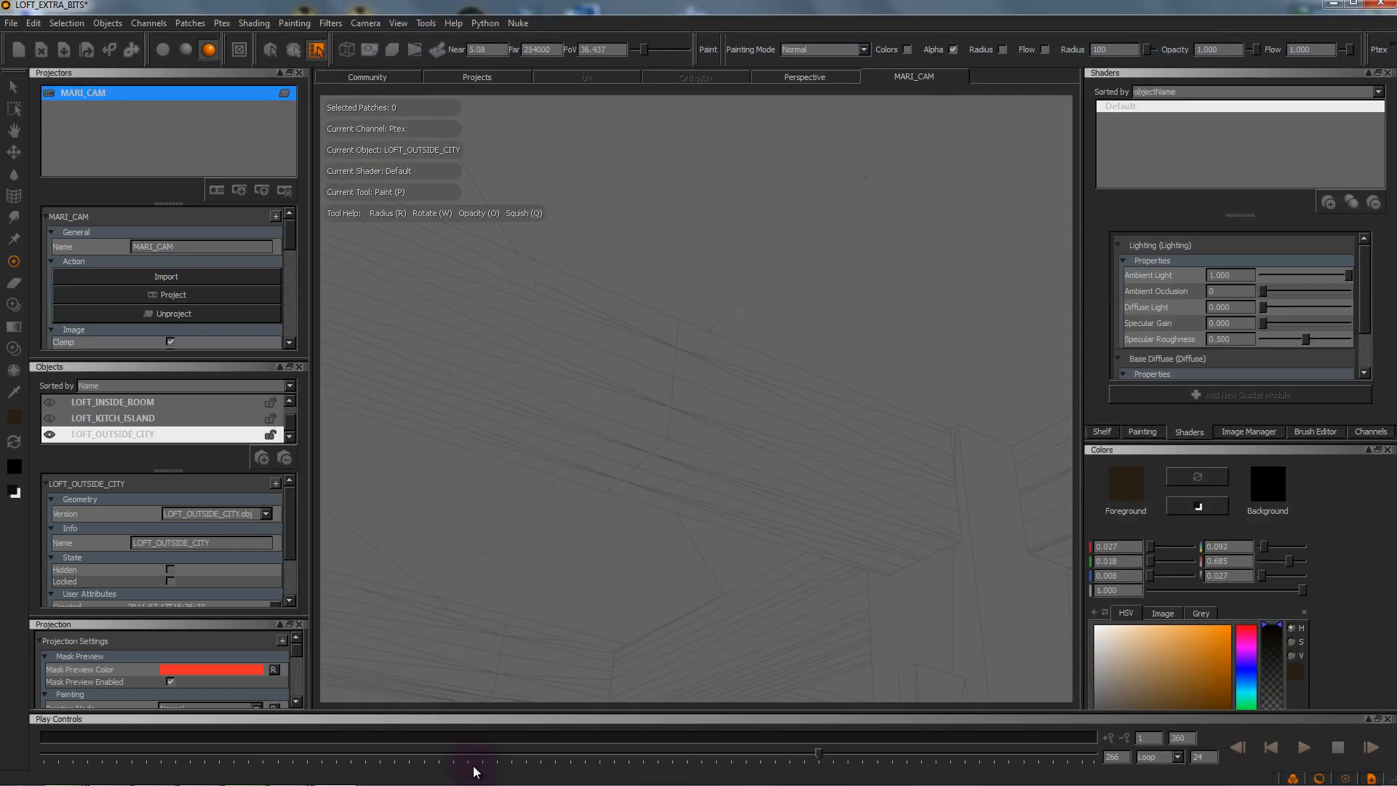
# Step: Assign the keyboard shortcut Shift+V to selecting the MARI_CAM projector
pyautogui.rightClick(122, 93)
pyautogui.click(202, 293)
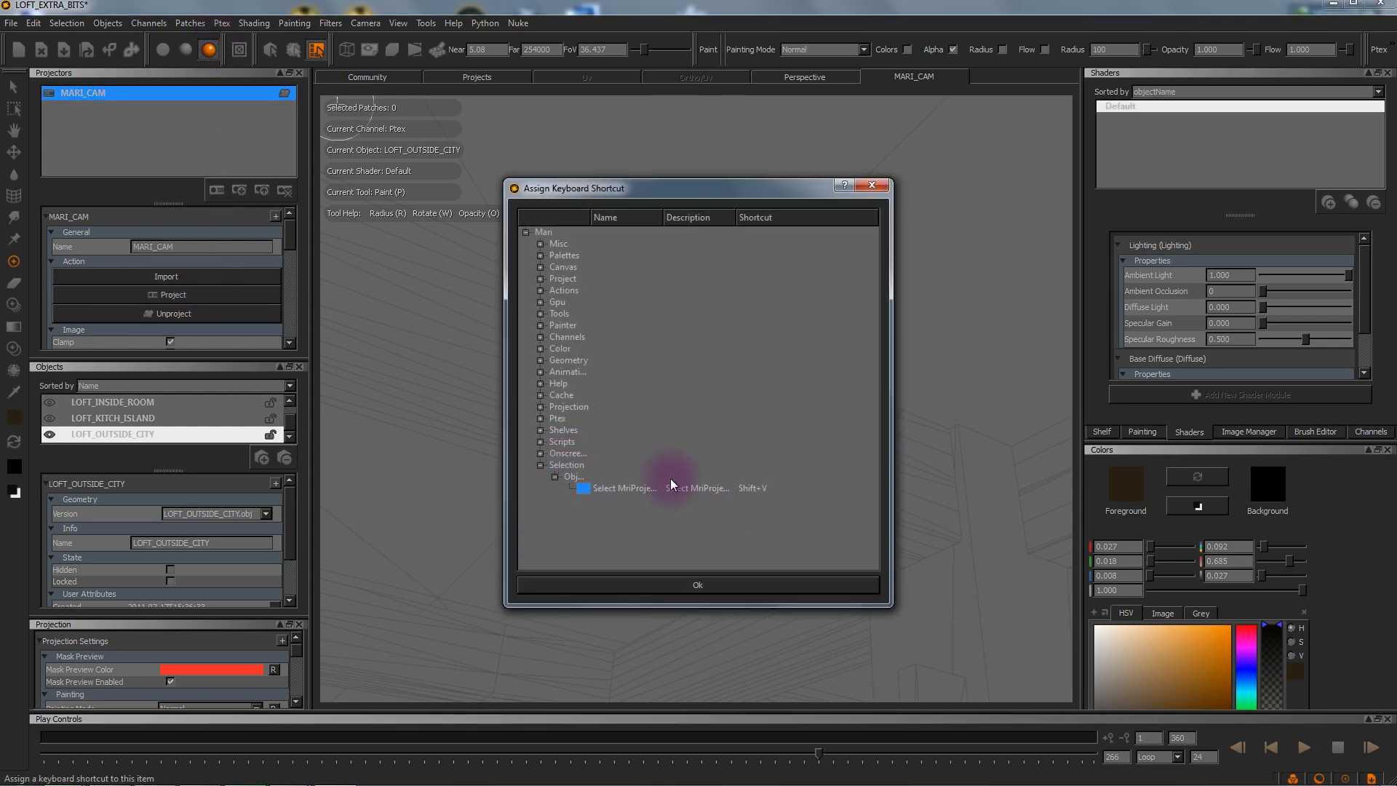
pyautogui.click(764, 489)
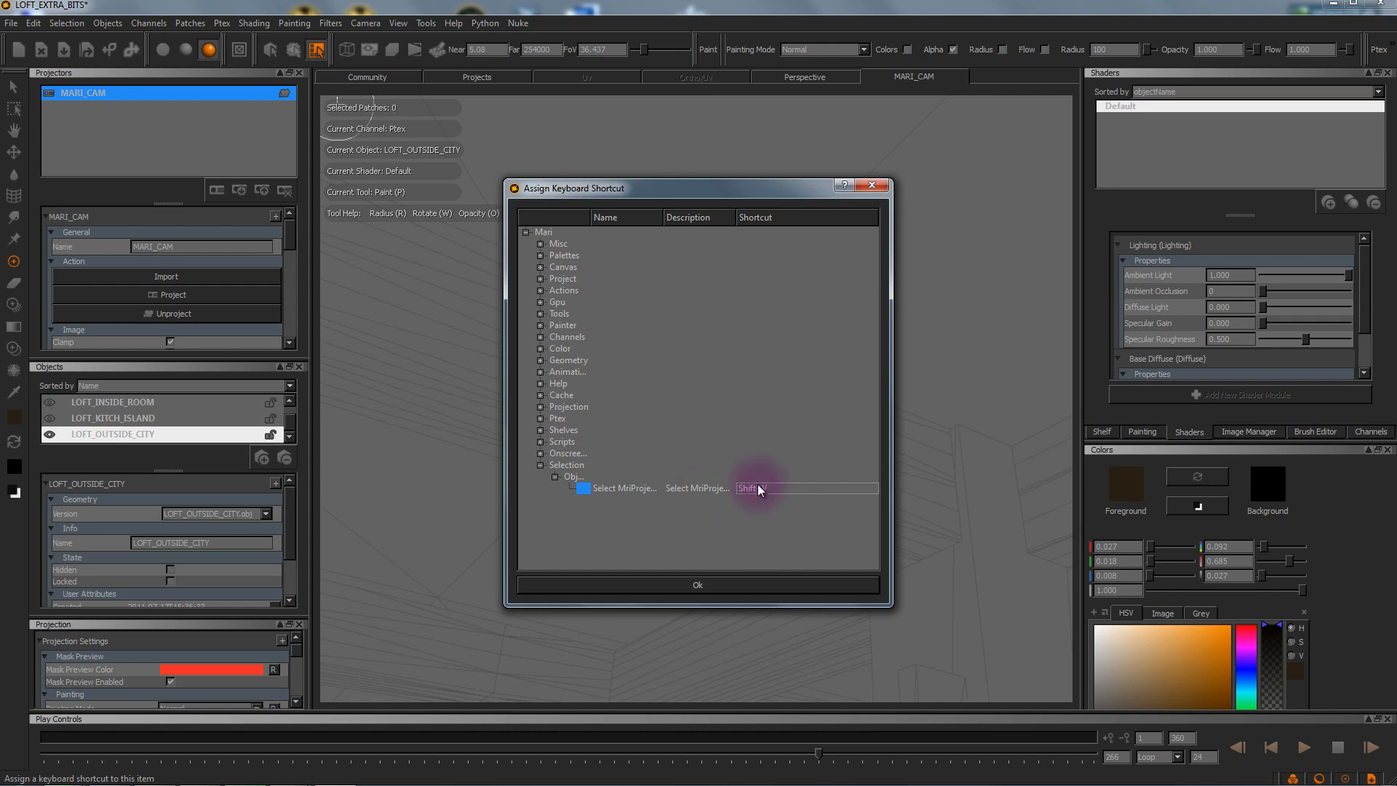
pyautogui.click(718, 573)
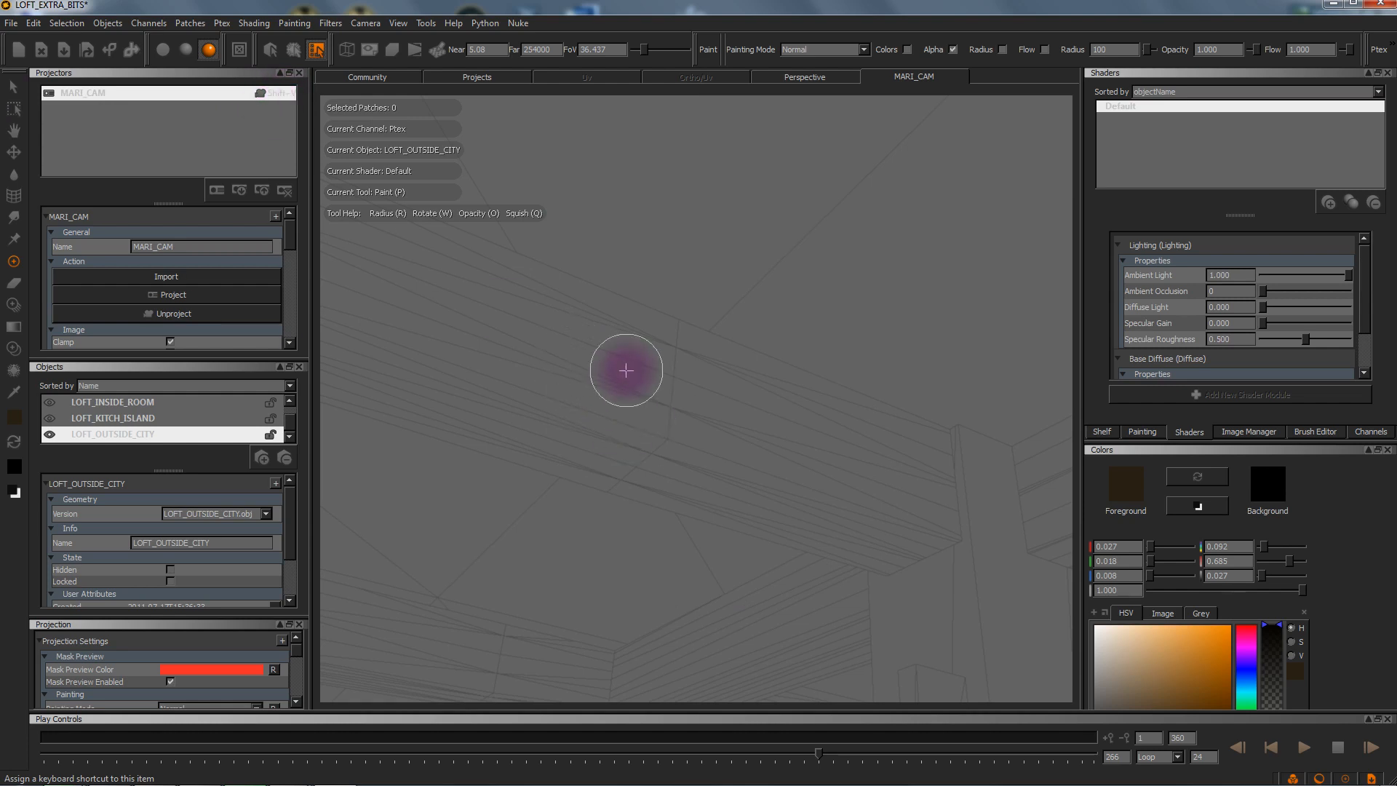
# Step: Reactivate the MARI_CAM camera view at frame 200 and scrub the animation back to frame 2
pyautogui.moveTo(820, 751); pyautogui.dragTo(626, 753)
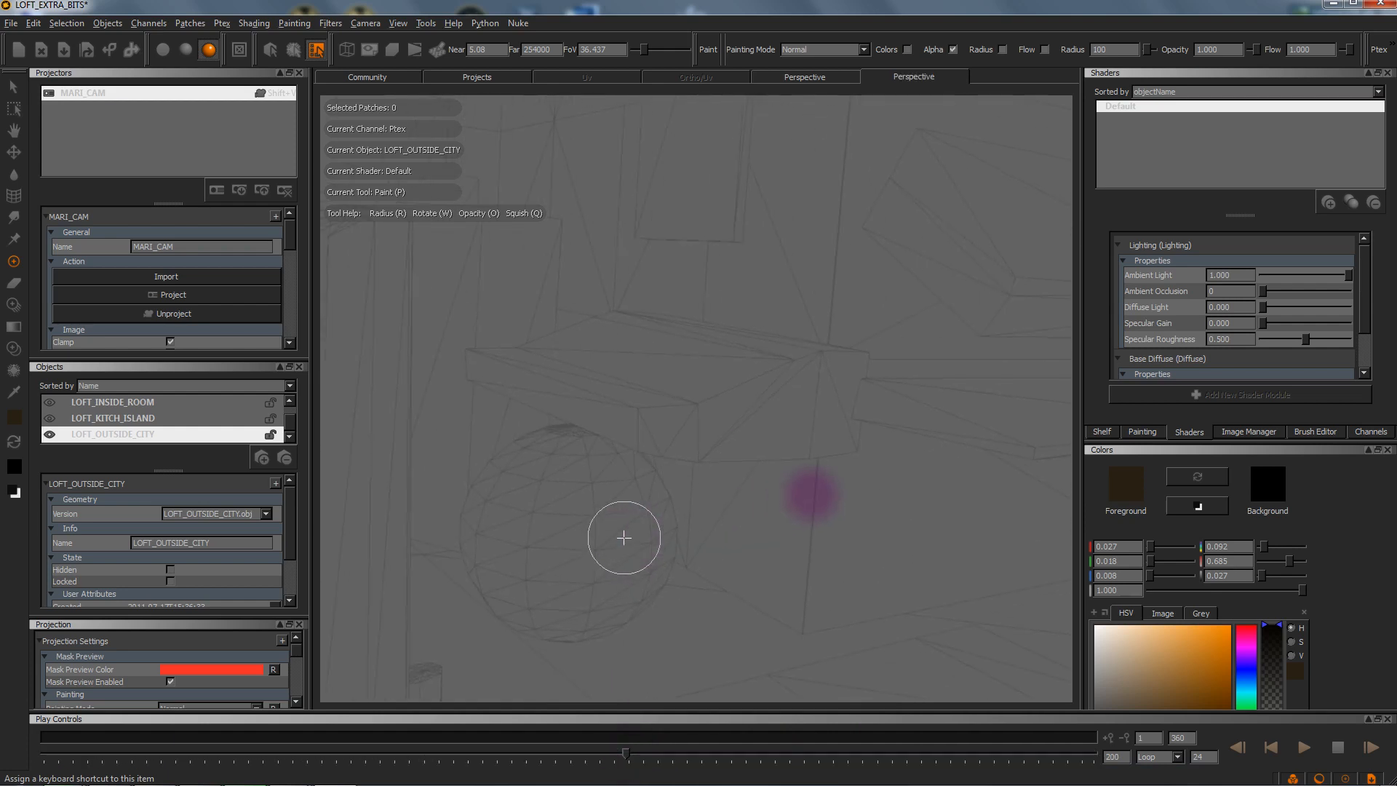
pyautogui.hotkey('shift', 'v')
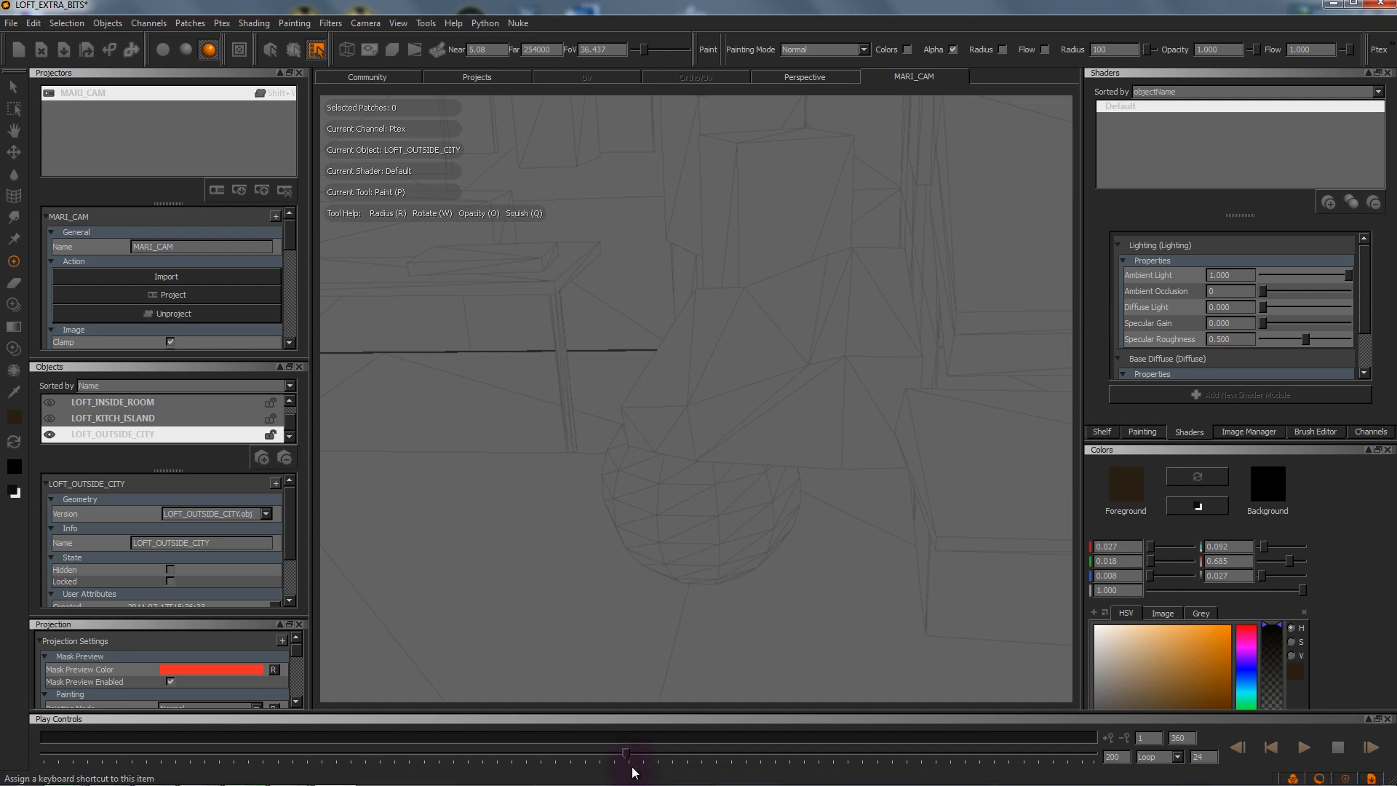
pyautogui.moveTo(623, 757)
pyautogui.mouseDown()
pyautogui.moveTo(775, 756)
pyautogui.moveTo(73, 729)
pyautogui.moveTo(52, 732)
pyautogui.moveTo(151, 764)
pyautogui.moveTo(45, 757)
pyautogui.mouseUp()
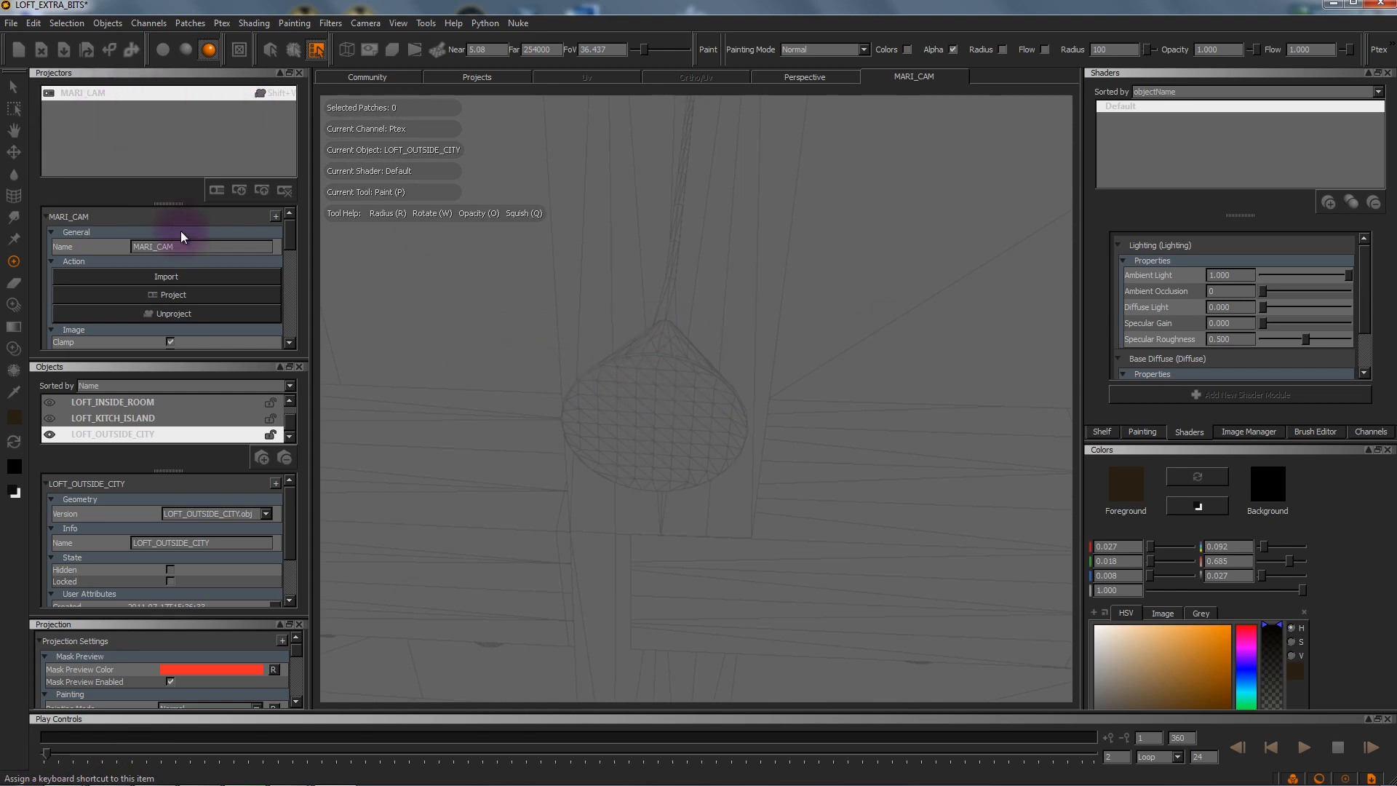
# Step: Examine the MARI_CAM projector properties and the painting Paint Buffer settings, including color depth and buffer size
pyautogui.scroll(-5, 73, 253)
pyautogui.scroll(-3, 110, 283)
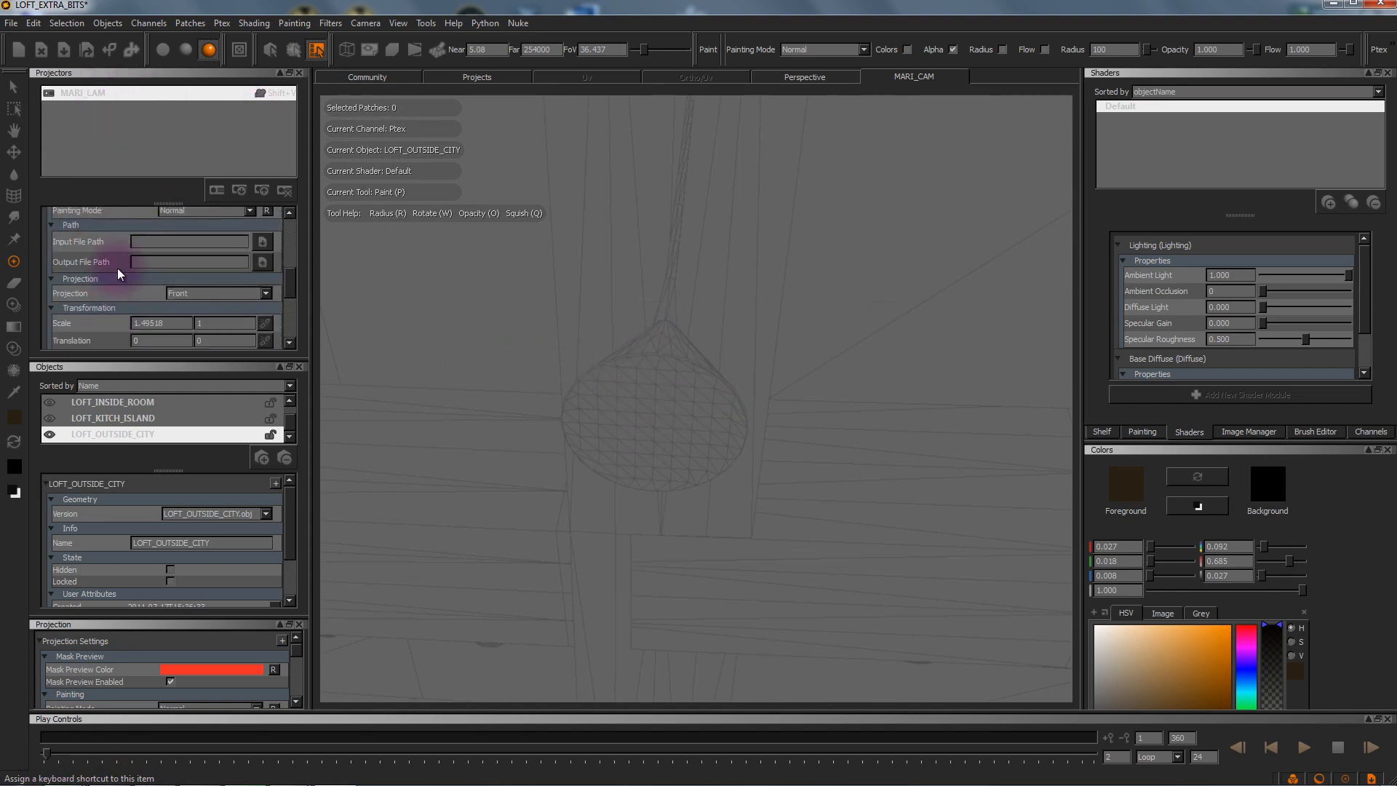
pyautogui.scroll(8, 103, 254)
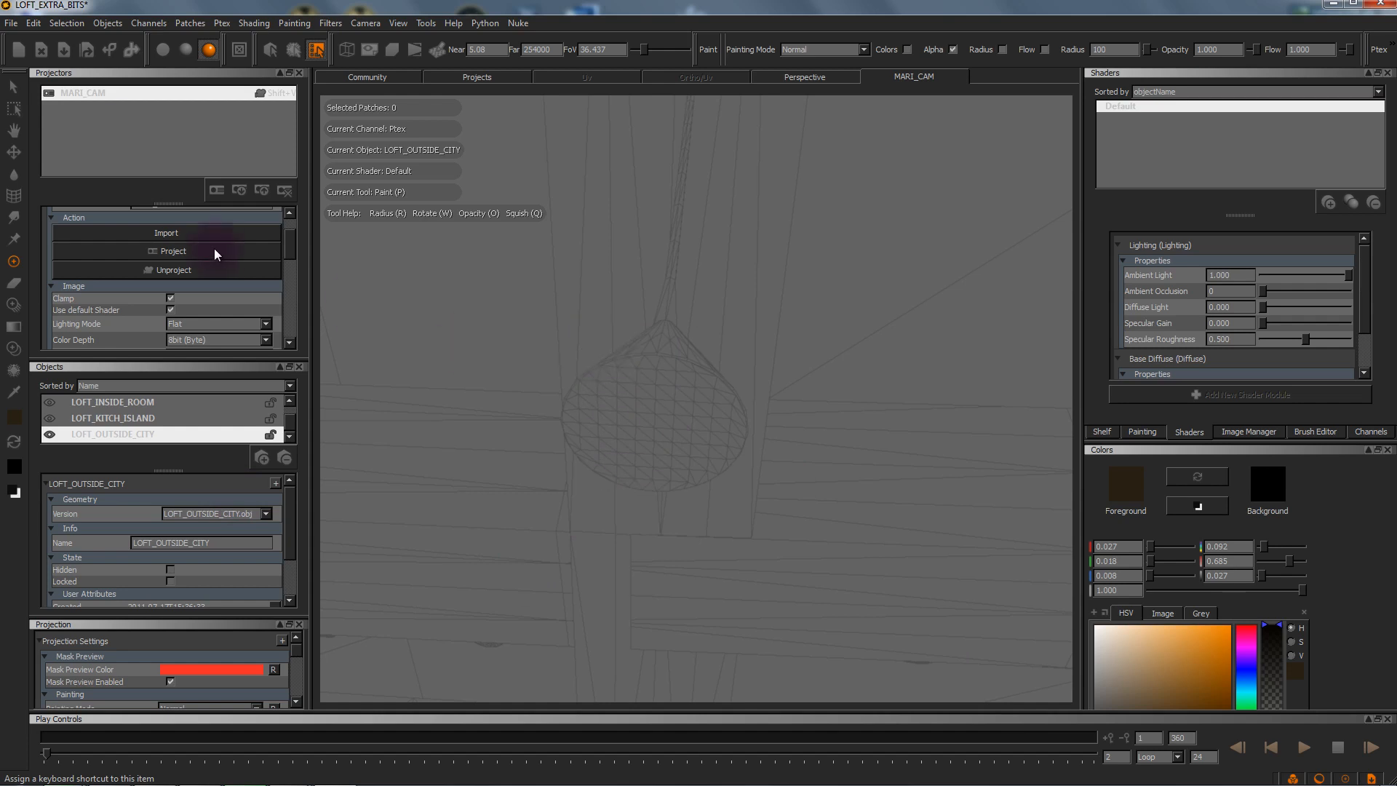
pyautogui.click(1242, 431)
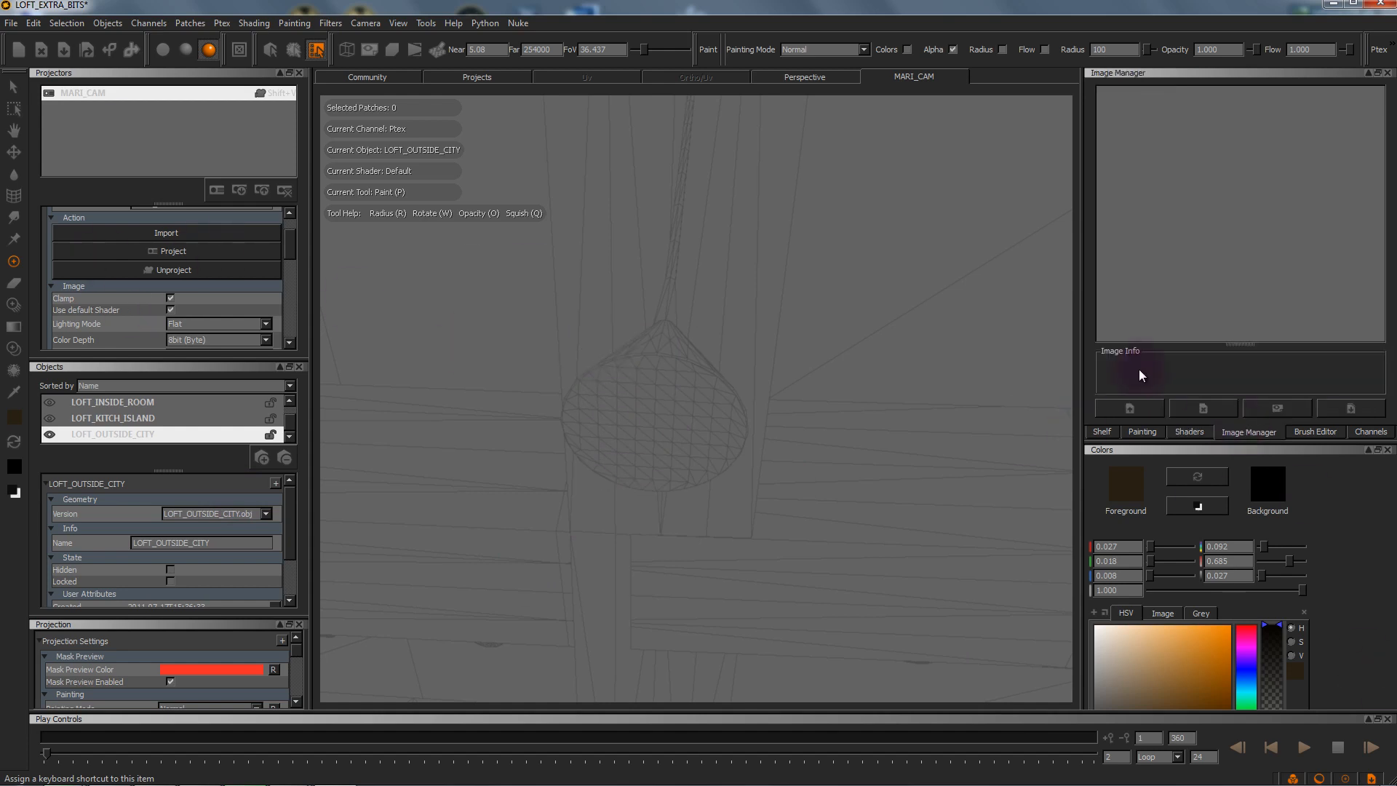
pyautogui.click(1189, 432)
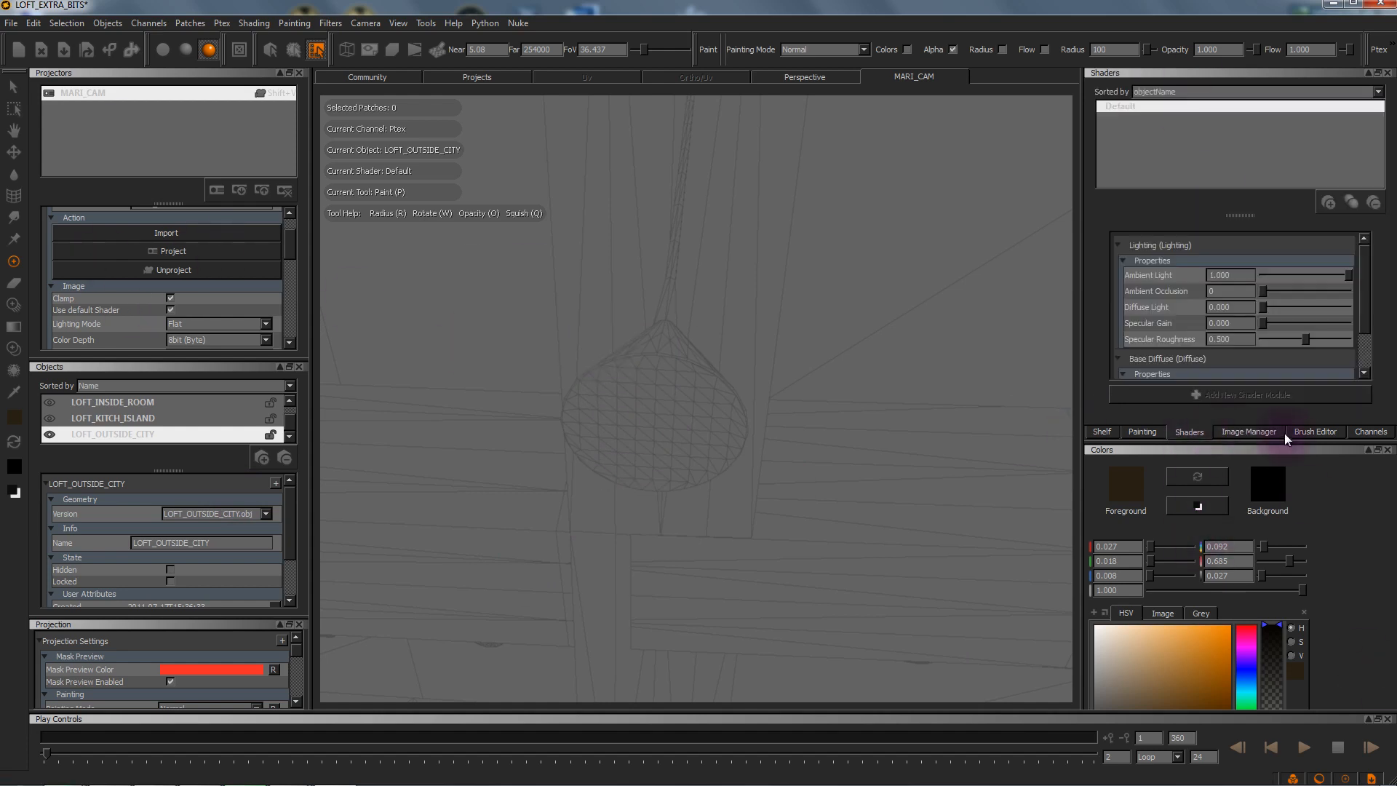
pyautogui.click(1248, 432)
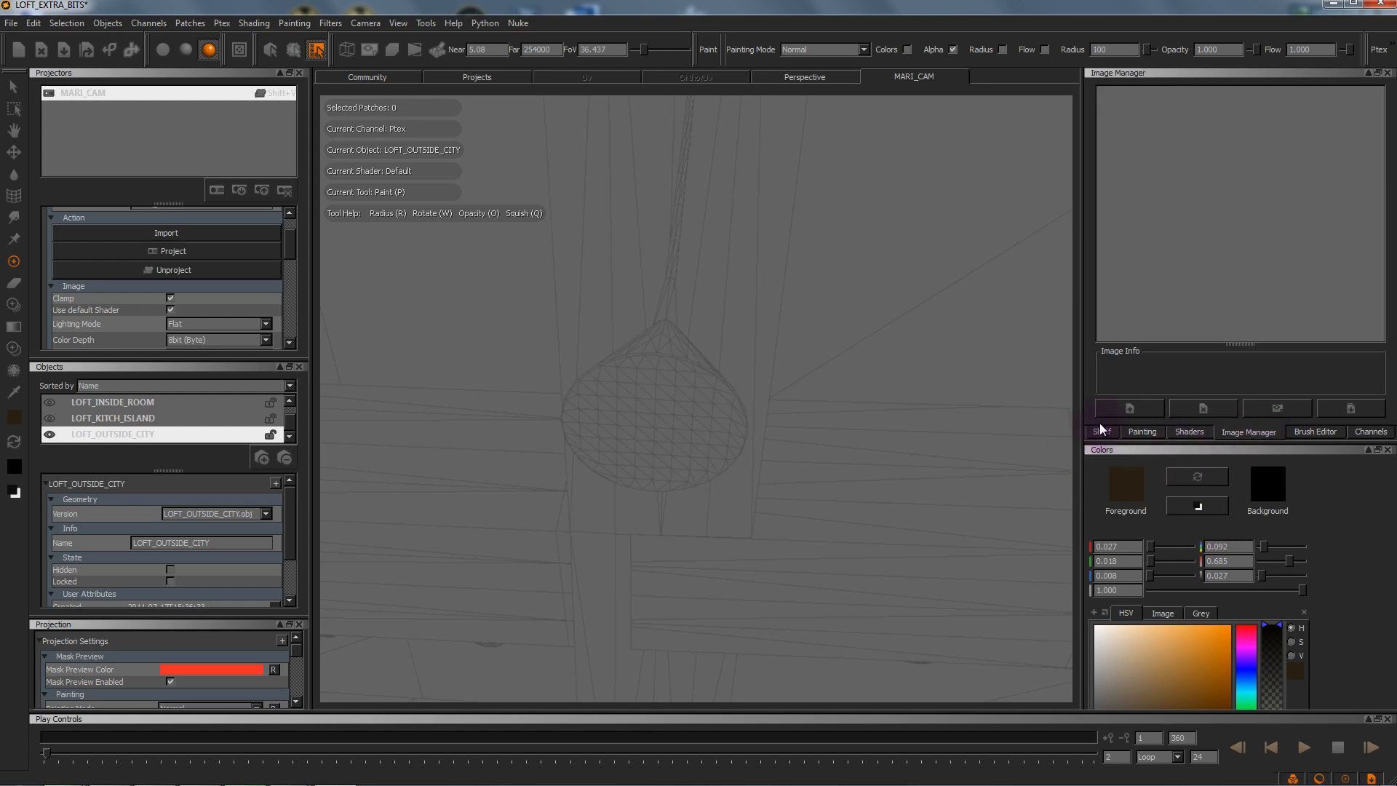
pyautogui.click(1139, 434)
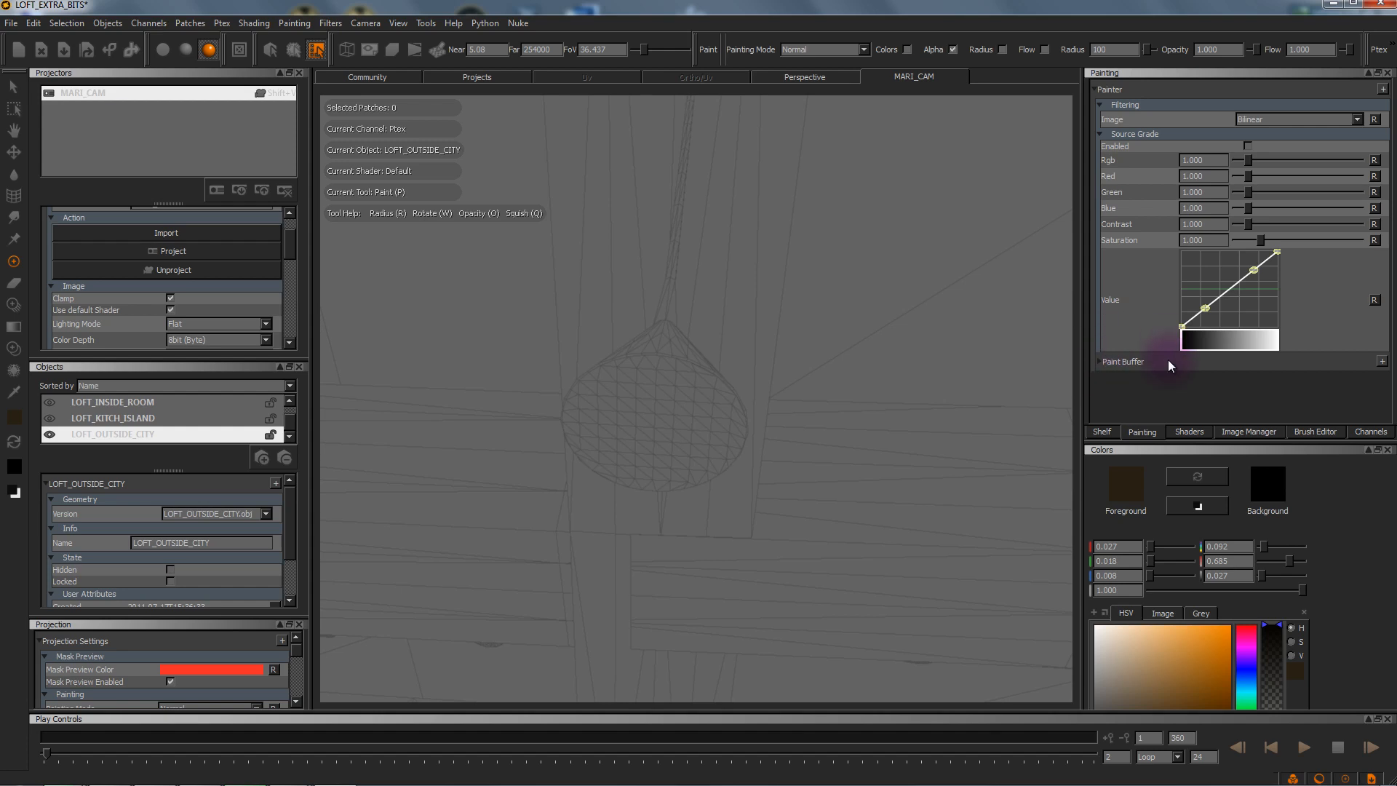
pyautogui.click(1097, 362)
pyautogui.scroll(-1, 1135, 327)
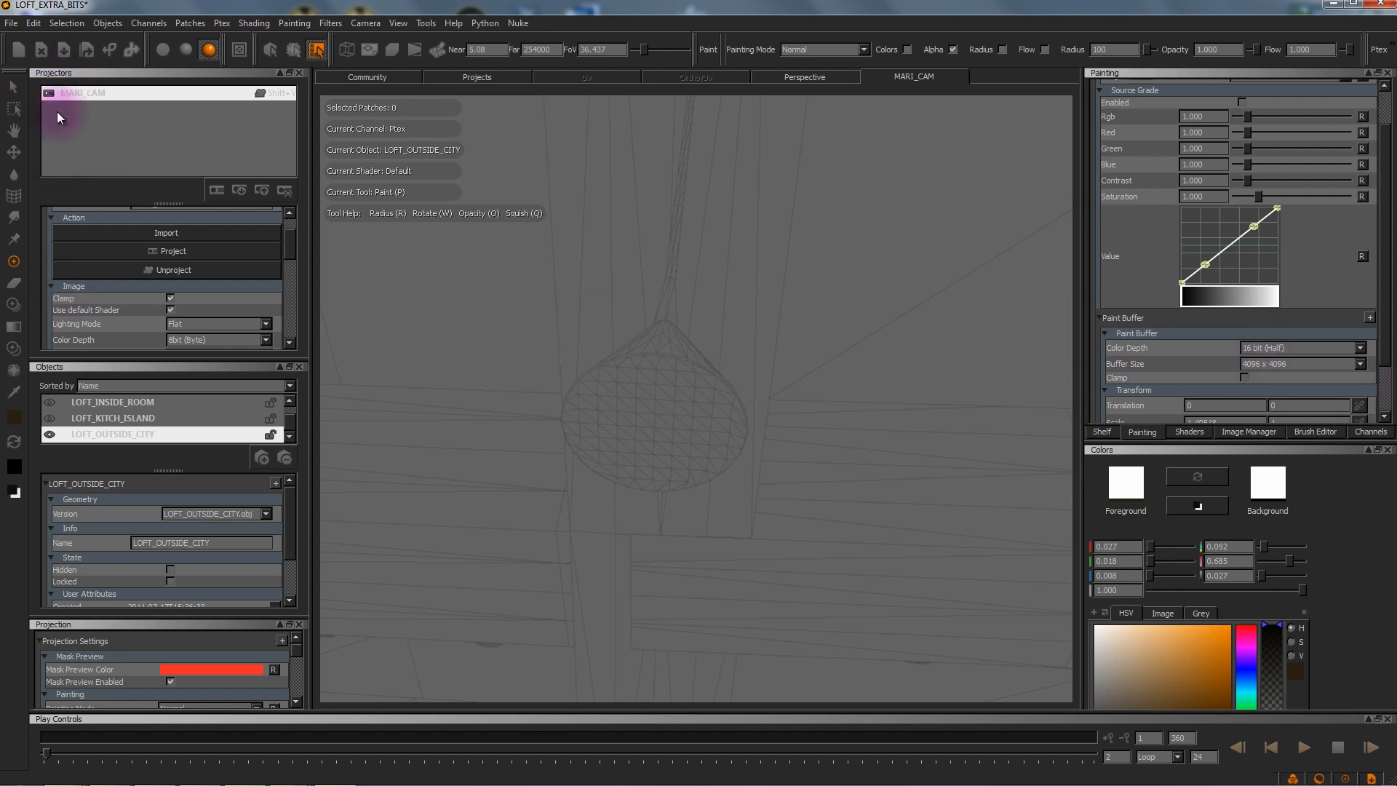
# Step: Set the MARI_CAM projector's image color depth to 16bit (Half) with Clamp off
pyautogui.moveTo(286, 244); pyautogui.dragTo(291, 252)
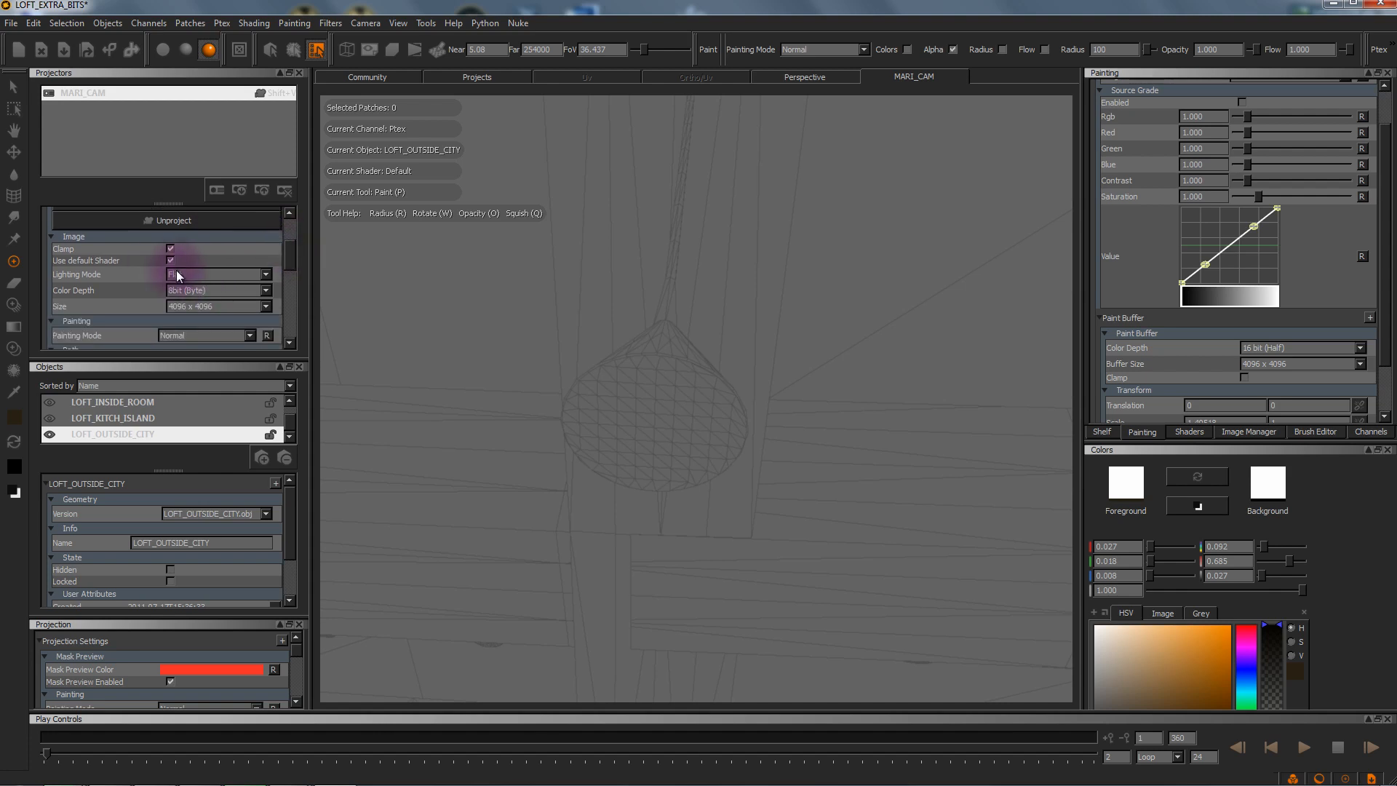
pyautogui.click(186, 289)
pyautogui.click(193, 313)
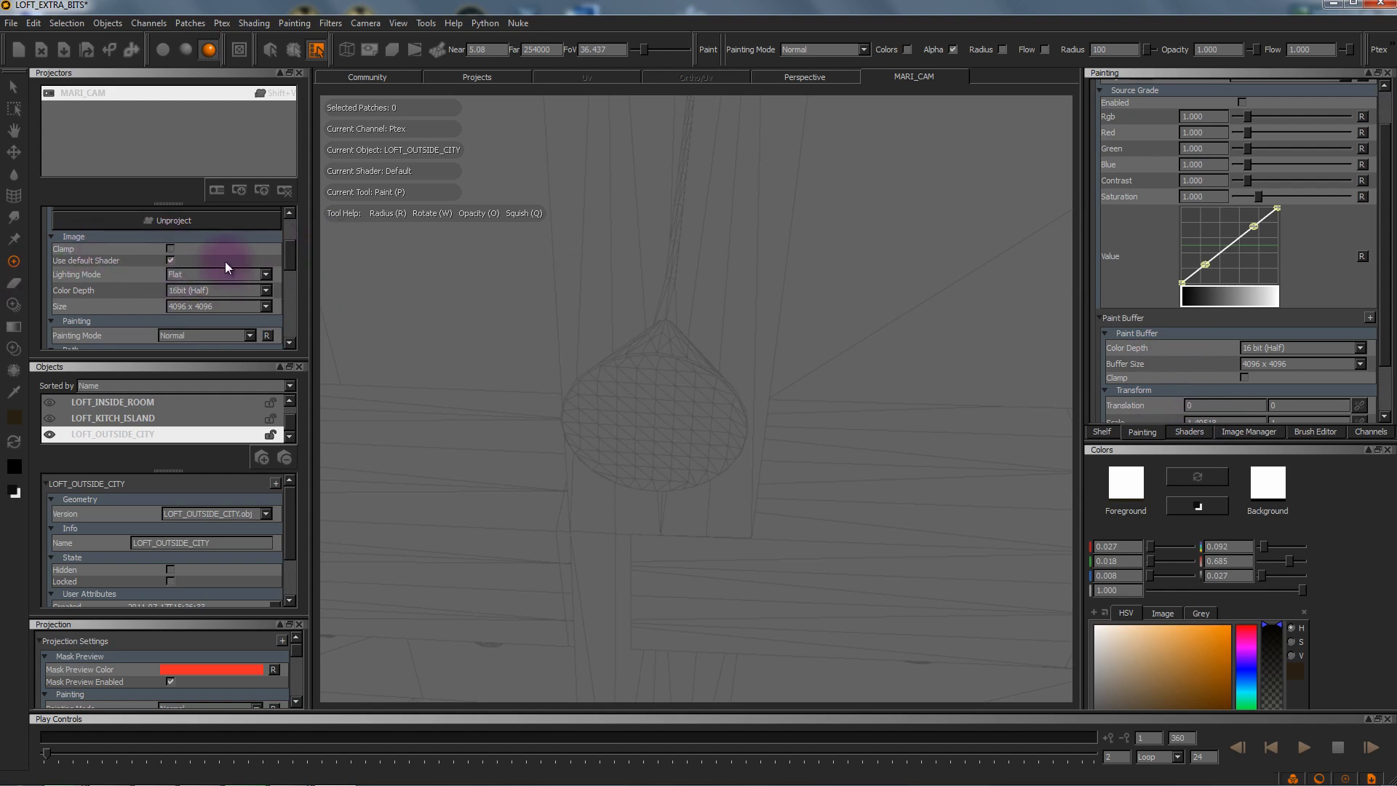
pyautogui.click(208, 290)
pyautogui.click(216, 313)
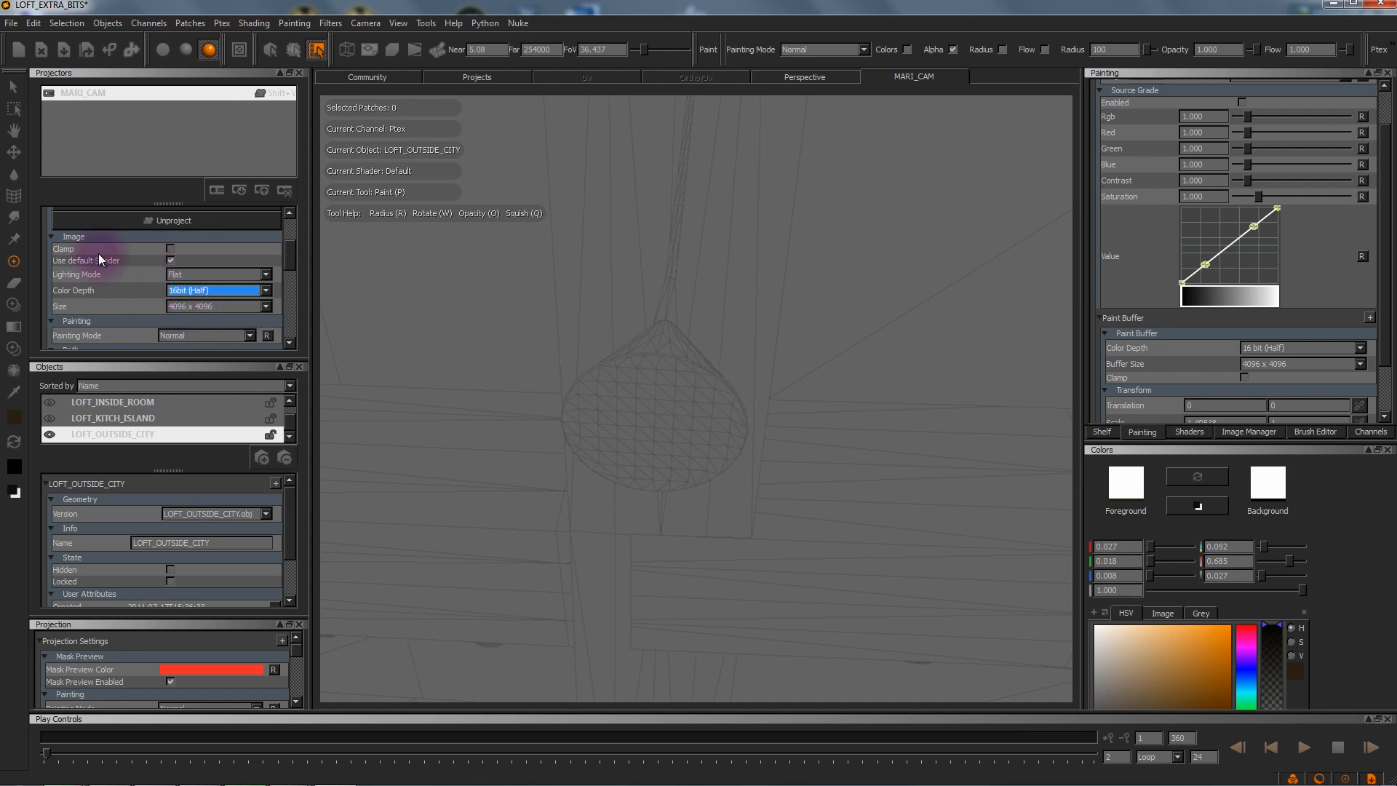
pyautogui.scroll(5, 286, 263)
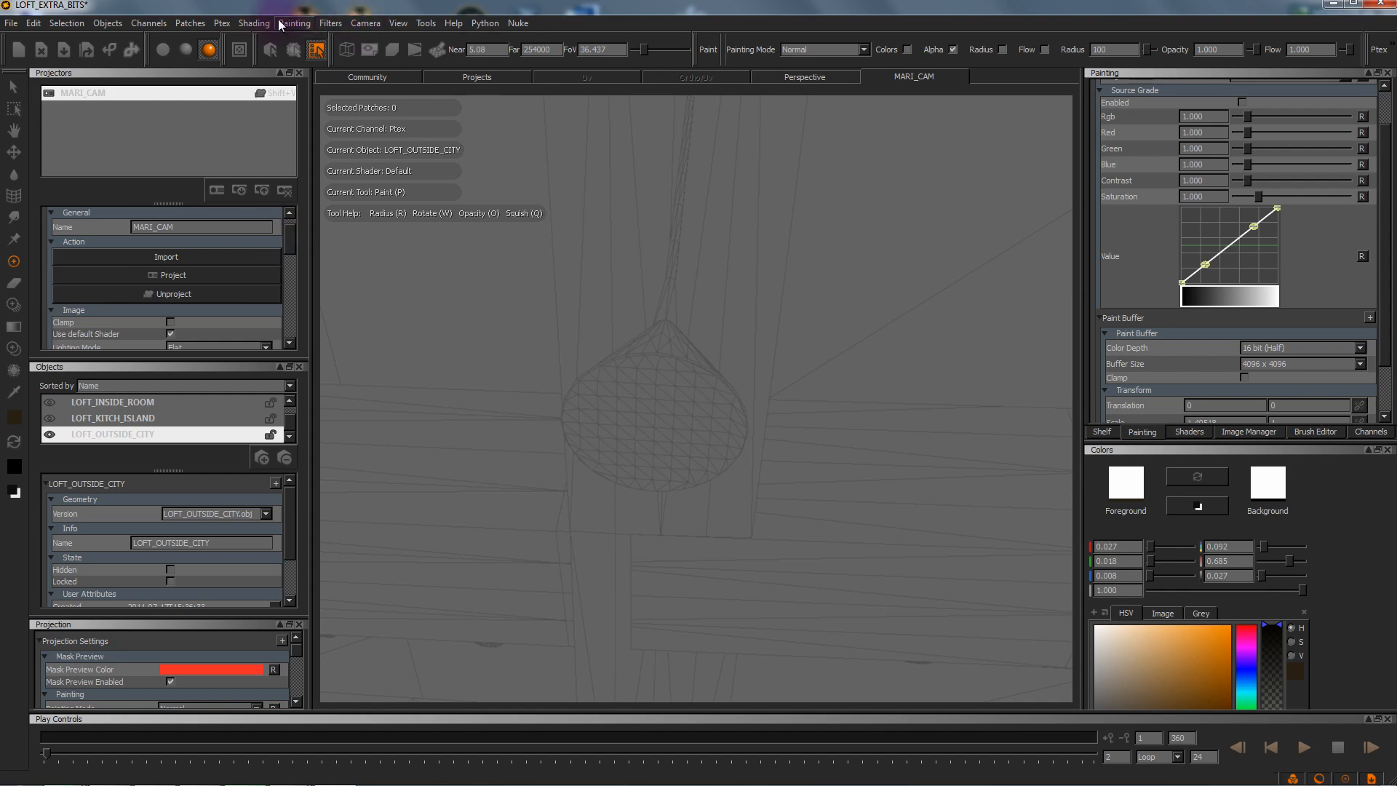
# Step: Show the Color Manager palette in the workspace
pyautogui.click(399, 24)
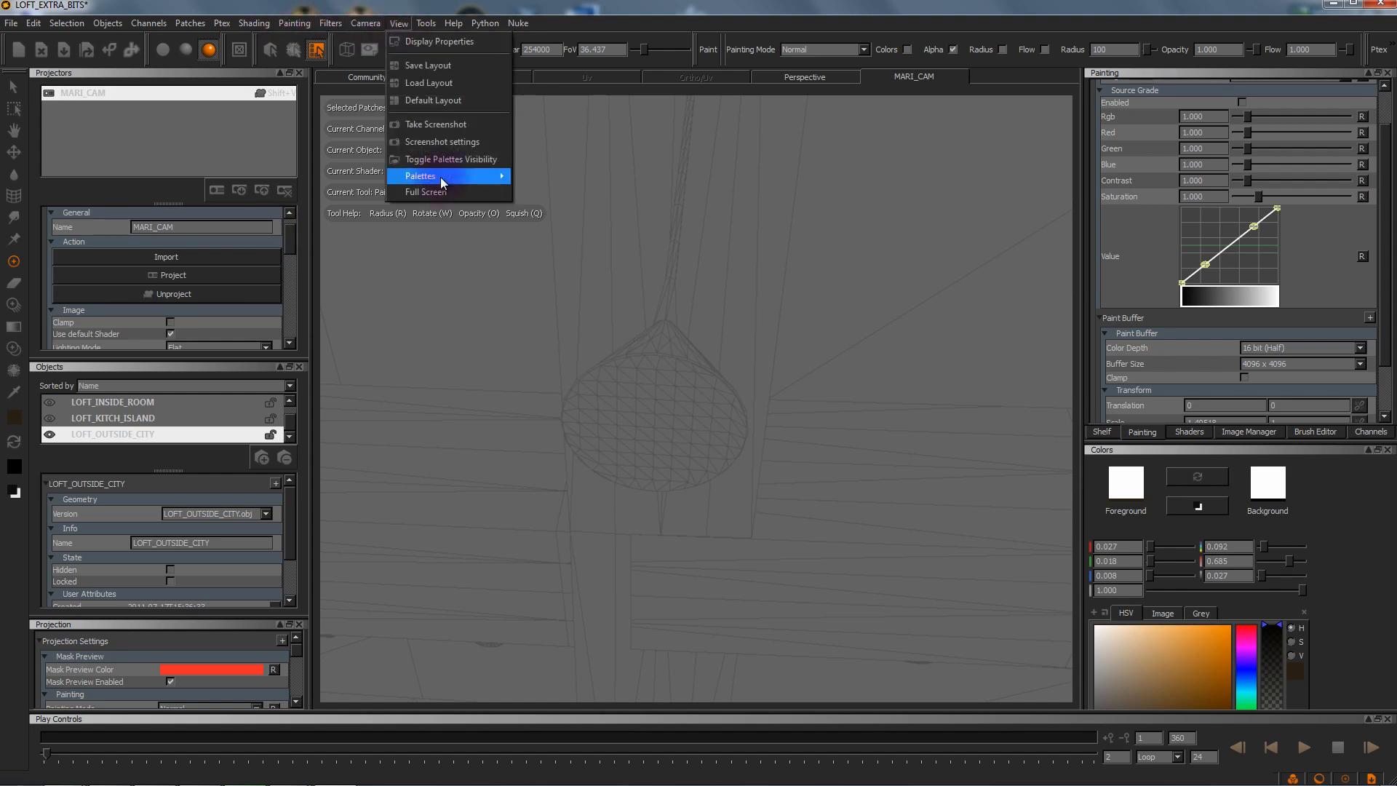
pyautogui.moveTo(440, 176)
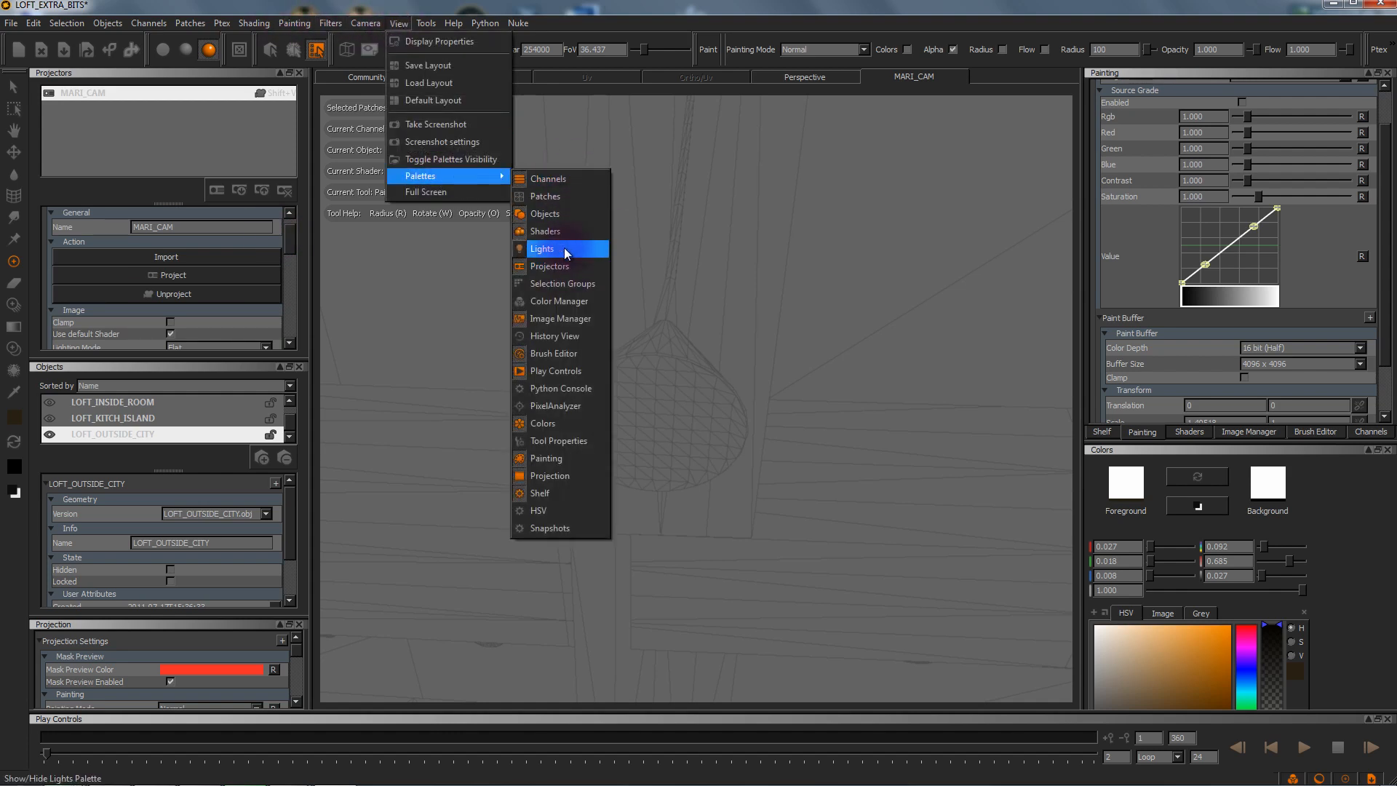
pyautogui.click(560, 302)
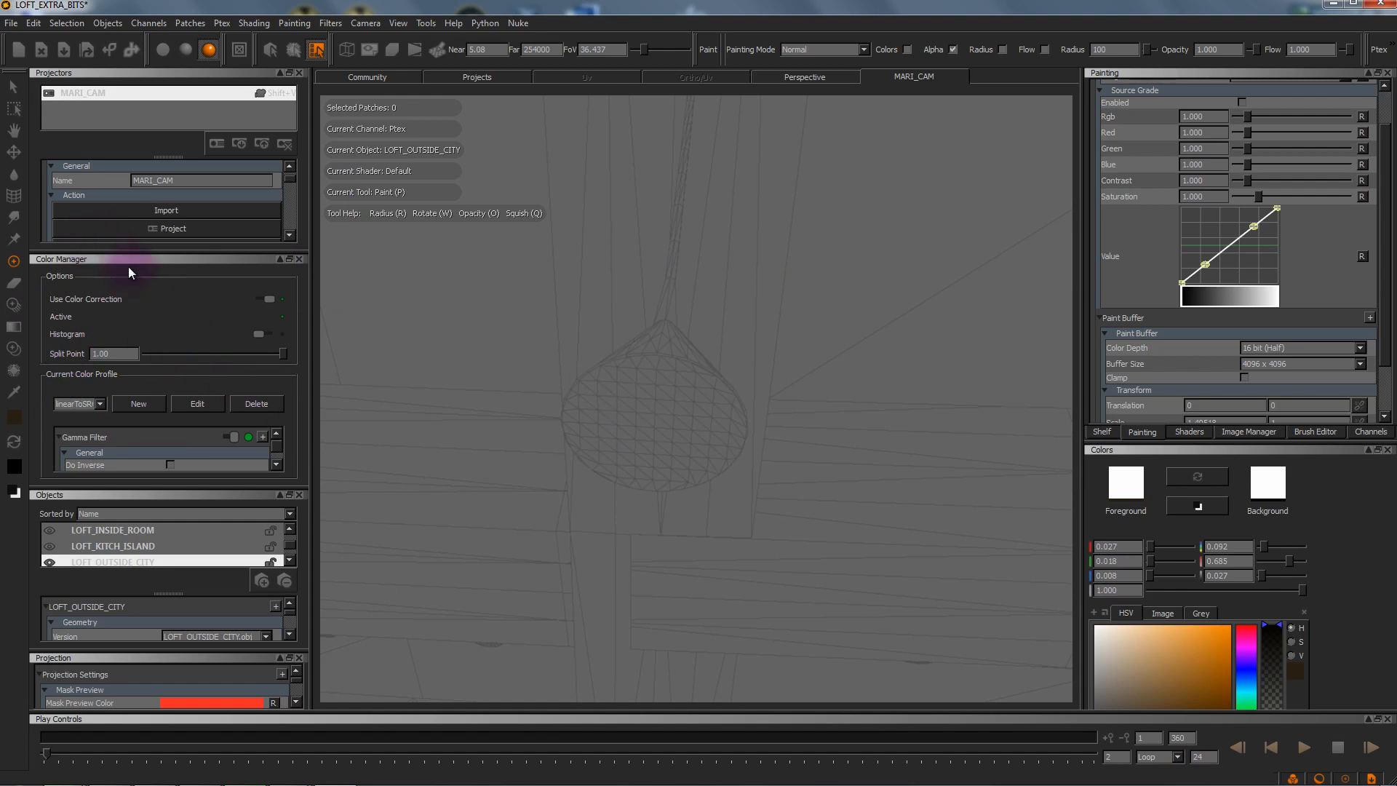
# Step: Check the Virtual Texture Type options in the GPU section of the preferences and close them without saving changes
pyautogui.click(34, 23)
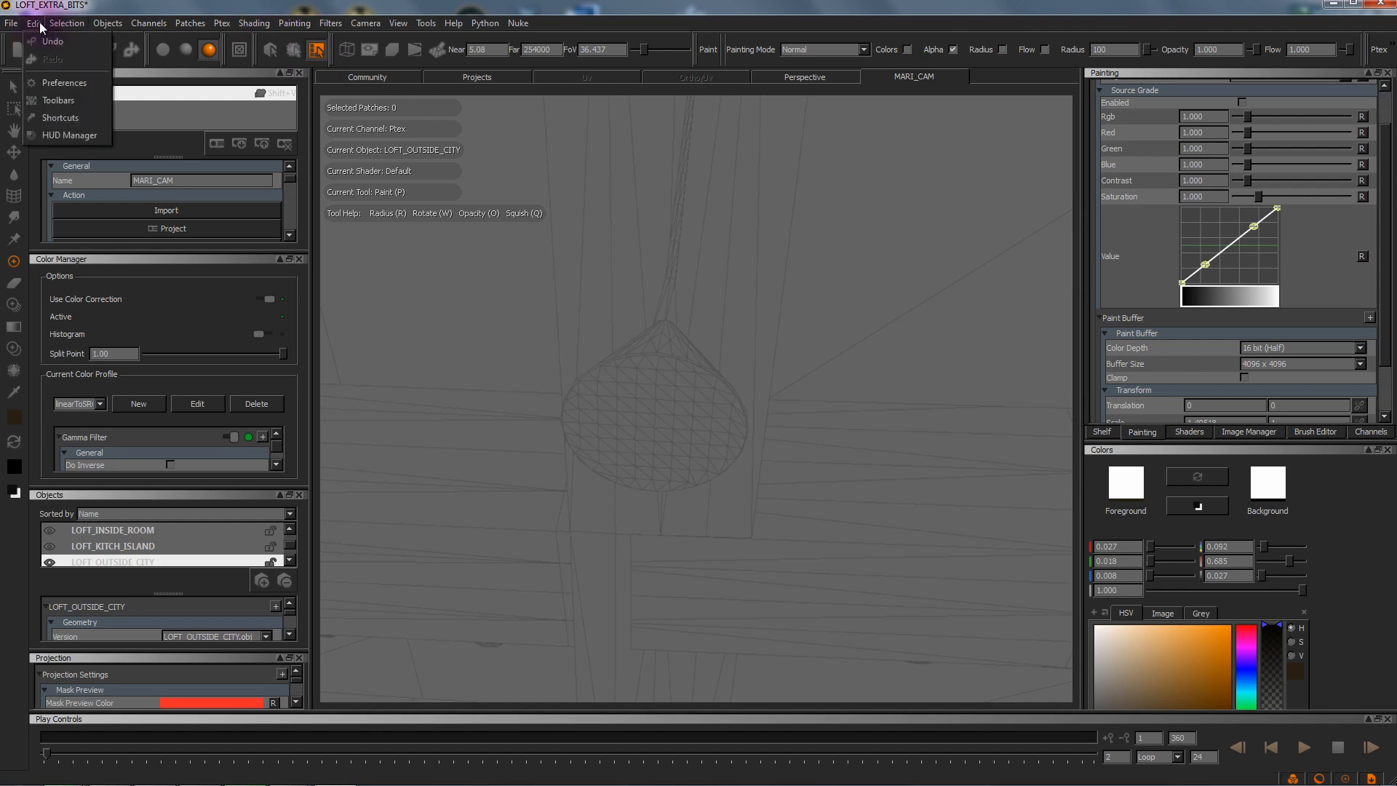
pyautogui.click(67, 85)
pyautogui.scroll(-2, 638, 393)
pyautogui.scroll(-2, 588, 451)
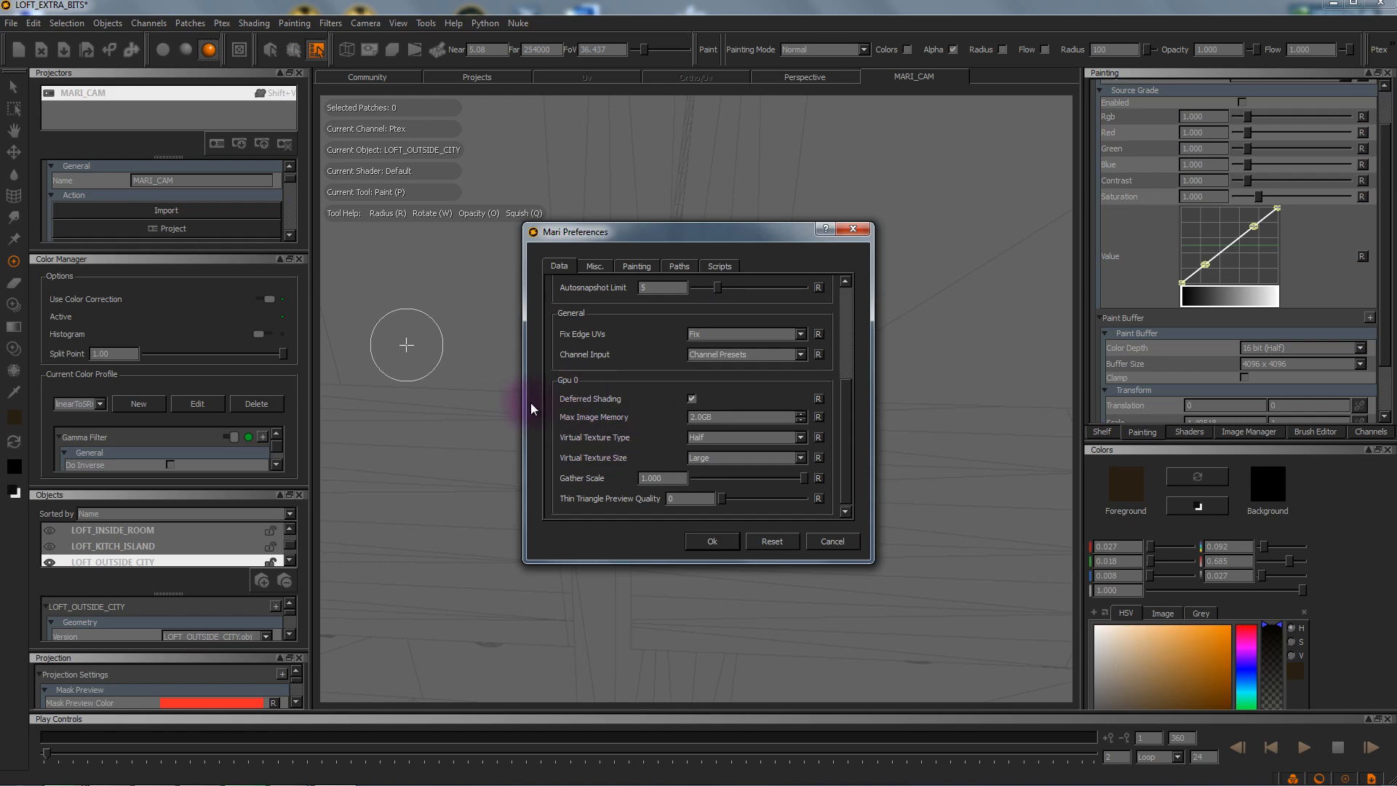
pyautogui.click(717, 438)
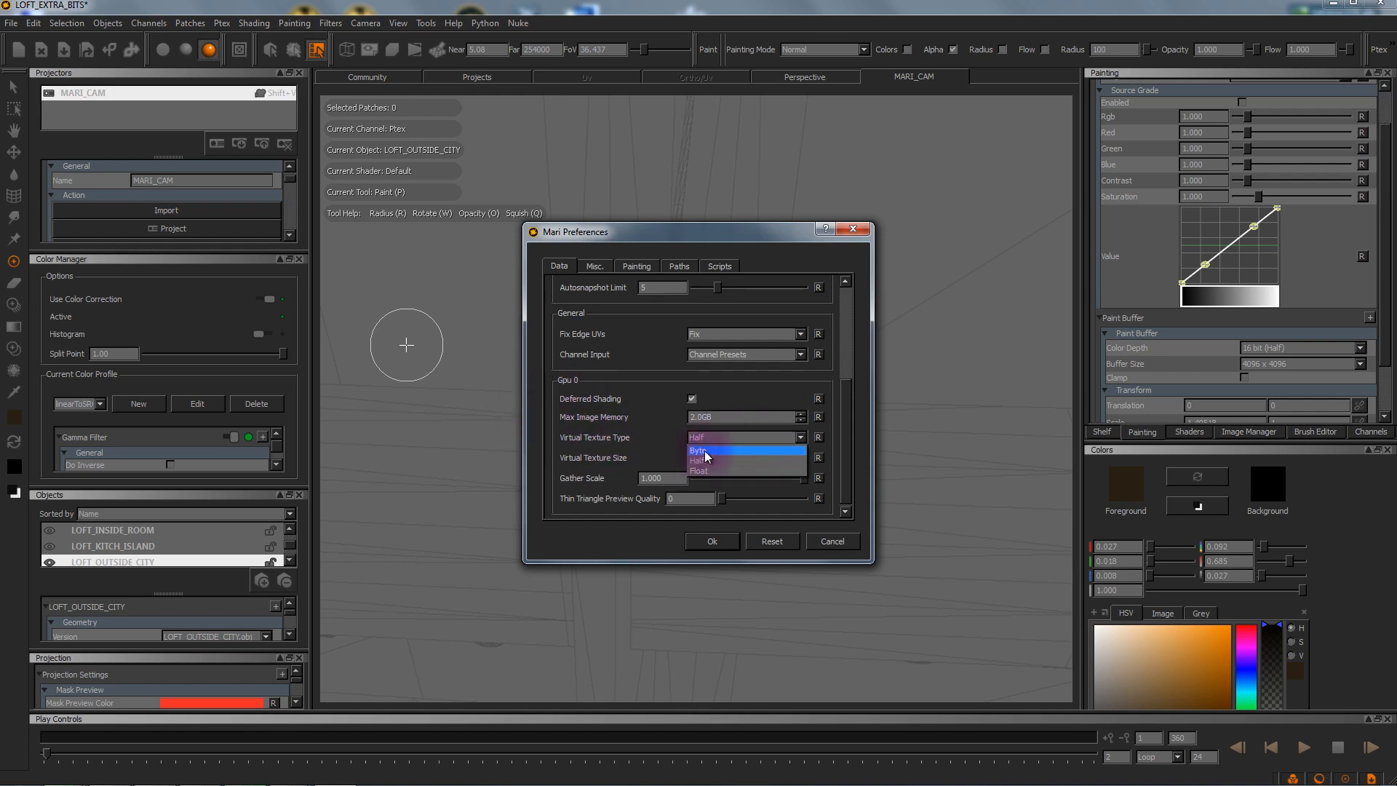
pyautogui.click(707, 461)
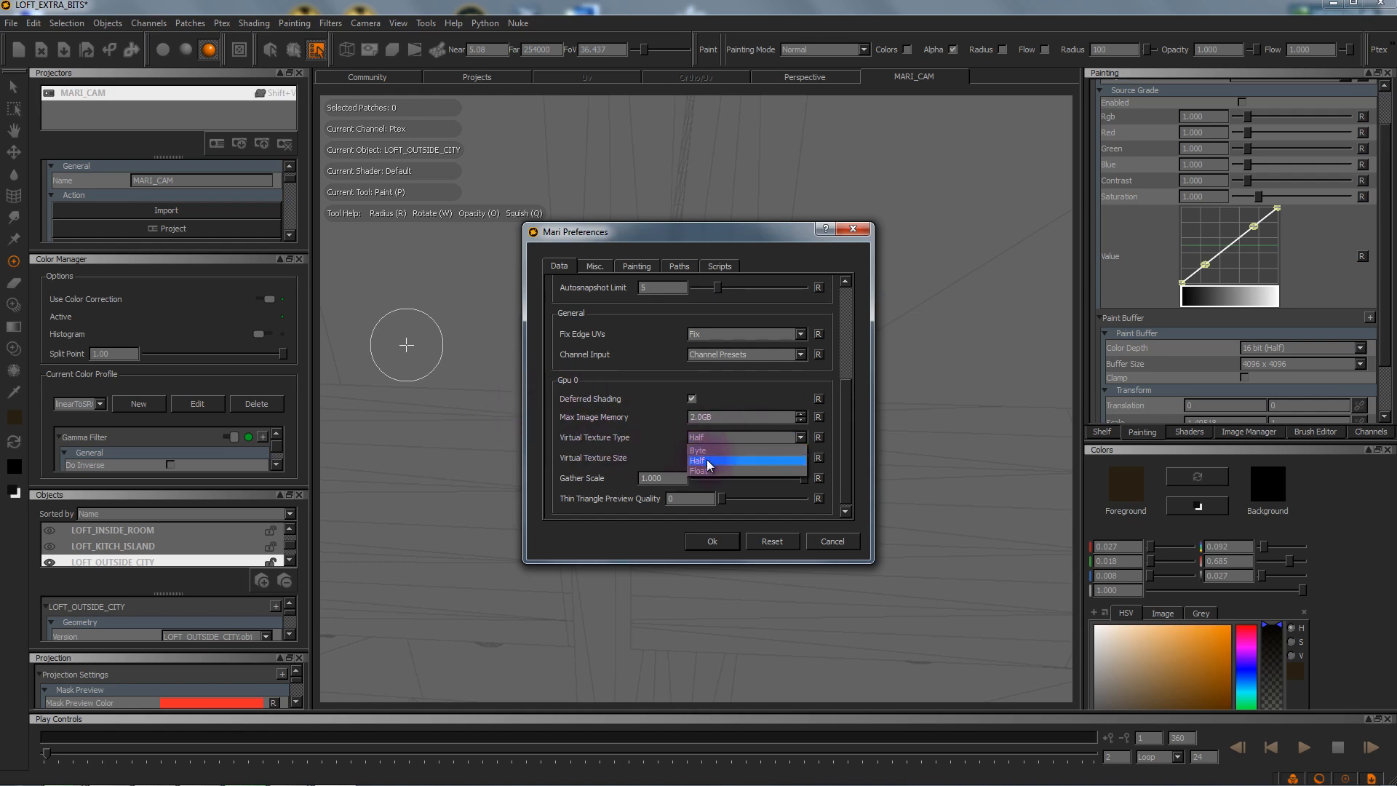
pyautogui.click(833, 541)
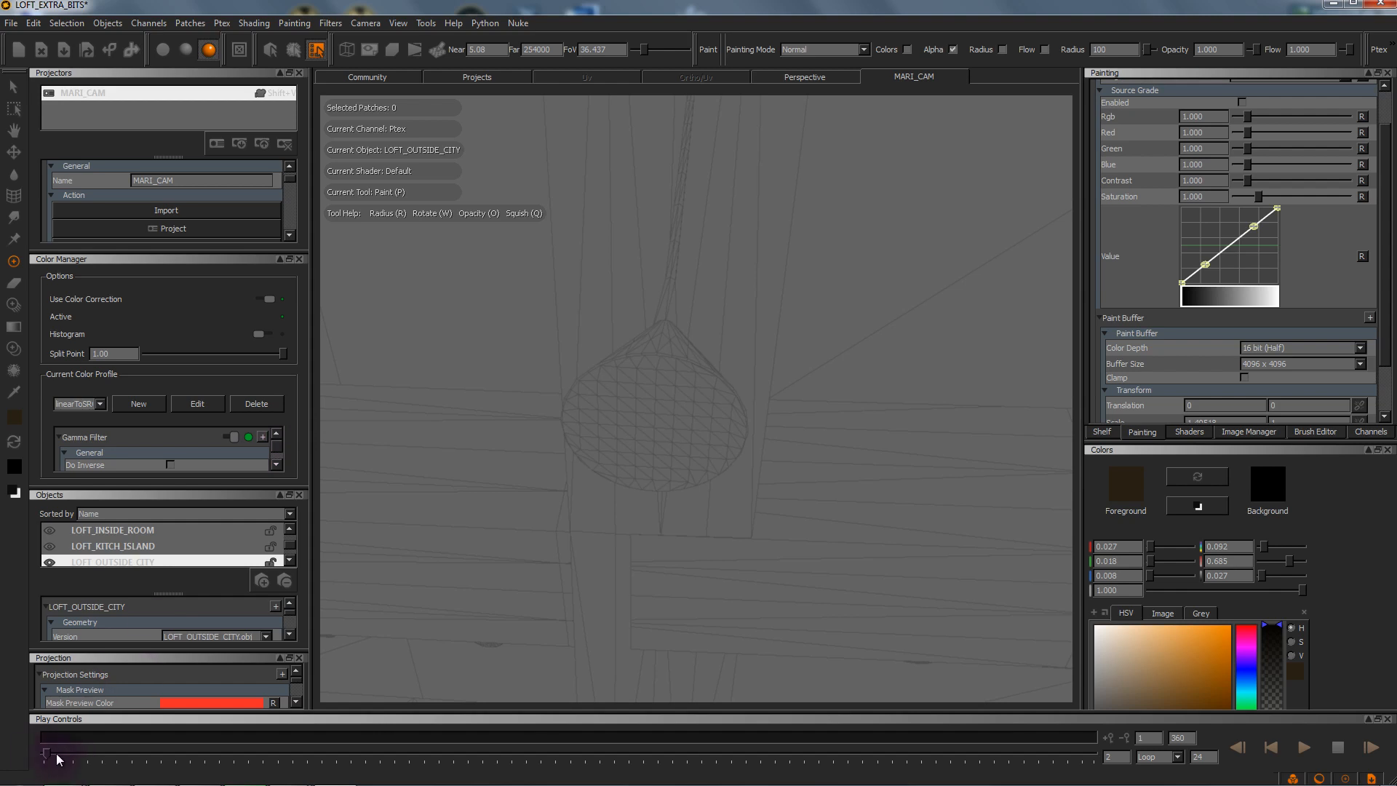
# Step: Set the animation to frame 1, bring up the Image Manager and activate the Paint Through tool
pyautogui.moveTo(52, 759); pyautogui.dragTo(42, 758)
pyautogui.click(1249, 432)
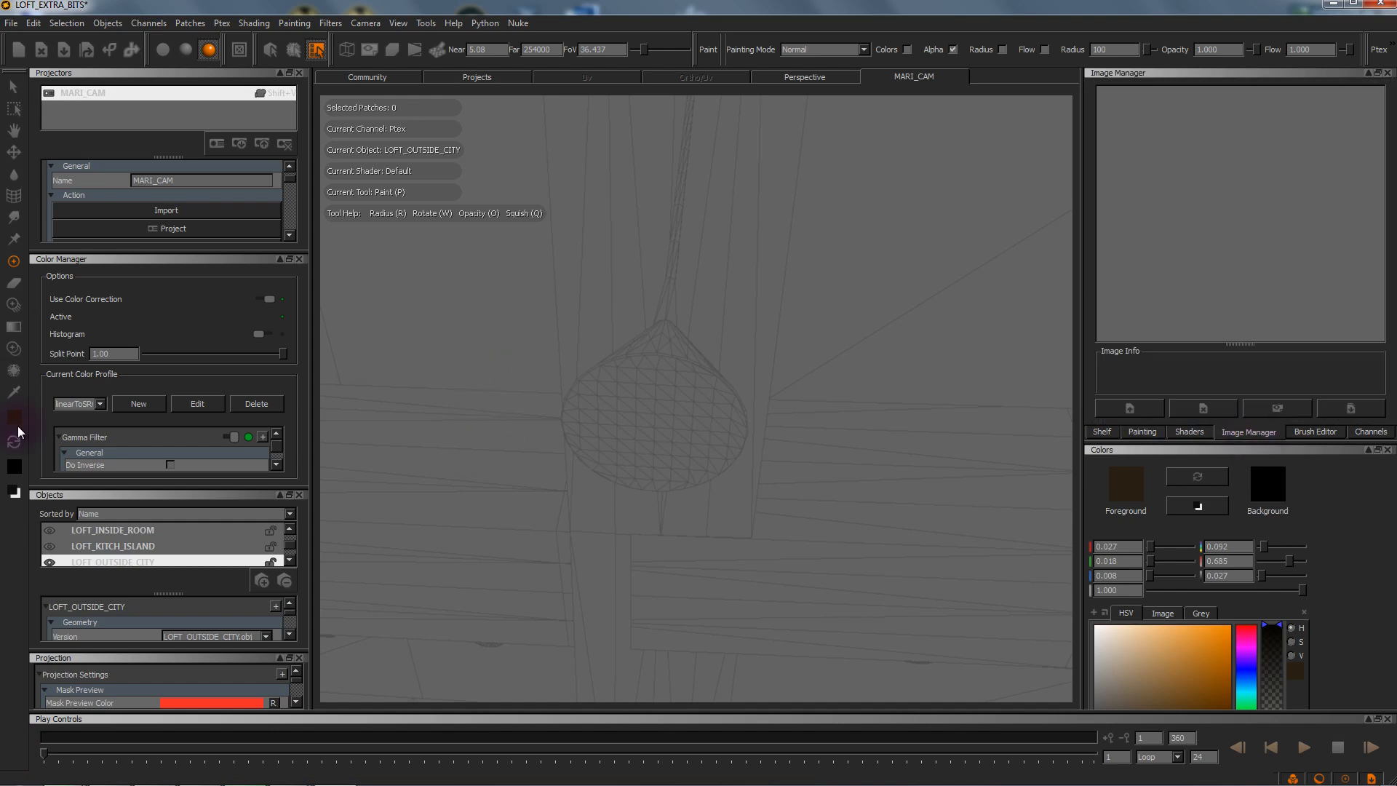
pyautogui.click(13, 304)
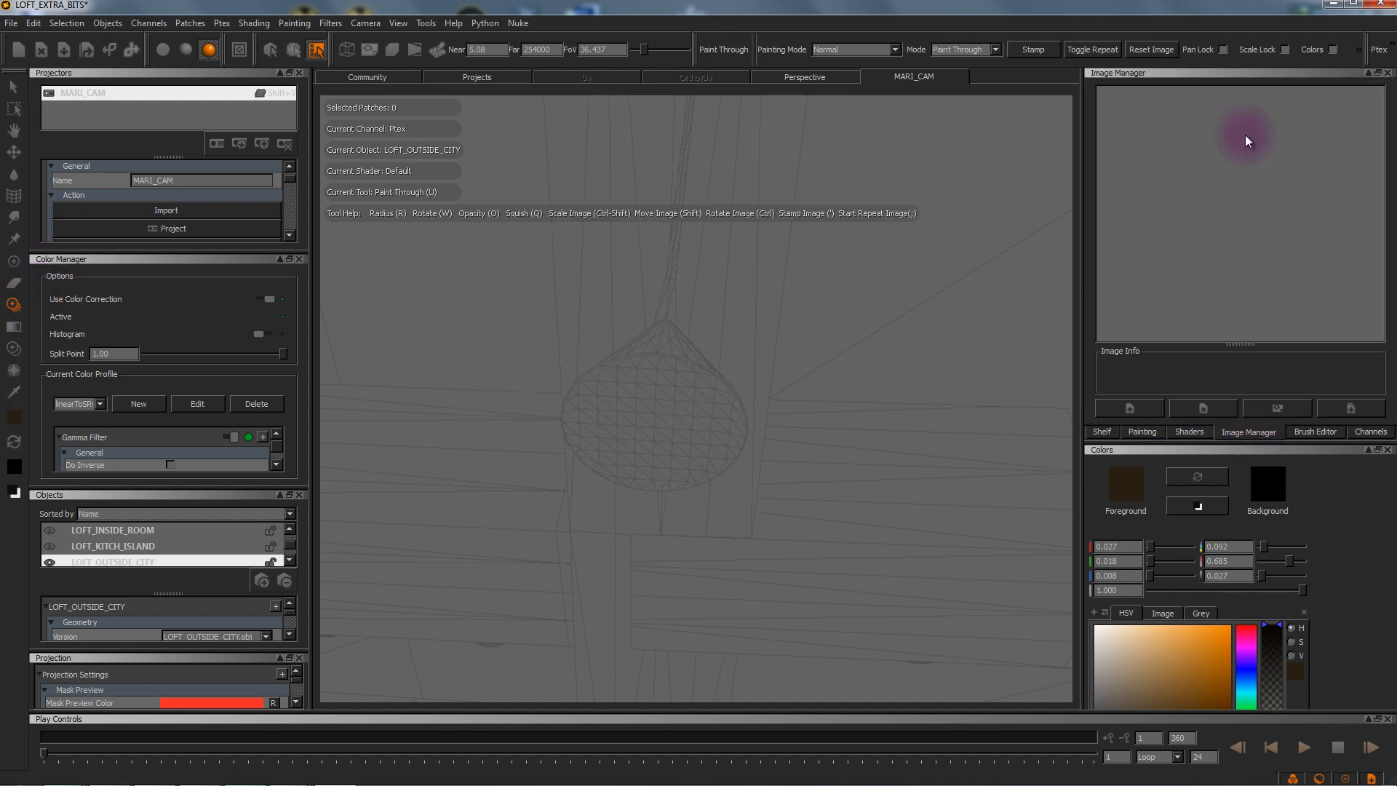
# Step: Load the image DSC_0001_2_3HDRI.exr from the CC folder into the Image Manager
pyautogui.rightClick(1196, 163)
pyautogui.click(1219, 165)
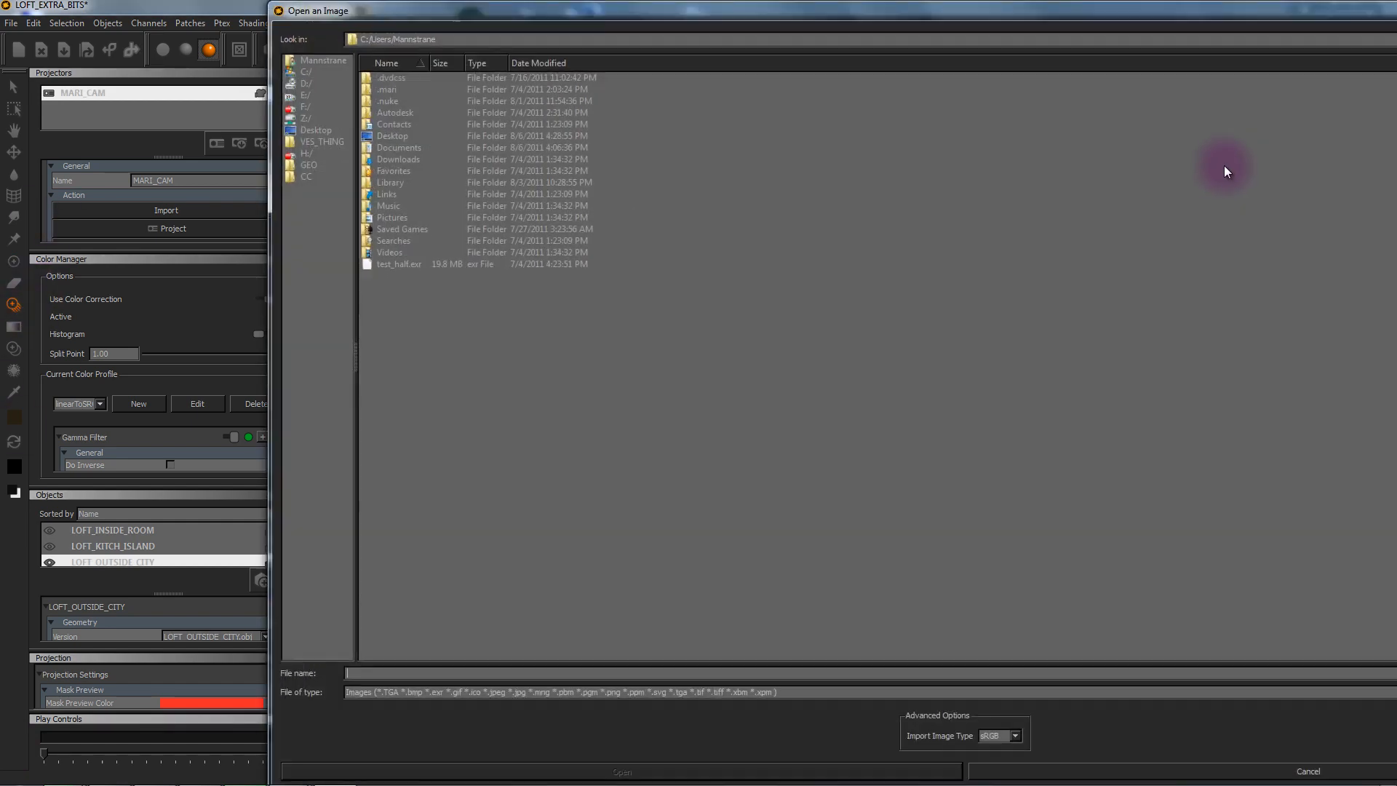
pyautogui.click(314, 176)
pyautogui.click(399, 114)
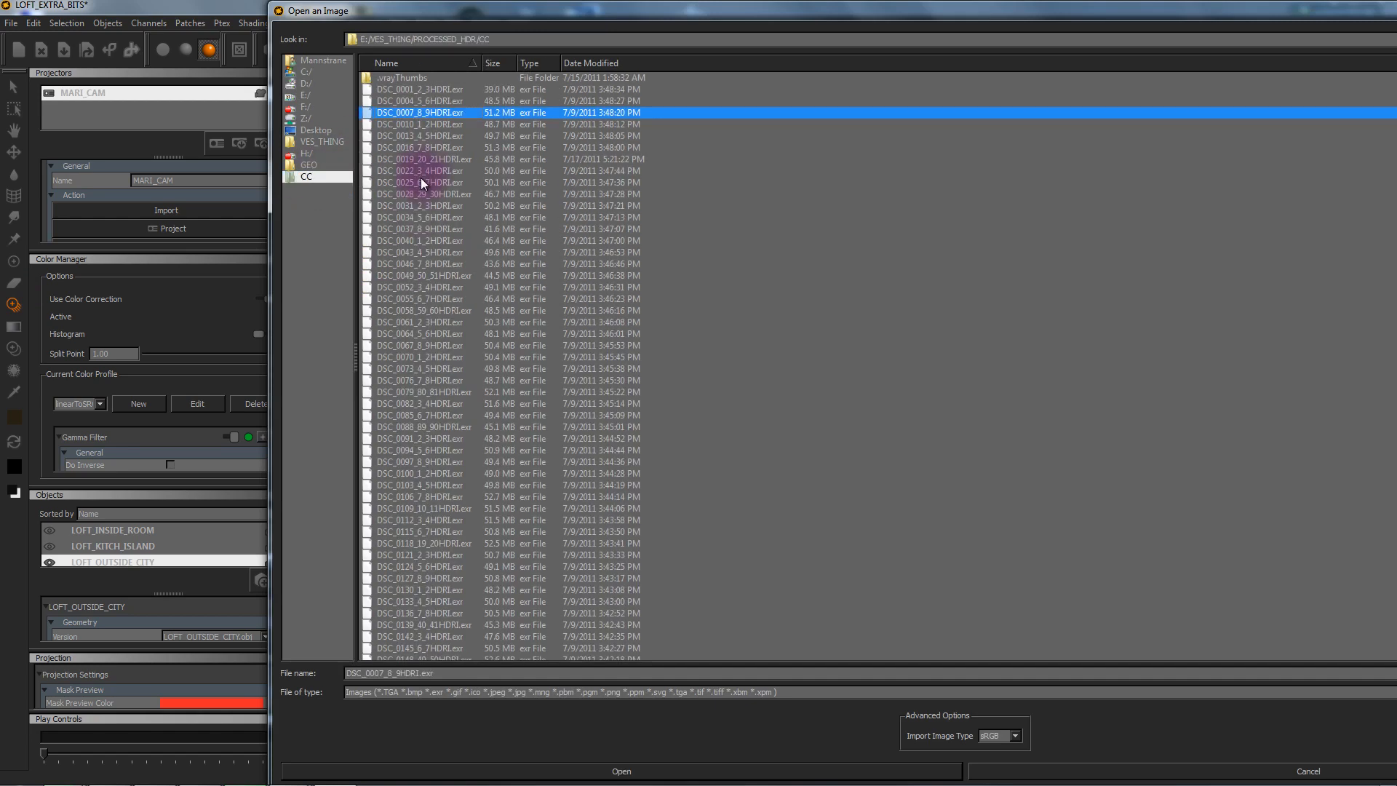
pyautogui.click(426, 90)
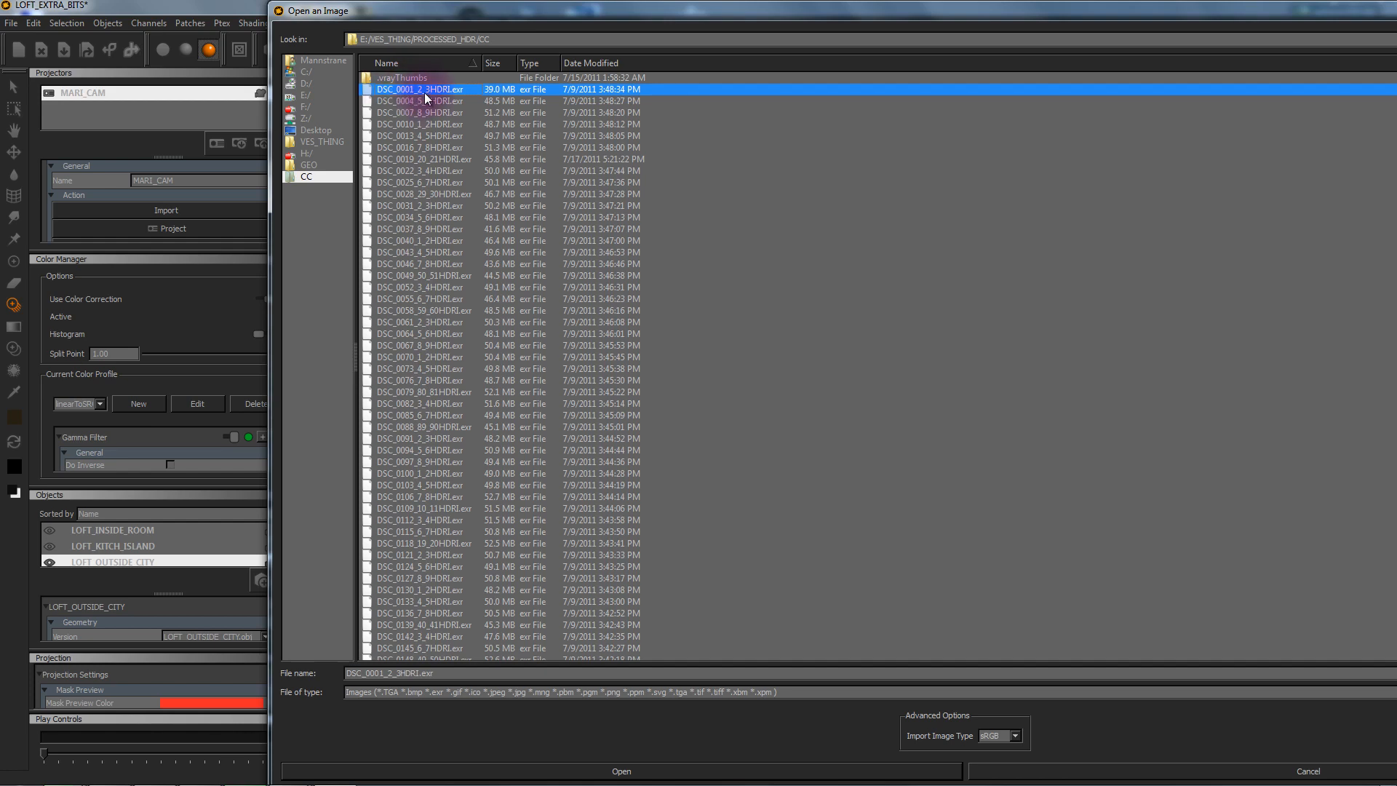
pyautogui.doubleClick(426, 88)
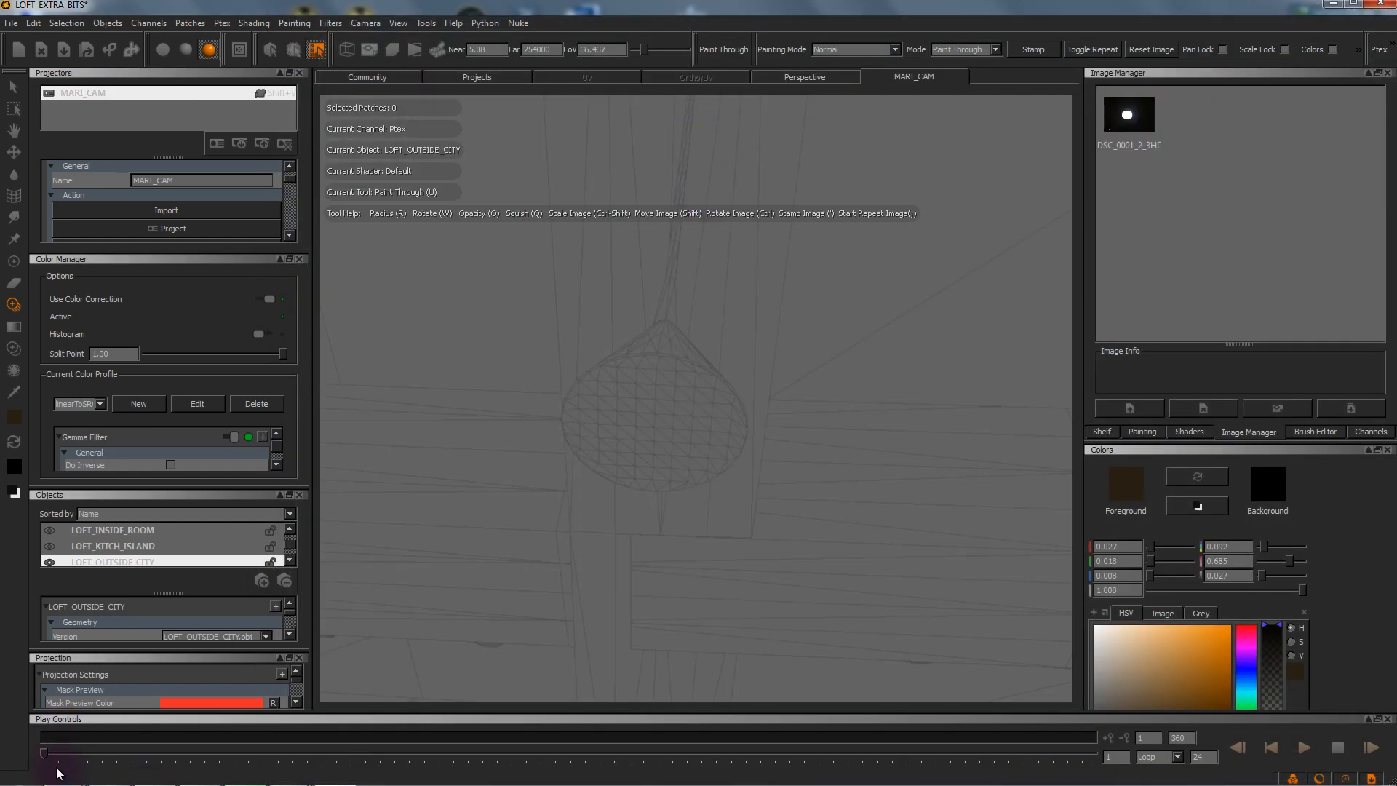
# Step: Place the DSC_0001_2_3HDRI image over the view as the paint-through source, scale it down and move it beside the lamp
pyautogui.moveTo(1127, 112)
pyautogui.mouseDown()
pyautogui.moveTo(639, 415)
pyautogui.moveTo(655, 429)
pyautogui.moveTo(515, 460)
pyautogui.mouseUp()
pyautogui.keyDown('ctrl'); pyautogui.keyDown('shift'); pyautogui.moveTo(681, 445); pyautogui.dragTo(538, 435); pyautogui.keyUp('shift'); pyautogui.keyUp('ctrl')
pyautogui.moveTo(787, 433)
pyautogui.keyDown('ctrl'); pyautogui.keyDown('shift'); pyautogui.mouseDown()
pyautogui.moveTo(421, 433)
pyautogui.moveTo(649, 425)
pyautogui.mouseUp(); pyautogui.keyUp('shift'); pyautogui.keyUp('ctrl')
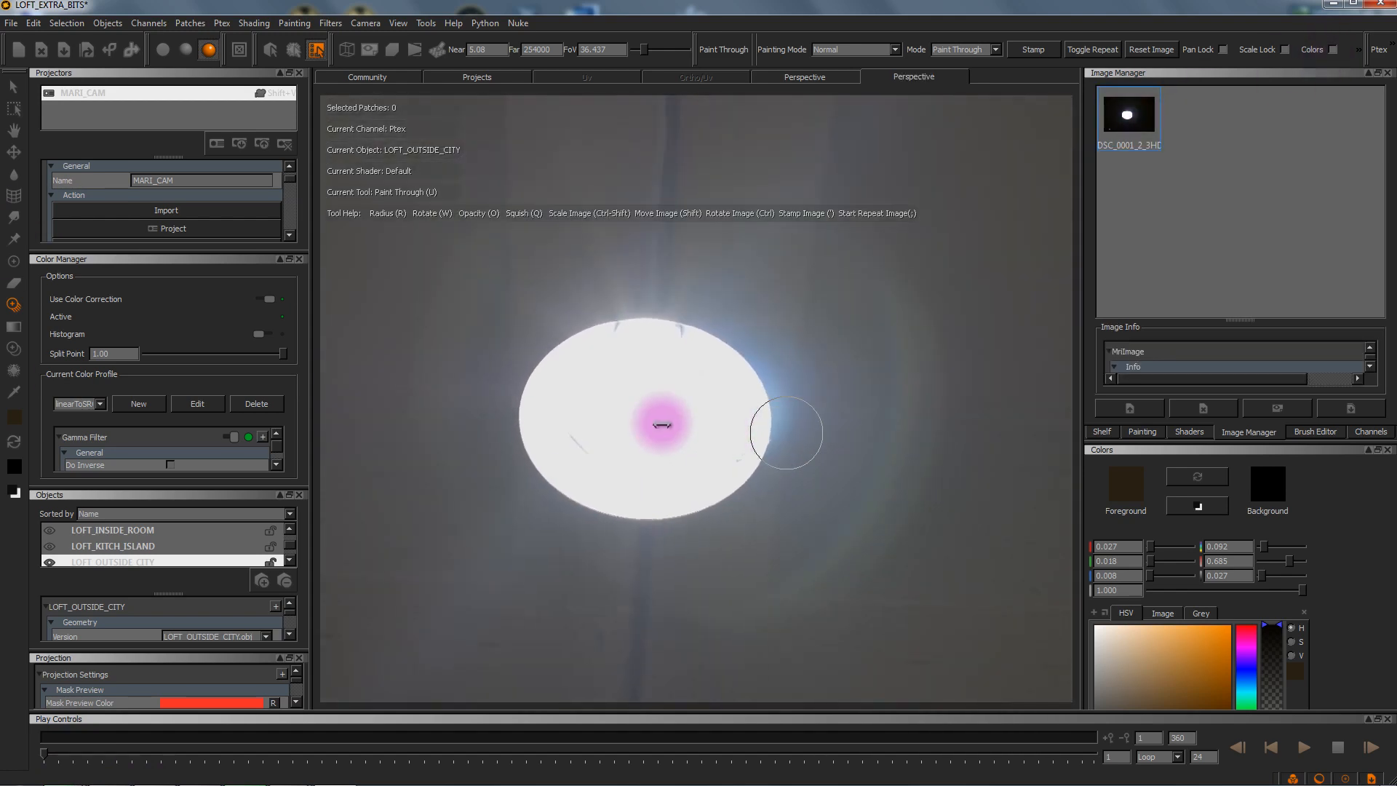
pyautogui.moveTo(742, 451)
pyautogui.keyDown('shift'); pyautogui.mouseDown()
pyautogui.moveTo(985, 465)
pyautogui.moveTo(659, 677)
pyautogui.moveTo(755, 490)
pyautogui.moveTo(470, 457)
pyautogui.mouseUp(); pyautogui.keyUp('shift')
pyautogui.moveTo(792, 496)
pyautogui.keyDown('shift'); pyautogui.mouseDown()
pyautogui.moveTo(1076, 531)
pyautogui.moveTo(1118, 503)
pyautogui.mouseUp(); pyautogui.keyUp('shift')
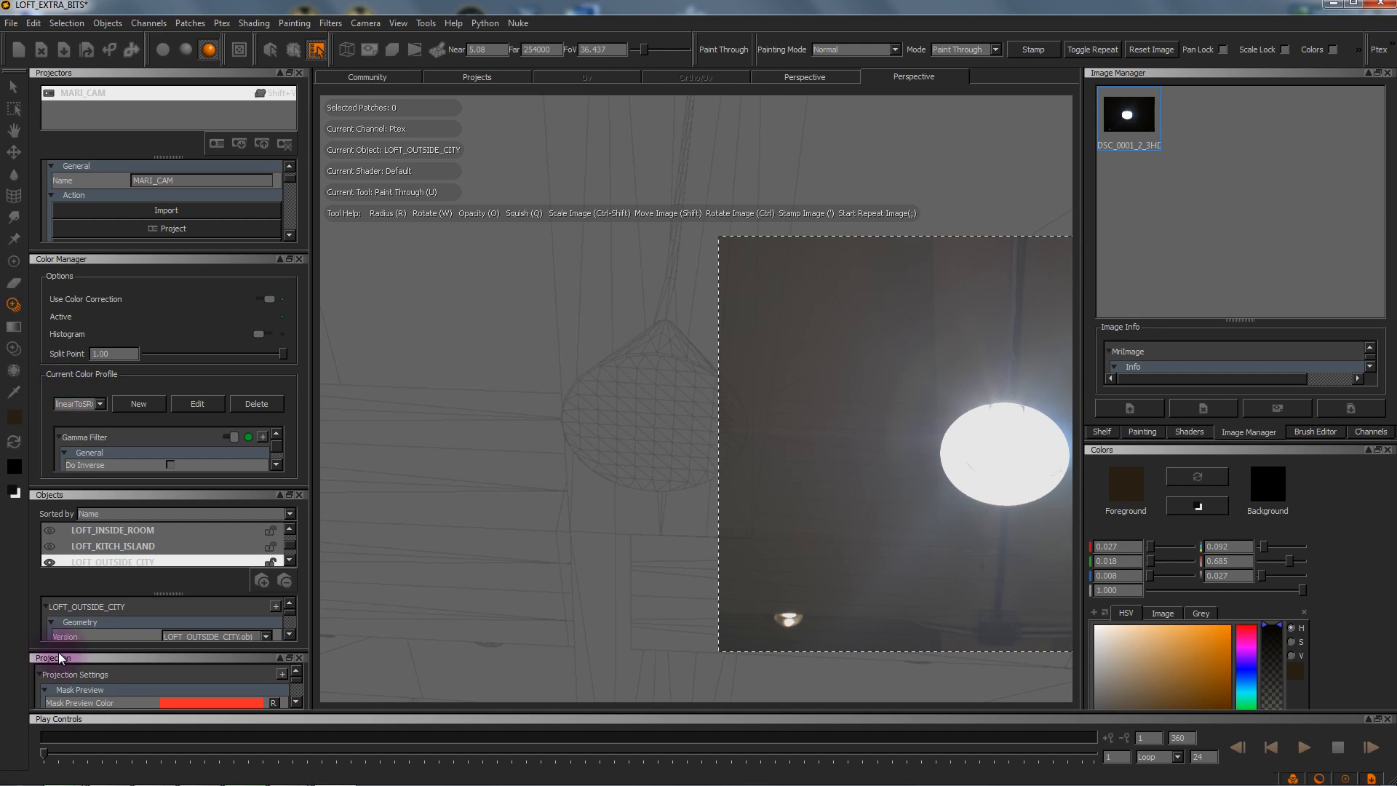
# Step: Hide the LOFT_INSIDE_ROOM object and look through the remaining objects in the list
pyautogui.click(46, 547)
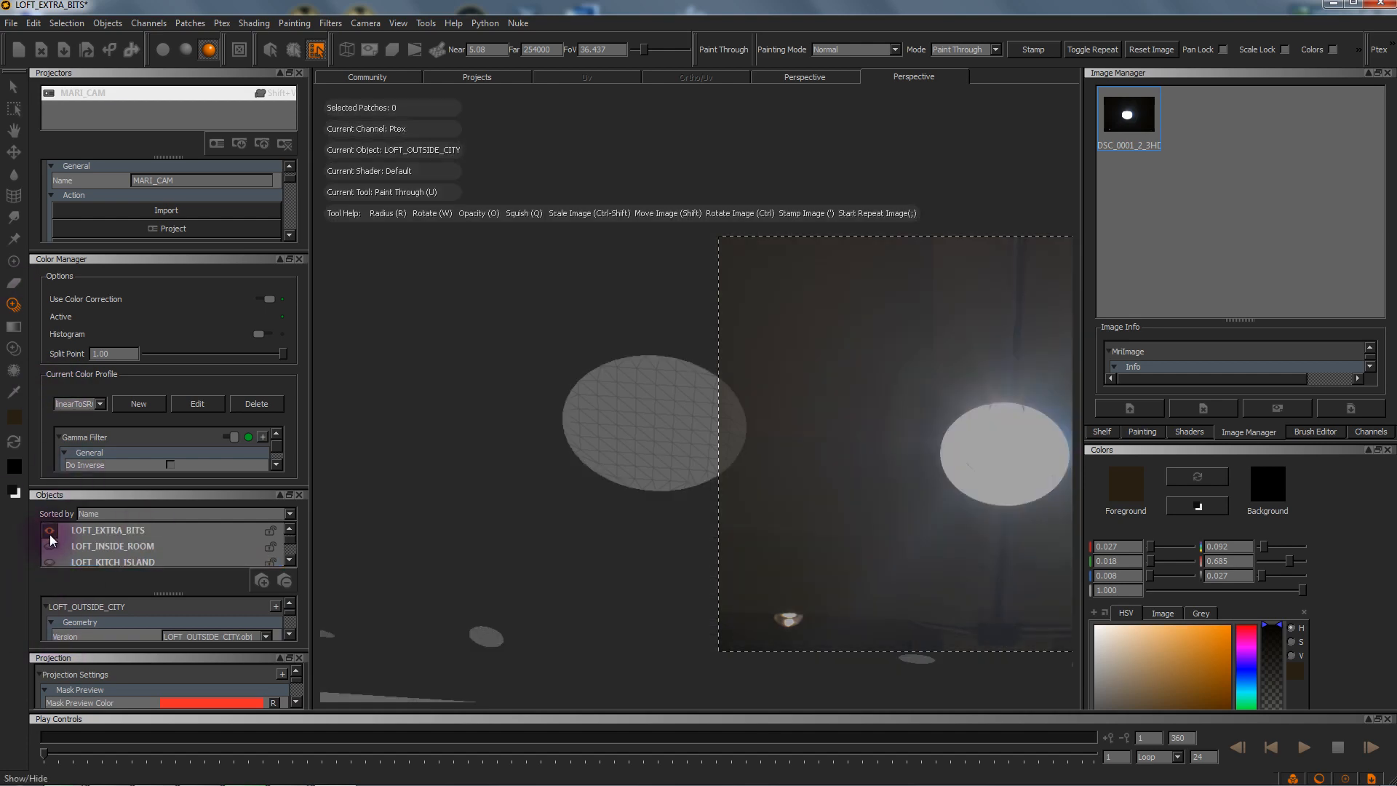
pyautogui.scroll(-1, 55, 551)
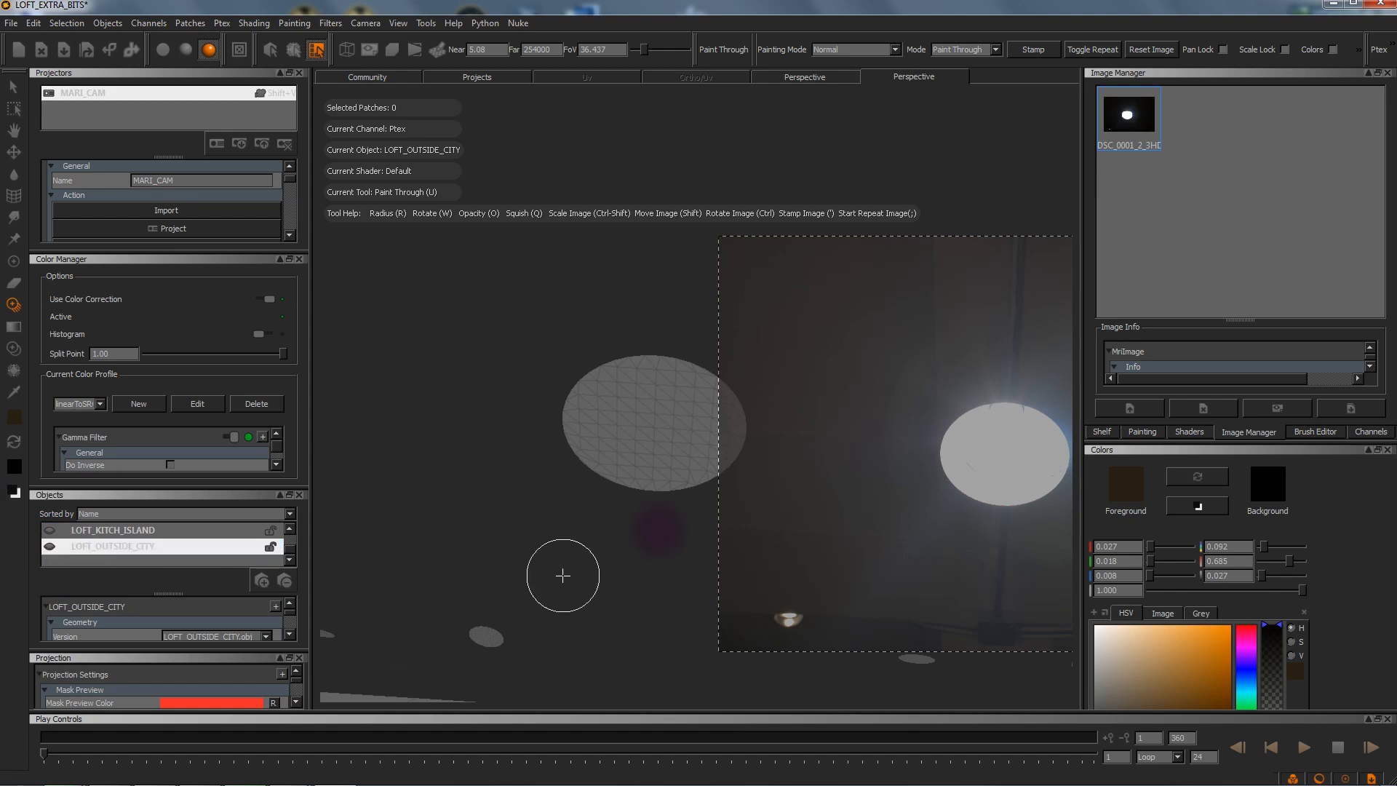
# Step: Align the light photo with the lamp disc and paint it through using the linear basic brush
pyautogui.moveTo(1029, 492)
pyautogui.keyDown('shift'); pyautogui.mouseDown()
pyautogui.moveTo(705, 474)
pyautogui.moveTo(742, 499)
pyautogui.moveTo(736, 482)
pyautogui.mouseUp(); pyautogui.keyUp('shift')
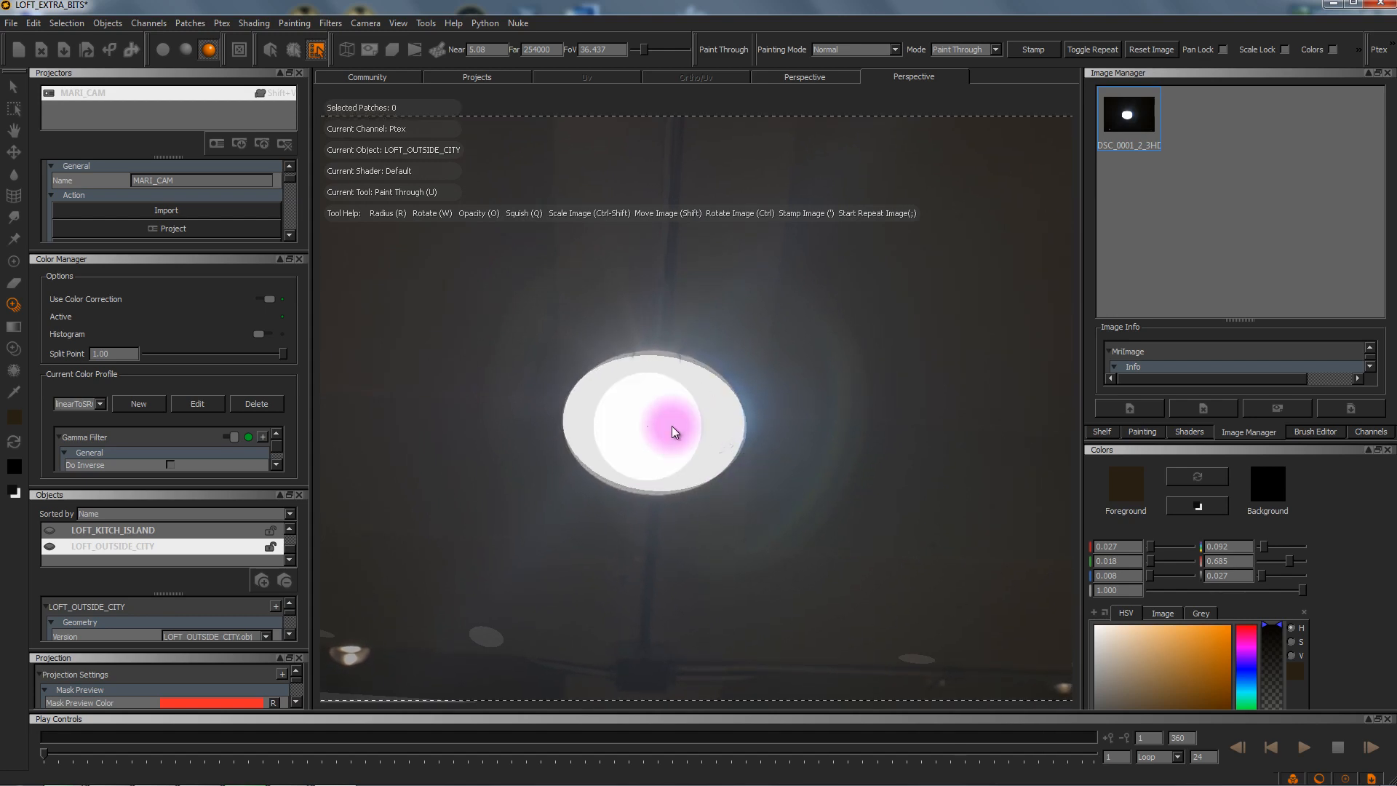
pyautogui.click(1313, 432)
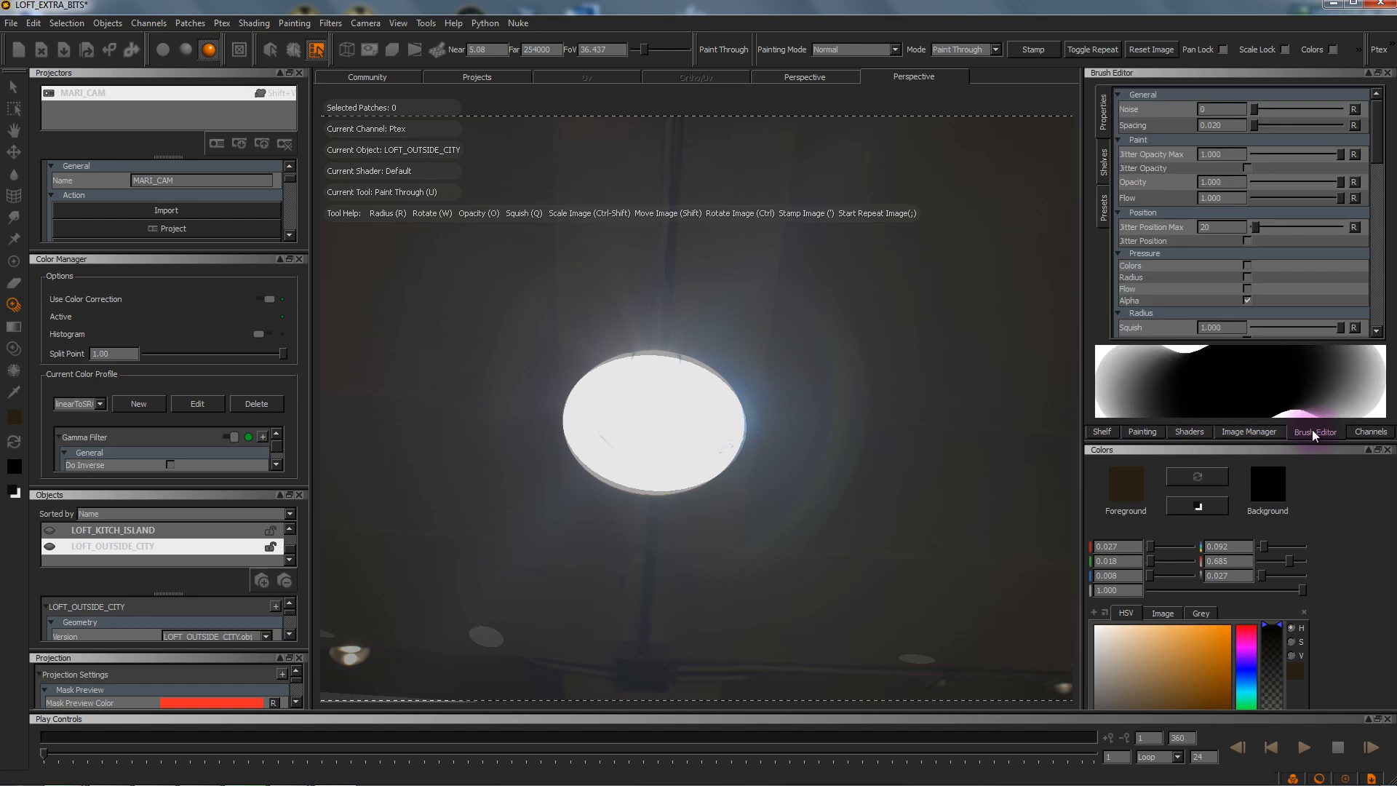
pyautogui.click(1102, 208)
pyautogui.click(1243, 275)
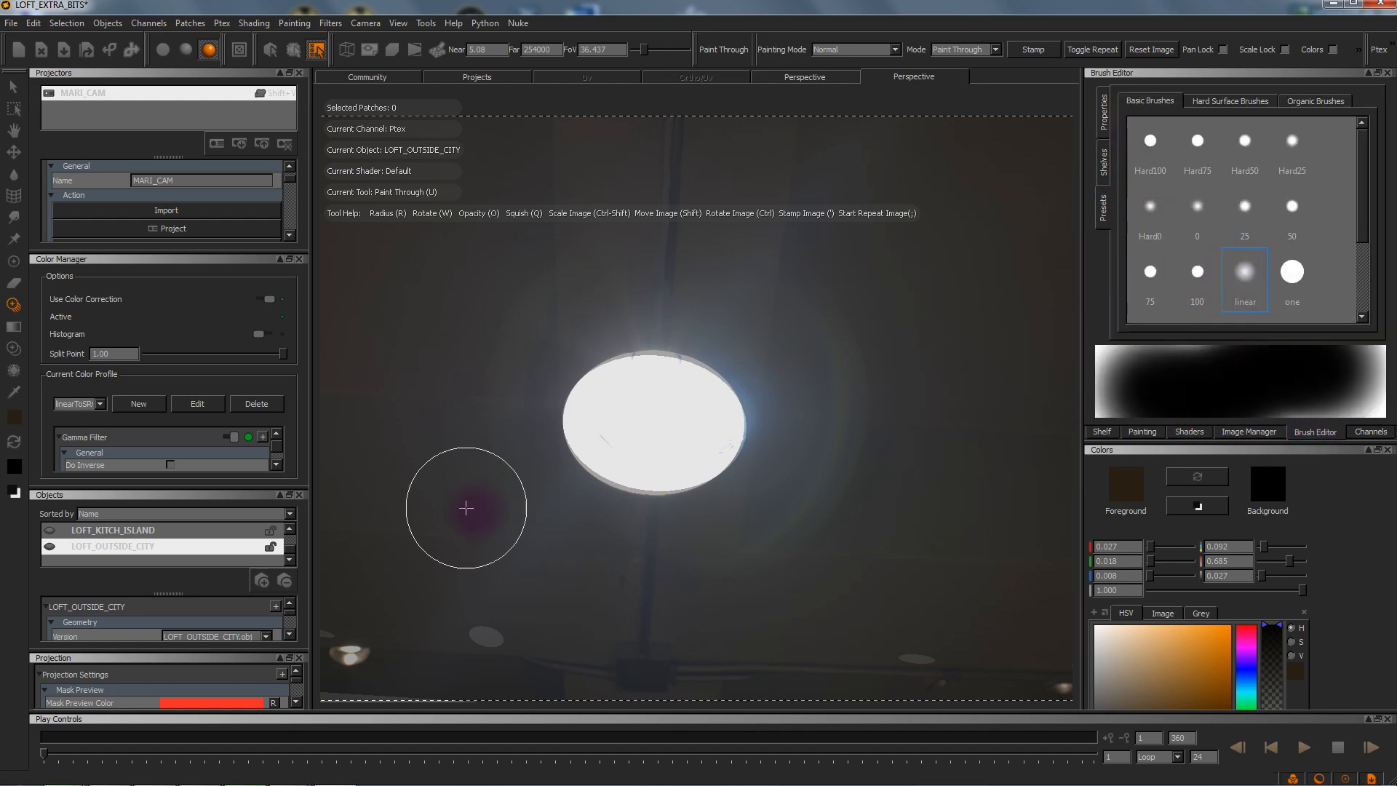
pyautogui.moveTo(658, 480)
pyautogui.mouseDown()
pyautogui.moveTo(495, 505)
pyautogui.moveTo(655, 471)
pyautogui.moveTo(691, 419)
pyautogui.moveTo(640, 446)
pyautogui.moveTo(757, 510)
pyautogui.moveTo(664, 467)
pyautogui.moveTo(680, 415)
pyautogui.mouseUp()
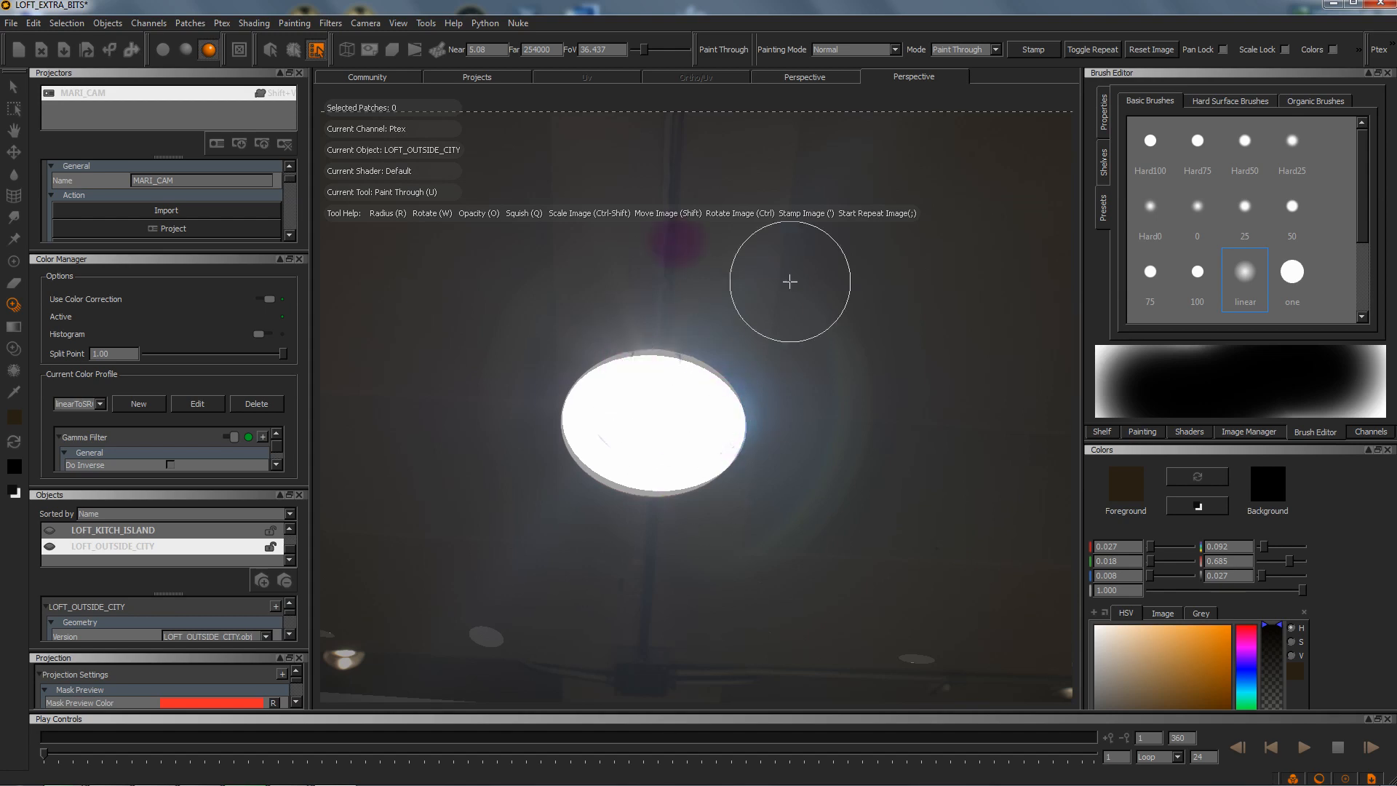
pyautogui.click(239, 50)
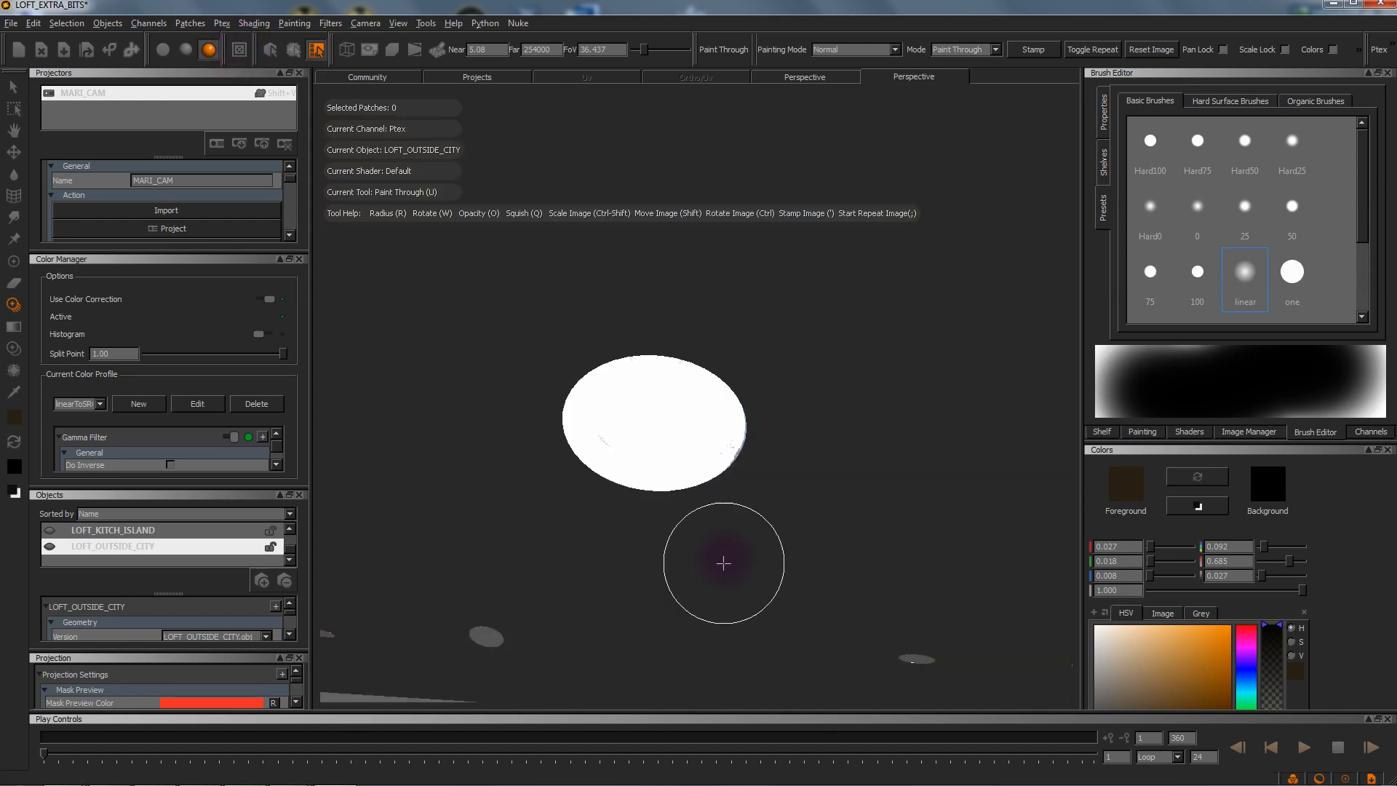
# Step: Align the light photo with the second, unpainted lamp disc, paint it through and switch to the Paint tool
pyautogui.keyDown('alt'); pyautogui.moveTo(743, 477); pyautogui.dragTo(742, 441, button='middle'); pyautogui.keyUp('alt')
pyautogui.keyDown('alt'); pyautogui.moveTo(742, 441); pyautogui.dragTo(614, 425, button='right'); pyautogui.keyUp('alt')
pyautogui.moveTo(613, 424)
pyautogui.keyDown('alt'); pyautogui.mouseDown(button='middle')
pyautogui.moveTo(586, 553)
pyautogui.moveTo(374, 405)
pyautogui.moveTo(507, 415)
pyautogui.mouseUp(button='middle'); pyautogui.keyUp('alt')
pyautogui.moveTo(507, 416)
pyautogui.keyDown('alt'); pyautogui.mouseDown(button='right')
pyautogui.moveTo(669, 440)
pyautogui.moveTo(644, 448)
pyautogui.mouseUp(button='right'); pyautogui.keyUp('alt')
pyautogui.keyDown('alt'); pyautogui.moveTo(608, 424); pyautogui.dragTo(669, 435, button='middle'); pyautogui.keyUp('alt')
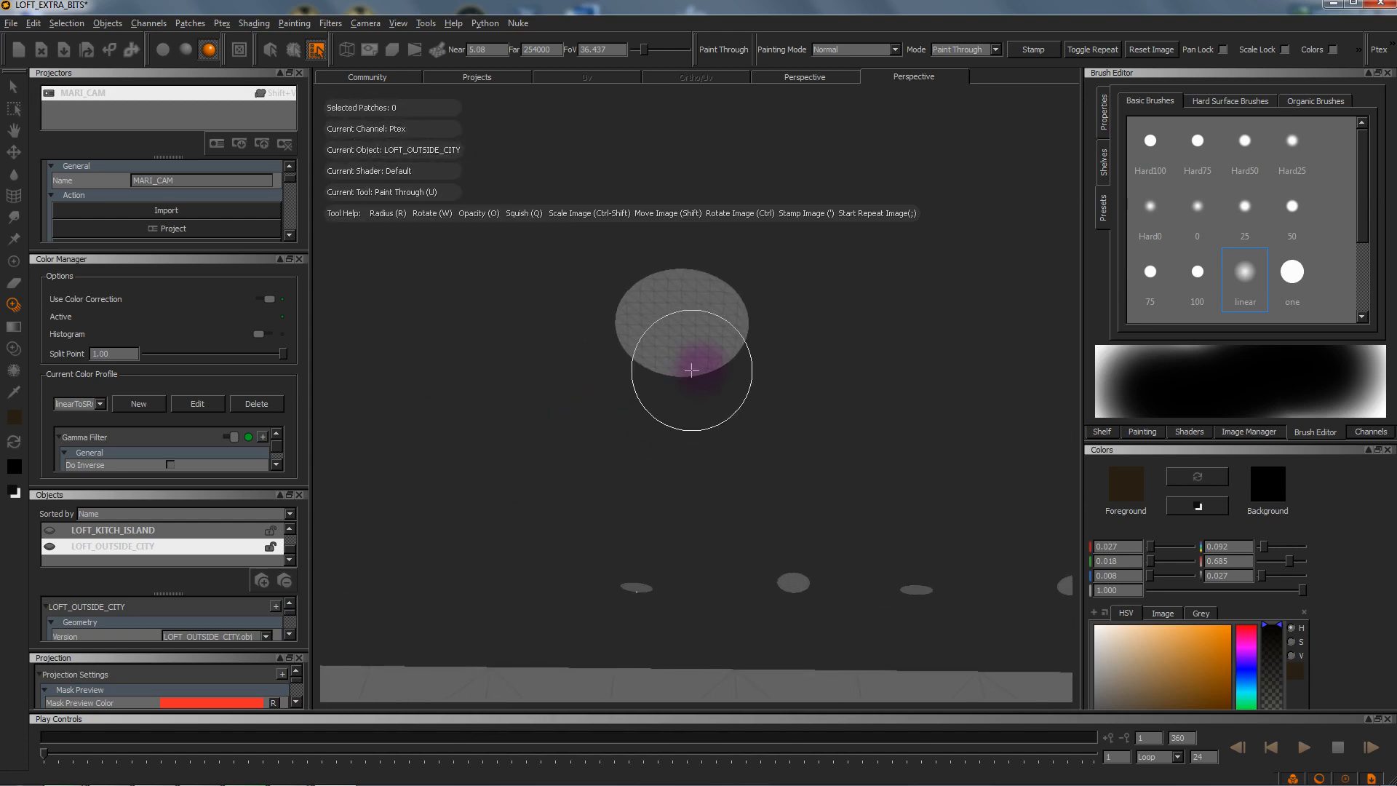
pyautogui.keyDown('alt'); pyautogui.moveTo(712, 345); pyautogui.dragTo(735, 361, button='middle'); pyautogui.keyUp('alt')
pyautogui.keyDown('alt'); pyautogui.moveTo(735, 362); pyautogui.dragTo(751, 355, button='right'); pyautogui.keyUp('alt')
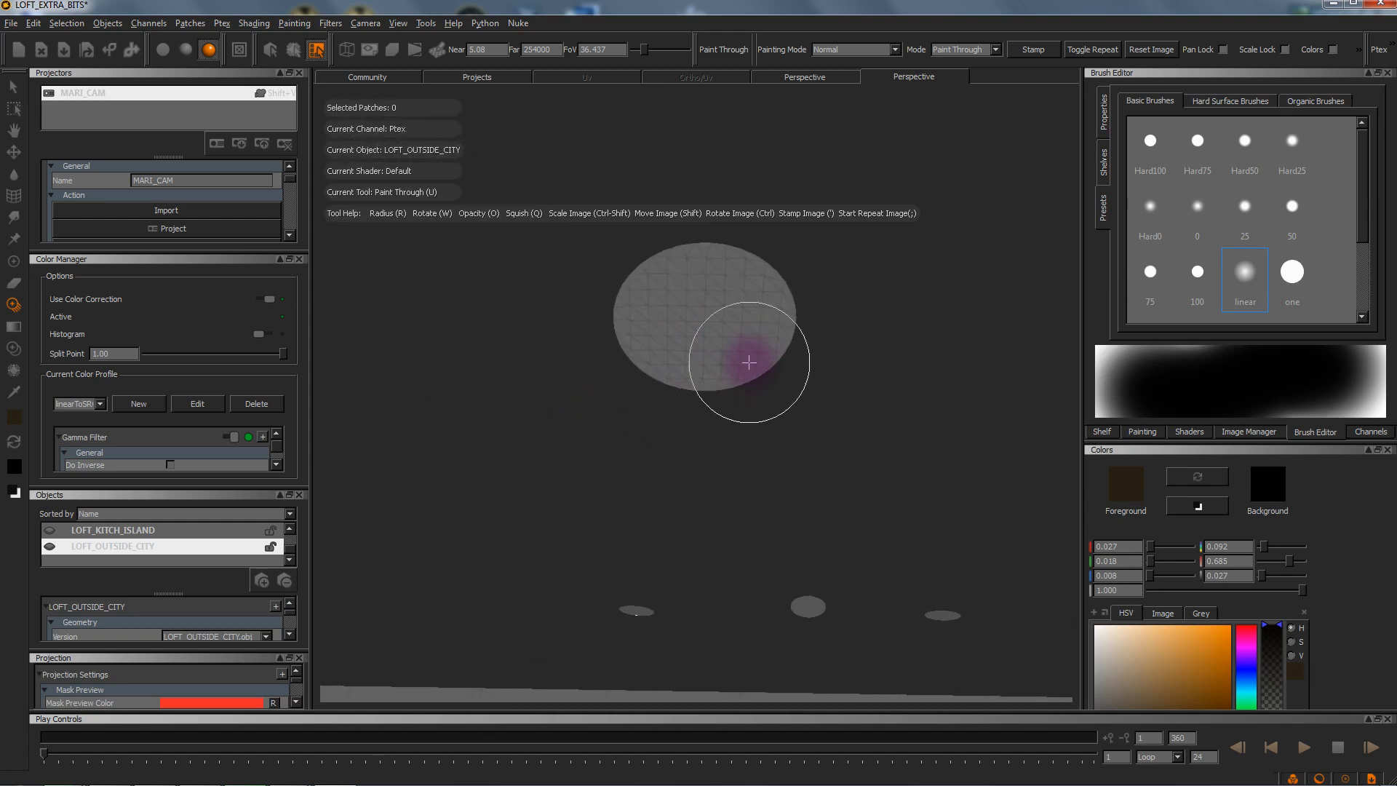
pyautogui.keyDown('alt'); pyautogui.moveTo(770, 412); pyautogui.dragTo(772, 457, button='middle'); pyautogui.keyUp('alt')
pyautogui.moveTo(720, 551)
pyautogui.keyDown('shift'); pyautogui.mouseDown()
pyautogui.moveTo(820, 505)
pyautogui.moveTo(775, 505)
pyautogui.mouseUp(); pyautogui.keyUp('shift')
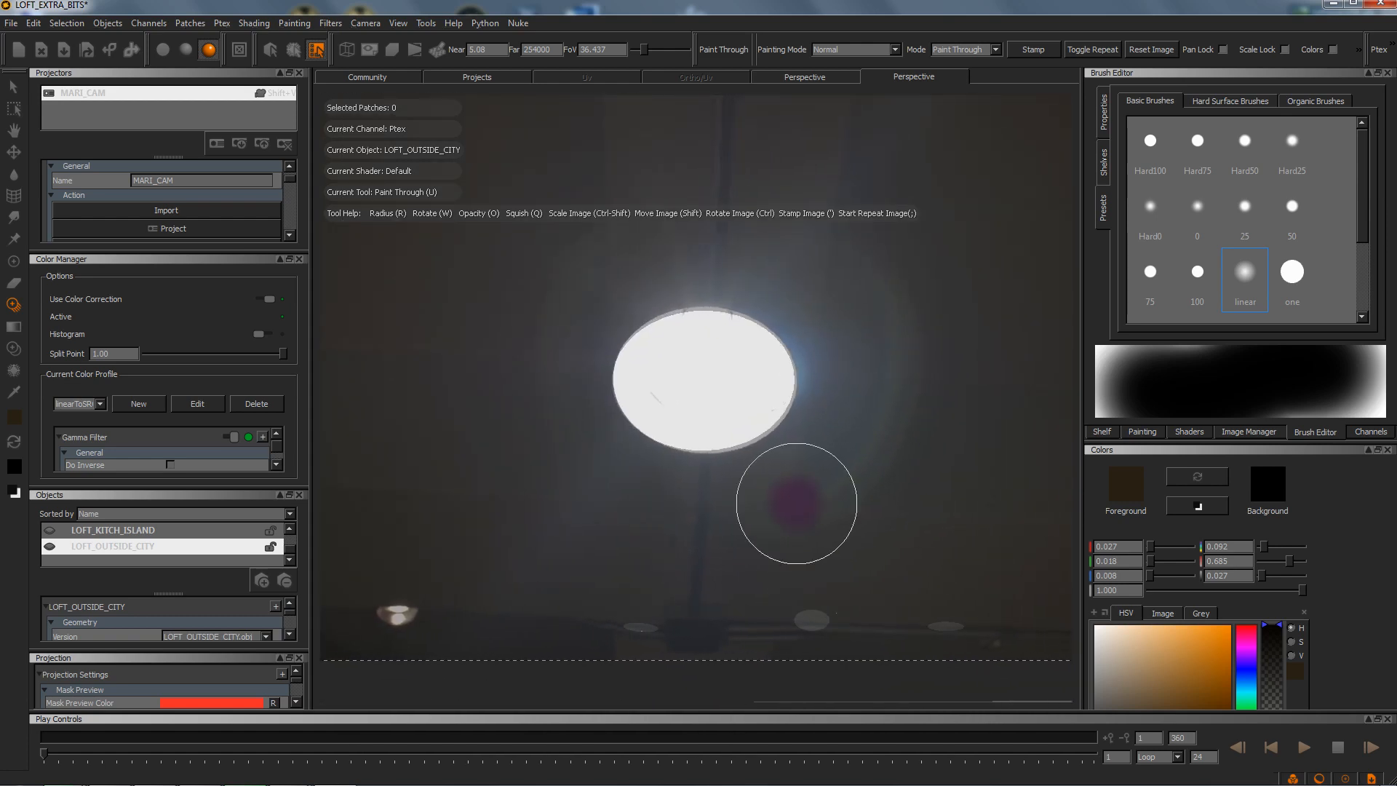
pyautogui.moveTo(667, 394)
pyautogui.mouseDown()
pyautogui.moveTo(776, 367)
pyautogui.moveTo(592, 349)
pyautogui.moveTo(711, 393)
pyautogui.moveTo(670, 415)
pyautogui.moveTo(727, 434)
pyautogui.moveTo(604, 382)
pyautogui.moveTo(675, 451)
pyautogui.mouseUp()
pyautogui.moveTo(785, 475)
pyautogui.mouseDown()
pyautogui.moveTo(733, 396)
pyautogui.moveTo(465, 390)
pyautogui.moveTo(620, 421)
pyautogui.mouseUp()
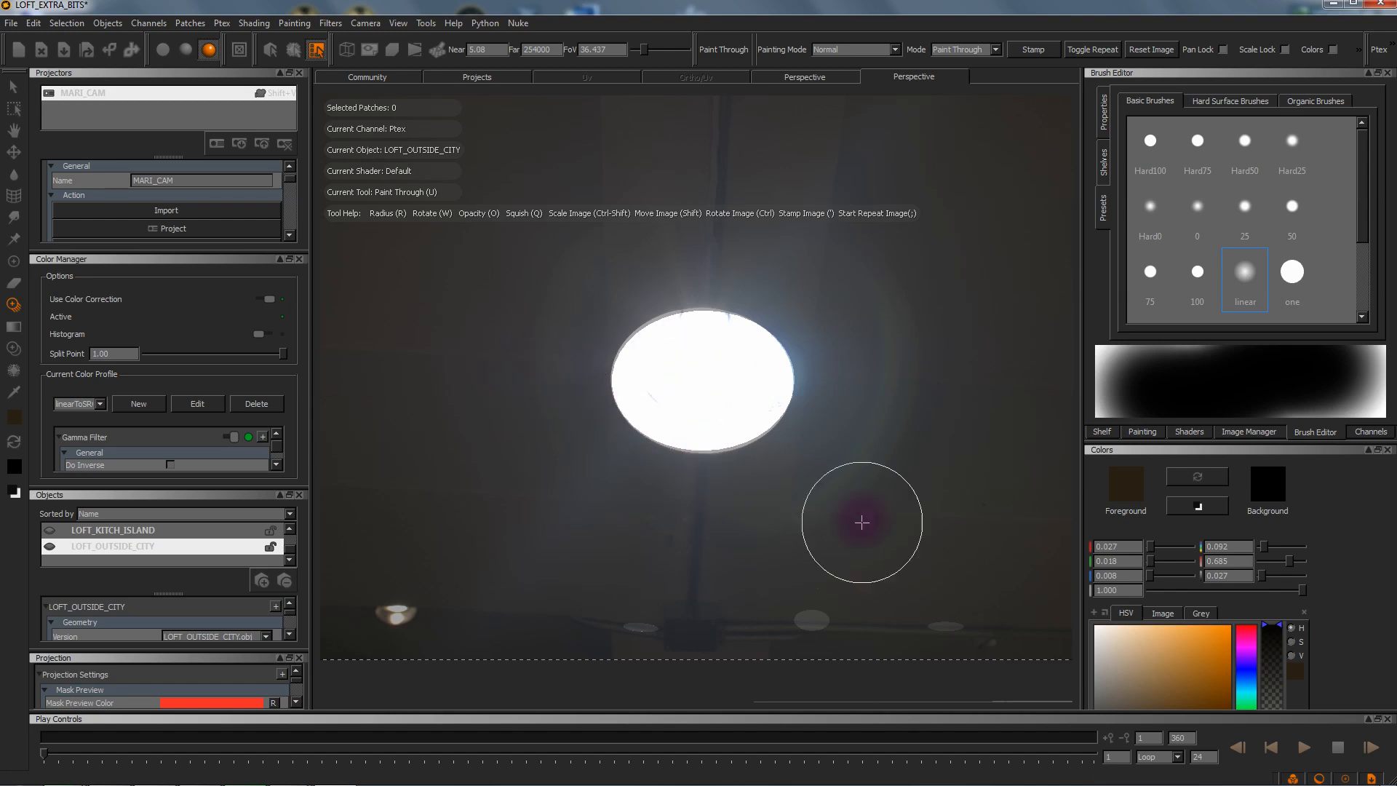
pyautogui.click(17, 268)
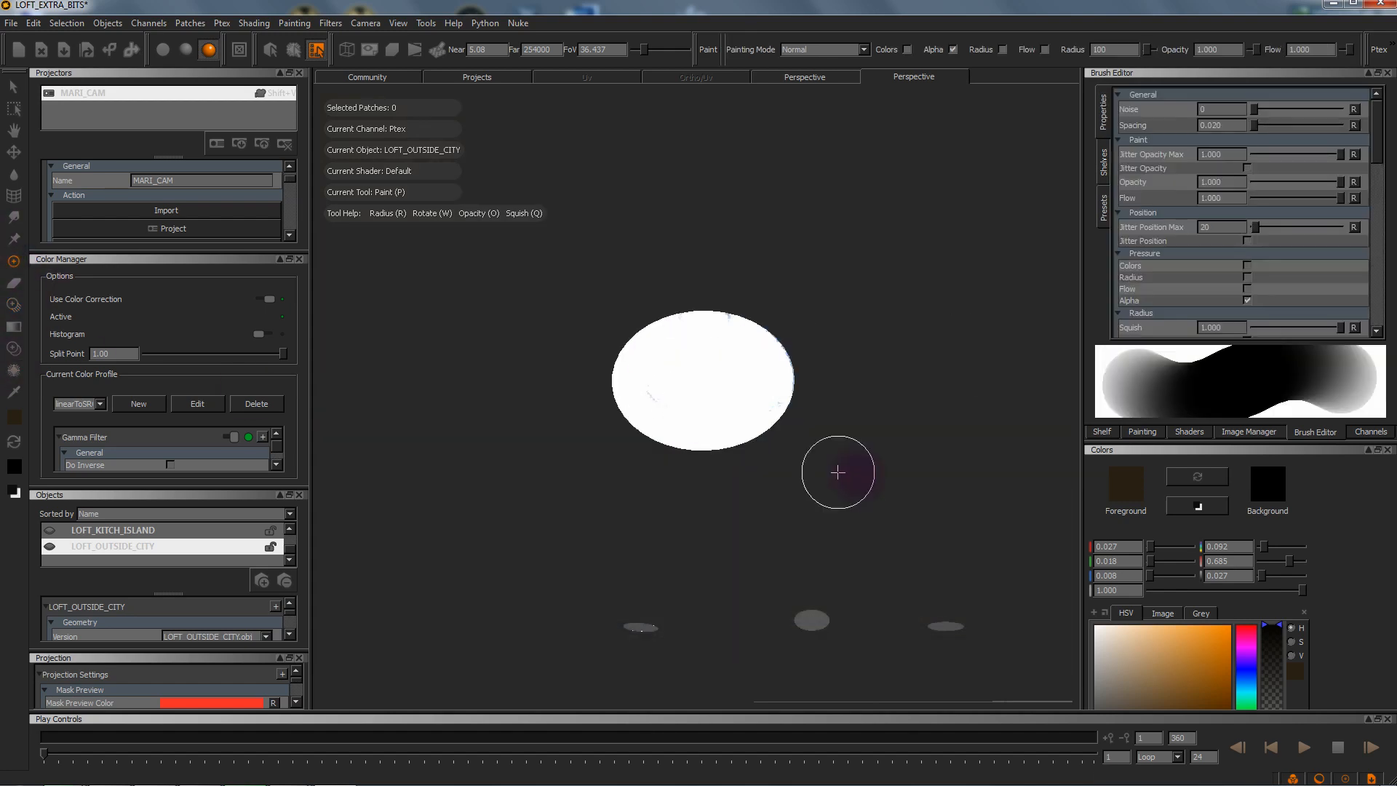
# Step: Inspect the painted lamp discs from another angle and return to the MARI_CAM projector view at frame 1
pyautogui.moveTo(730, 599)
pyautogui.keyDown('alt'); pyautogui.mouseDown()
pyautogui.moveTo(701, 499)
pyautogui.moveTo(817, 446)
pyautogui.moveTo(679, 487)
pyautogui.moveTo(771, 471)
pyautogui.moveTo(680, 467)
pyautogui.moveTo(820, 477)
pyautogui.moveTo(795, 427)
pyautogui.mouseUp(); pyautogui.keyUp('alt')
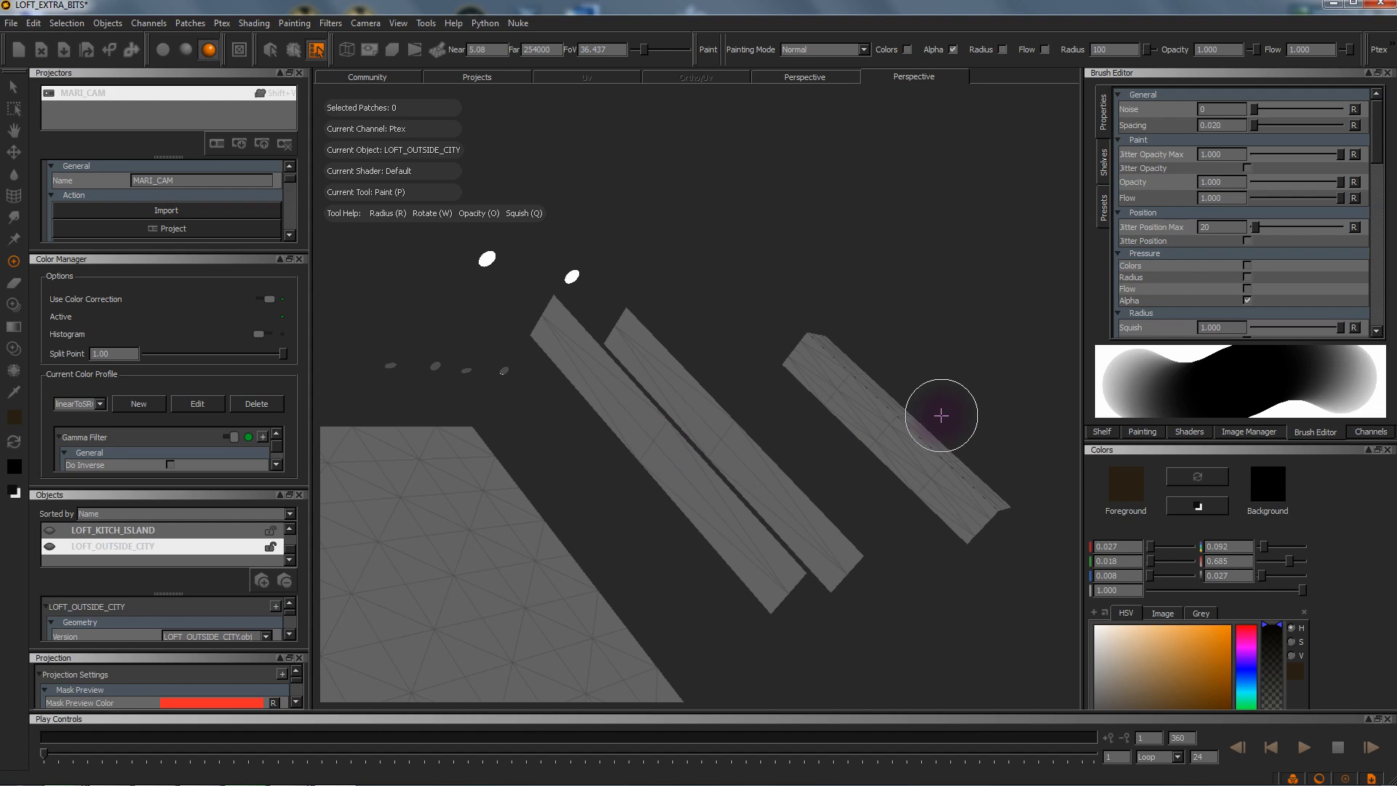
pyautogui.hotkey('shift', 'v')
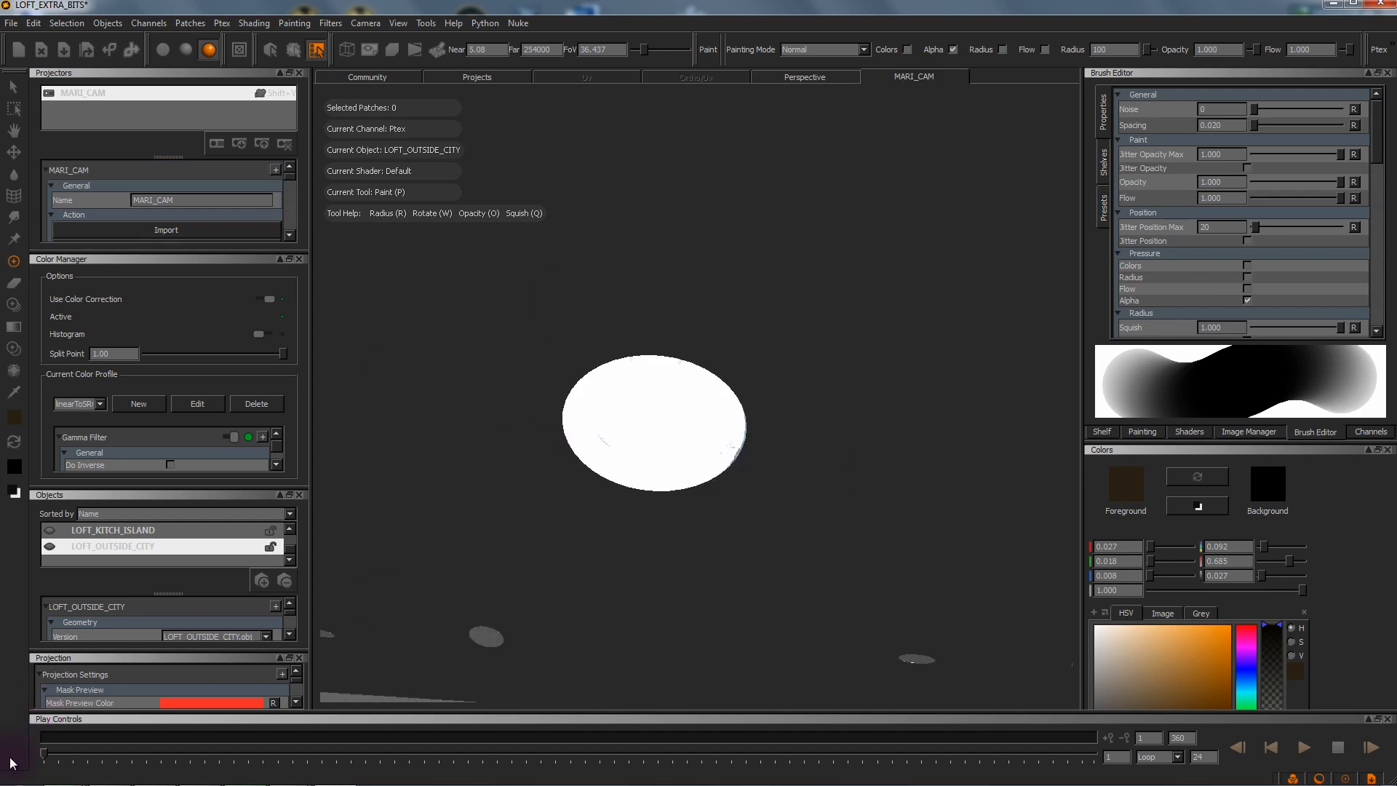
pyautogui.moveTo(44, 753)
pyautogui.mouseDown()
pyautogui.moveTo(54, 756)
pyautogui.moveTo(42, 753)
pyautogui.mouseUp()
# Step: Make the LOFT_INSIDE_ROOM object visible again and show all geometry of the LOFT_OUTSIDE_CITY object
pyautogui.scroll(2, 54, 543)
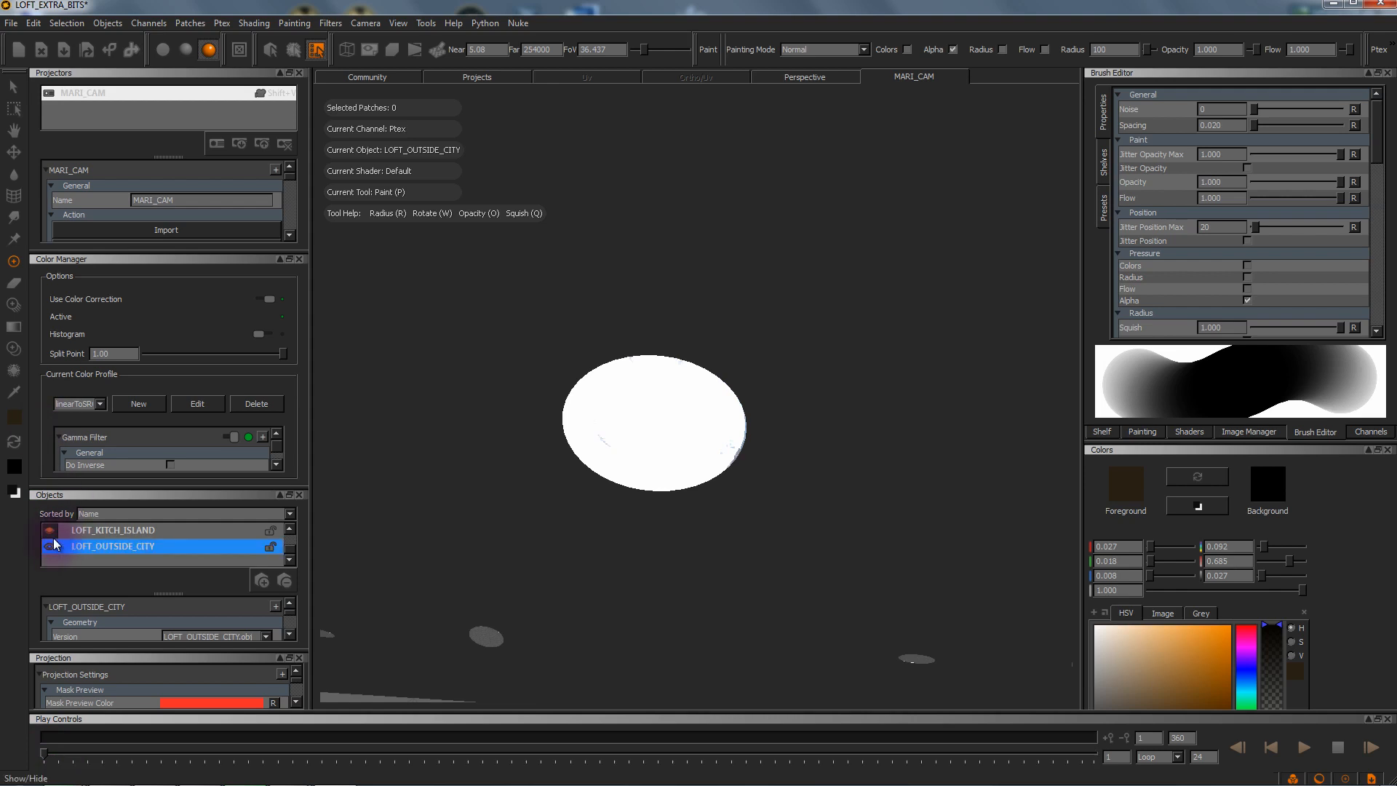
pyautogui.click(49, 545)
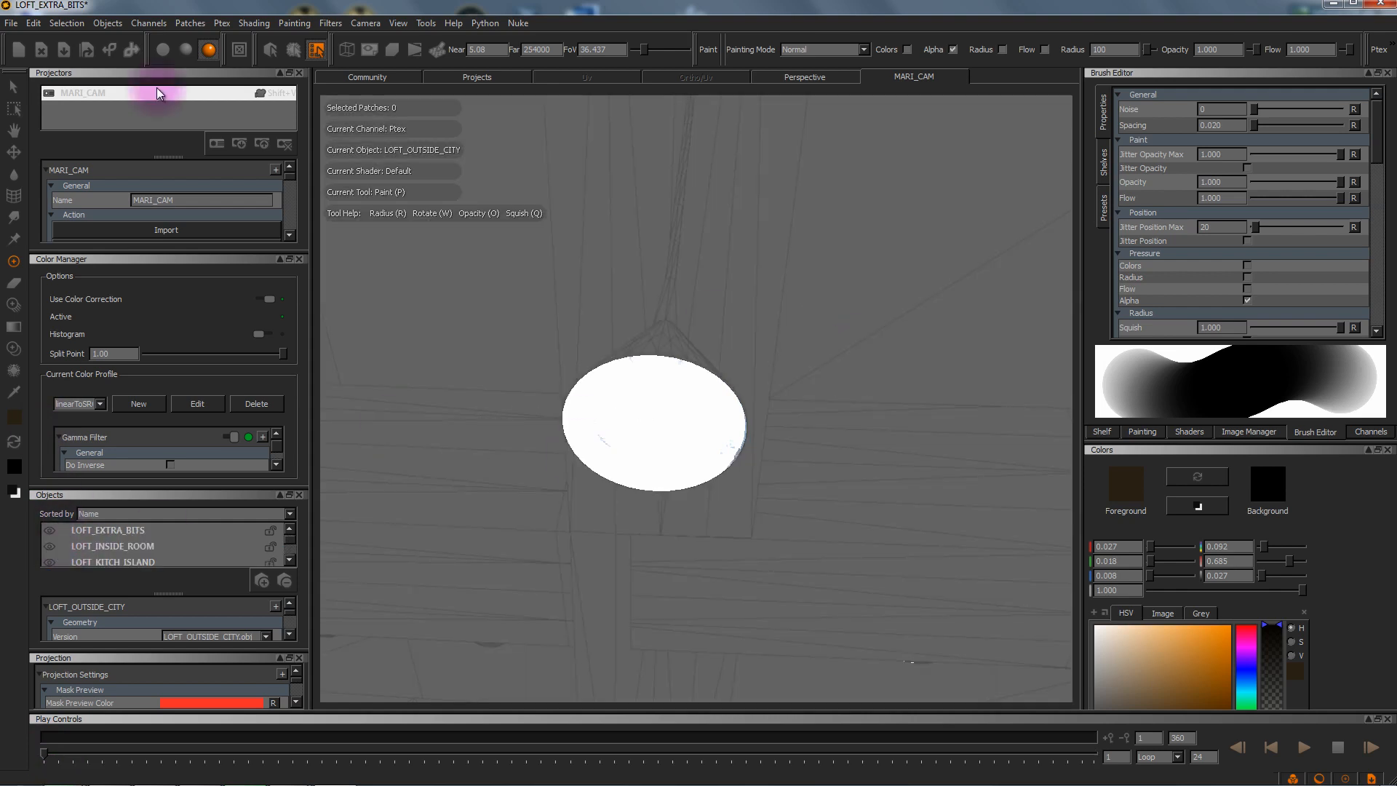
pyautogui.scroll(-2, 76, 536)
pyautogui.click(69, 22)
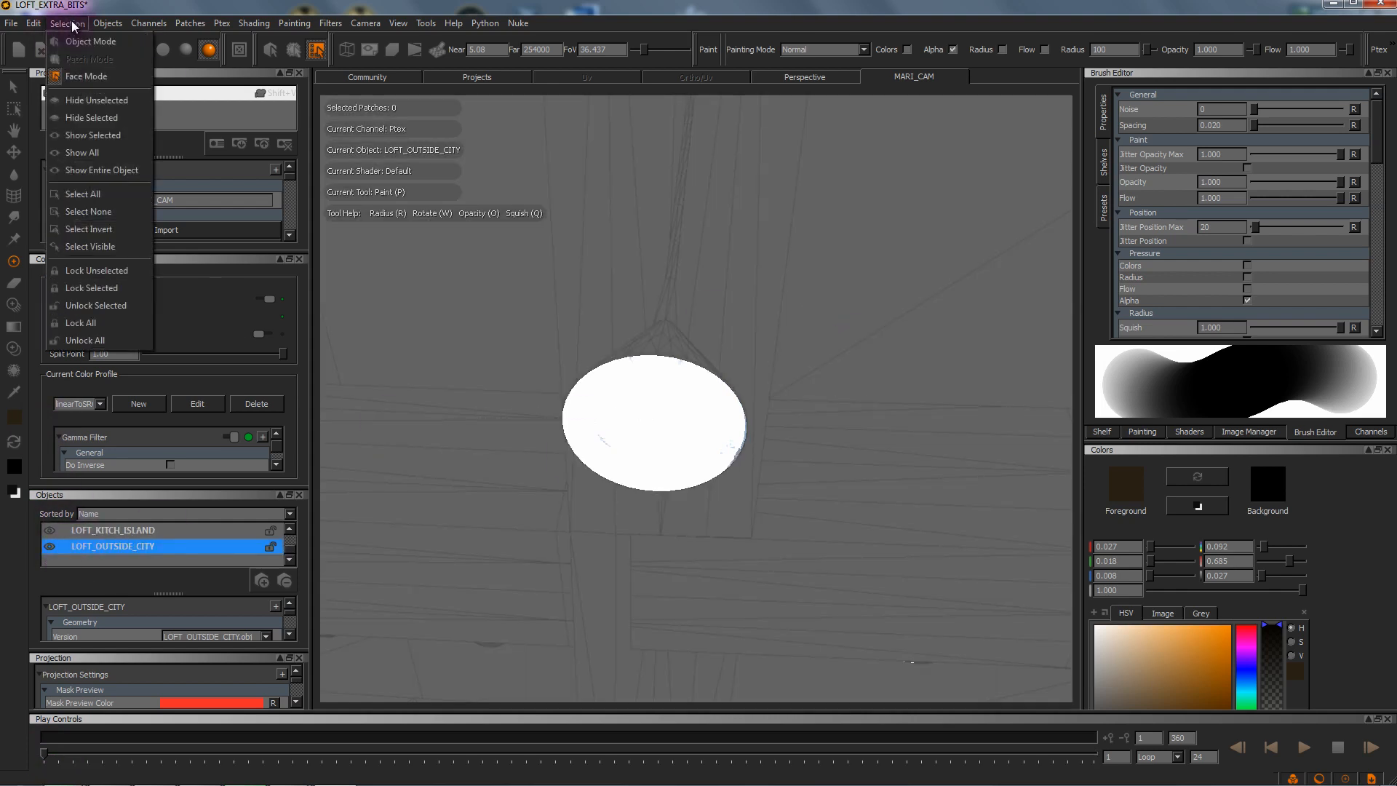
pyautogui.click(110, 154)
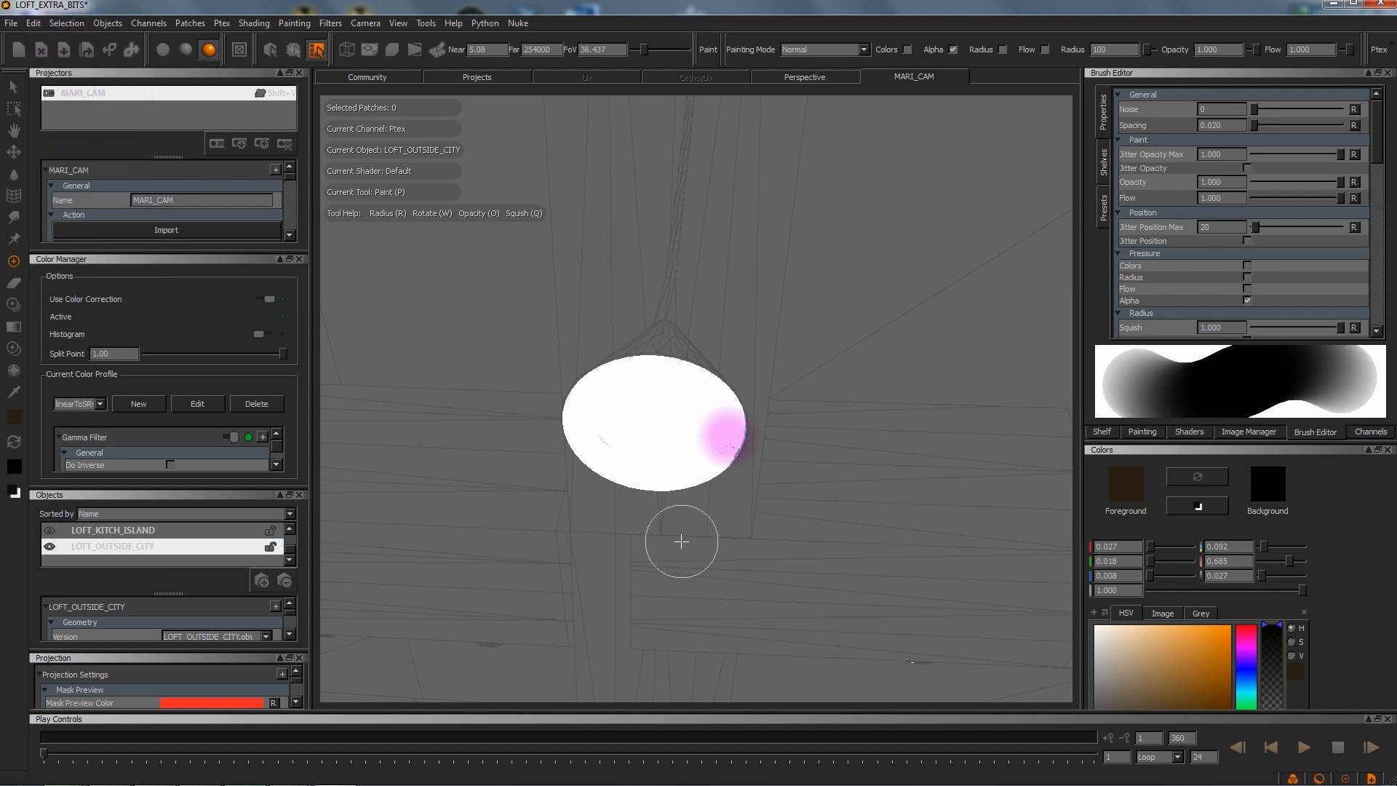
# Step: Advance the animation to frame 6 and remove the DSC_0001_2_3HDRI image from the Image Manager
pyautogui.moveTo(152, 776)
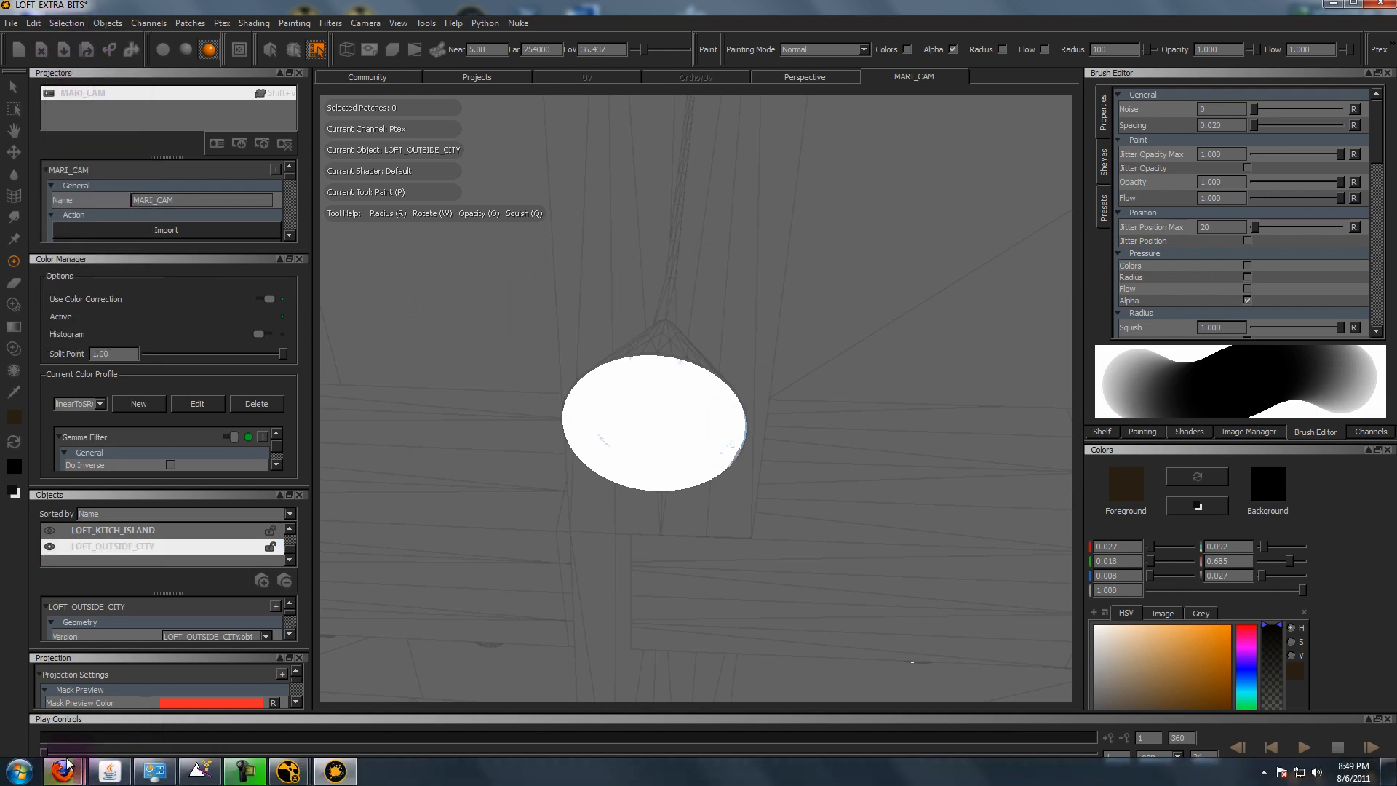
pyautogui.moveTo(46, 752); pyautogui.dragTo(64, 750)
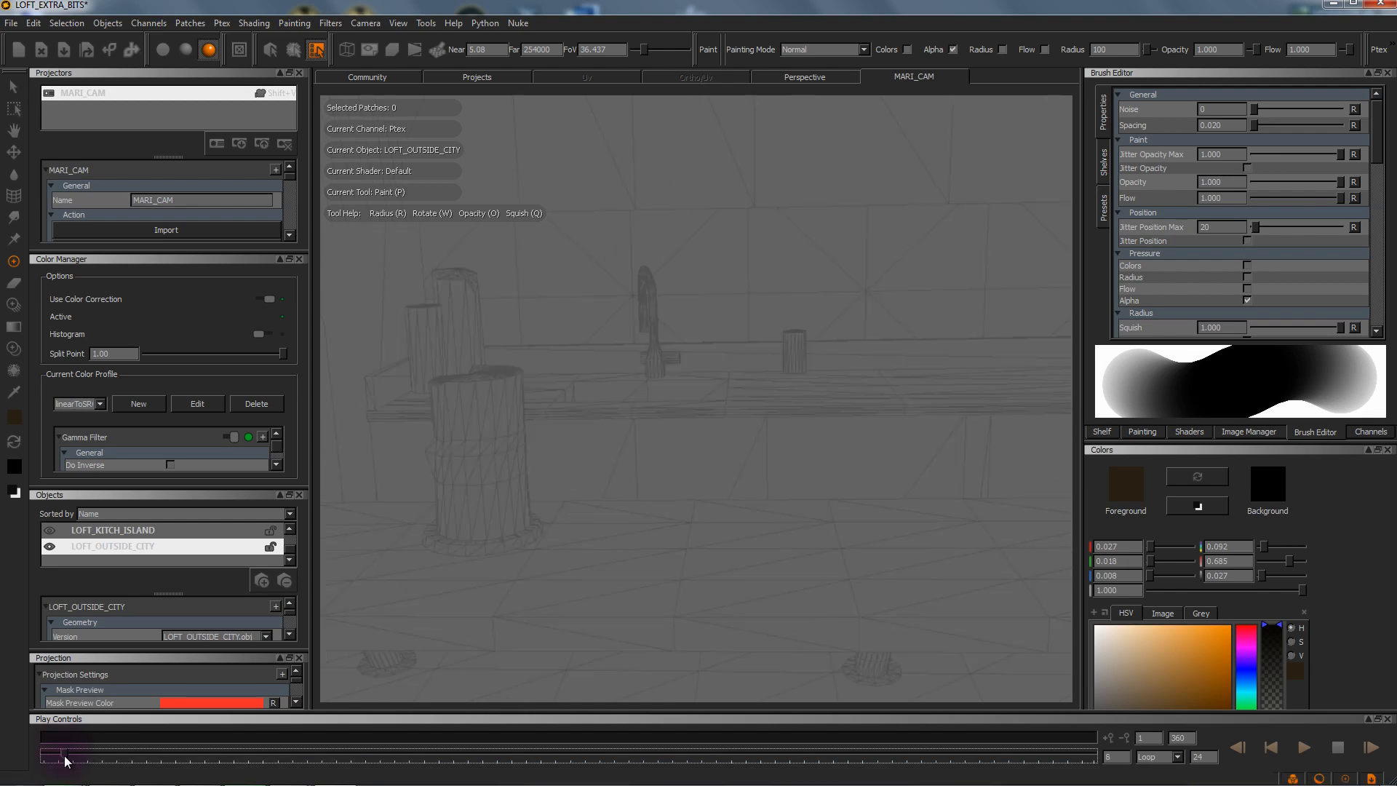
pyautogui.moveTo(59, 755); pyautogui.dragTo(60, 756)
pyautogui.click(1260, 435)
pyautogui.moveTo(1197, 210); pyautogui.dragTo(1110, 126)
pyautogui.press('Delete')
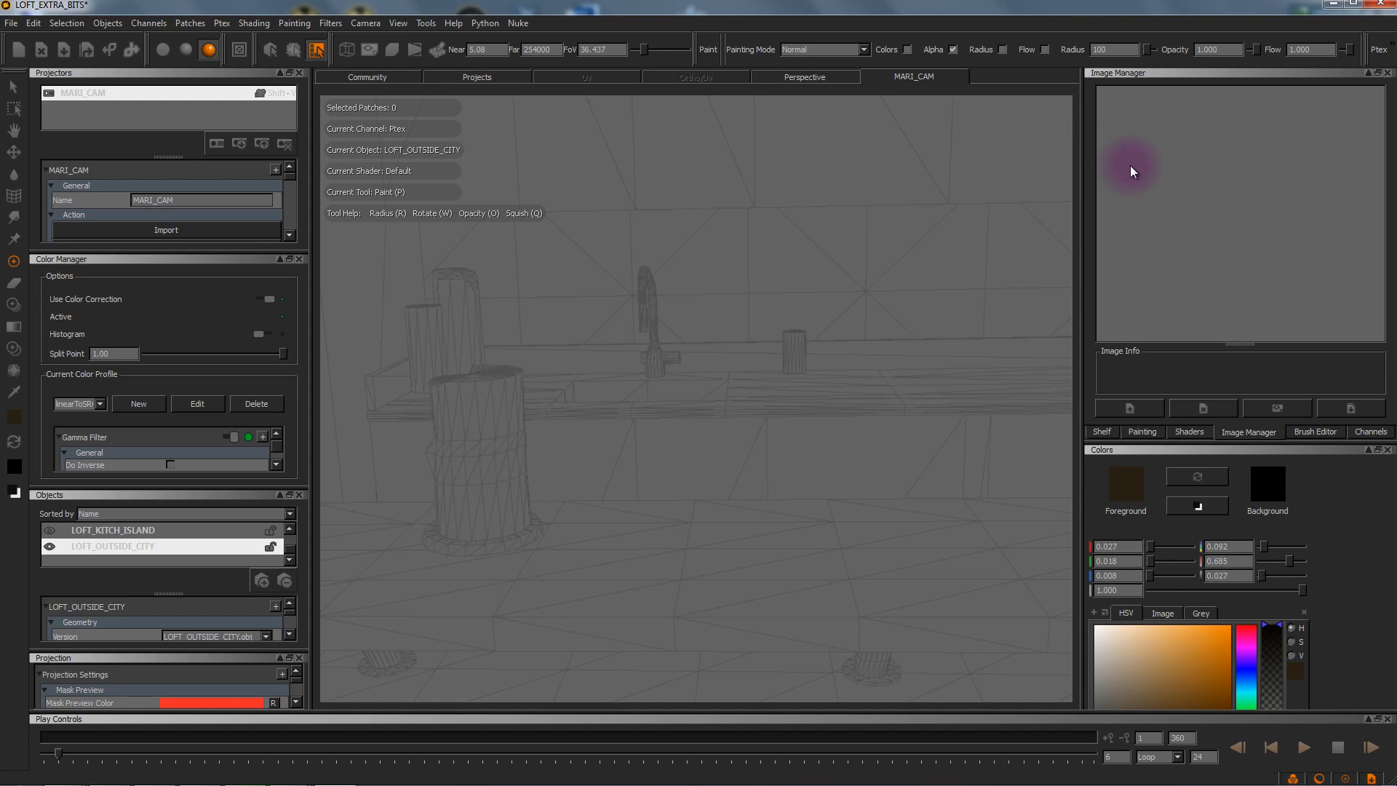
# Step: Load the image DSC_0004_5_6HDRI.exr from the CC folder into the Image Manager
pyautogui.click(1206, 154)
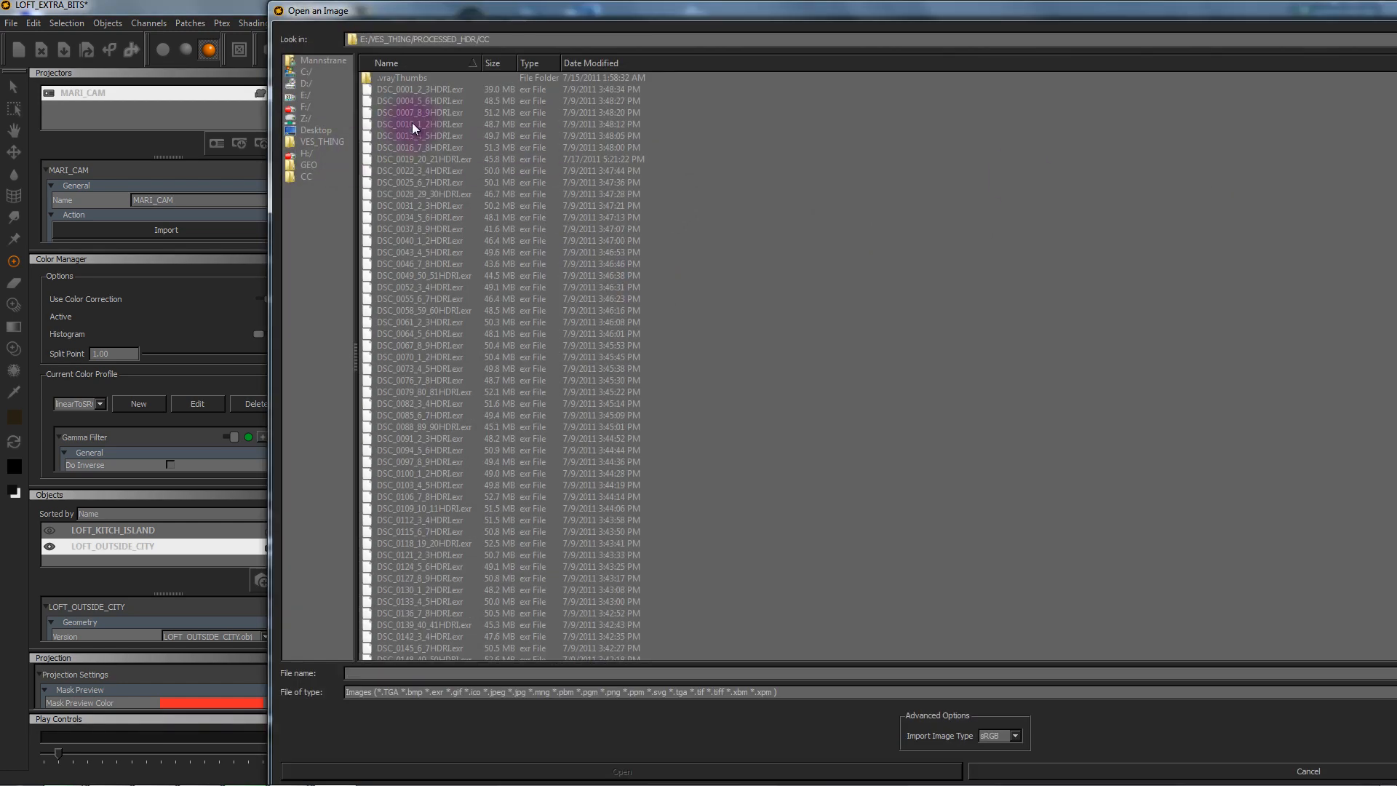
pyautogui.moveTo(811, 10); pyautogui.dragTo(686, 10)
pyautogui.click(284, 108)
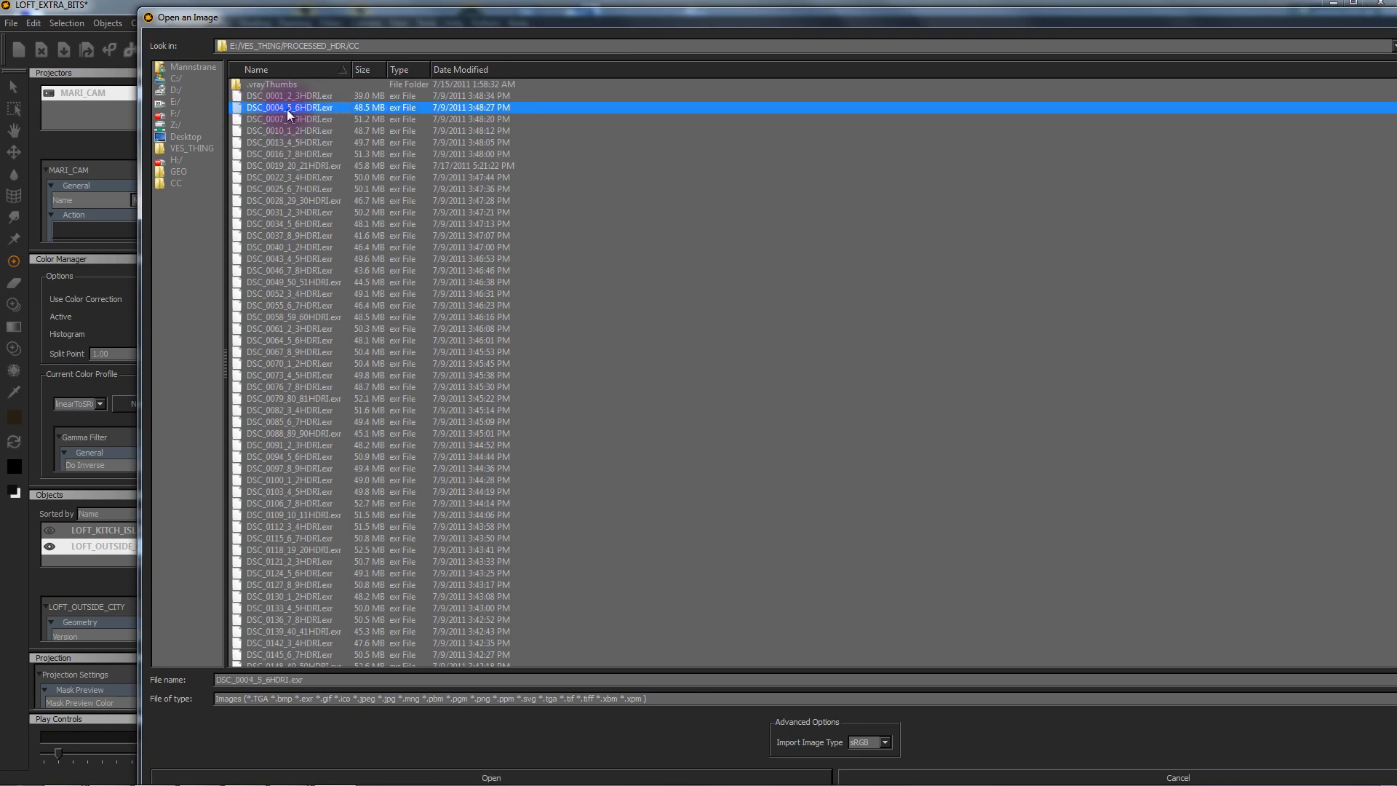
pyautogui.doubleClick(280, 109)
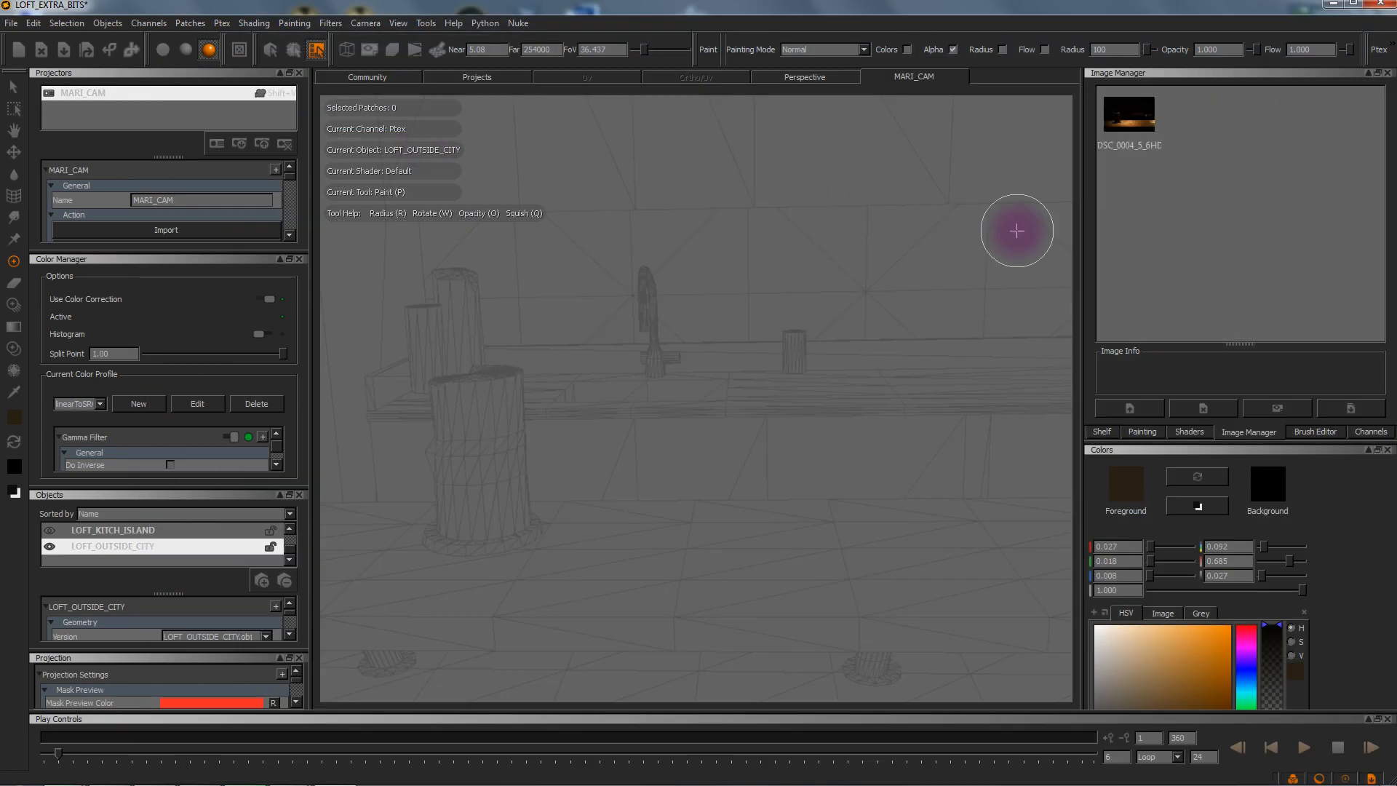
# Step: Place DSC_0004_5_6HDRI as the Paint Through source, scale it up and move it beside the modelled candle
pyautogui.click(13, 306)
pyautogui.moveTo(1128, 117)
pyautogui.mouseDown()
pyautogui.moveTo(750, 500)
pyautogui.moveTo(730, 575)
pyautogui.mouseUp()
pyautogui.moveTo(807, 445)
pyautogui.keyDown('ctrl'); pyautogui.keyDown('shift'); pyautogui.mouseDown()
pyautogui.moveTo(714, 402)
pyautogui.moveTo(876, 436)
pyautogui.mouseUp(); pyautogui.keyUp('shift'); pyautogui.keyUp('ctrl')
pyautogui.keyDown('shift'); pyautogui.moveTo(876, 437); pyautogui.dragTo(621, 443); pyautogui.keyUp('shift')
pyautogui.moveTo(708, 440)
pyautogui.keyDown('shift'); pyautogui.mouseDown()
pyautogui.moveTo(1284, 331)
pyautogui.moveTo(845, 421)
pyautogui.moveTo(1191, 490)
pyautogui.moveTo(1390, 352)
pyautogui.moveTo(738, 437)
pyautogui.moveTo(731, 466)
pyautogui.moveTo(861, 429)
pyautogui.moveTo(1158, 448)
pyautogui.mouseUp(); pyautogui.keyUp('shift')
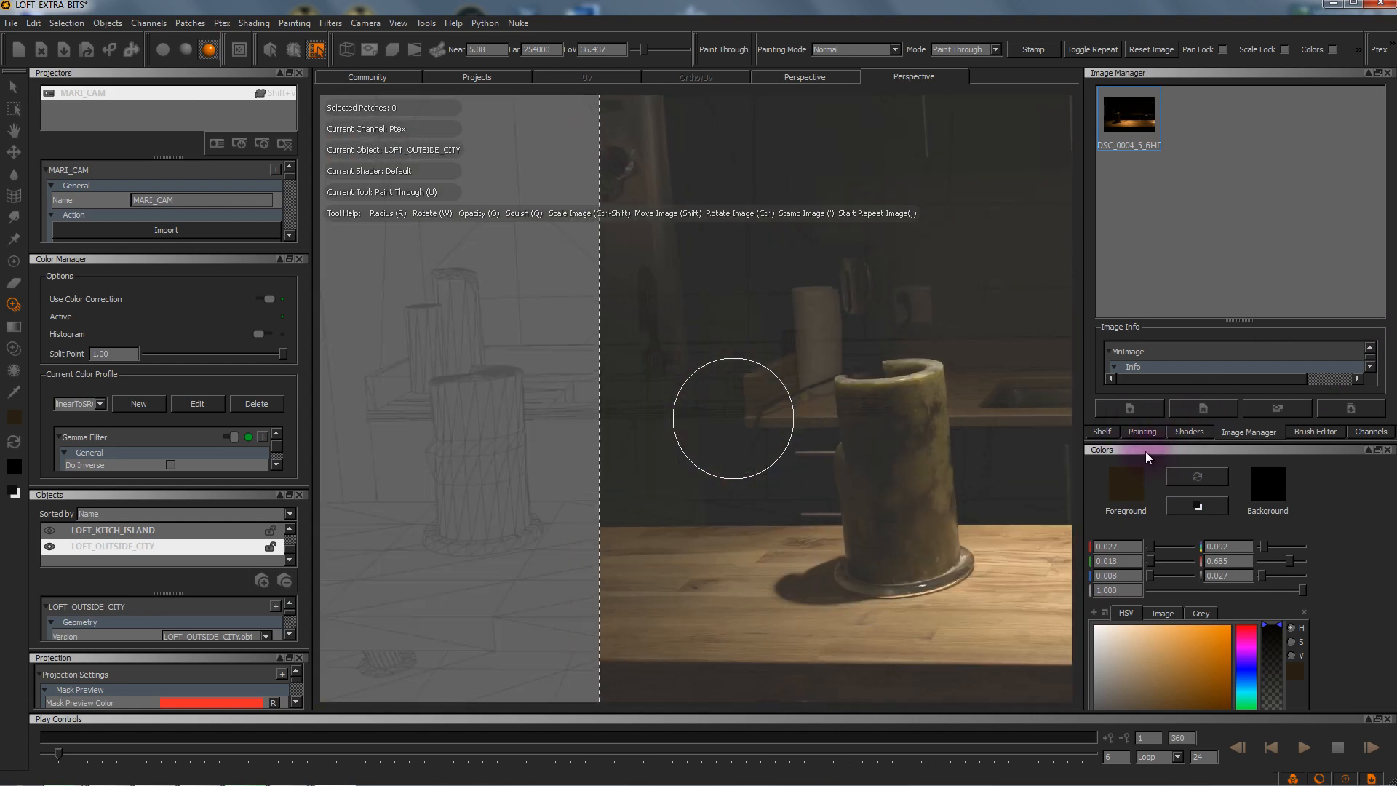
# Step: Hide the LOFT_INSIDE_ROOM object and align the kitchen photo with the candle on the island
pyautogui.click(49, 531)
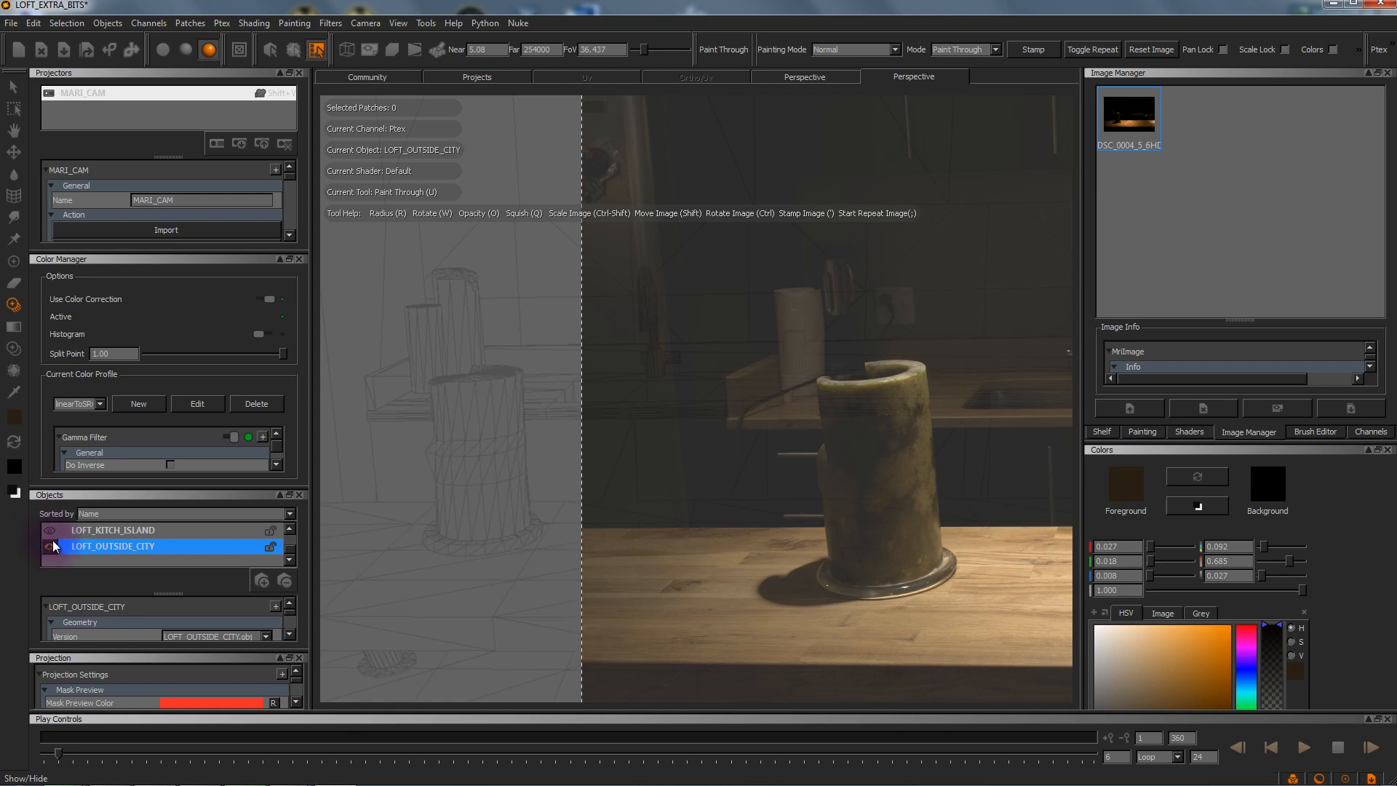
pyautogui.scroll(2, 51, 548)
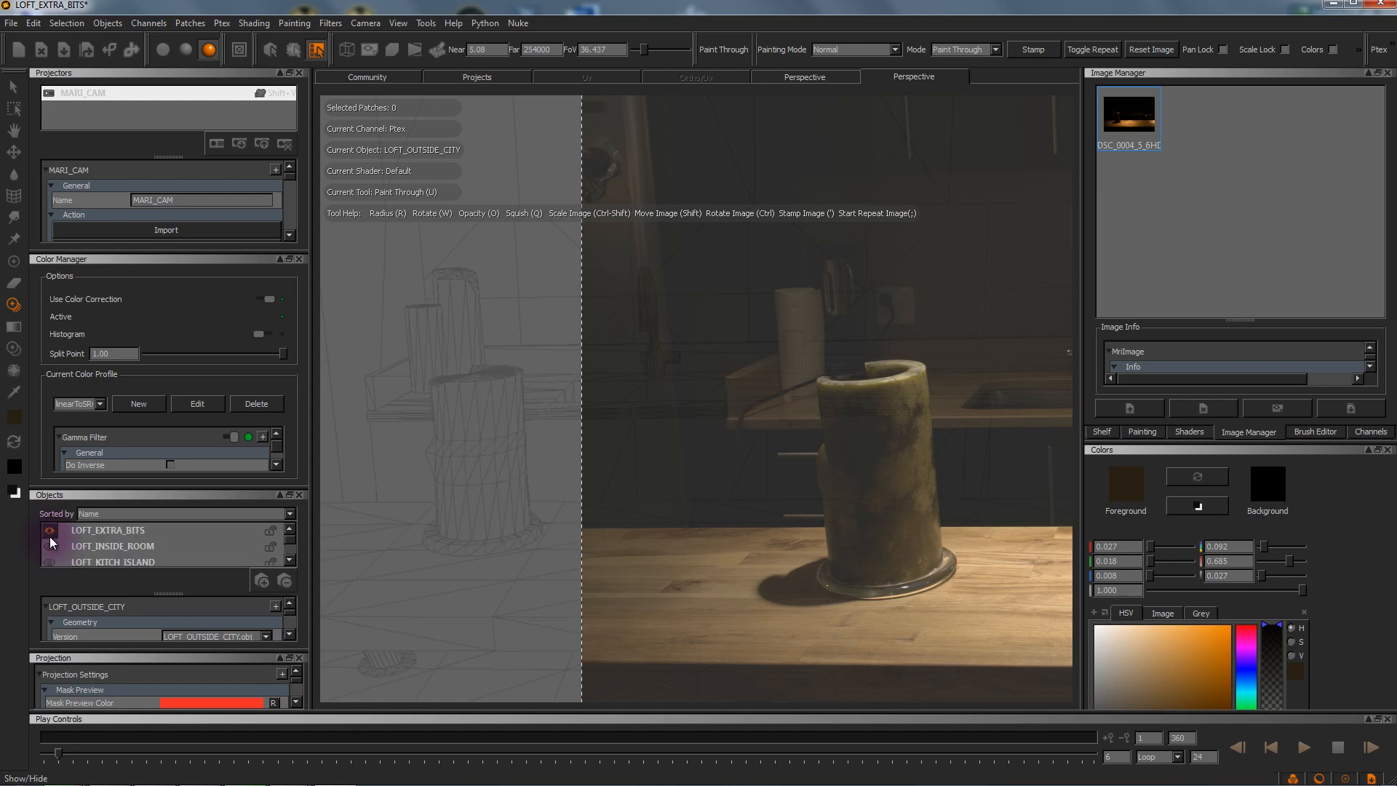
pyautogui.click(49, 545)
pyautogui.moveTo(926, 415)
pyautogui.keyDown('shift'); pyautogui.mouseDown()
pyautogui.moveTo(536, 437)
pyautogui.moveTo(517, 415)
pyautogui.moveTo(537, 450)
pyautogui.moveTo(568, 457)
pyautogui.mouseUp(); pyautogui.keyUp('shift')
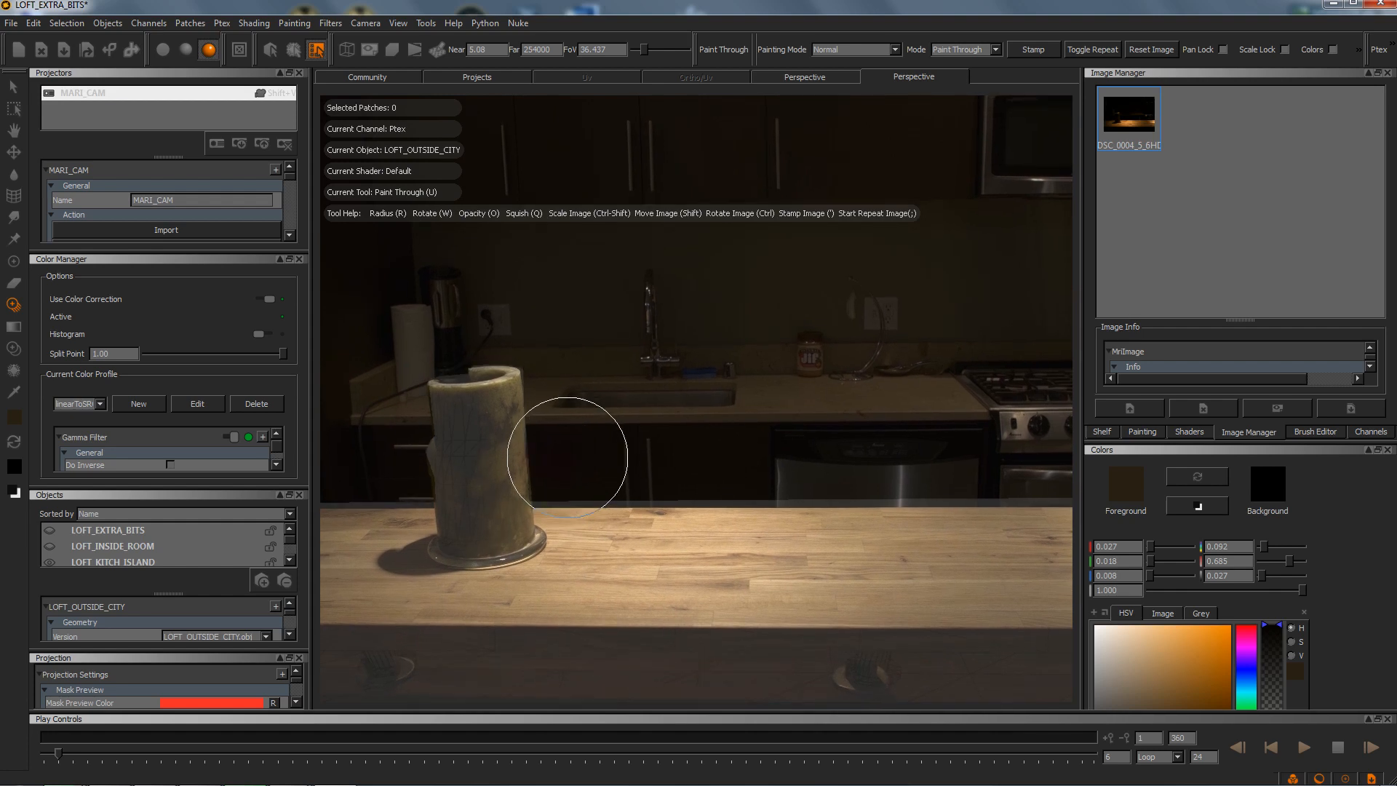
# Step: Paint the kitchen photo through onto the candle and its base, adjusting the photo's scale to match the geometry
pyautogui.moveTo(488, 436)
pyautogui.mouseDown()
pyautogui.moveTo(475, 462)
pyautogui.moveTo(489, 393)
pyautogui.moveTo(455, 465)
pyautogui.moveTo(457, 518)
pyautogui.moveTo(483, 440)
pyautogui.moveTo(499, 456)
pyautogui.mouseUp()
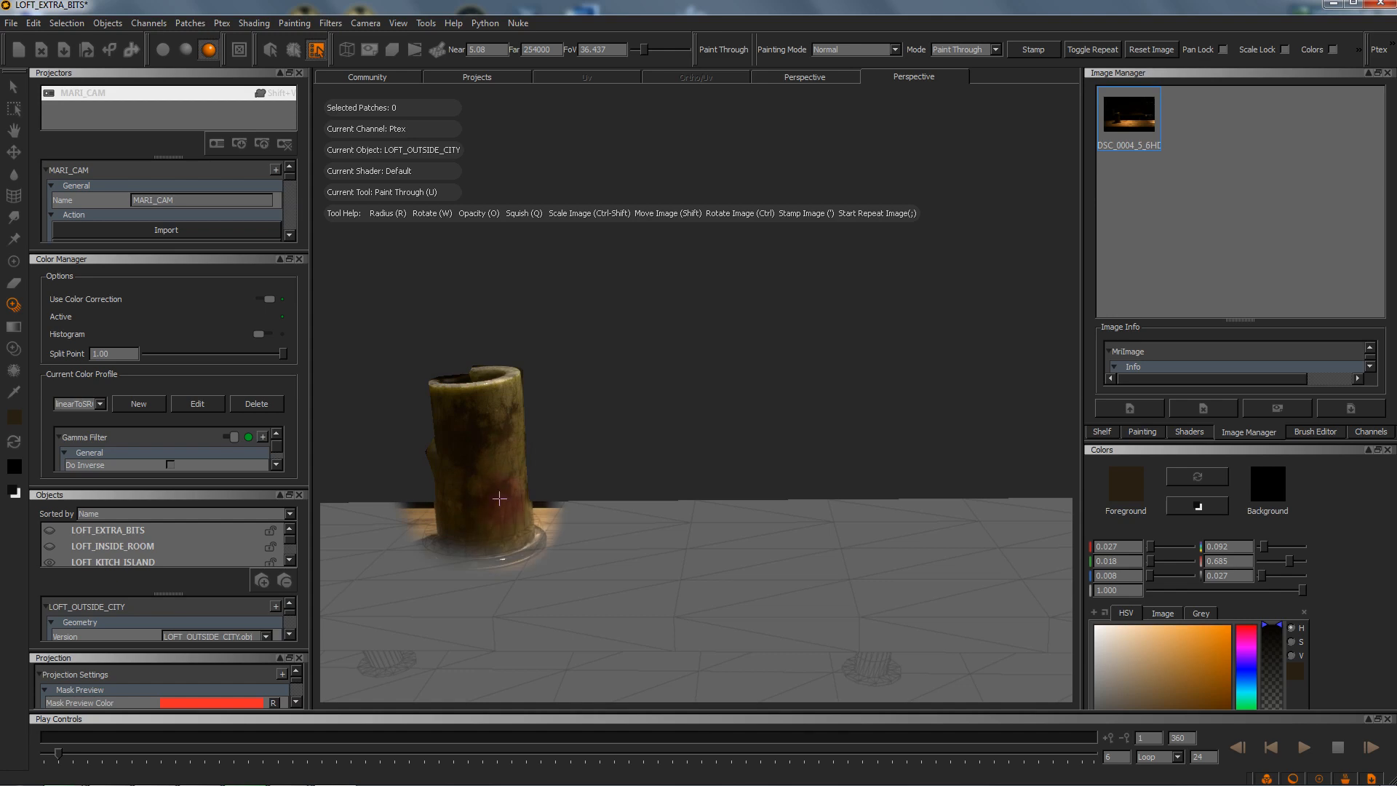
pyautogui.moveTo(455, 551); pyautogui.dragTo(489, 583)
pyautogui.moveTo(523, 535)
pyautogui.keyDown('ctrl'); pyautogui.keyDown('shift'); pyautogui.mouseDown()
pyautogui.moveTo(609, 542)
pyautogui.moveTo(595, 563)
pyautogui.moveTo(528, 566)
pyautogui.moveTo(526, 540)
pyautogui.mouseUp(); pyautogui.keyUp('shift'); pyautogui.keyUp('ctrl')
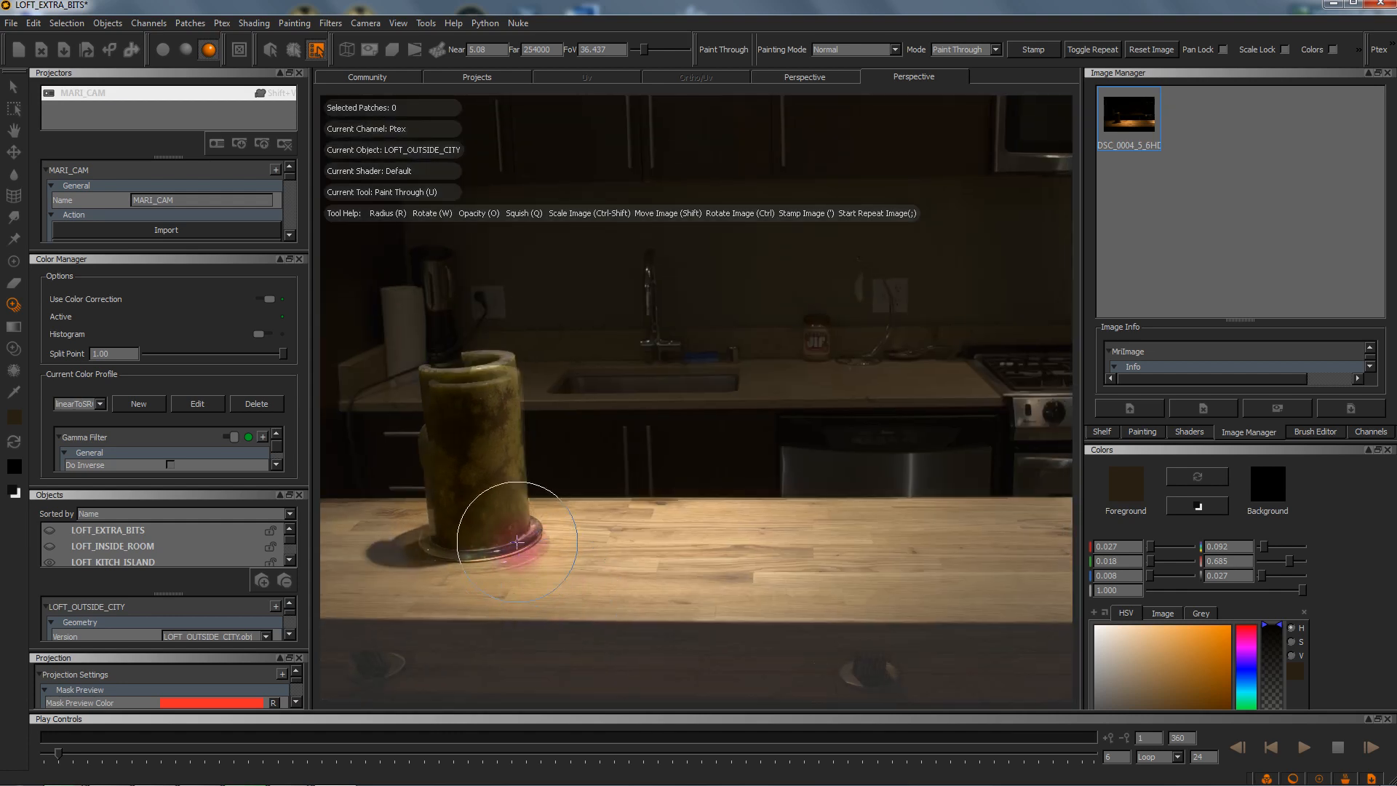
pyautogui.moveTo(517, 542); pyautogui.dragTo(513, 547)
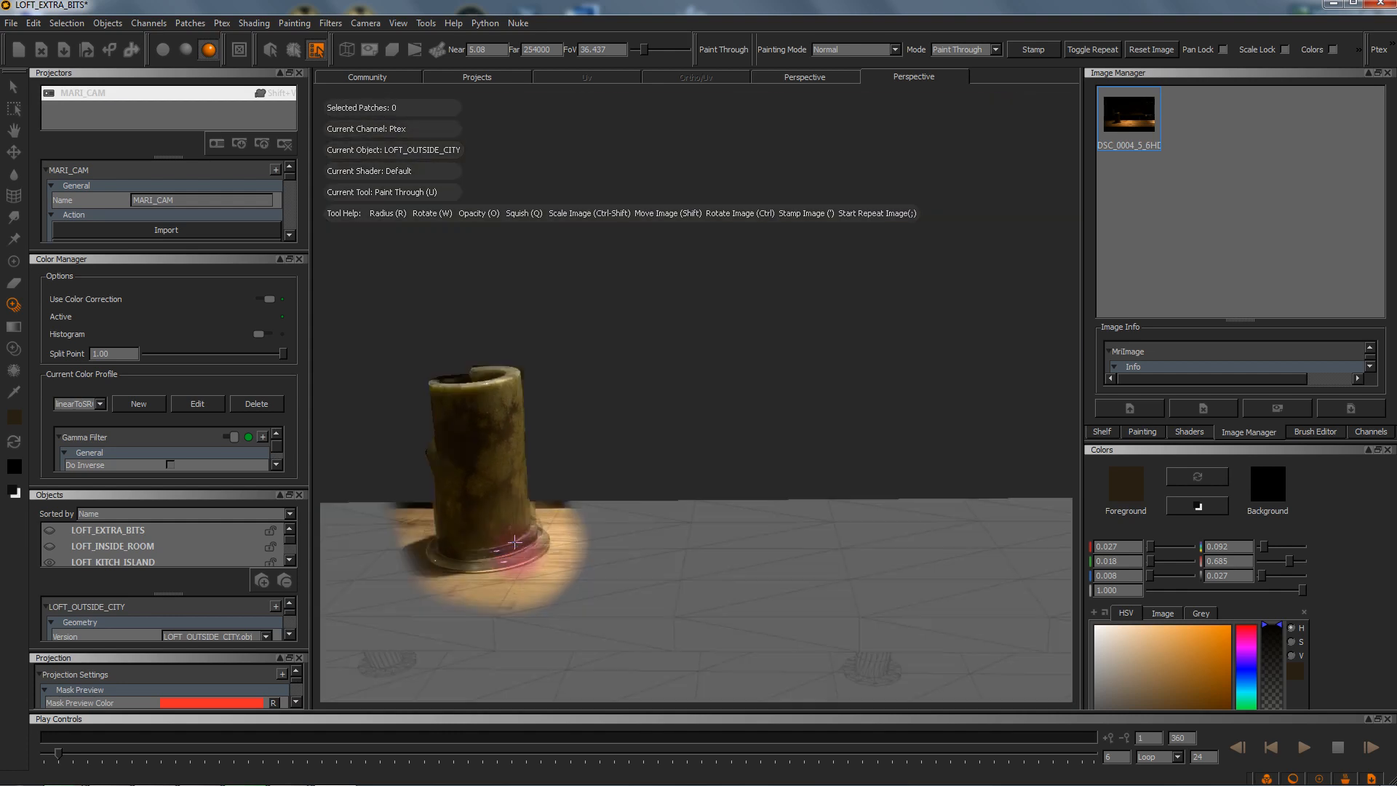
pyautogui.moveTo(434, 517)
pyautogui.mouseDown()
pyautogui.moveTo(510, 470)
pyautogui.moveTo(510, 382)
pyautogui.mouseUp()
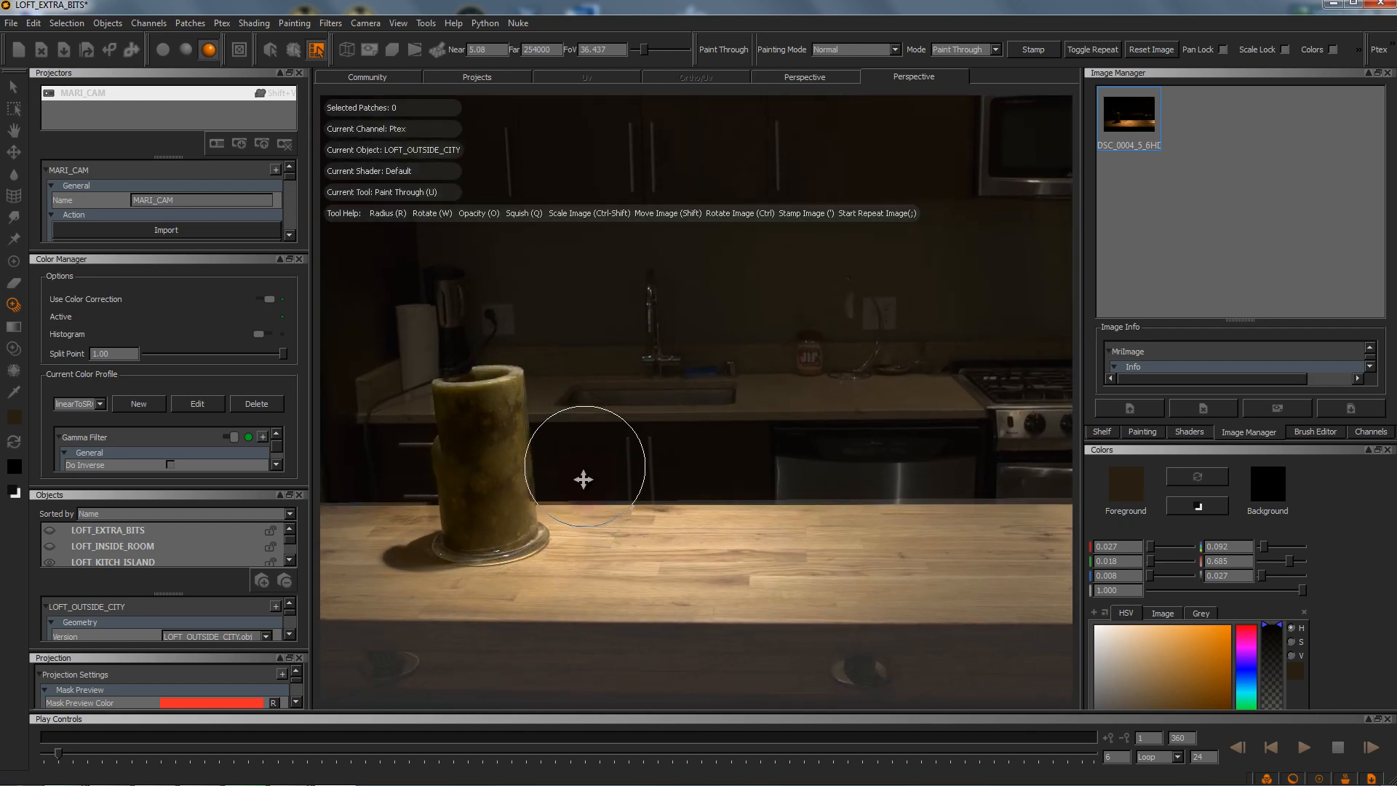
# Step: Paint the candle's shadow and surrounding wooden countertop through from the realigned photo, and move the photo aside
pyautogui.moveTo(499, 421); pyautogui.dragTo(506, 347)
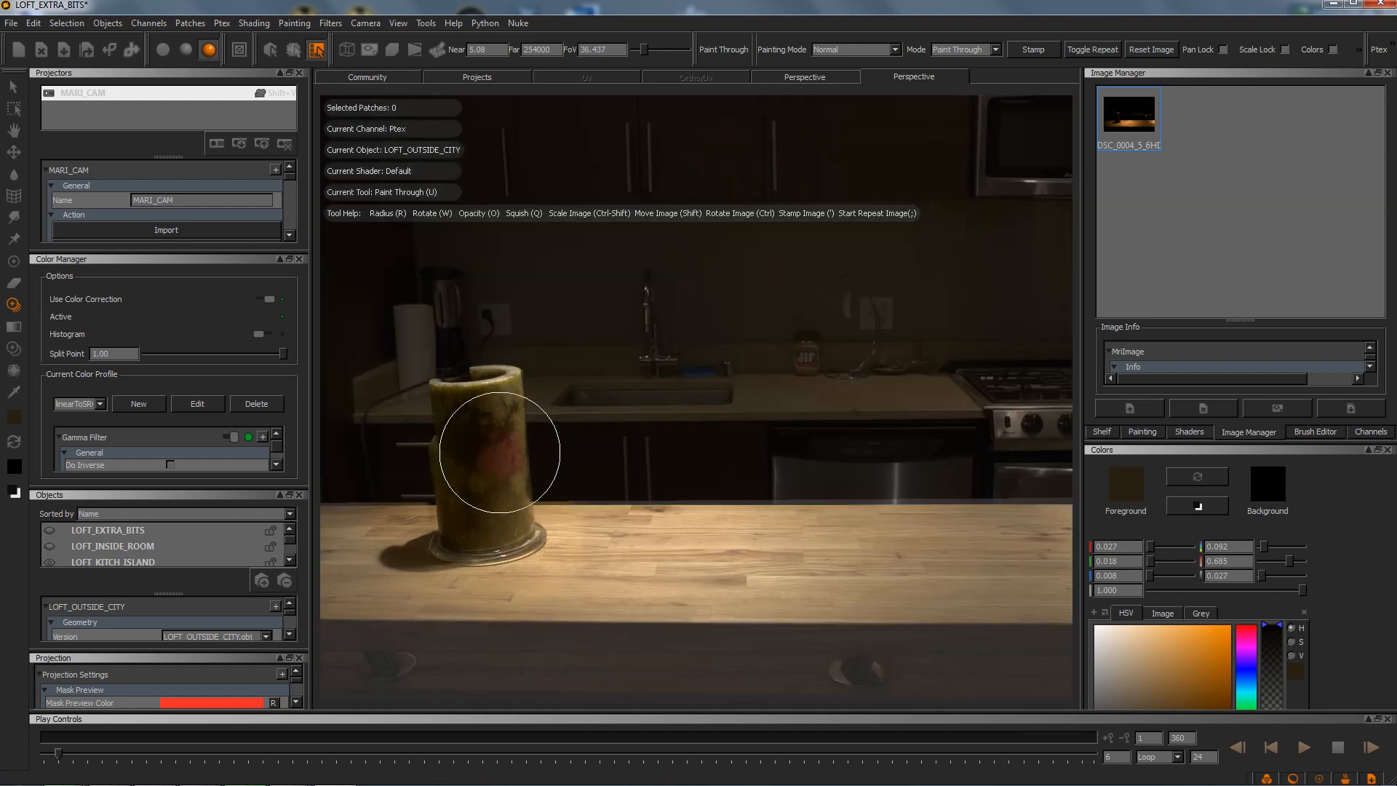
pyautogui.moveTo(443, 399); pyautogui.dragTo(432, 414)
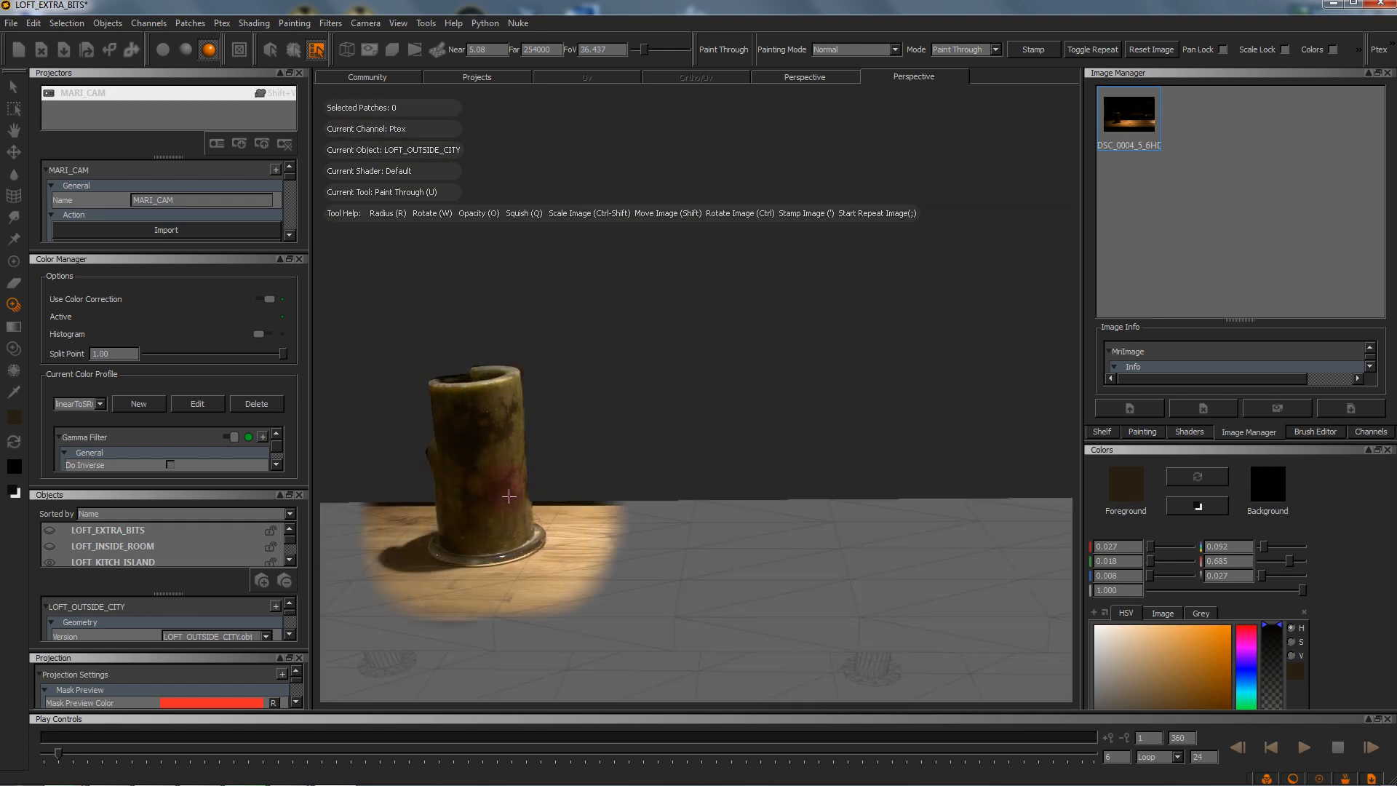
pyautogui.moveTo(502, 557); pyautogui.dragTo(557, 585)
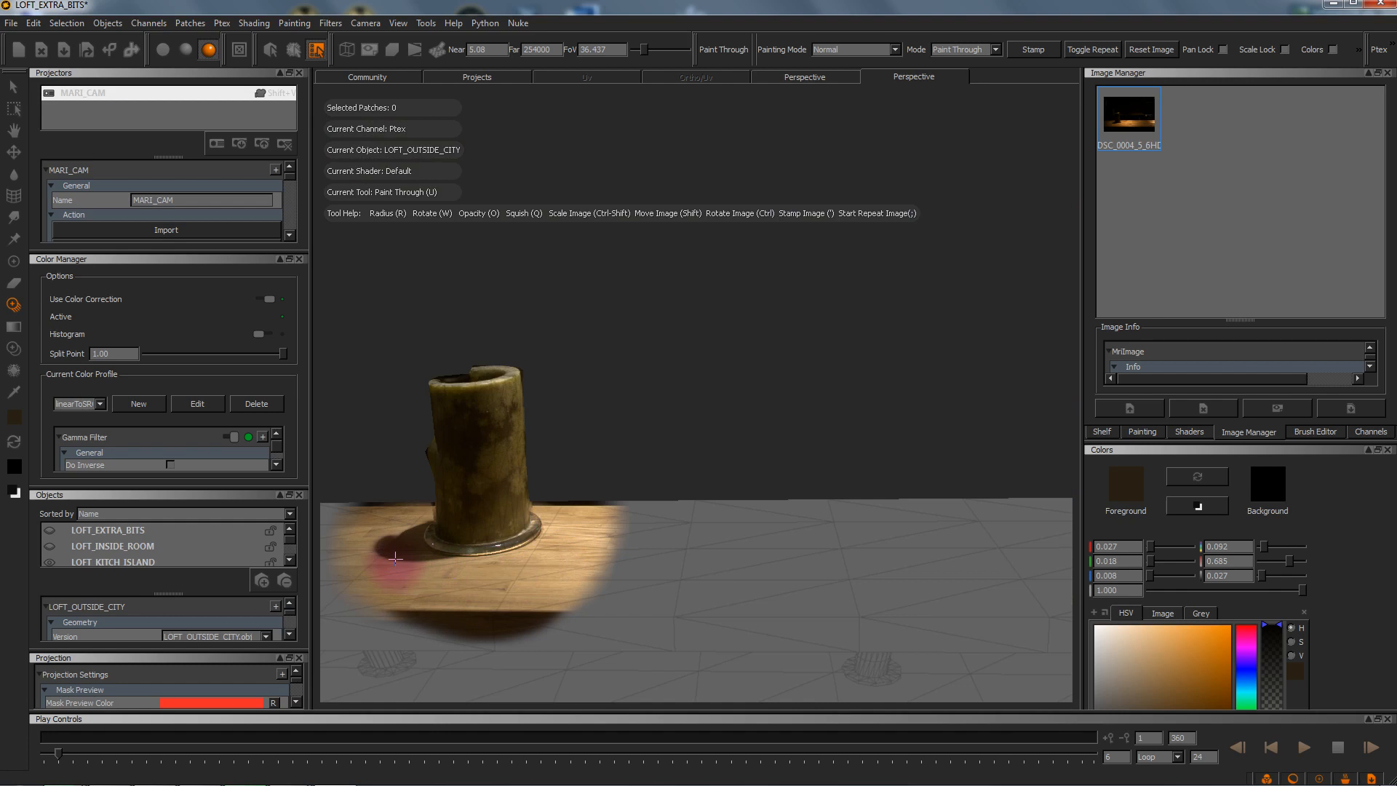
pyautogui.moveTo(397, 567)
pyautogui.mouseDown()
pyautogui.moveTo(452, 577)
pyautogui.moveTo(418, 553)
pyautogui.moveTo(506, 553)
pyautogui.mouseUp()
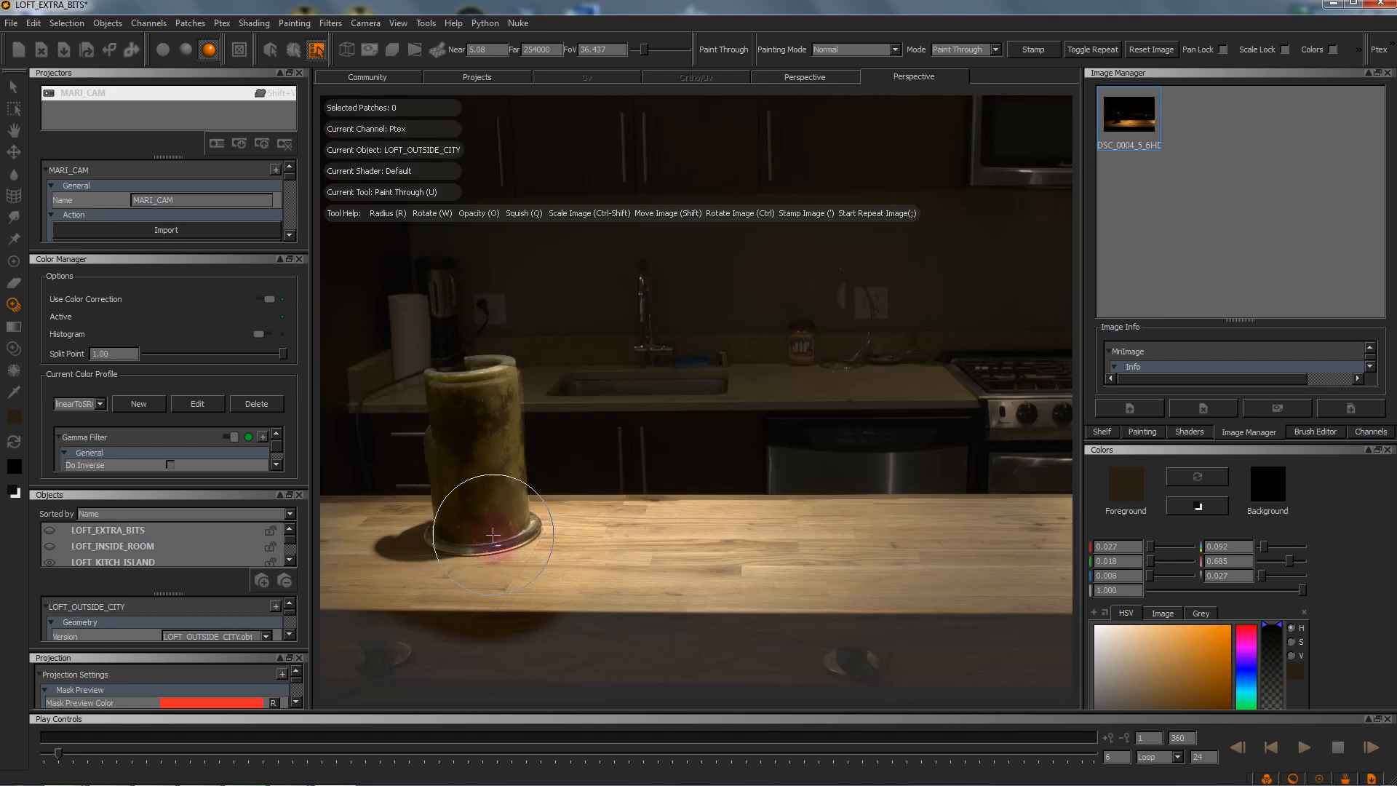
pyautogui.moveTo(555, 443)
pyautogui.keyDown('shift'); pyautogui.mouseDown()
pyautogui.moveTo(1120, 613)
pyautogui.moveTo(1204, 586)
pyautogui.mouseUp(); pyautogui.keyUp('shift')
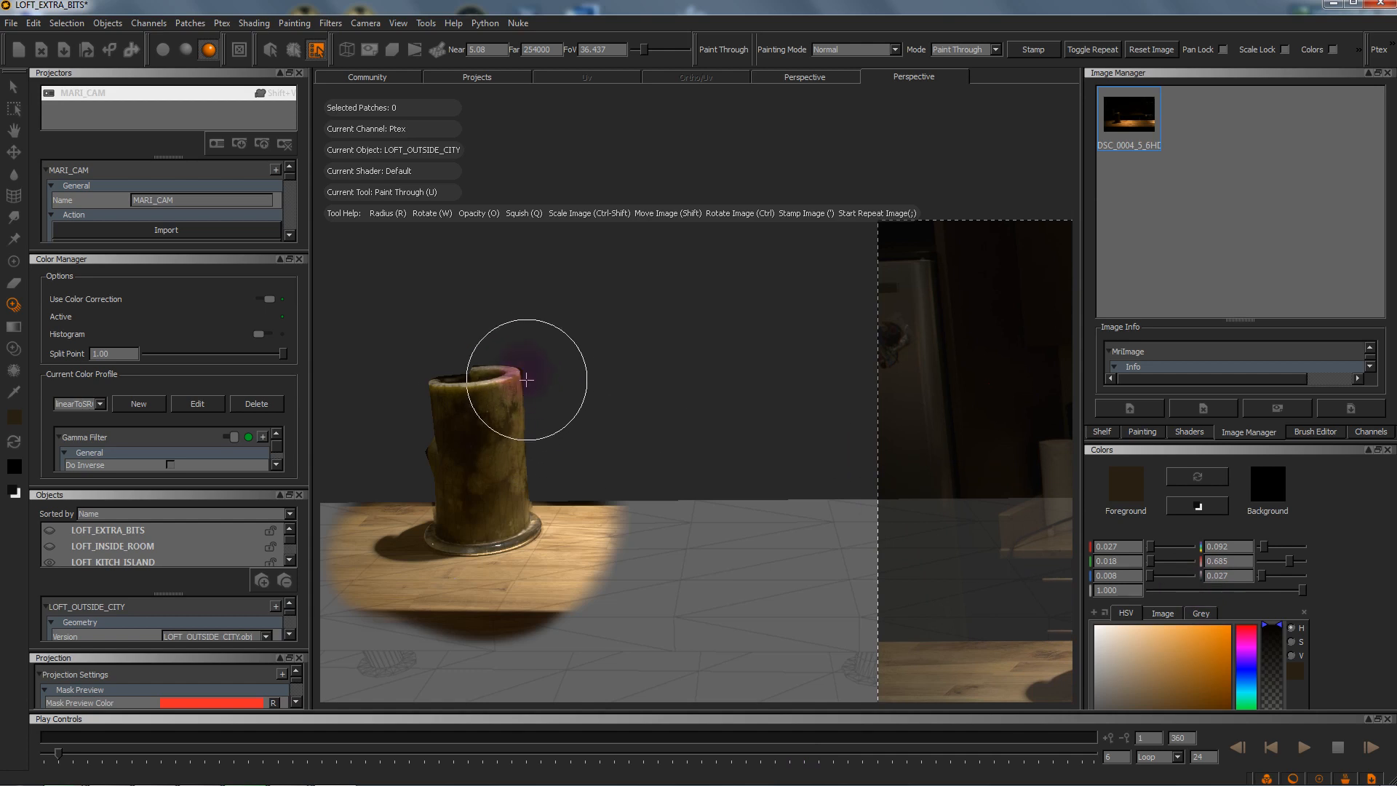
# Step: Try warping the painted candle's upper half with a warp grid, and switch to the Blur tool
pyautogui.click(12, 195)
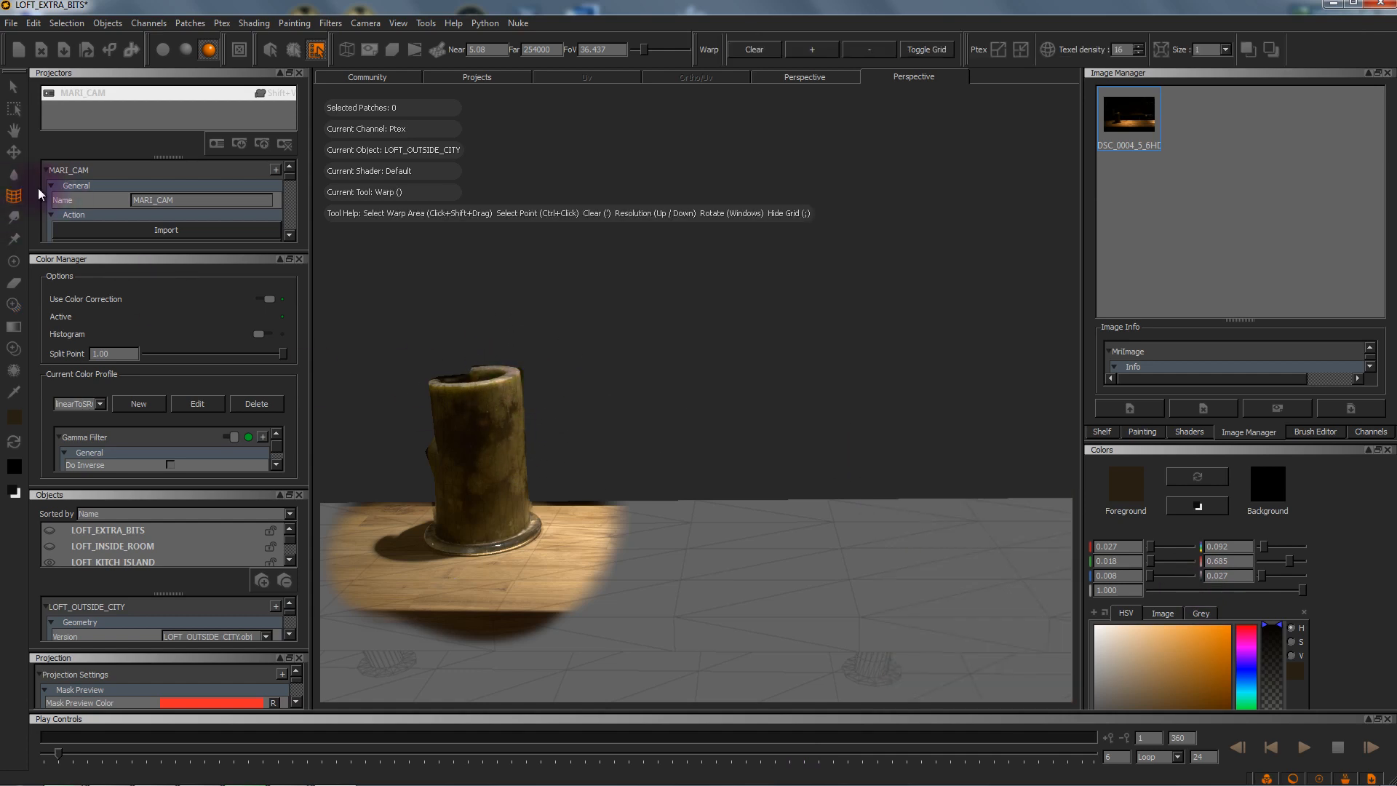
pyautogui.keyDown('shift'); pyautogui.moveTo(499, 426); pyautogui.dragTo(575, 455); pyautogui.keyUp('shift')
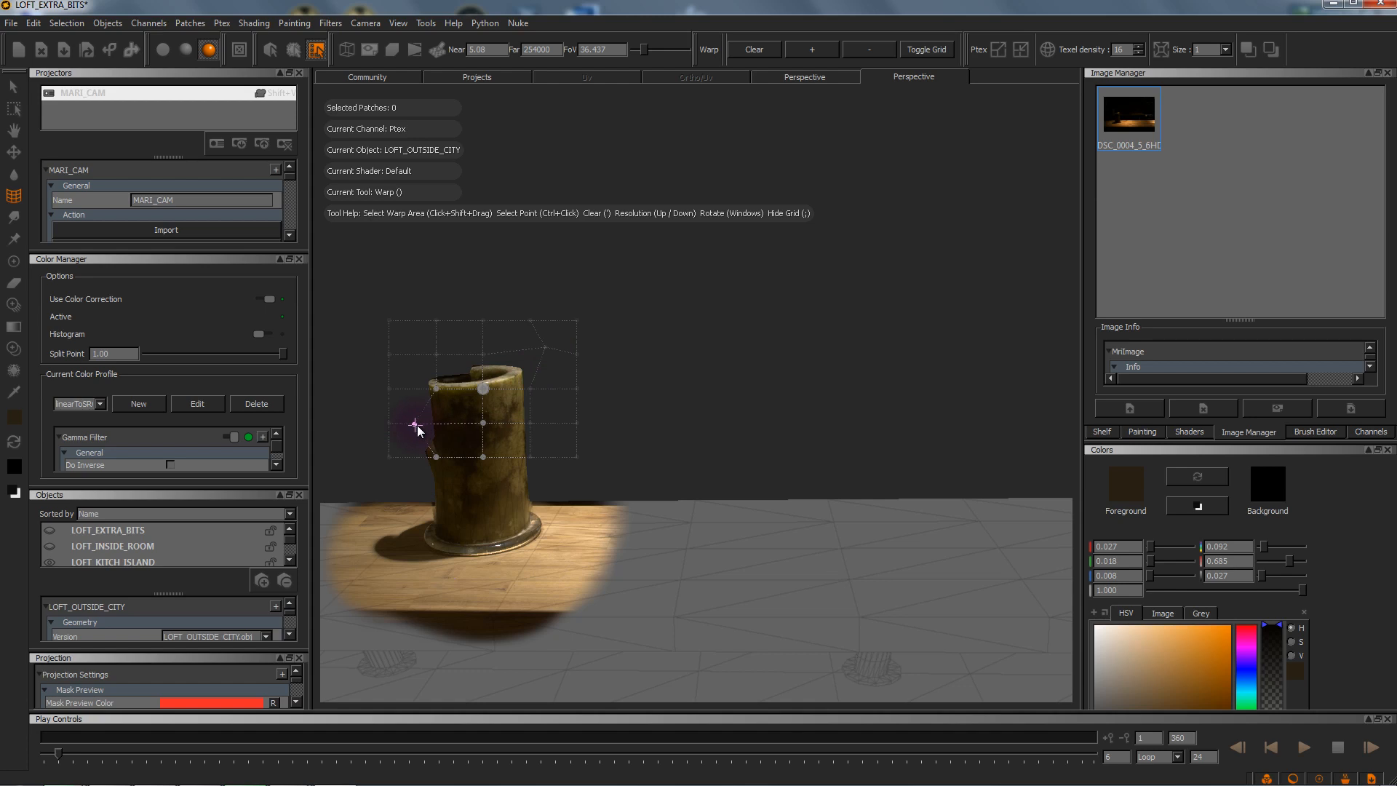
pyautogui.moveTo(382, 423); pyautogui.dragTo(378, 424)
pyautogui.click(14, 179)
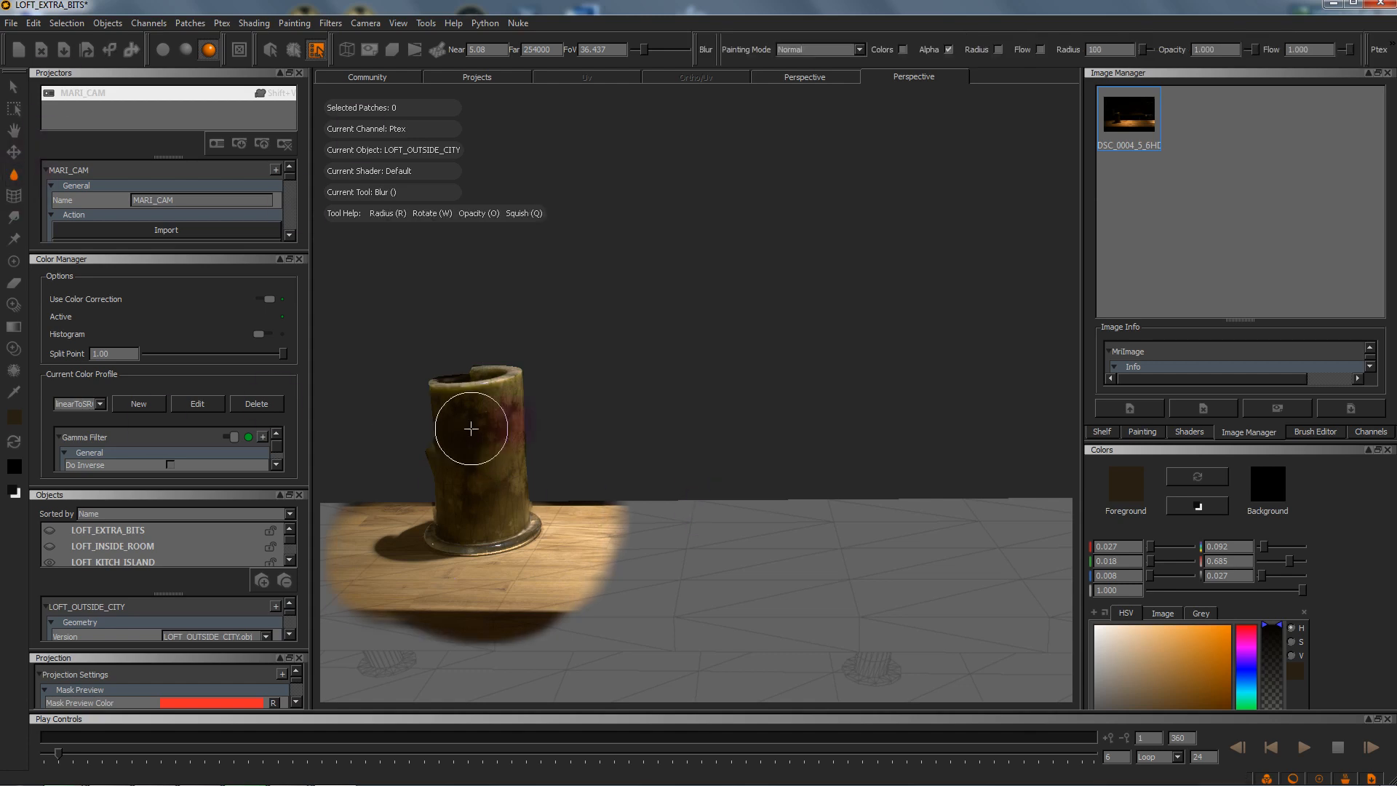
# Step: Examine how the painted candle and countertop line up with the geometry as the view moves, and return to the MARI_CAM view
pyautogui.keyDown('alt'); pyautogui.moveTo(626, 538); pyautogui.dragTo(753, 499, button='middle'); pyautogui.keyUp('alt')
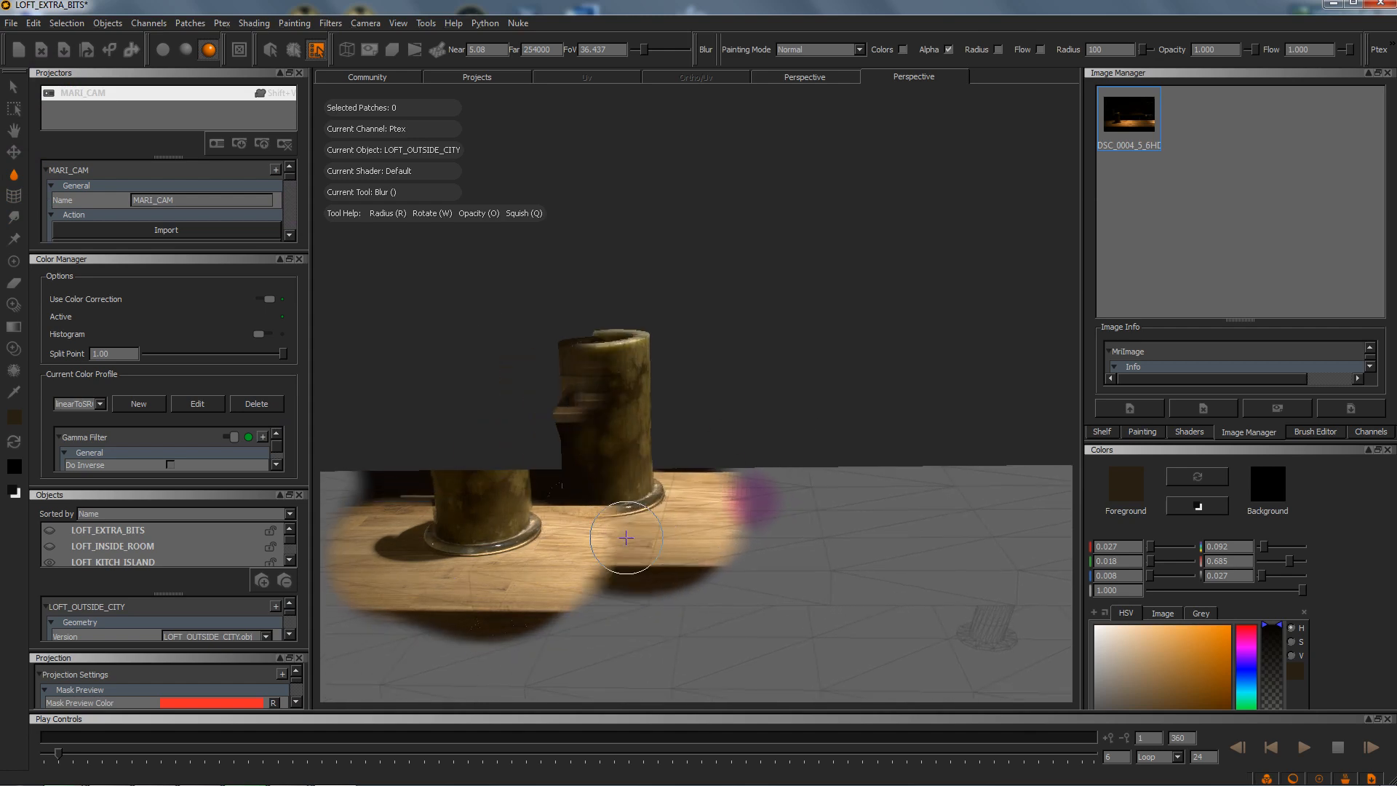
pyautogui.keyDown('alt'); pyautogui.moveTo(588, 522); pyautogui.dragTo(651, 534, button='middle'); pyautogui.keyUp('alt')
pyautogui.keyDown('alt'); pyautogui.moveTo(652, 534); pyautogui.dragTo(836, 491, button='right'); pyautogui.keyUp('alt')
pyautogui.keyDown('alt'); pyautogui.moveTo(698, 595); pyautogui.dragTo(702, 333, button='middle'); pyautogui.keyUp('alt')
pyautogui.keyDown('alt'); pyautogui.moveTo(764, 537); pyautogui.dragTo(858, 604, button='middle'); pyautogui.keyUp('alt')
pyautogui.keyDown('alt'); pyautogui.moveTo(798, 437); pyautogui.dragTo(791, 468, button='right'); pyautogui.keyUp('alt')
pyautogui.moveTo(791, 468)
pyautogui.keyDown('alt'); pyautogui.mouseDown(button='middle')
pyautogui.moveTo(713, 535)
pyautogui.moveTo(788, 536)
pyautogui.mouseUp(button='middle'); pyautogui.keyUp('alt')
pyautogui.keyDown('alt'); pyautogui.moveTo(788, 536); pyautogui.dragTo(708, 523, button='right'); pyautogui.keyUp('alt')
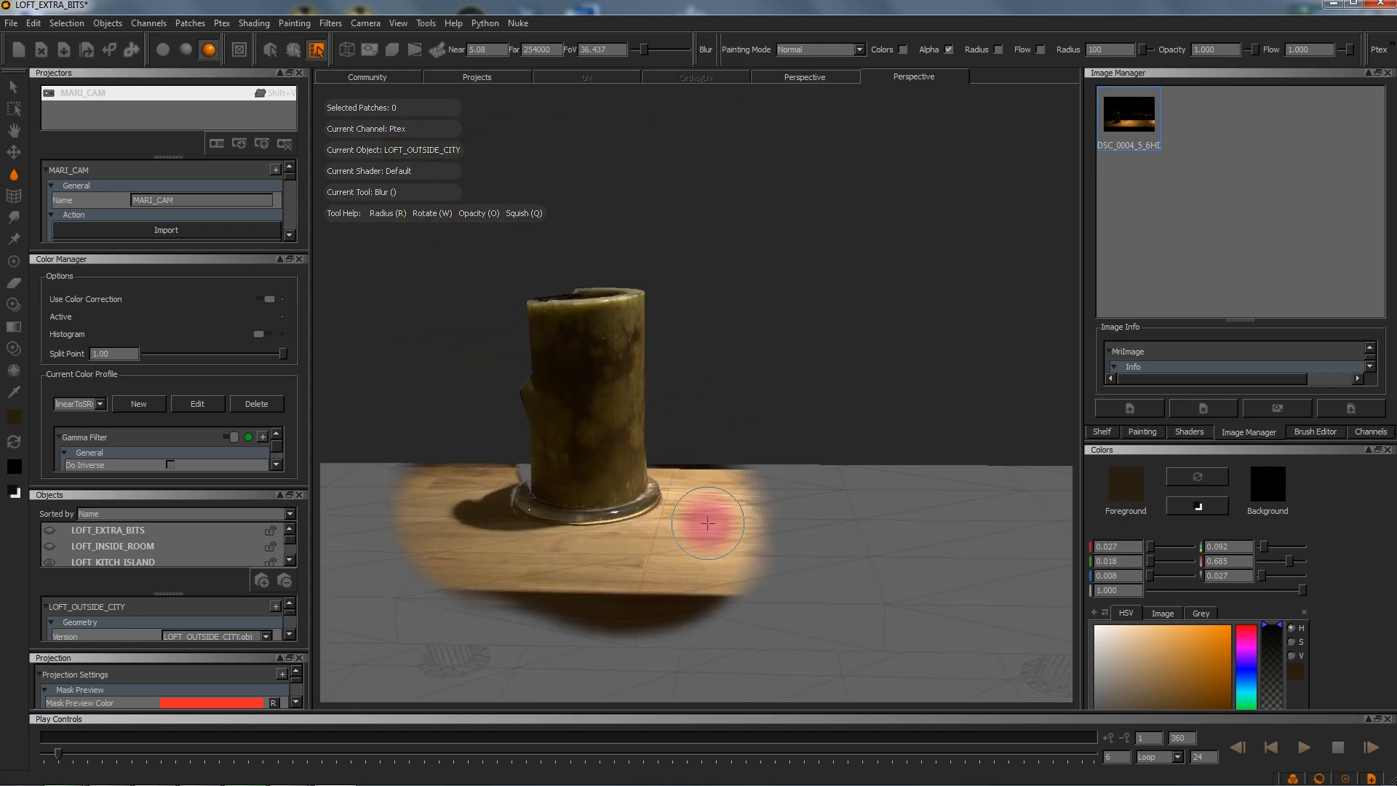
pyautogui.hotkey('shift', 'v')
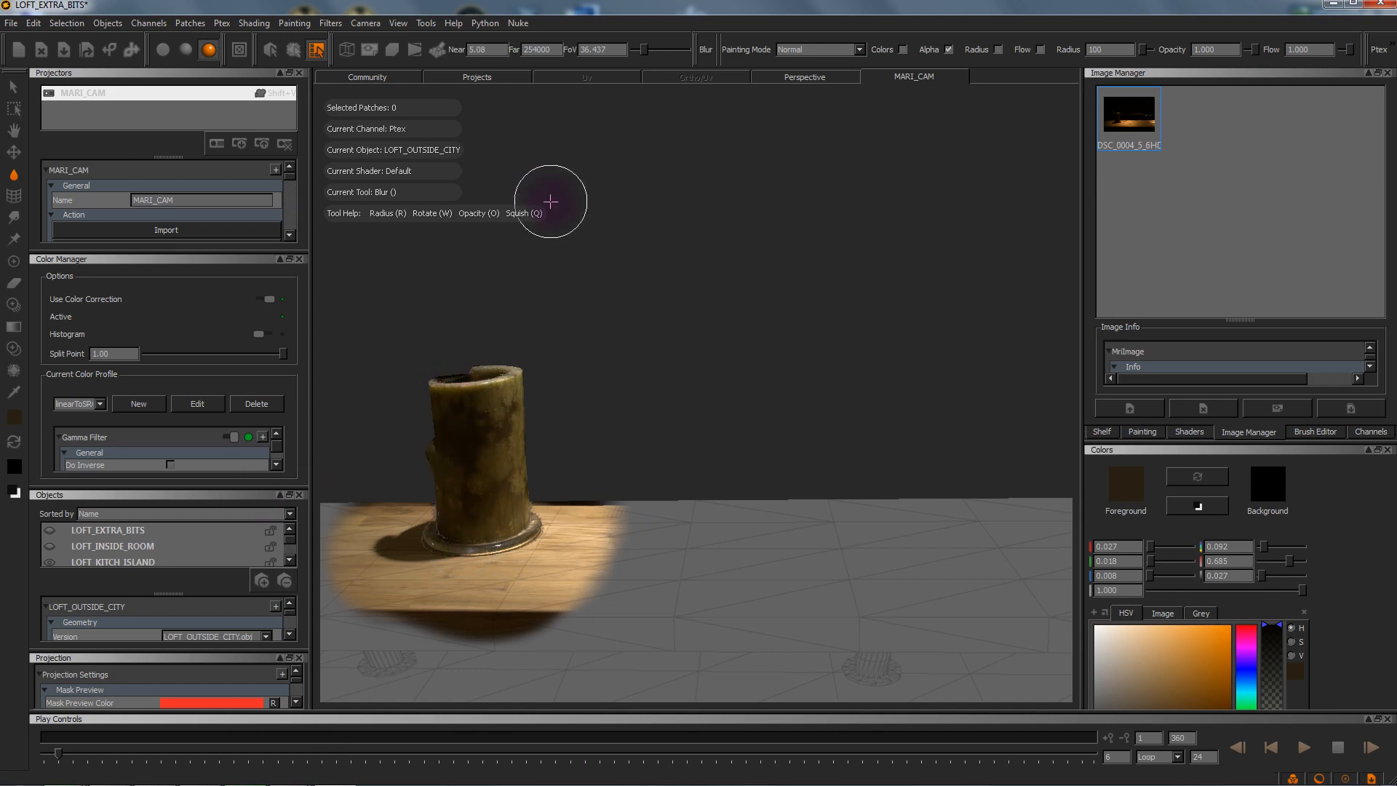
pyautogui.keyDown('alt'); pyautogui.moveTo(600, 489); pyautogui.dragTo(666, 473, button='middle'); pyautogui.keyUp('alt')
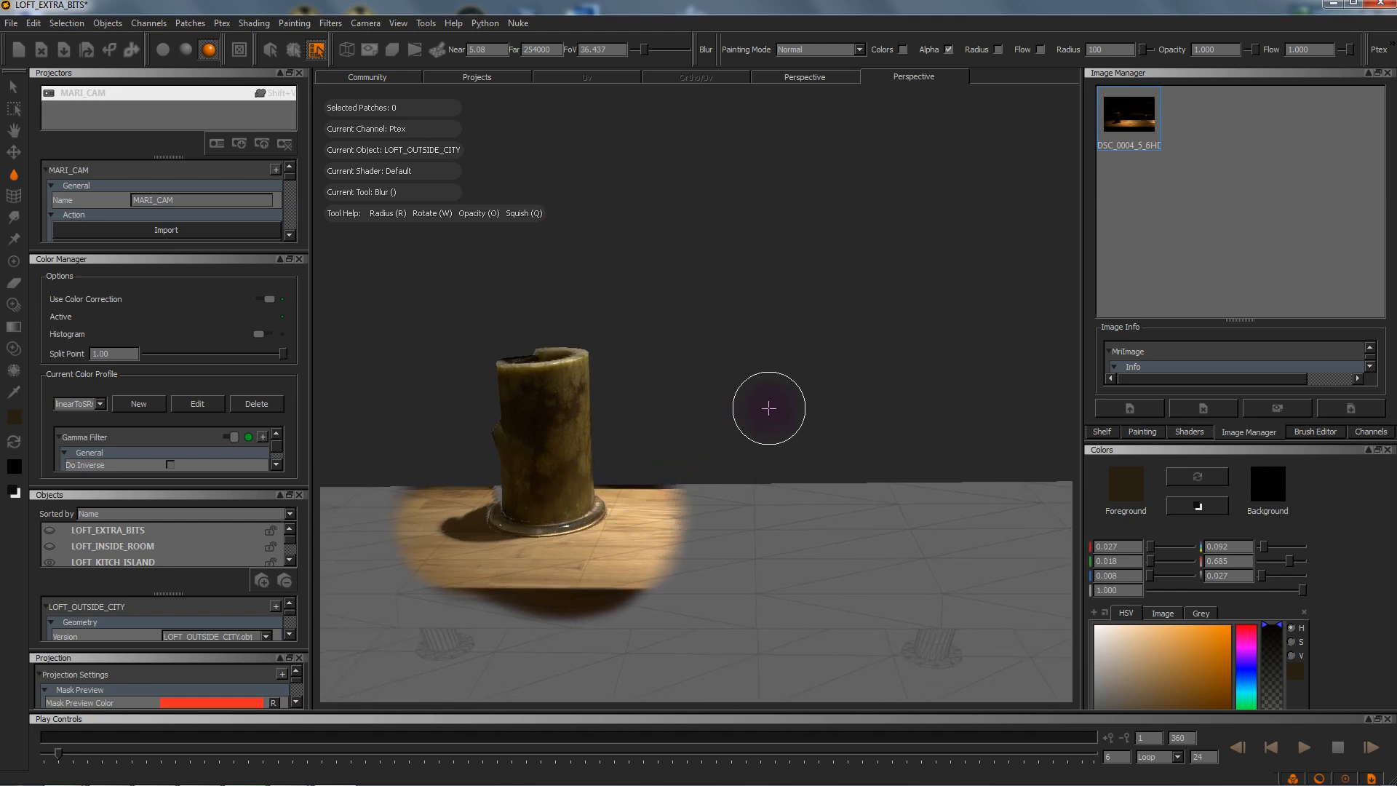
pyautogui.hotkey('shift', 'v')
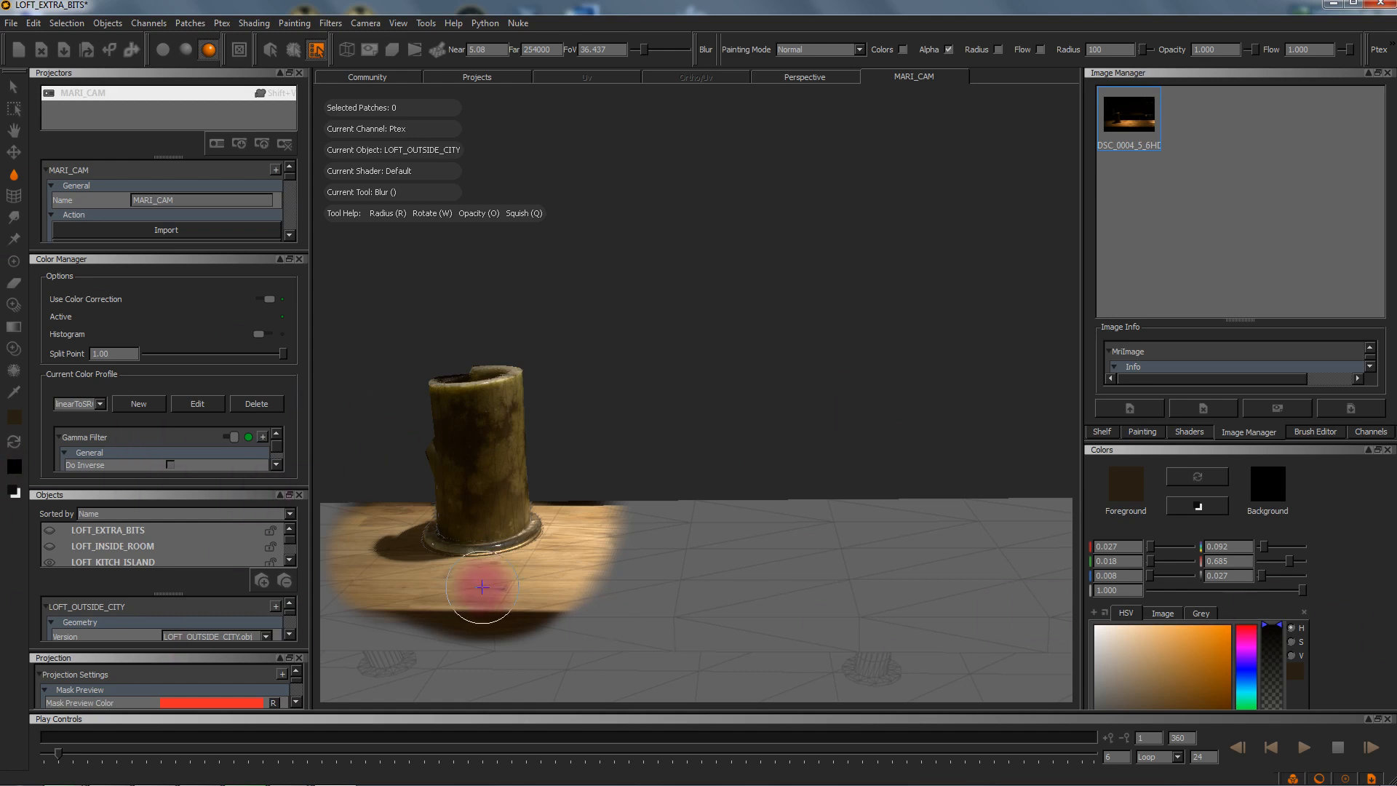
# Step: Realign and rescale the kitchen photo over the island, paint the full wooden countertop and front through, and bake the paint
pyautogui.click(14, 305)
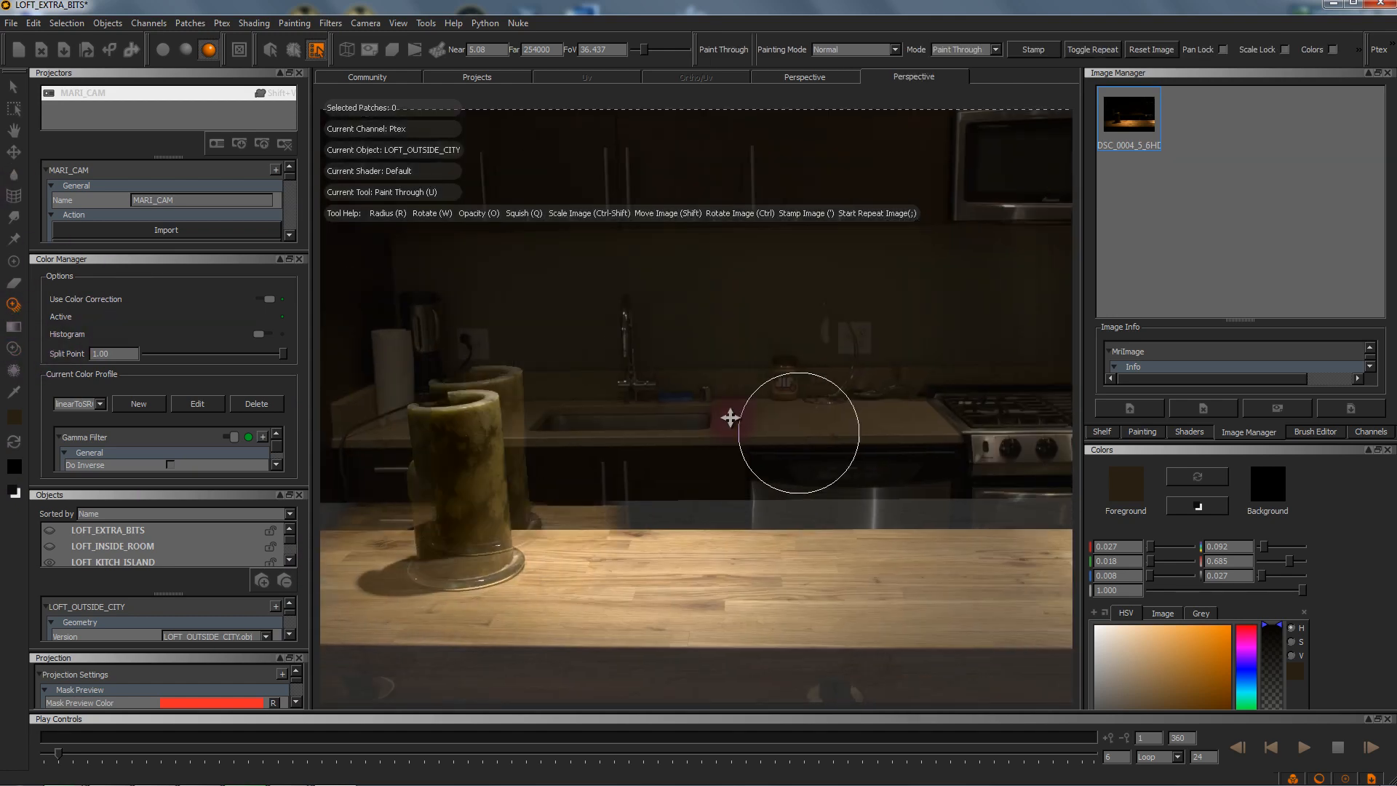
pyautogui.moveTo(730, 417)
pyautogui.keyDown('shift'); pyautogui.mouseDown()
pyautogui.moveTo(686, 362)
pyautogui.moveTo(720, 434)
pyautogui.mouseUp(); pyautogui.keyUp('shift')
pyautogui.keyDown('ctrl'); pyautogui.keyDown('shift'); pyautogui.moveTo(833, 488); pyautogui.dragTo(784, 474); pyautogui.keyUp('shift'); pyautogui.keyUp('ctrl')
pyautogui.moveTo(820, 478)
pyautogui.keyDown('ctrl'); pyautogui.keyDown('shift'); pyautogui.mouseDown()
pyautogui.moveTo(702, 440)
pyautogui.moveTo(654, 477)
pyautogui.moveTo(650, 625)
pyautogui.mouseUp(); pyautogui.keyUp('shift'); pyautogui.keyUp('ctrl')
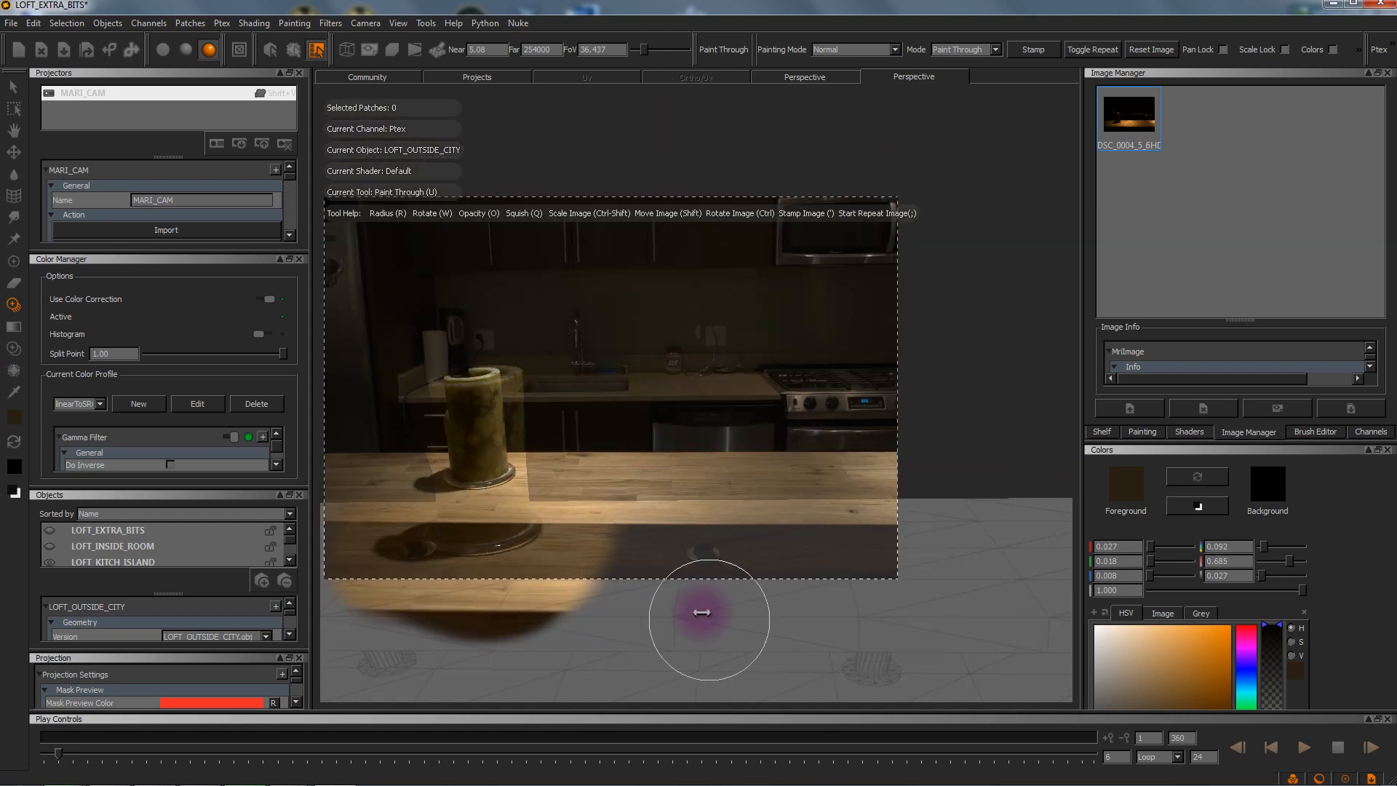
pyautogui.moveTo(657, 544)
pyautogui.keyDown('ctrl'); pyautogui.keyDown('shift'); pyautogui.mouseDown()
pyautogui.moveTo(670, 561)
pyautogui.moveTo(840, 538)
pyautogui.mouseUp(); pyautogui.keyUp('shift'); pyautogui.keyUp('ctrl')
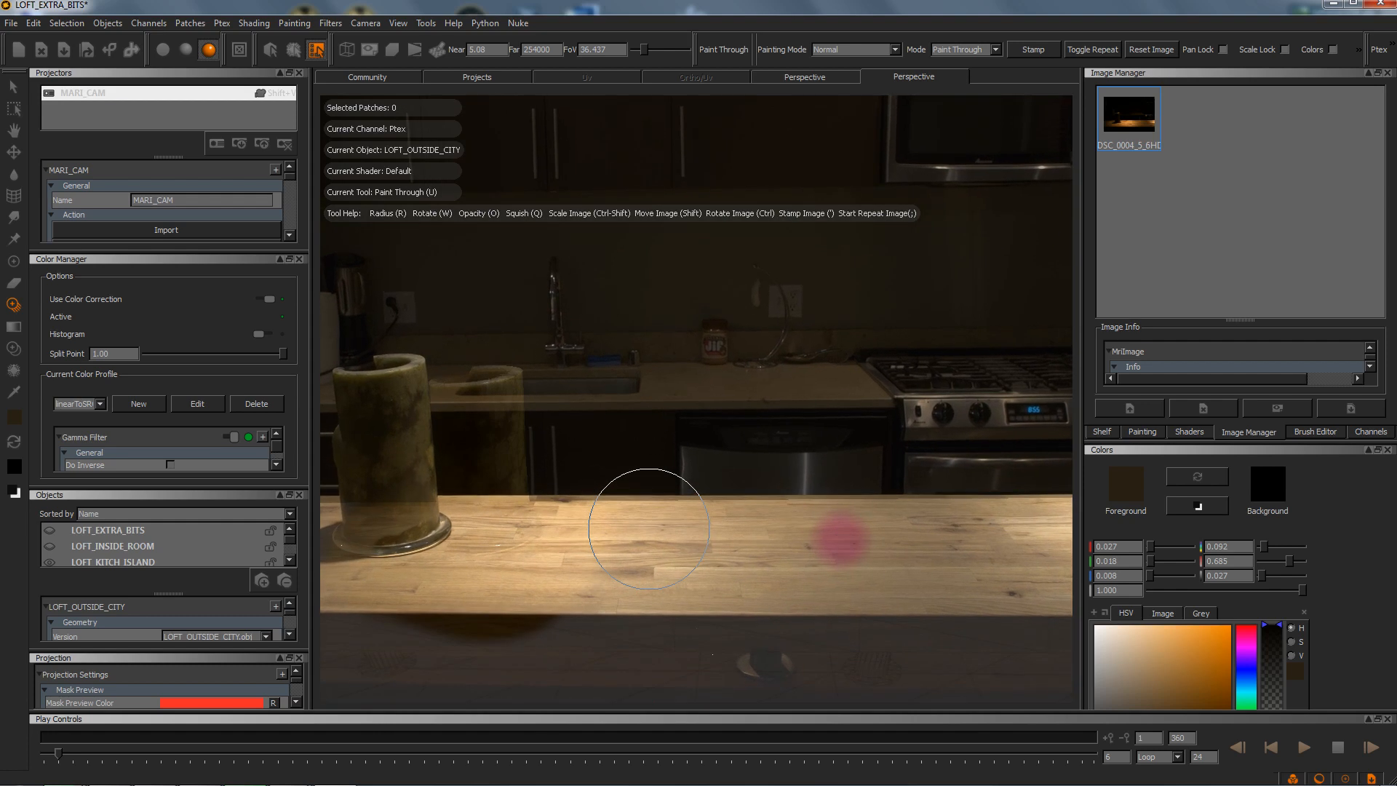
pyautogui.moveTo(670, 576)
pyautogui.keyDown('shift'); pyautogui.mouseDown()
pyautogui.moveTo(772, 574)
pyautogui.moveTo(748, 631)
pyautogui.moveTo(739, 614)
pyautogui.moveTo(724, 635)
pyautogui.moveTo(742, 635)
pyautogui.moveTo(631, 636)
pyautogui.moveTo(611, 654)
pyautogui.moveTo(323, 654)
pyautogui.moveTo(841, 670)
pyautogui.moveTo(727, 636)
pyautogui.moveTo(924, 570)
pyautogui.moveTo(916, 528)
pyautogui.moveTo(746, 509)
pyautogui.moveTo(664, 521)
pyautogui.moveTo(639, 502)
pyautogui.moveTo(603, 520)
pyautogui.moveTo(951, 574)
pyautogui.moveTo(1068, 642)
pyautogui.mouseUp(); pyautogui.keyUp('shift')
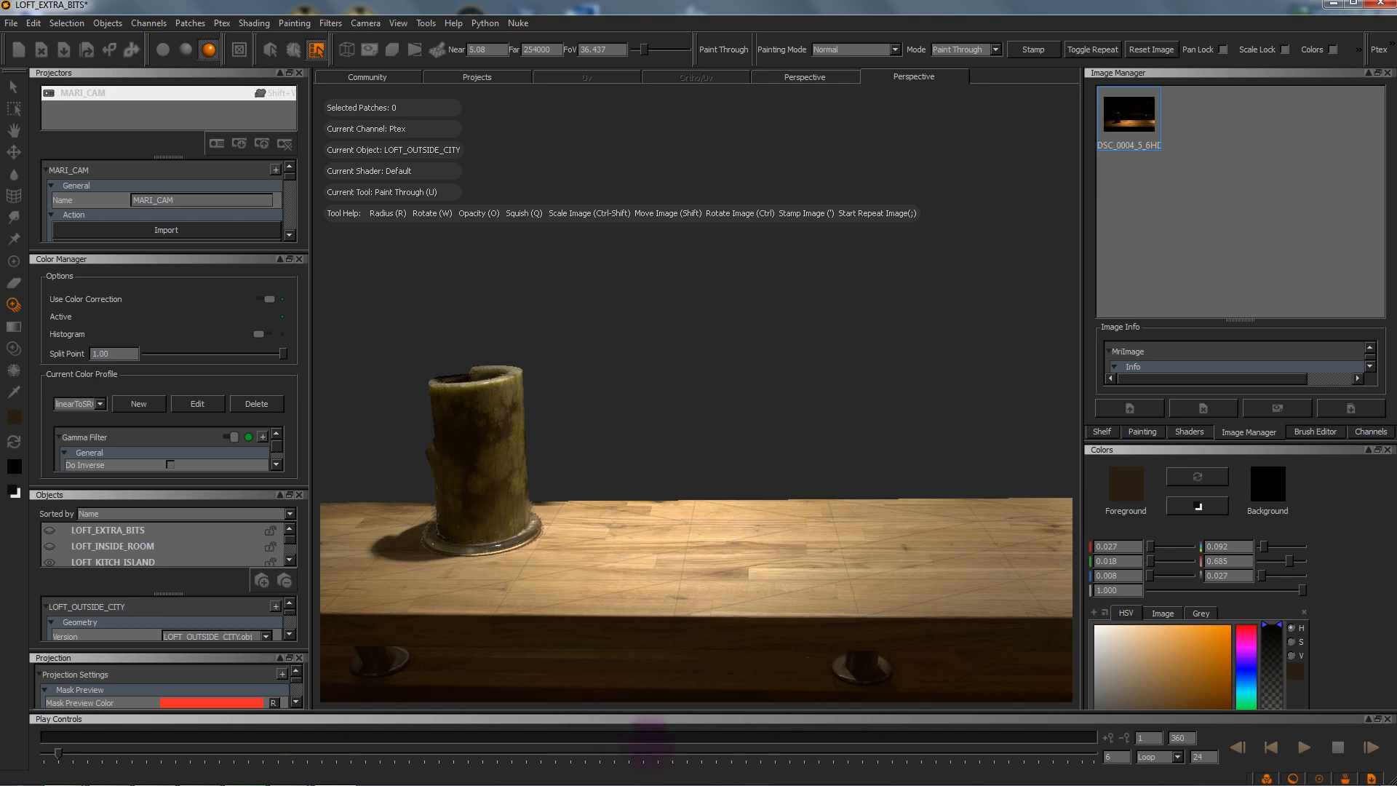
pyautogui.press('b')
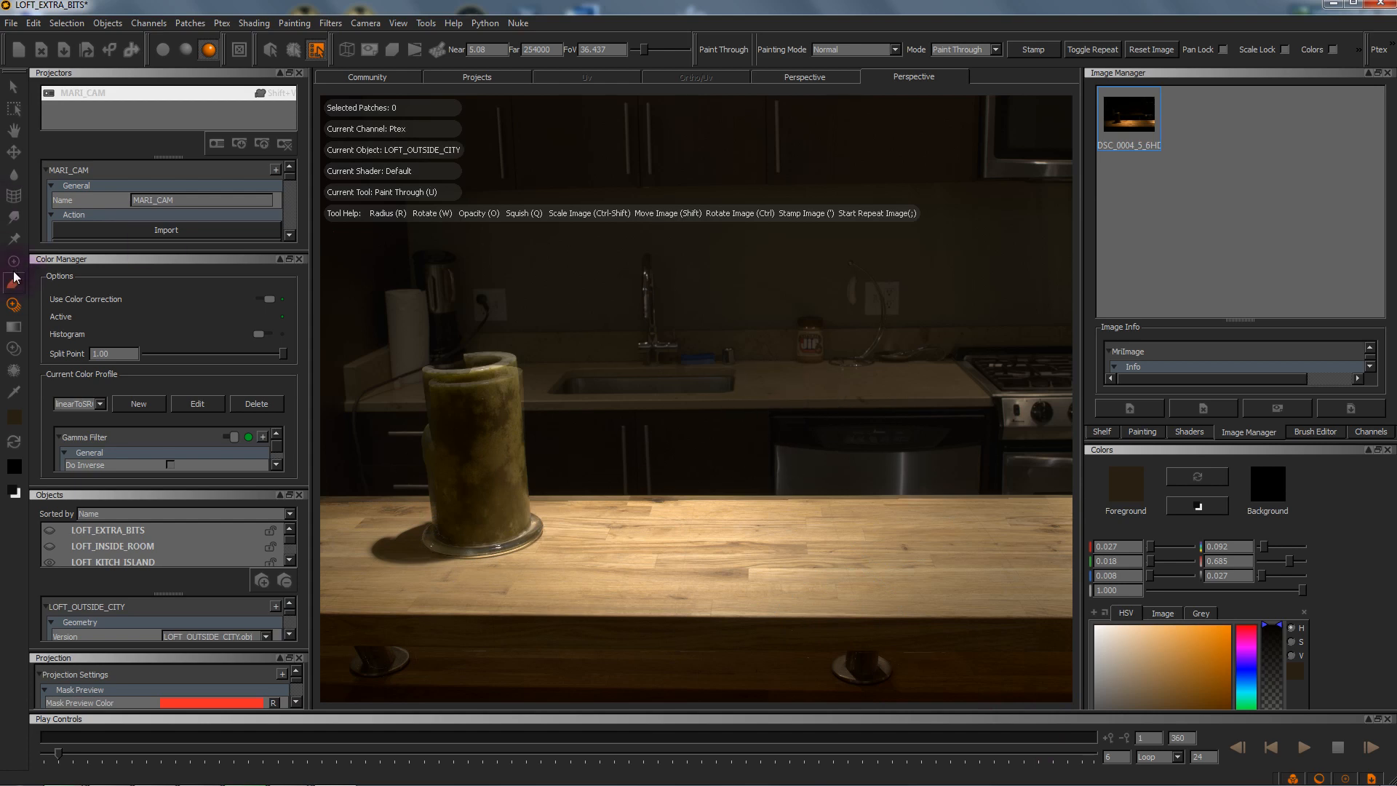
# Step: Examine the MARI_CAM projector's image, painting, path and transformation settings, with Paint Through active
pyautogui.click(15, 131)
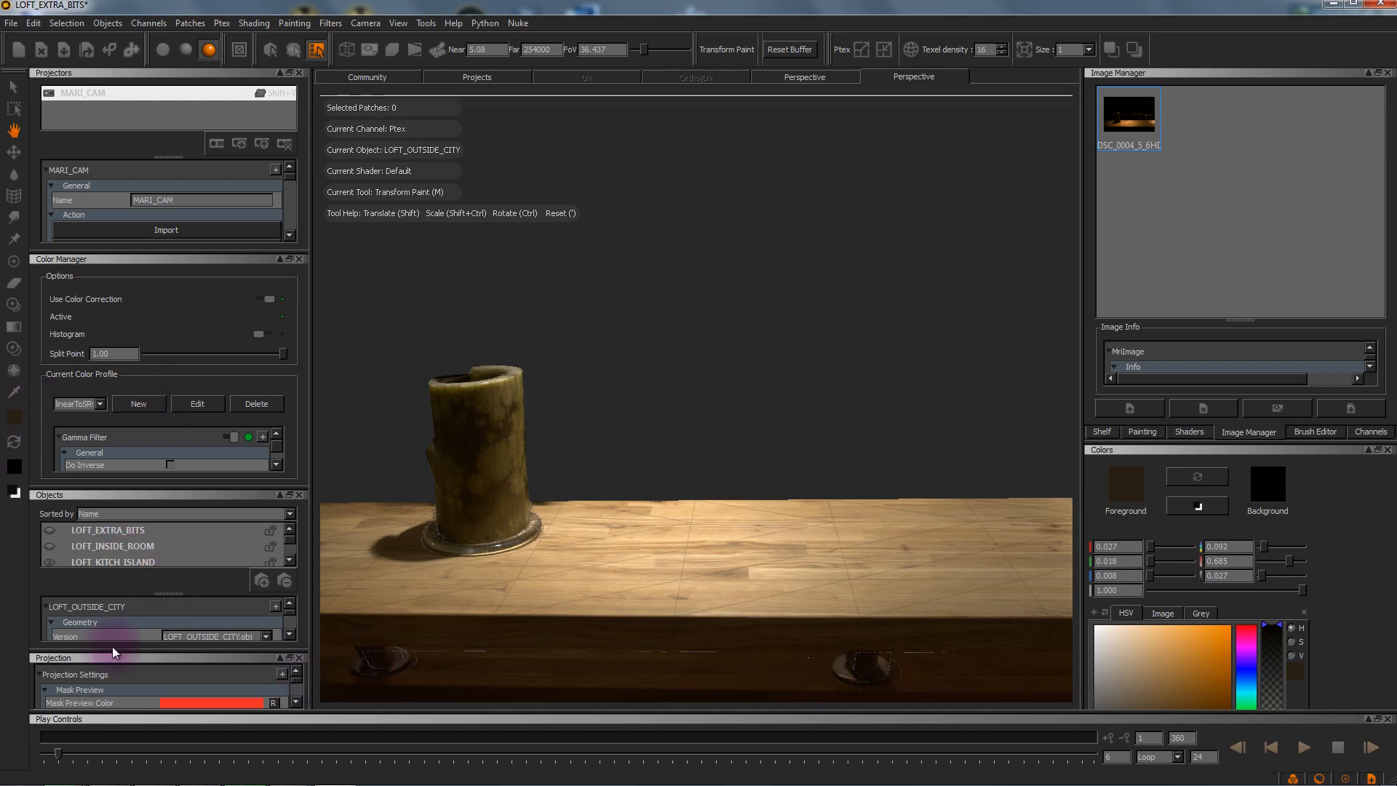
pyautogui.click(12, 309)
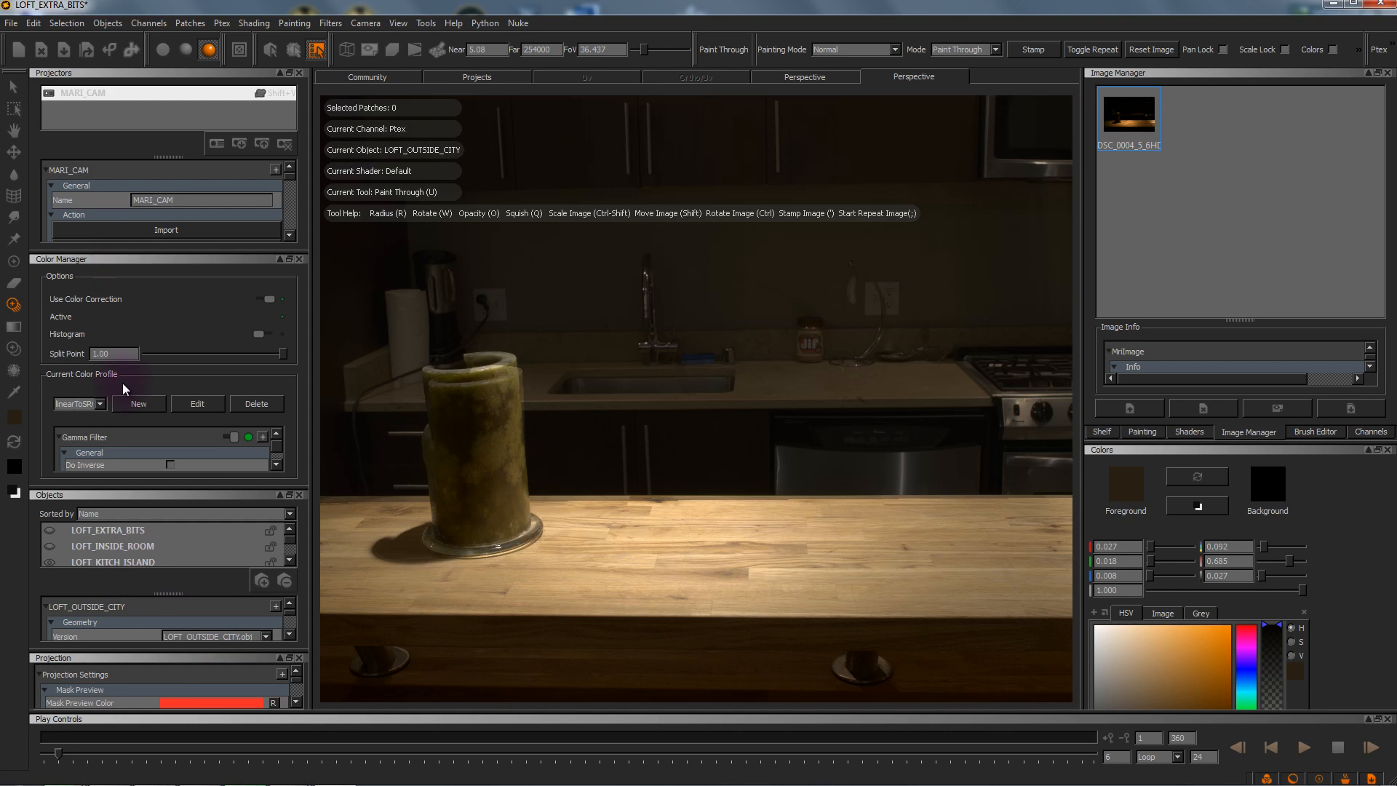
pyautogui.scroll(-5, 94, 207)
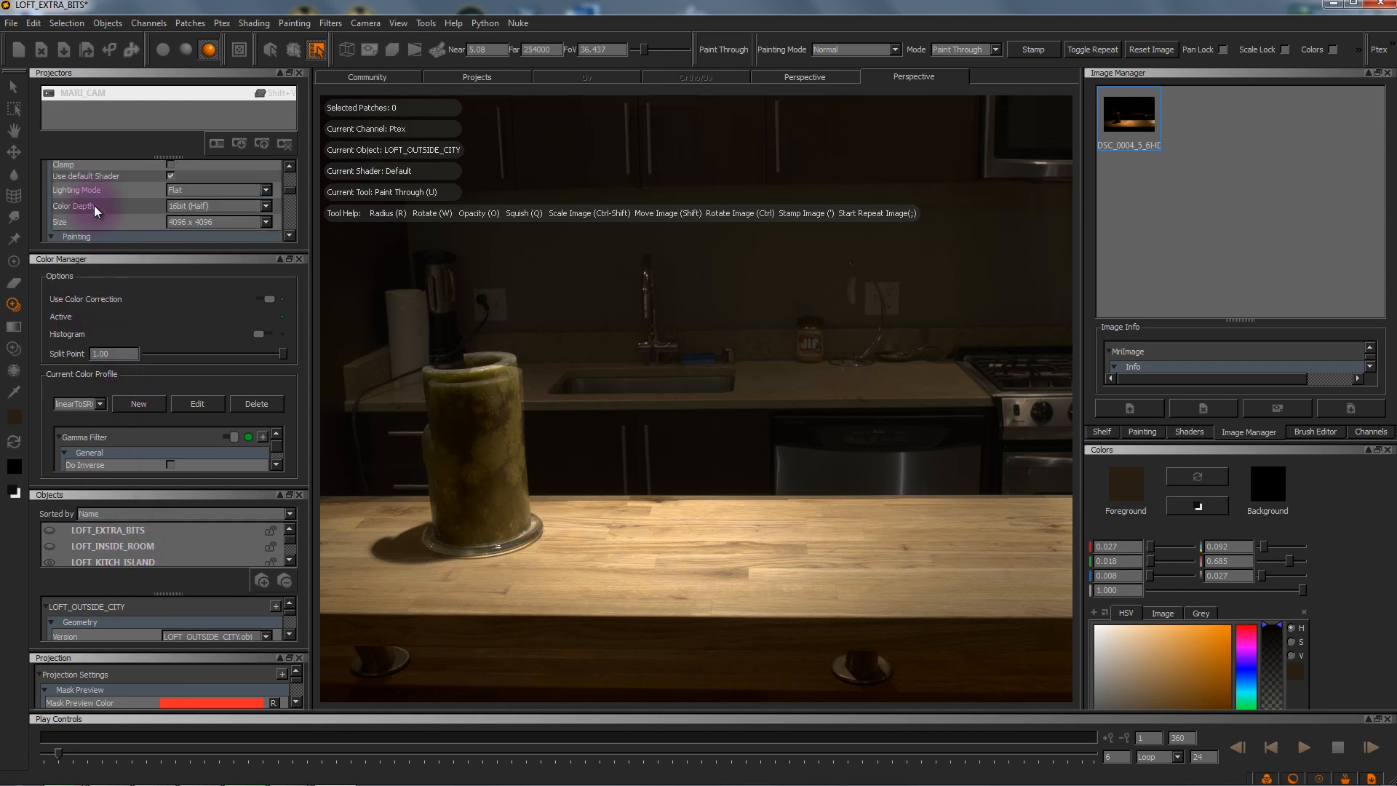
pyautogui.scroll(-2, 105, 196)
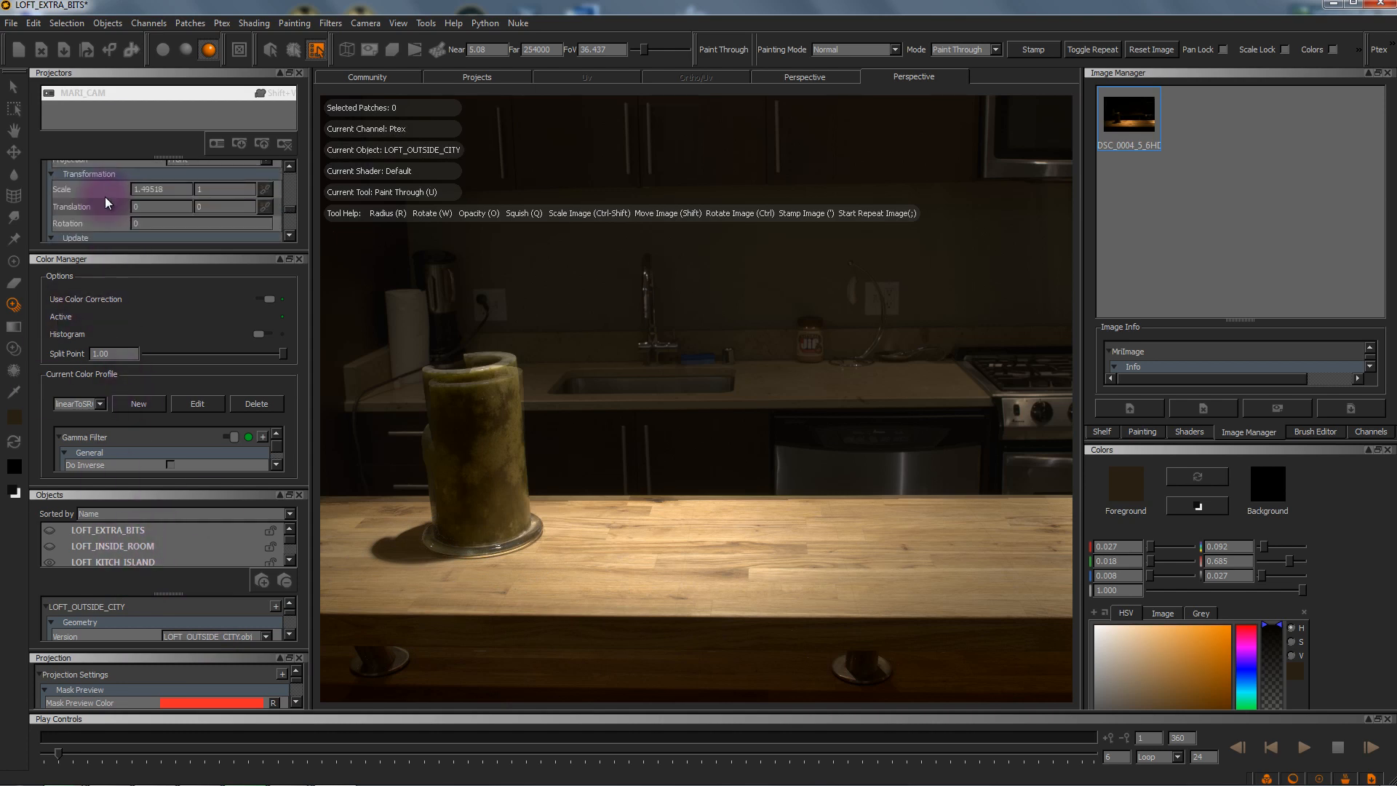
pyautogui.scroll(-6, 112, 203)
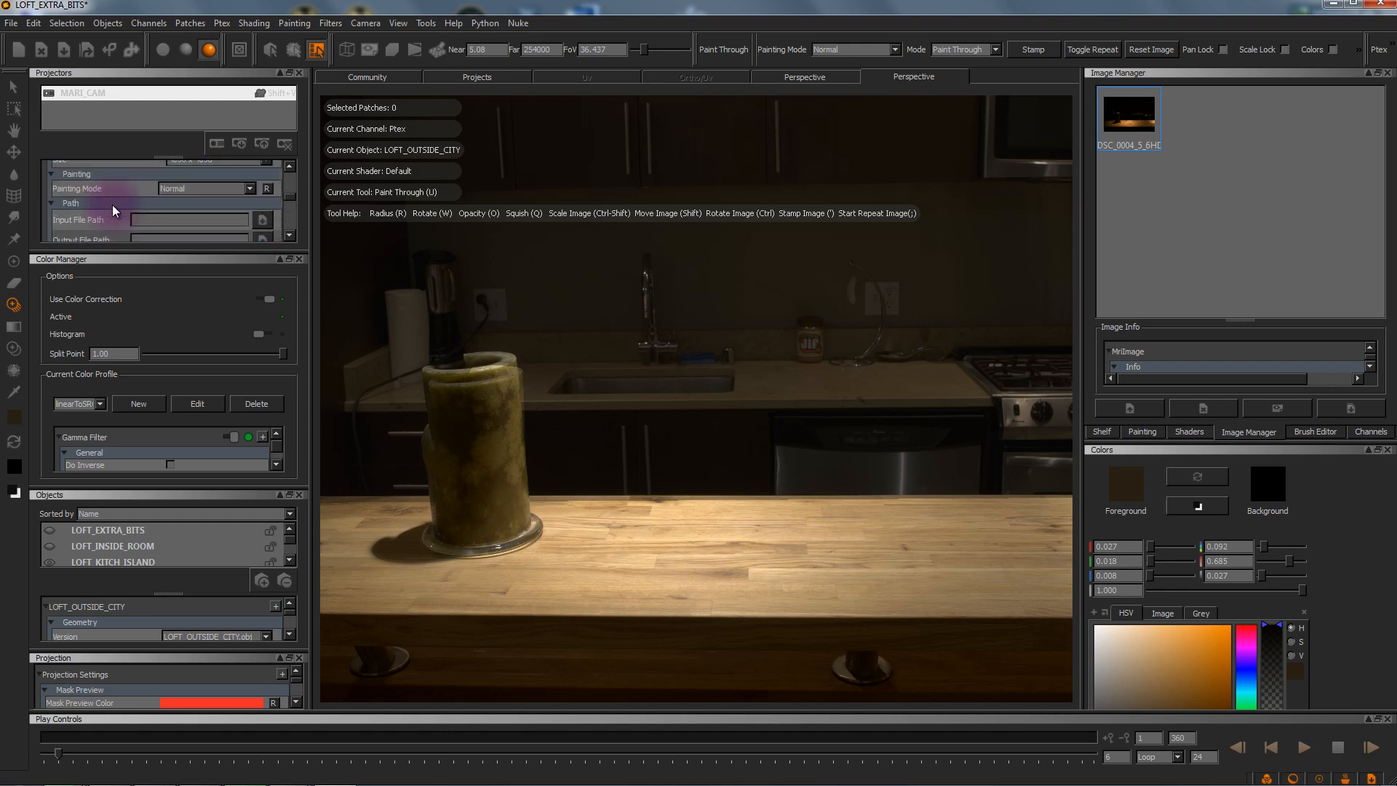
pyautogui.scroll(3, 112, 204)
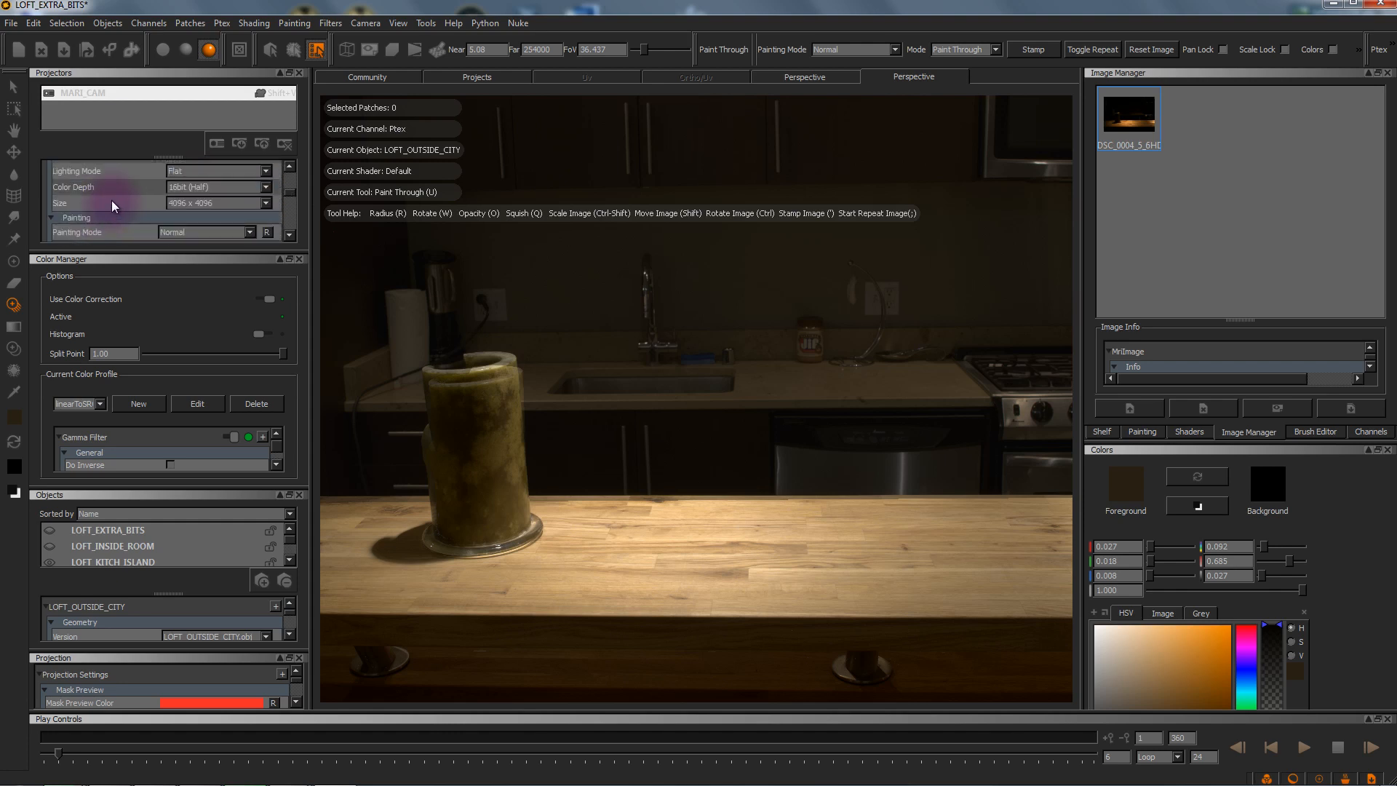
pyautogui.scroll(3, 116, 202)
pyautogui.scroll(4, 102, 197)
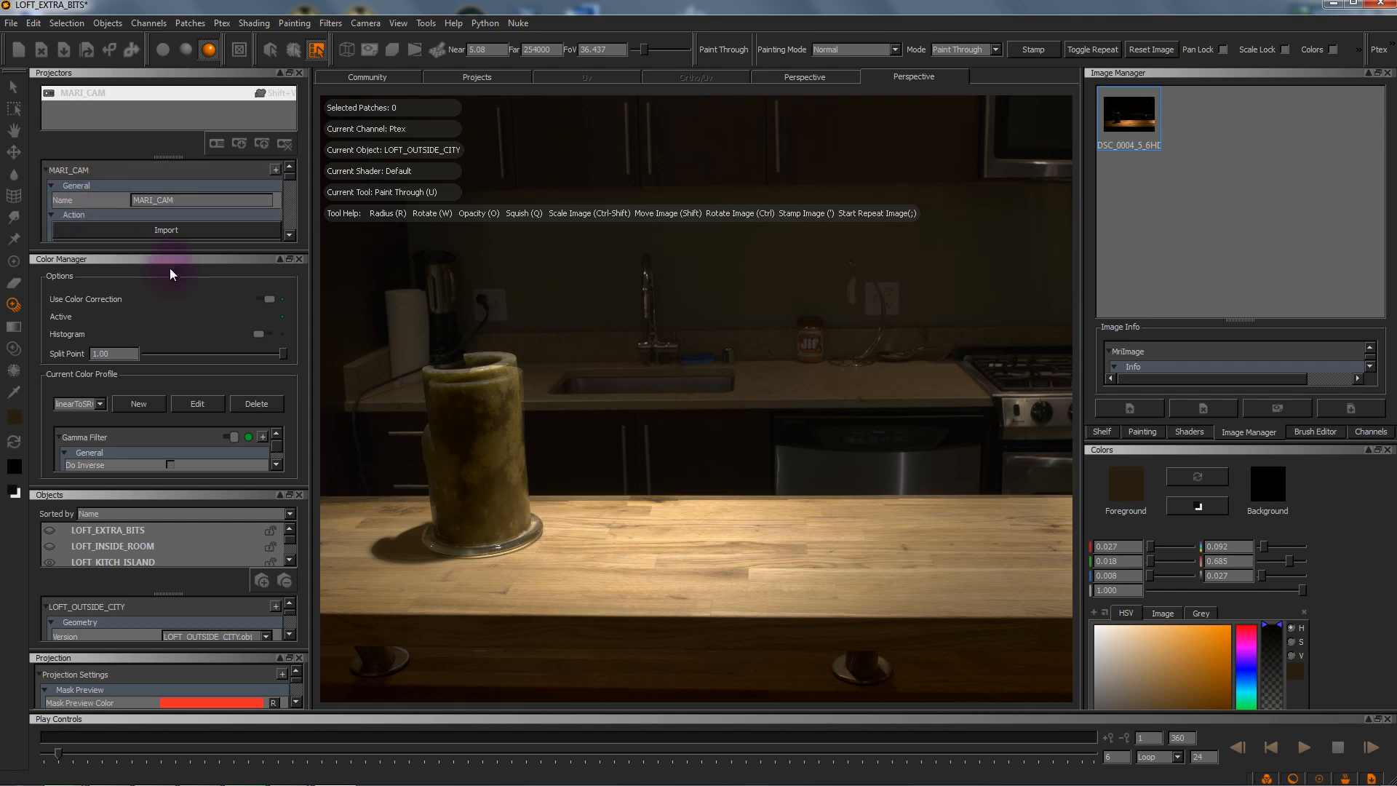
# Step: Close the Color Manager and set the MARI_CAM projector's projection to Through
pyautogui.click(298, 257)
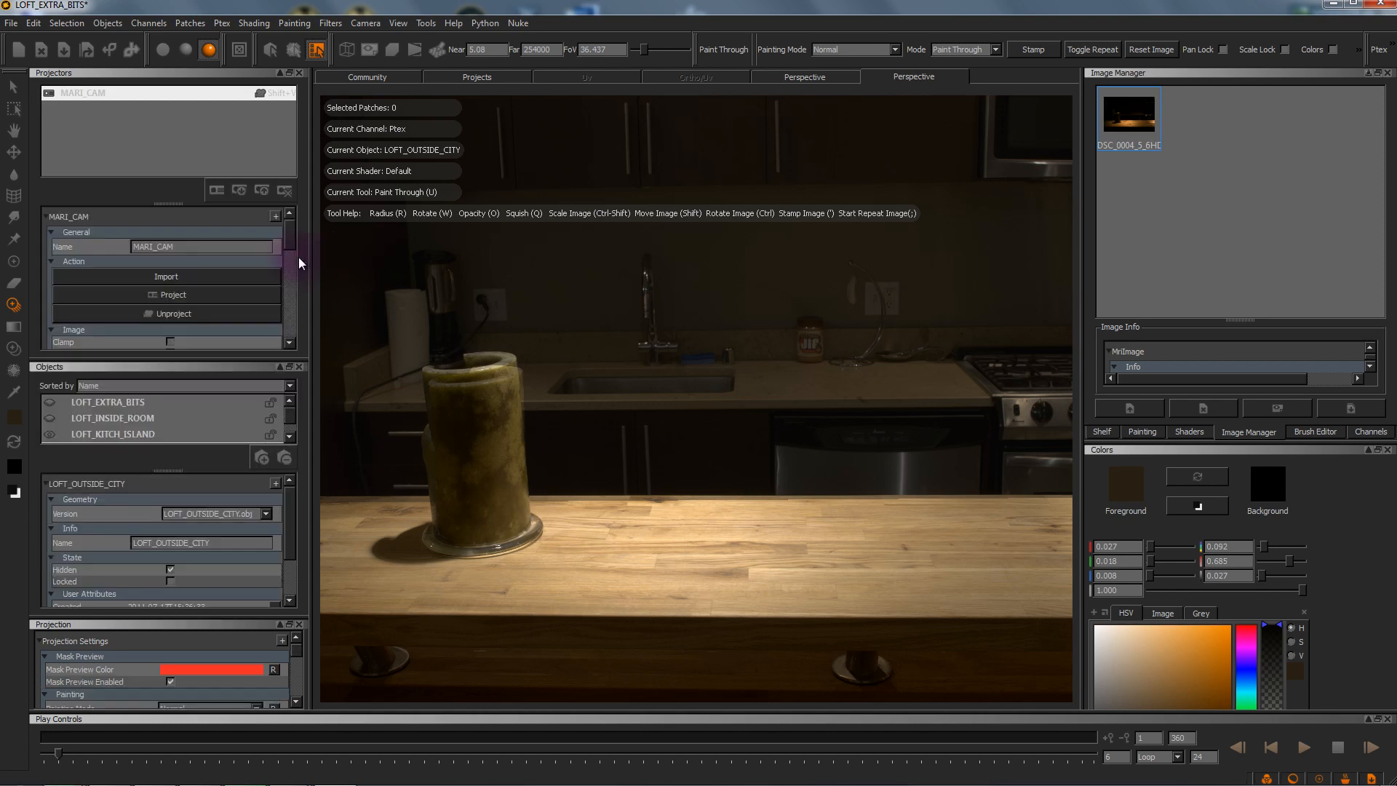
pyautogui.scroll(-3, 119, 286)
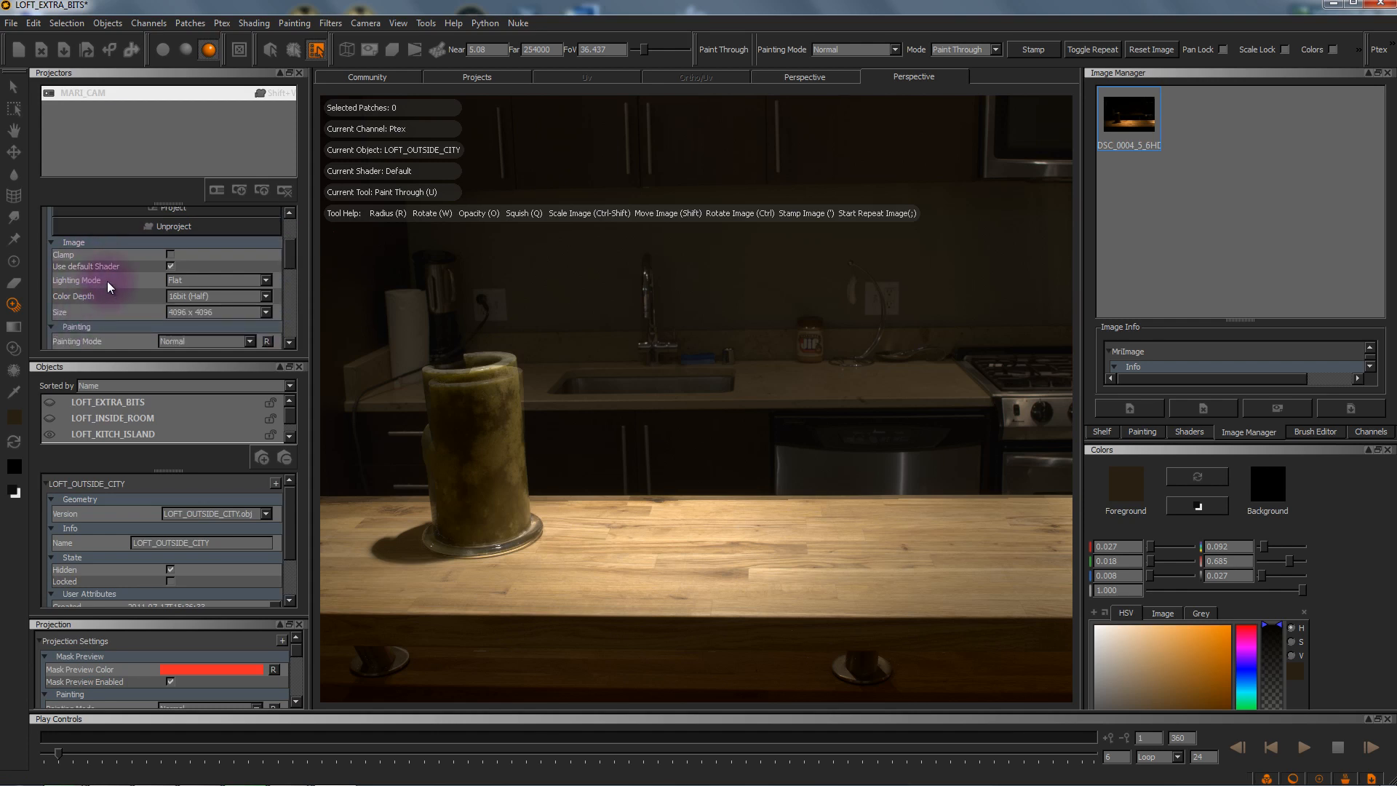
pyautogui.scroll(-1, 107, 287)
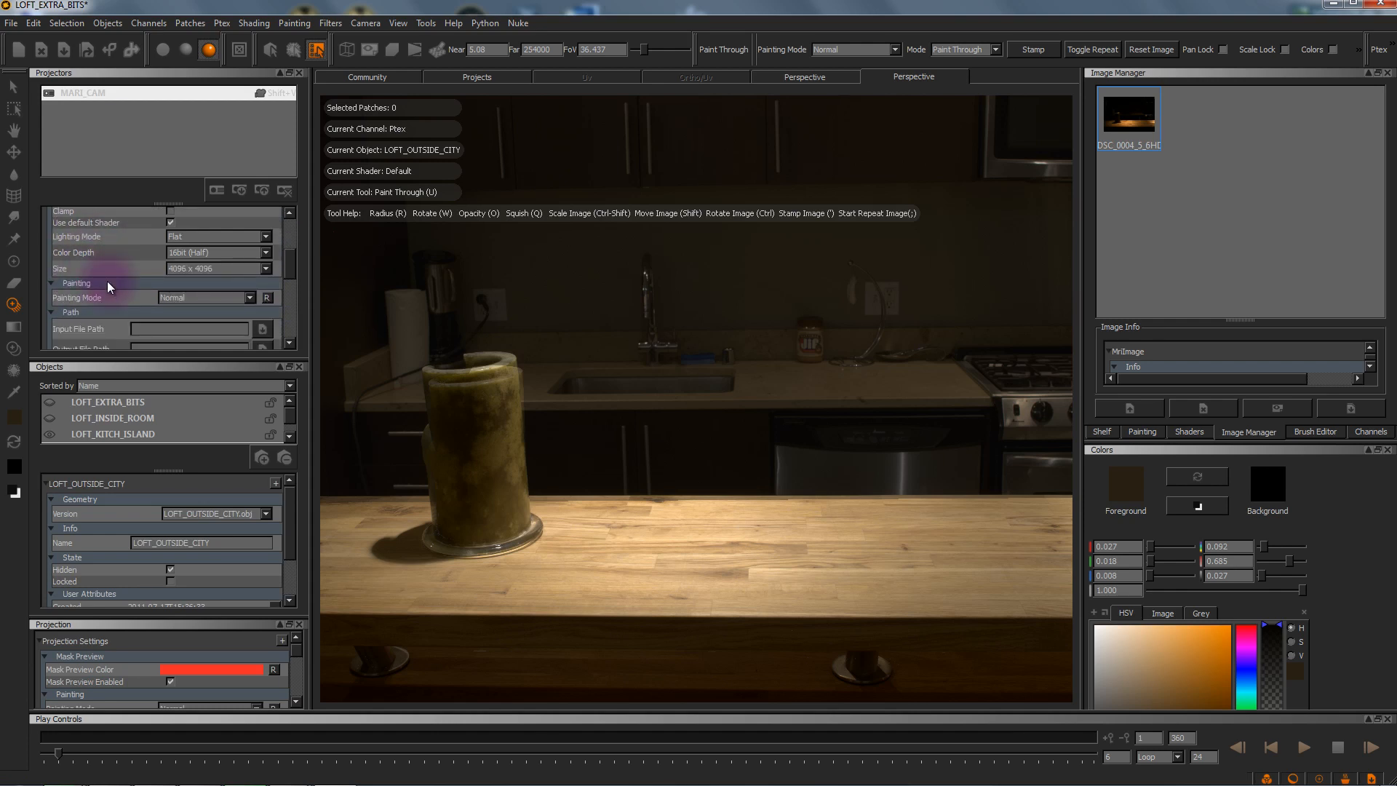
pyautogui.scroll(-2, 107, 286)
pyautogui.click(195, 295)
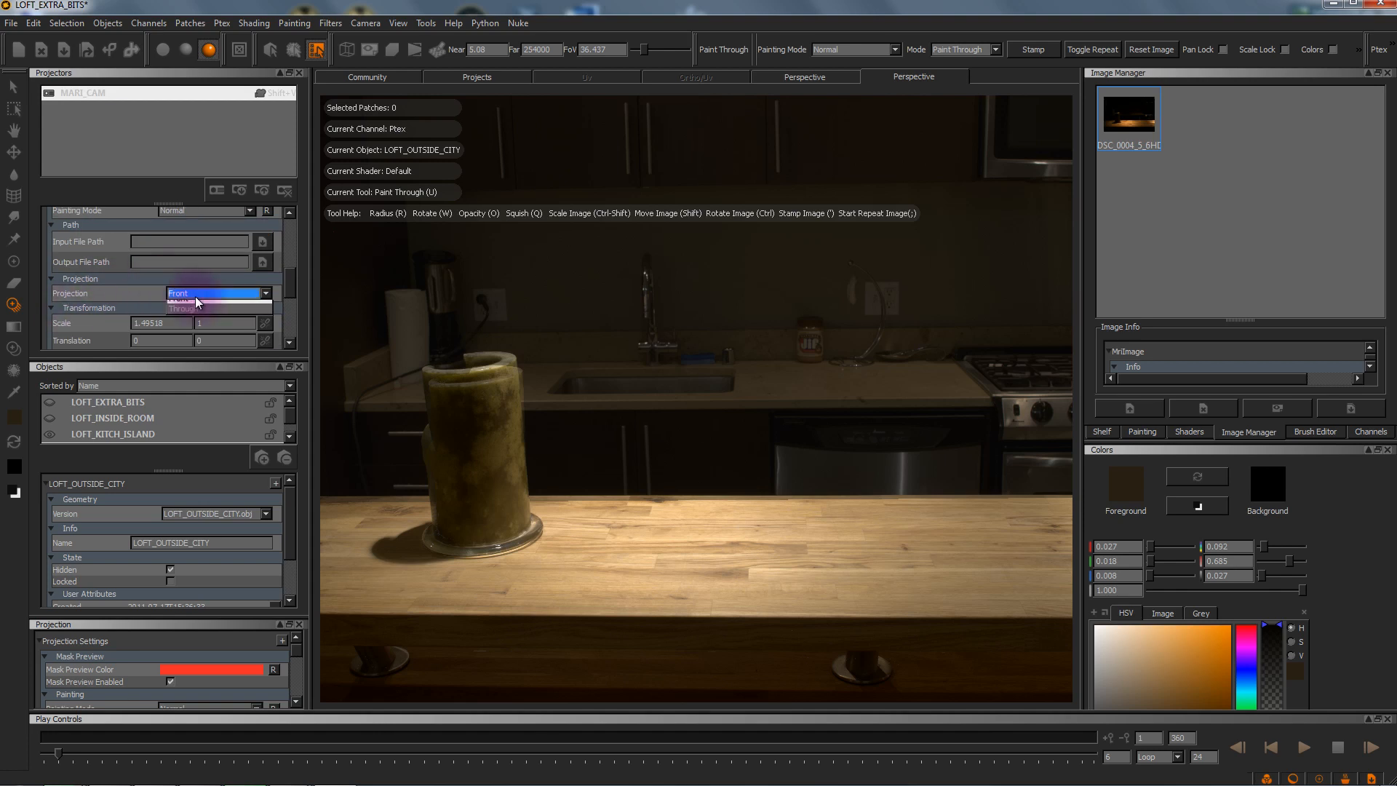
pyautogui.click(196, 299)
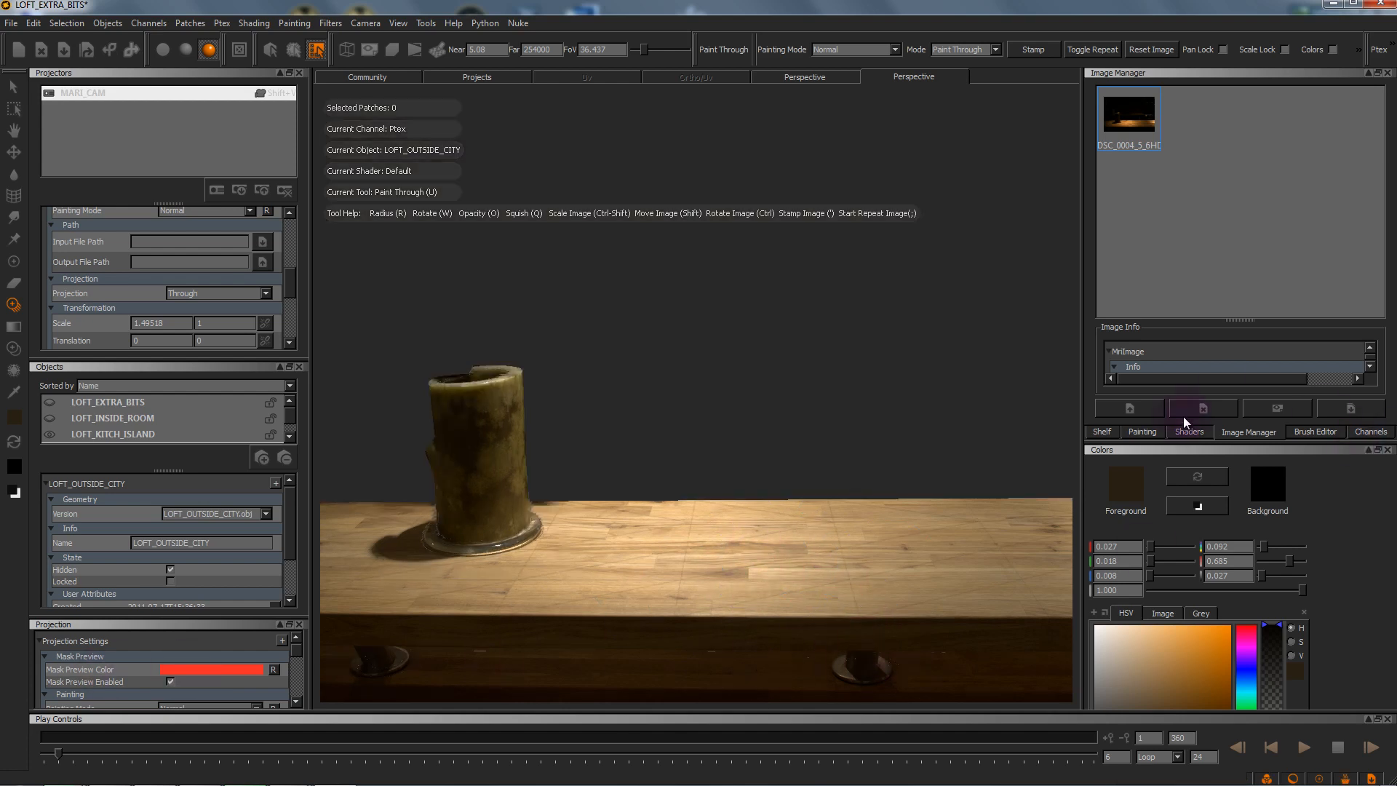
# Step: Set the projection in the general projection settings to Through and bake the kitchen island paint
pyautogui.click(1140, 431)
pyautogui.scroll(-2, 1135, 342)
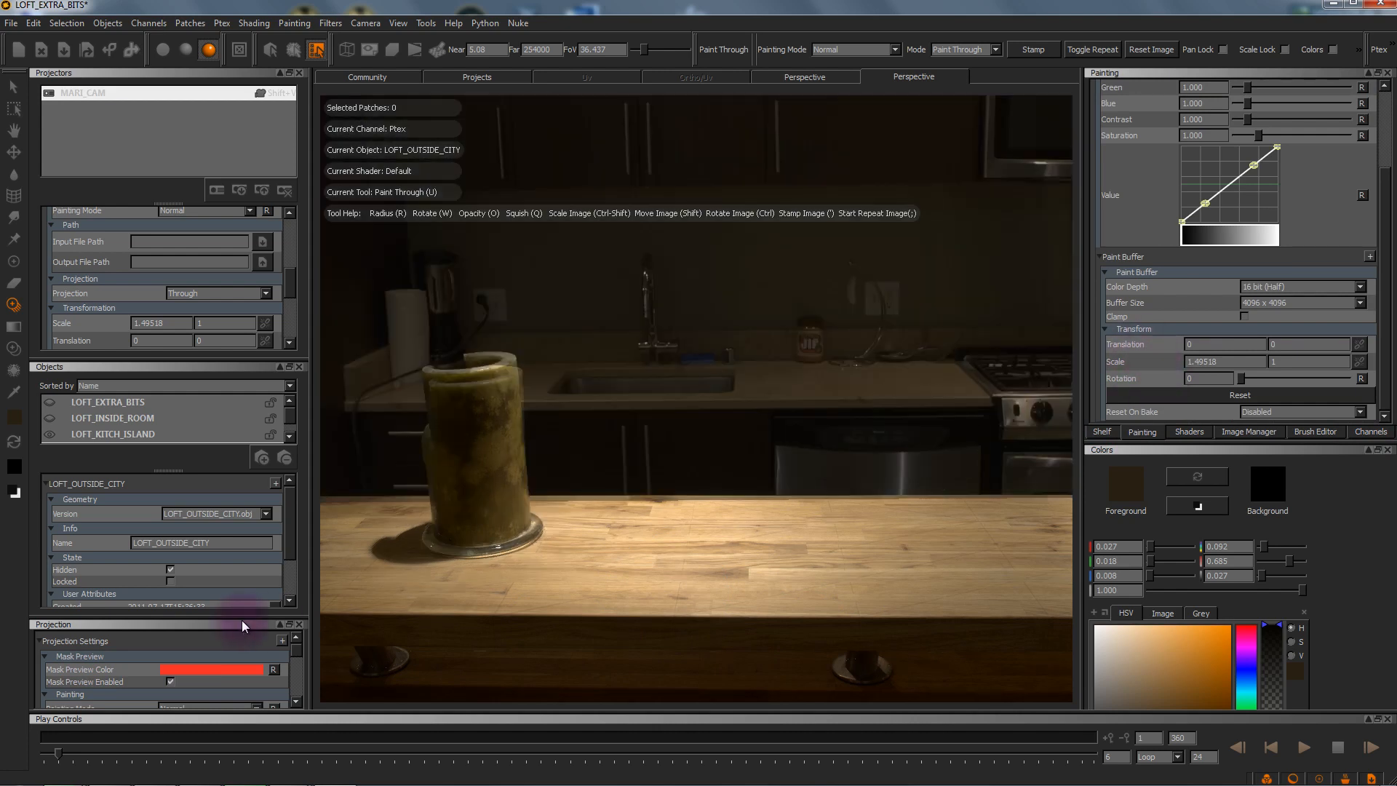
pyautogui.scroll(-5, 59, 684)
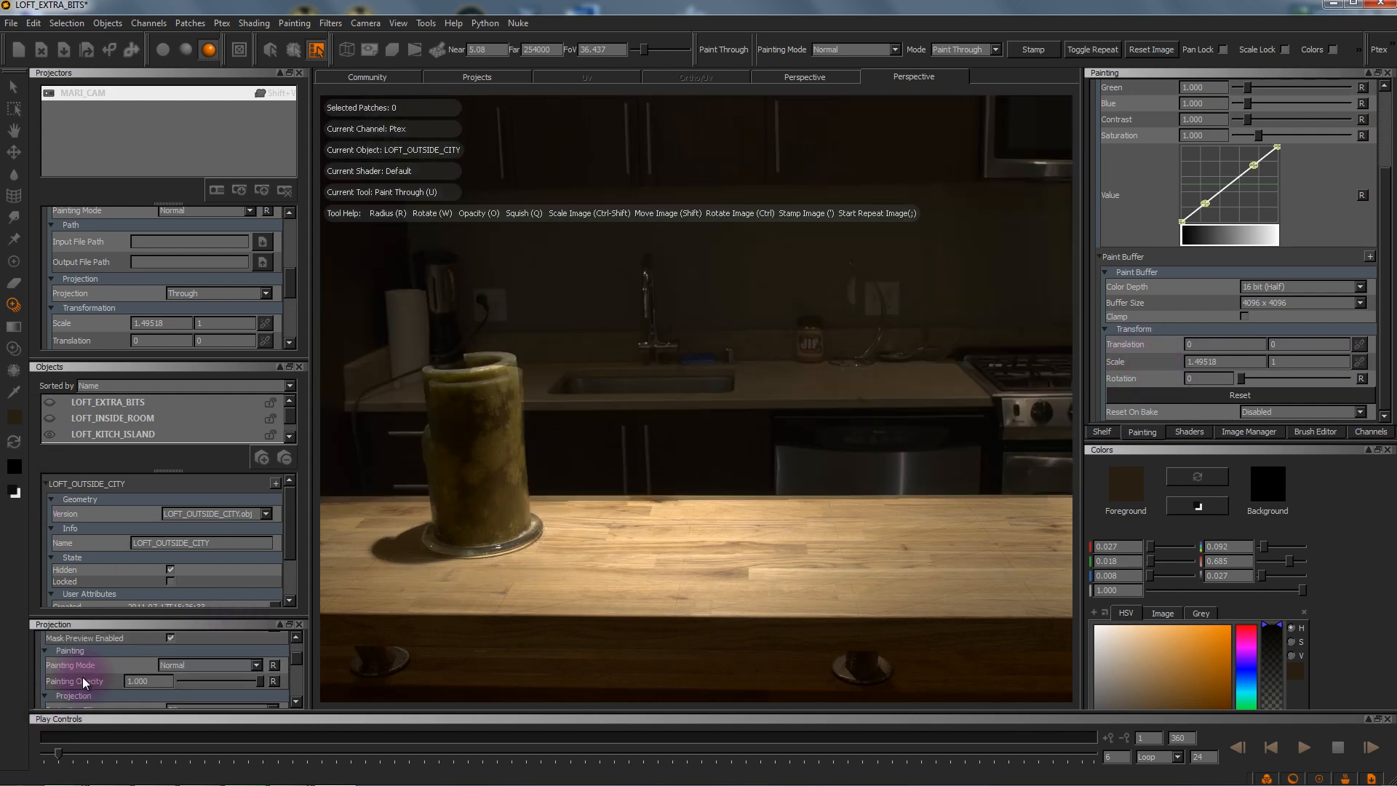
pyautogui.click(183, 701)
pyautogui.click(192, 723)
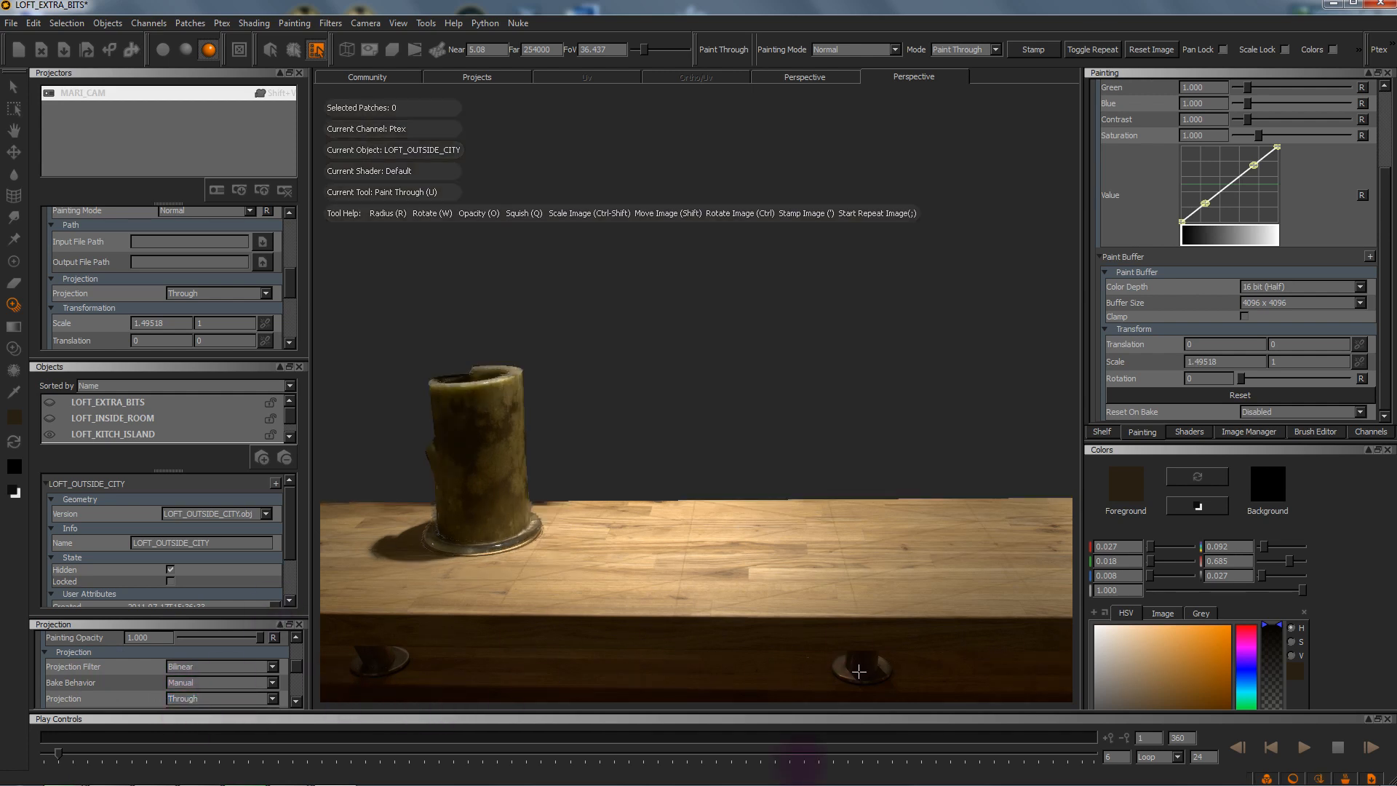
pyautogui.press('b')
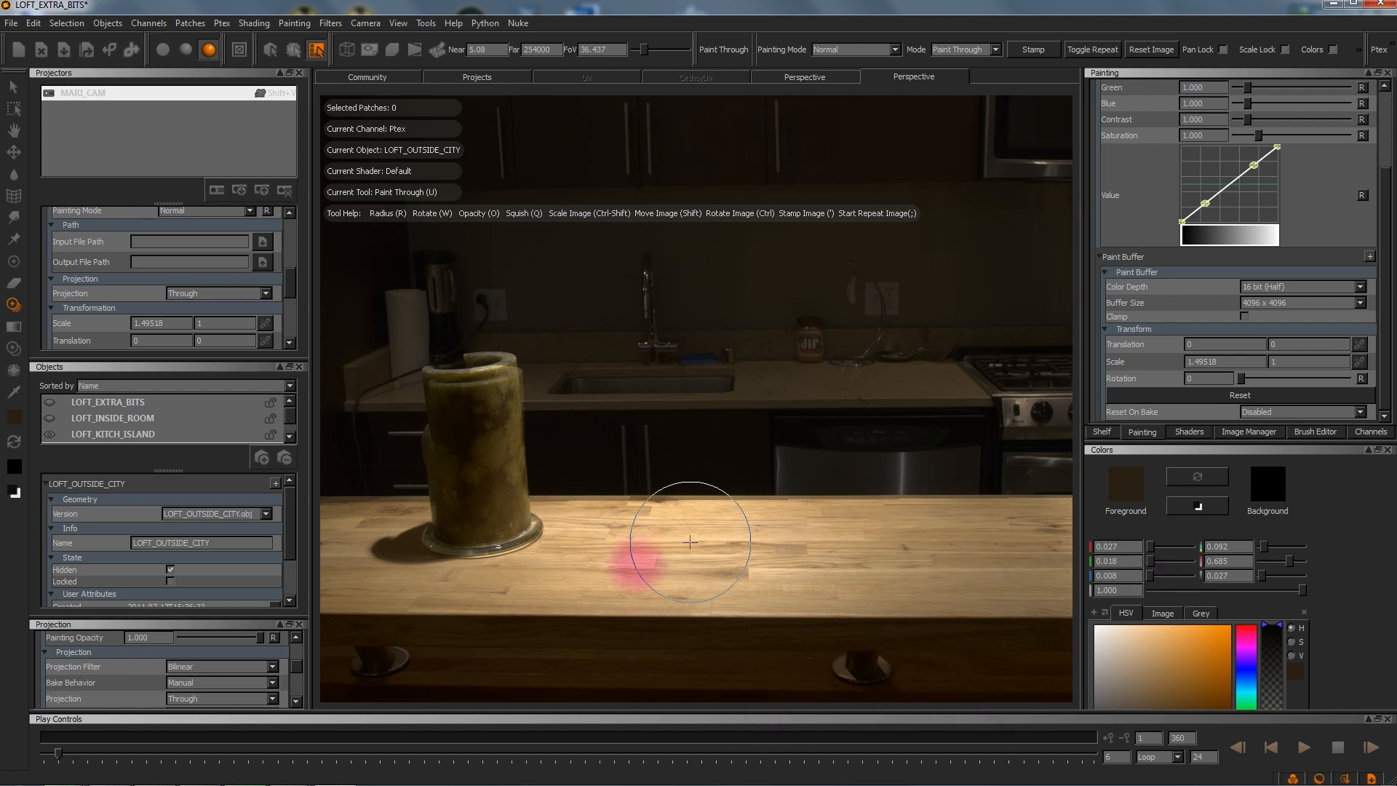
# Step: Examine the paint on the candle and island from other angles with Transform Paint active, and return to the MARI_CAM view
pyautogui.click(14, 133)
pyautogui.moveTo(531, 565)
pyautogui.keyDown('alt'); pyautogui.mouseDown()
pyautogui.moveTo(671, 583)
pyautogui.moveTo(756, 455)
pyautogui.moveTo(686, 502)
pyautogui.mouseUp(); pyautogui.keyUp('alt')
pyautogui.keyDown('alt'); pyautogui.moveTo(686, 502); pyautogui.dragTo(692, 533, button='middle'); pyautogui.keyUp('alt')
pyautogui.keyDown('alt'); pyautogui.moveTo(409, 639); pyautogui.dragTo(571, 557); pyautogui.keyUp('alt')
pyautogui.keyDown('alt'); pyautogui.moveTo(571, 556); pyautogui.dragTo(645, 607, button='right'); pyautogui.keyUp('alt')
pyautogui.keyDown('alt'); pyautogui.moveTo(468, 636); pyautogui.dragTo(728, 353); pyautogui.keyUp('alt')
pyautogui.keyDown('alt'); pyautogui.moveTo(539, 596); pyautogui.dragTo(499, 574); pyautogui.keyUp('alt')
pyautogui.keyDown('alt'); pyautogui.moveTo(499, 574); pyautogui.dragTo(793, 521, button='right'); pyautogui.keyUp('alt')
pyautogui.hotkey('shift', 'v')
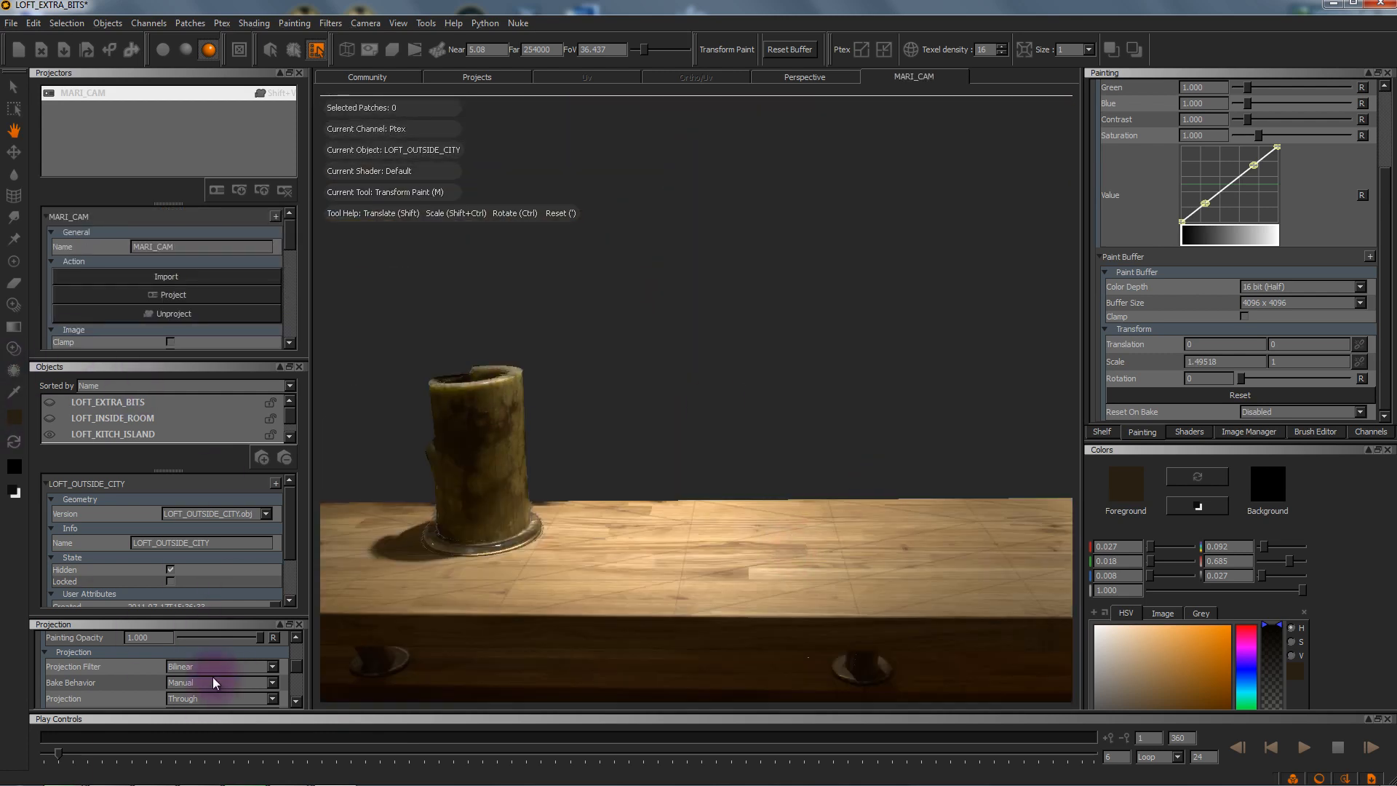
# Step: Try Front as the general projection setting, compare it with the MARI_CAM projector's projection, and revert it to Through
pyautogui.click(201, 711)
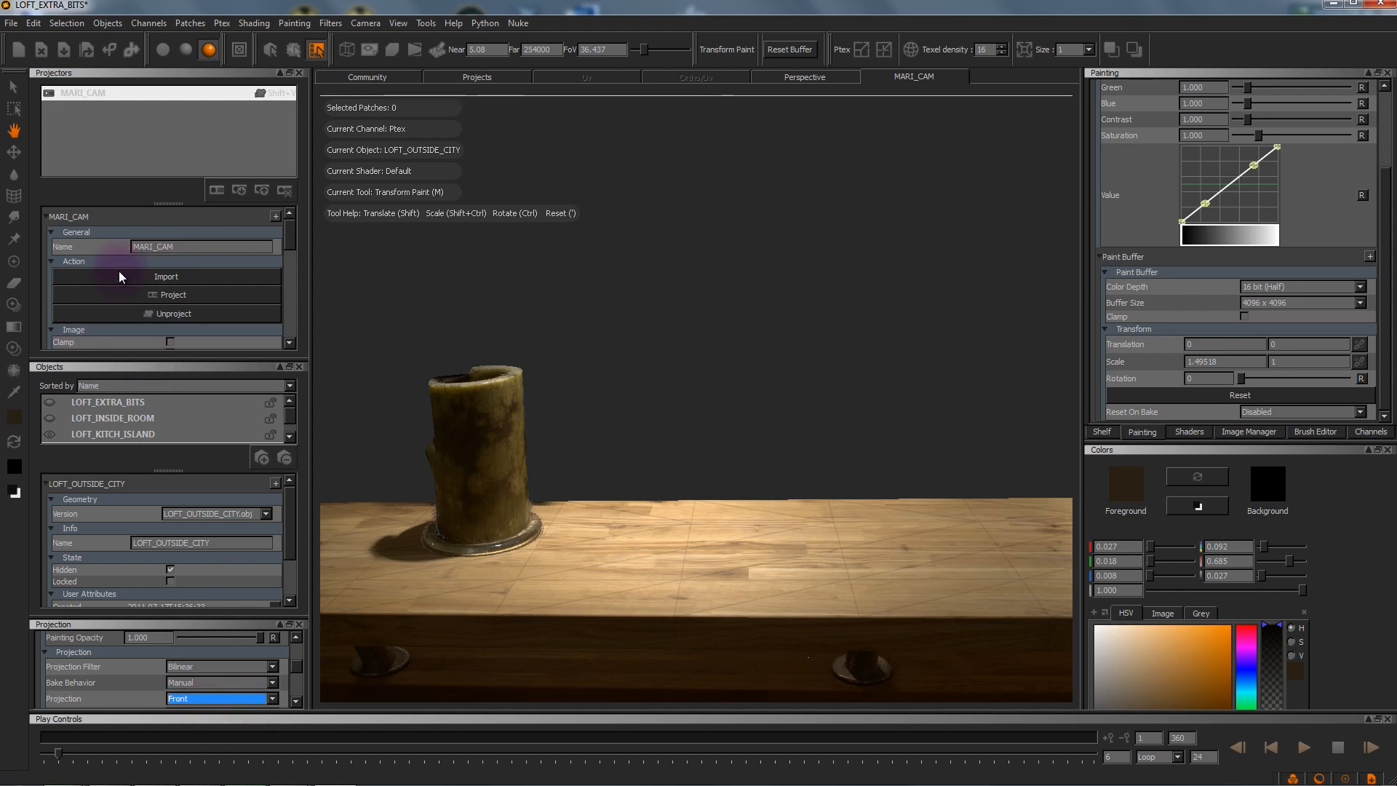
pyautogui.scroll(-4, 120, 267)
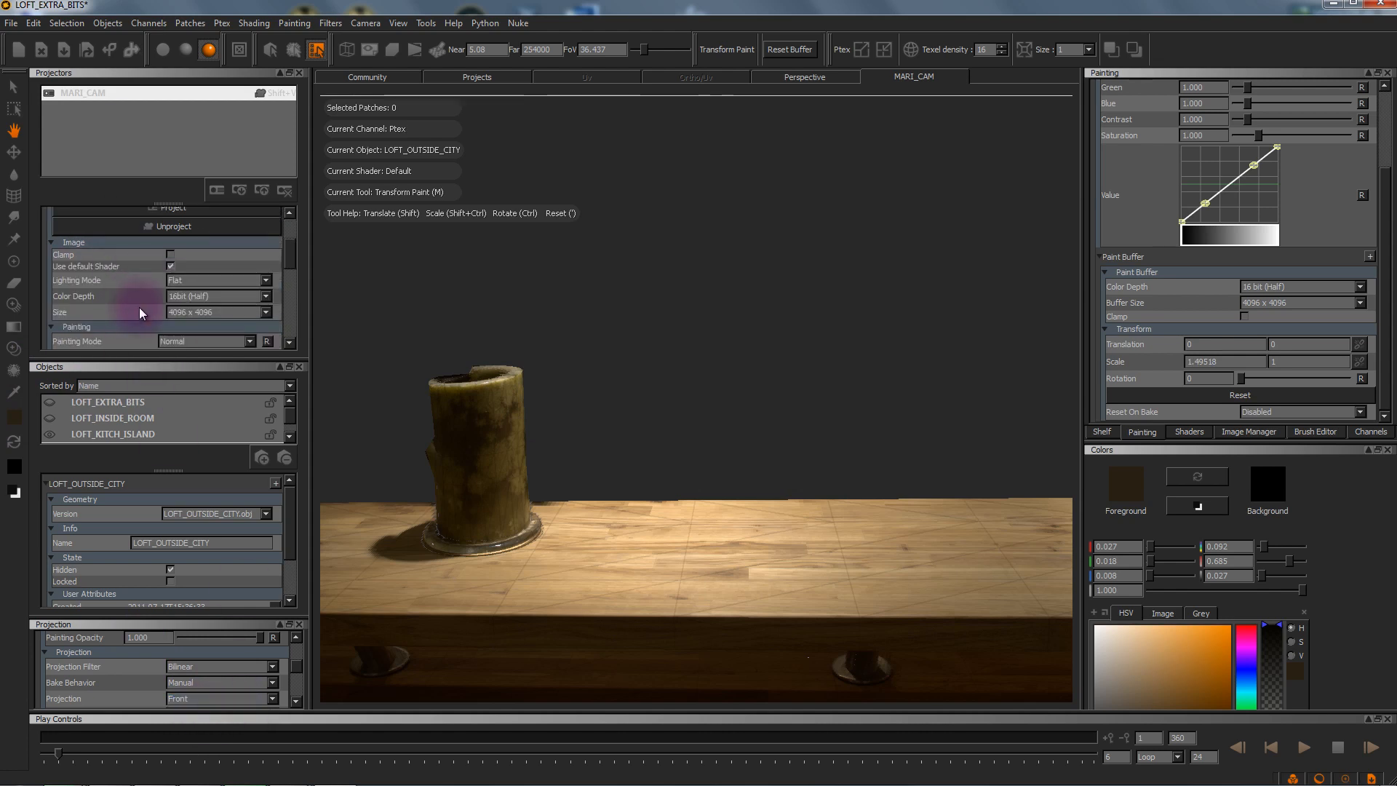
pyautogui.scroll(-6, 151, 330)
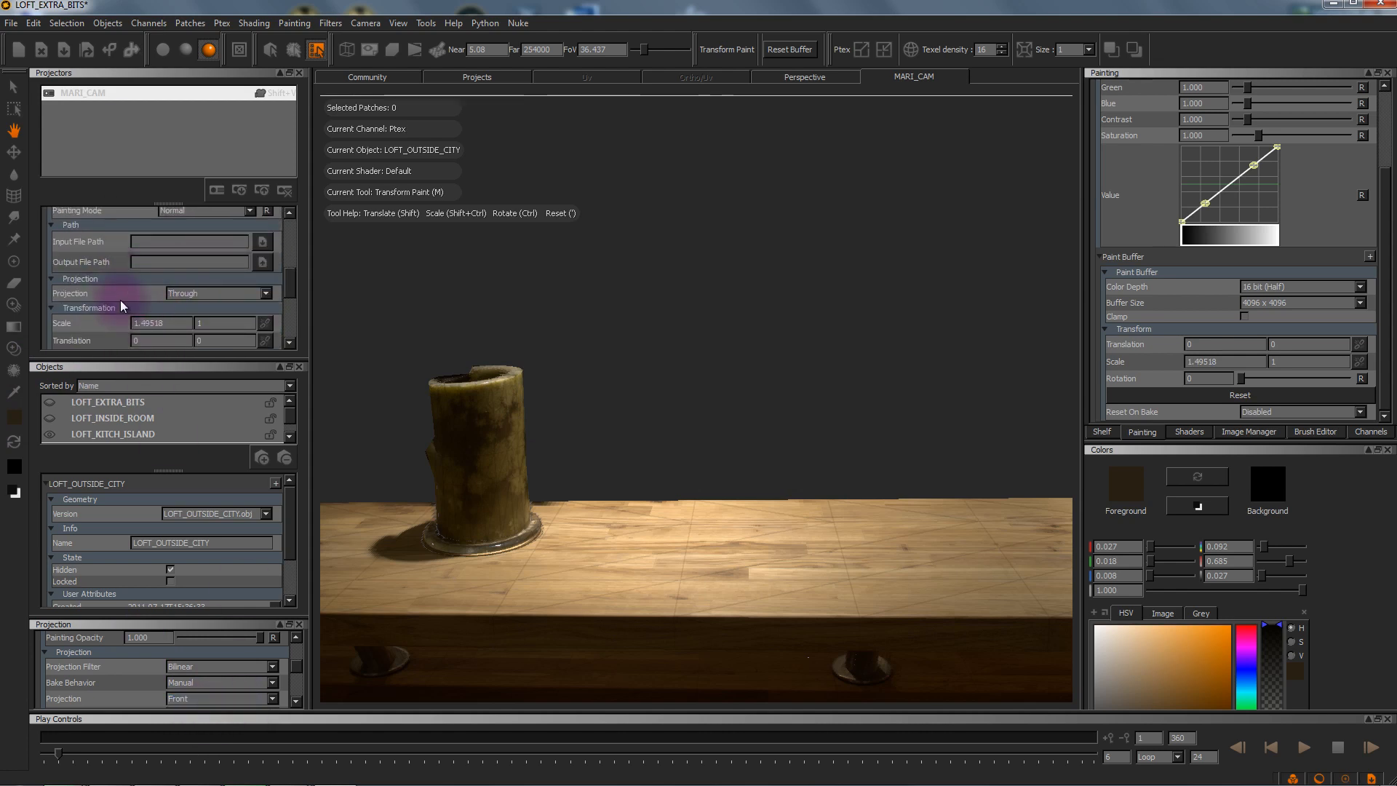
pyautogui.hotkey('ctrl', 'z')
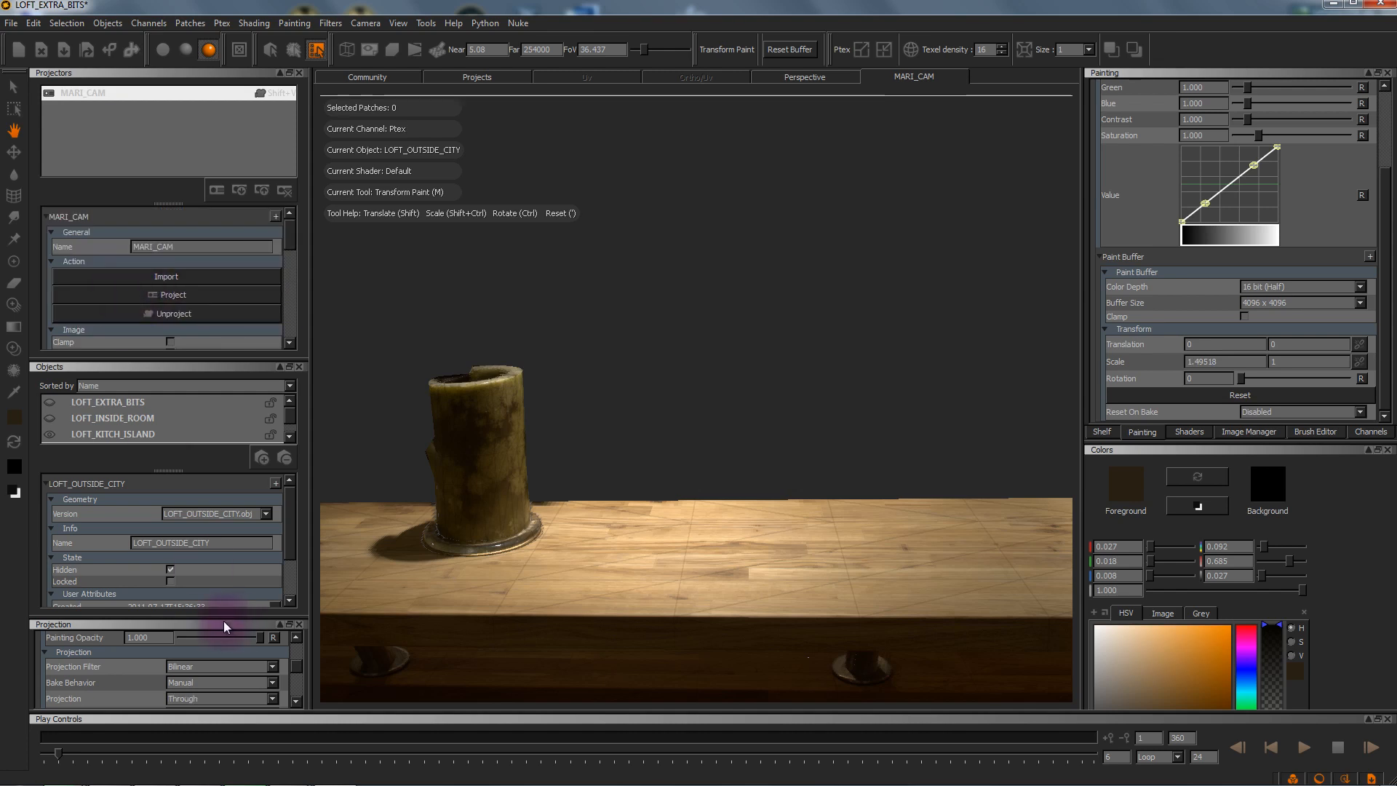
pyautogui.scroll(-2, 141, 681)
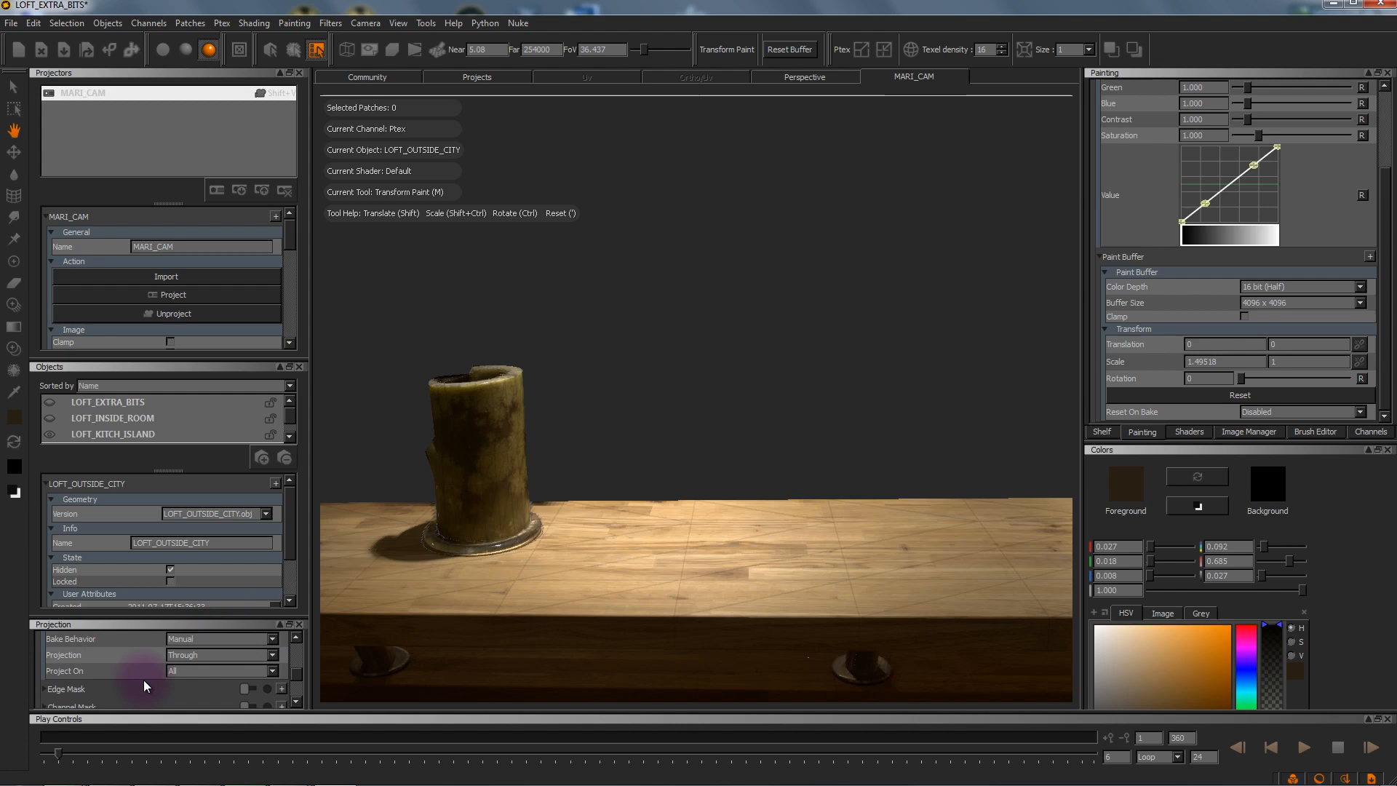
# Step: Set both the general projection setting and the MARI_CAM projector's projection to Front, and look through MARI_CAM again
pyautogui.click(176, 660)
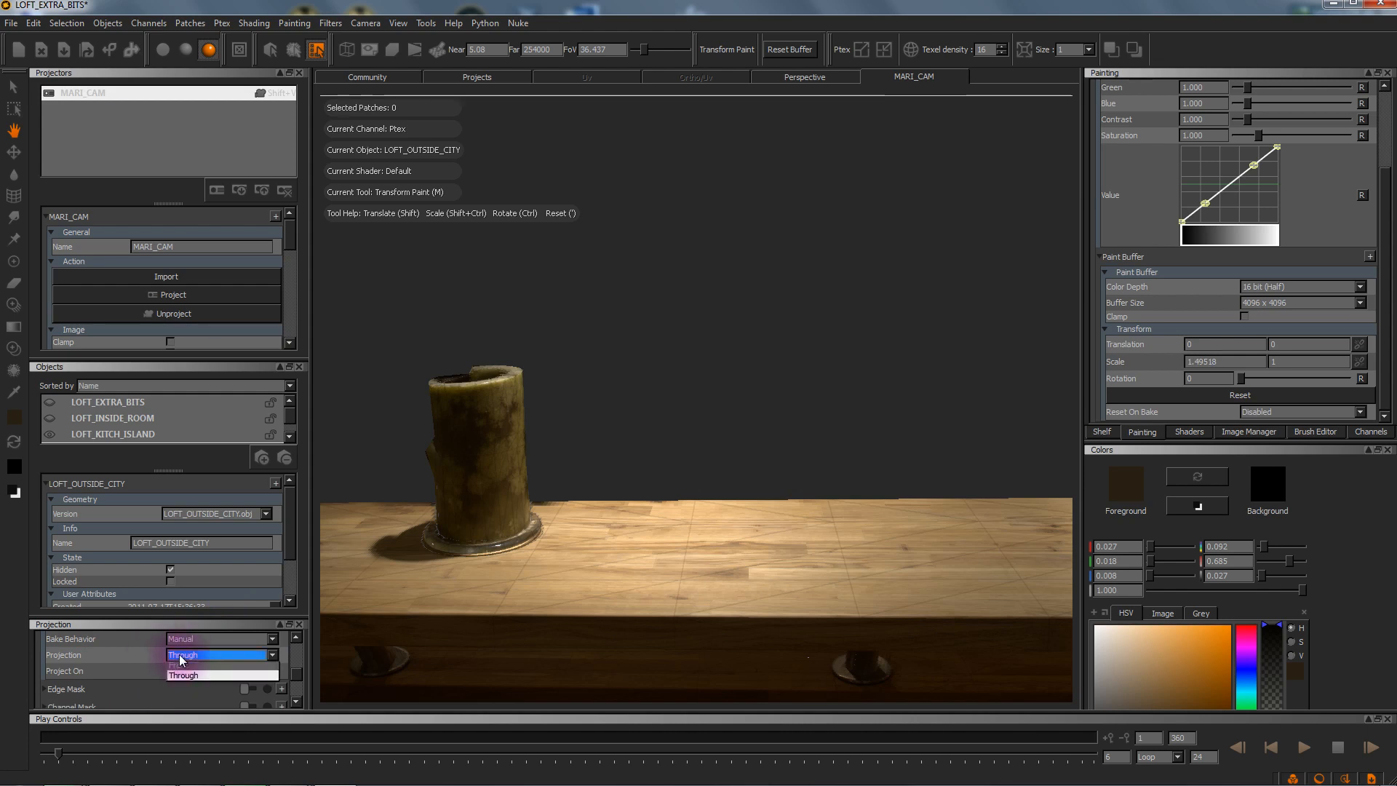
pyautogui.click(194, 666)
pyautogui.moveTo(291, 230); pyautogui.dragTo(292, 294)
pyautogui.click(227, 253)
pyautogui.click(204, 267)
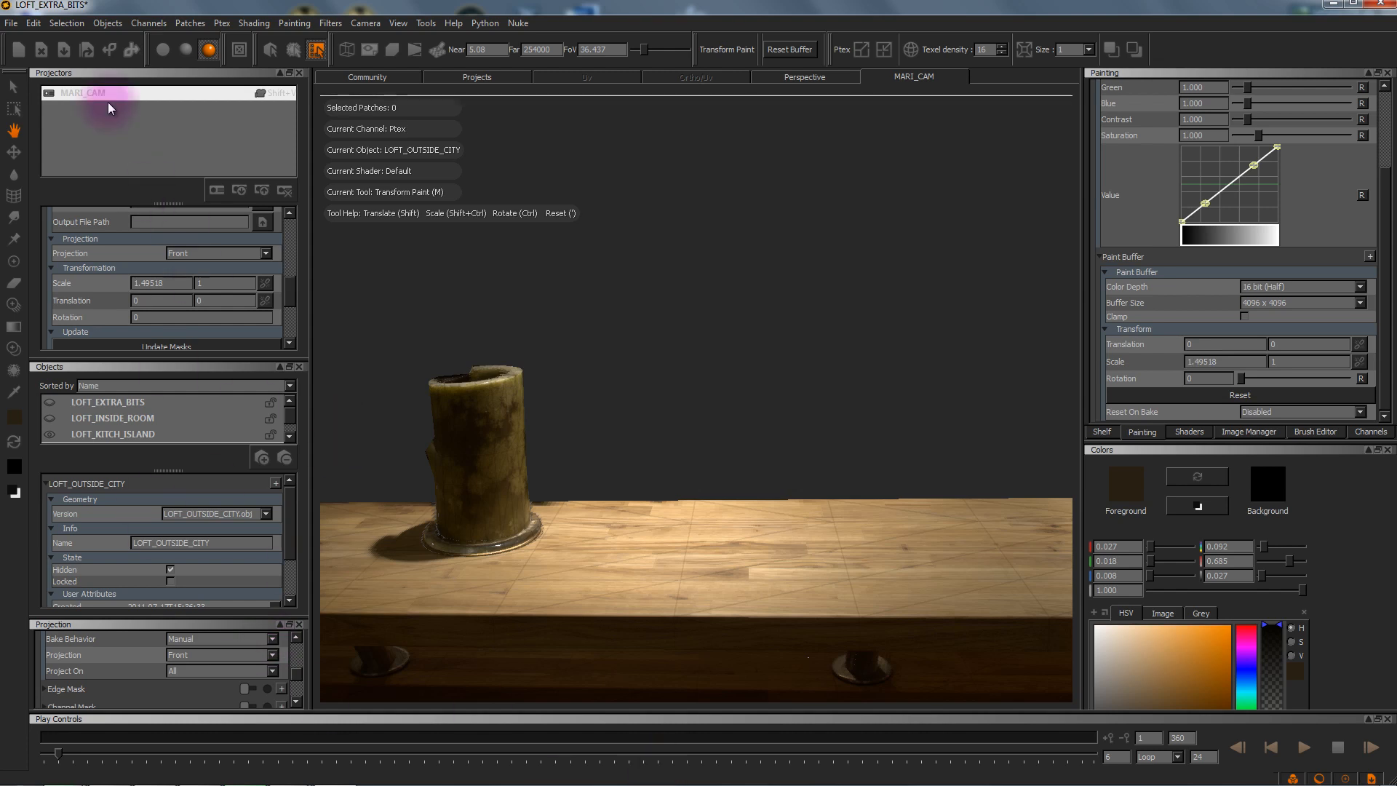
pyautogui.keyDown('alt'); pyautogui.moveTo(631, 587); pyautogui.dragTo(626, 499, button='middle'); pyautogui.keyUp('alt')
pyautogui.hotkey('shift', 'v')
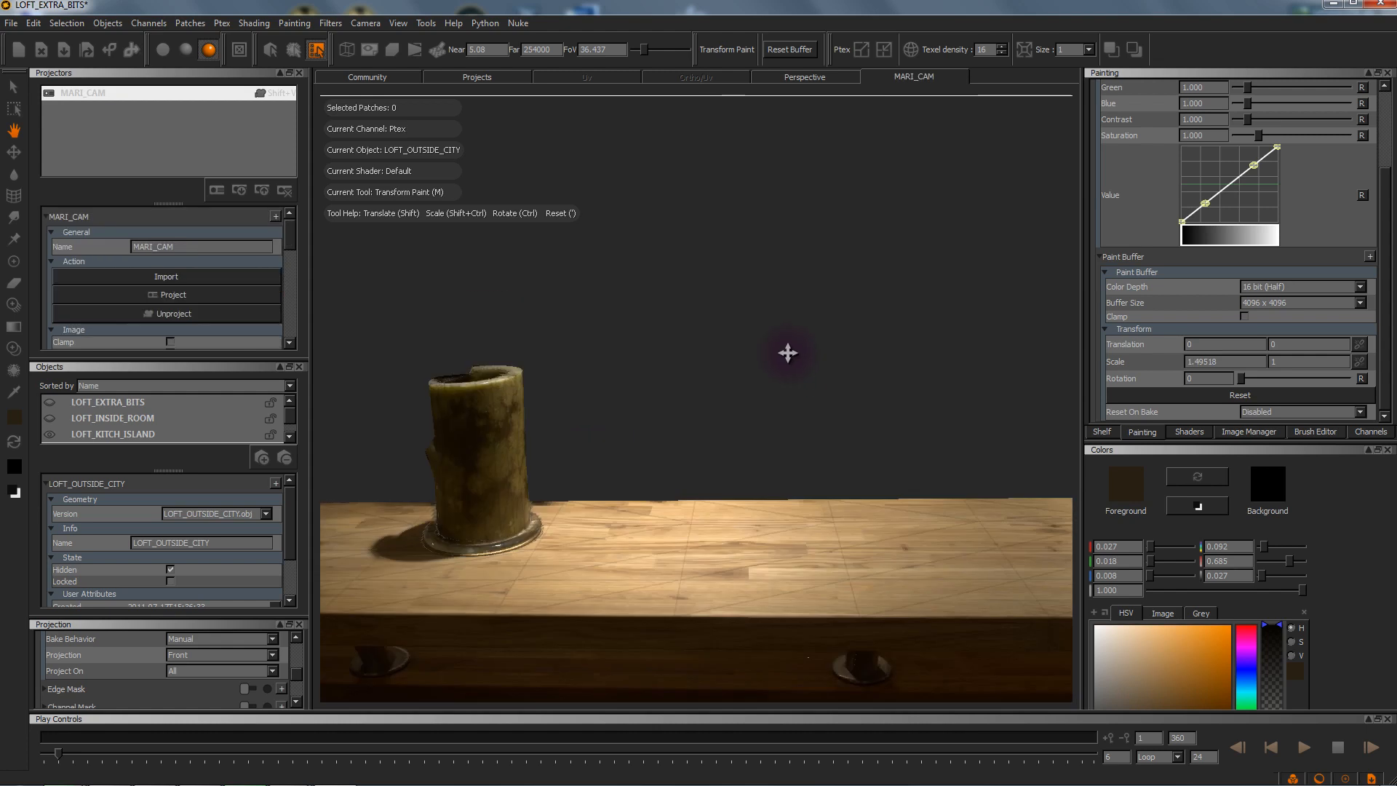
# Step: Move the timeline to frame 9 and load DSC_0007_8_9HDRI.exr into the Image Manager
pyautogui.moveTo(58, 757); pyautogui.dragTo(65, 761)
pyautogui.click(1252, 432)
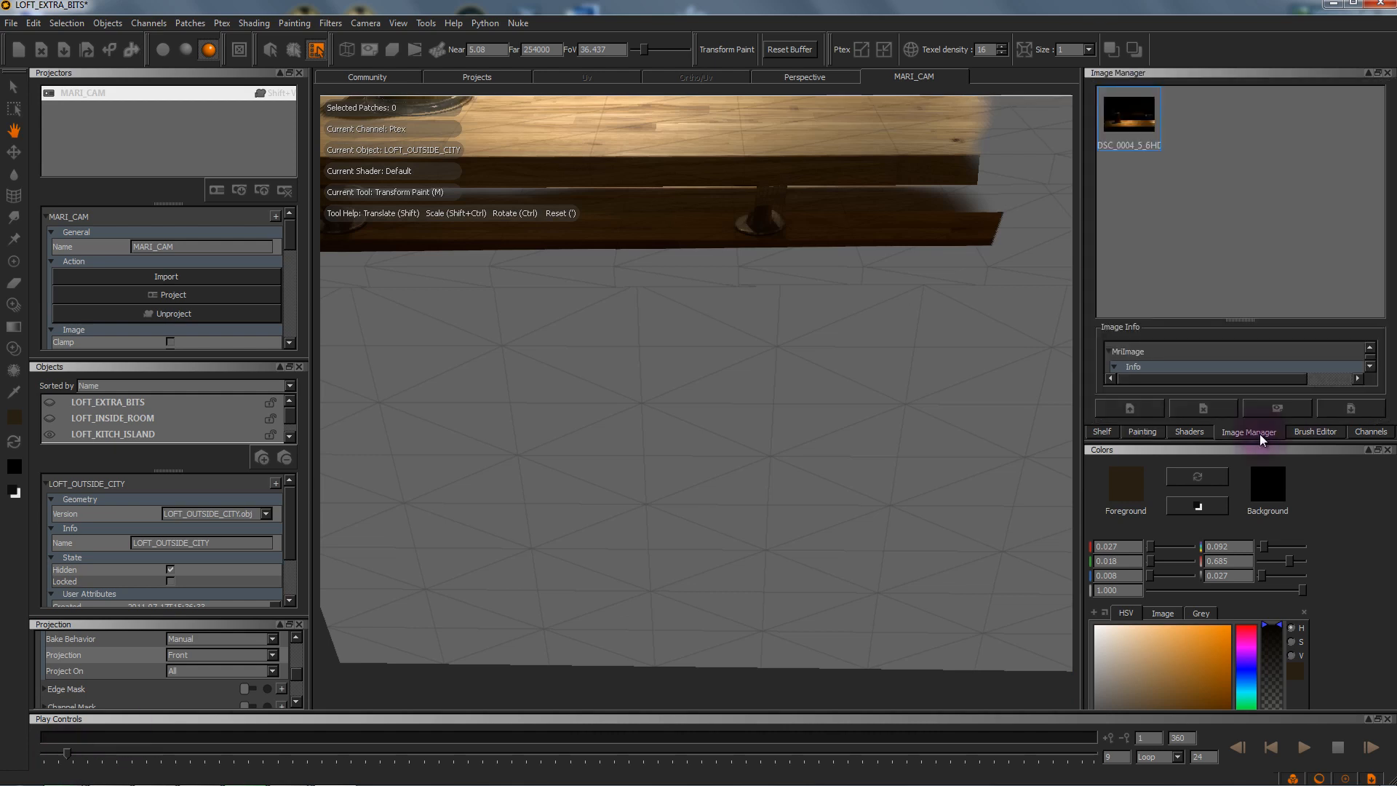
pyautogui.rightClick(1236, 158)
pyautogui.click(1270, 213)
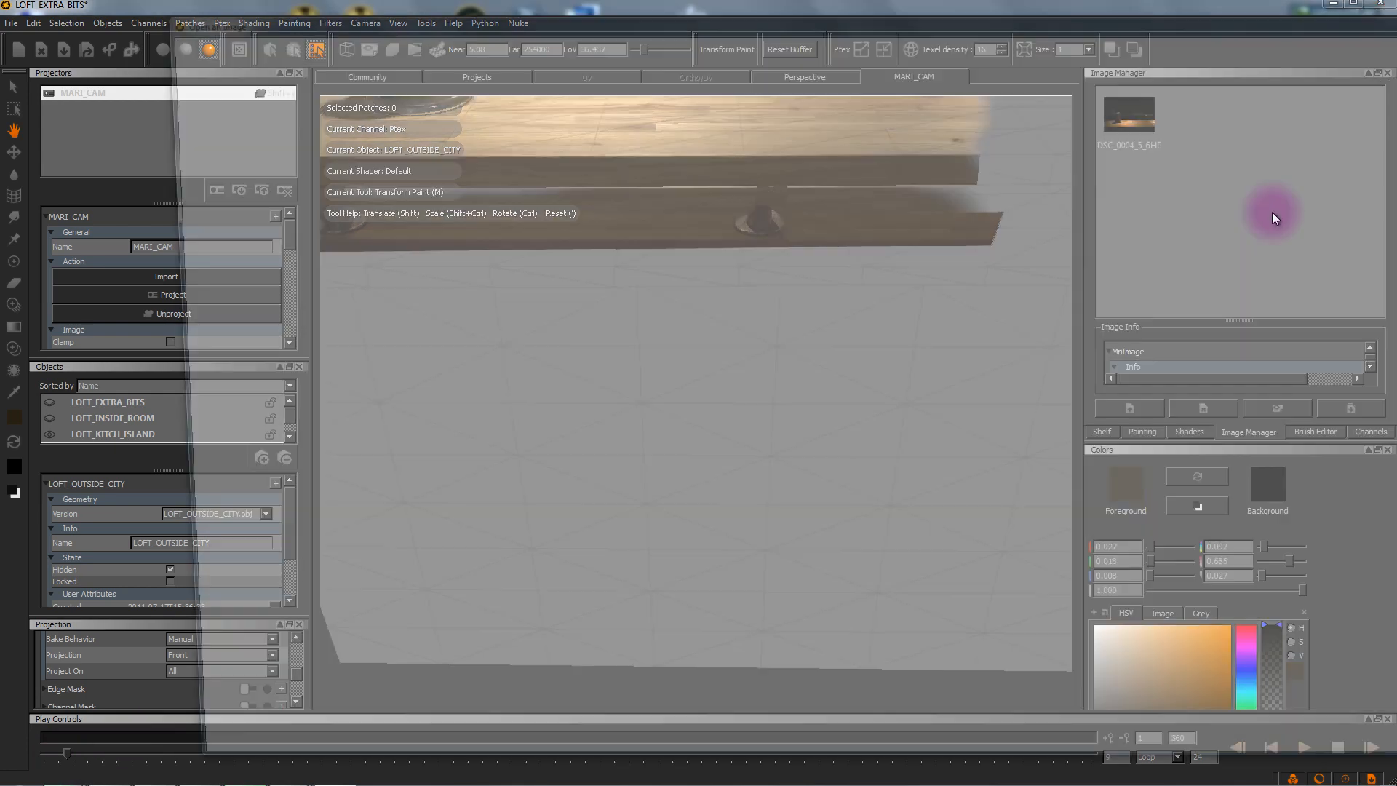
pyautogui.click(287, 119)
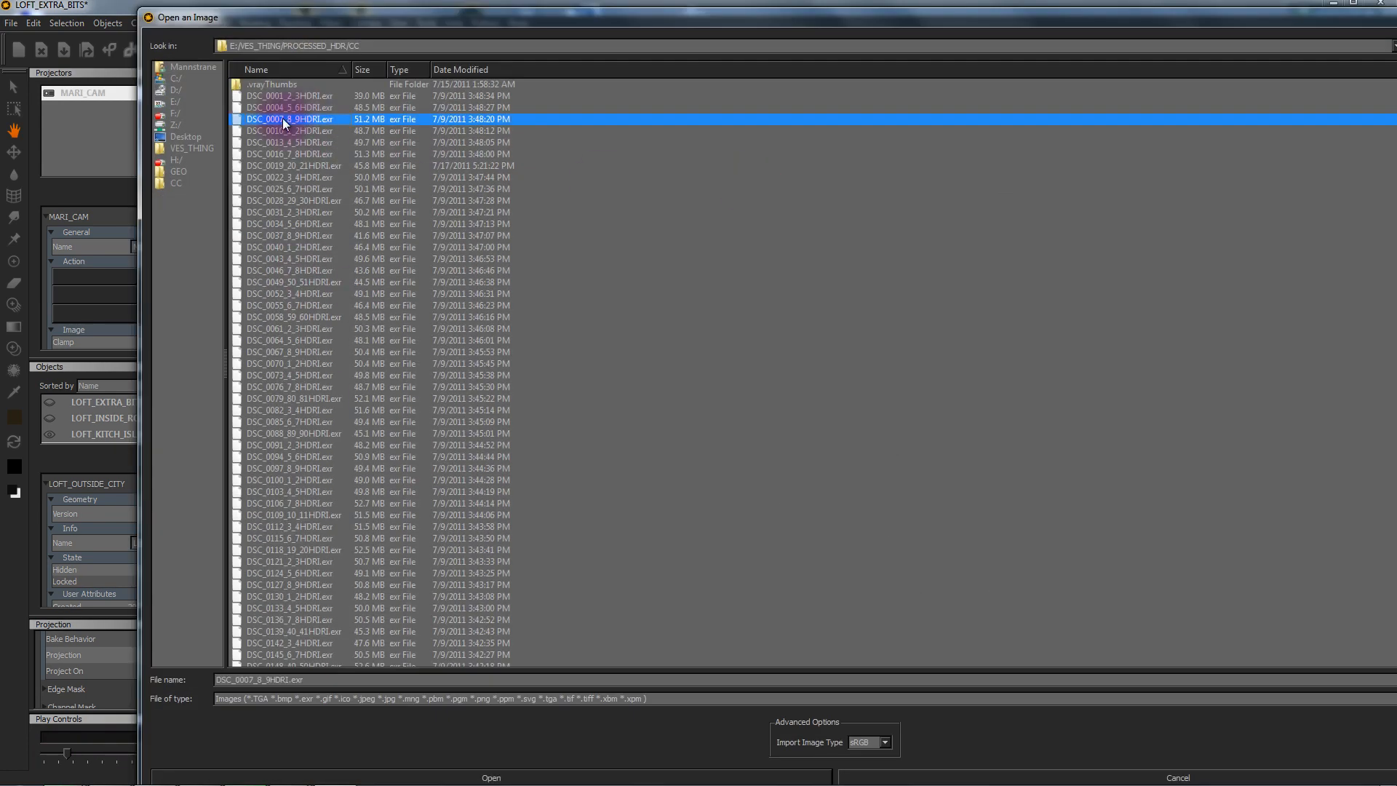
pyautogui.doubleClick(295, 119)
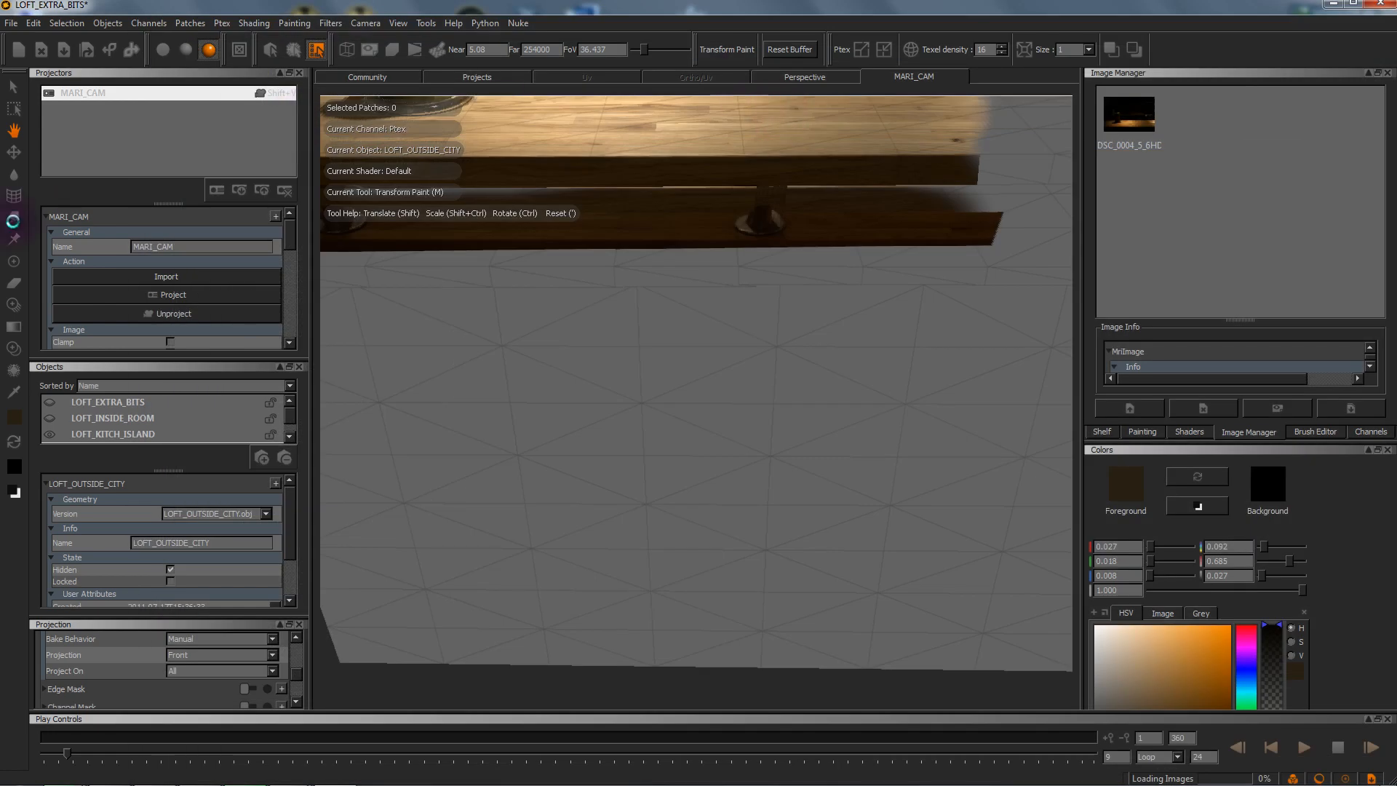
# Step: Line up the DSC_0007_8_9HDRI photo over the view with Paint Through and paint it across the island's dark front panel and lower ledge
pyautogui.click(13, 306)
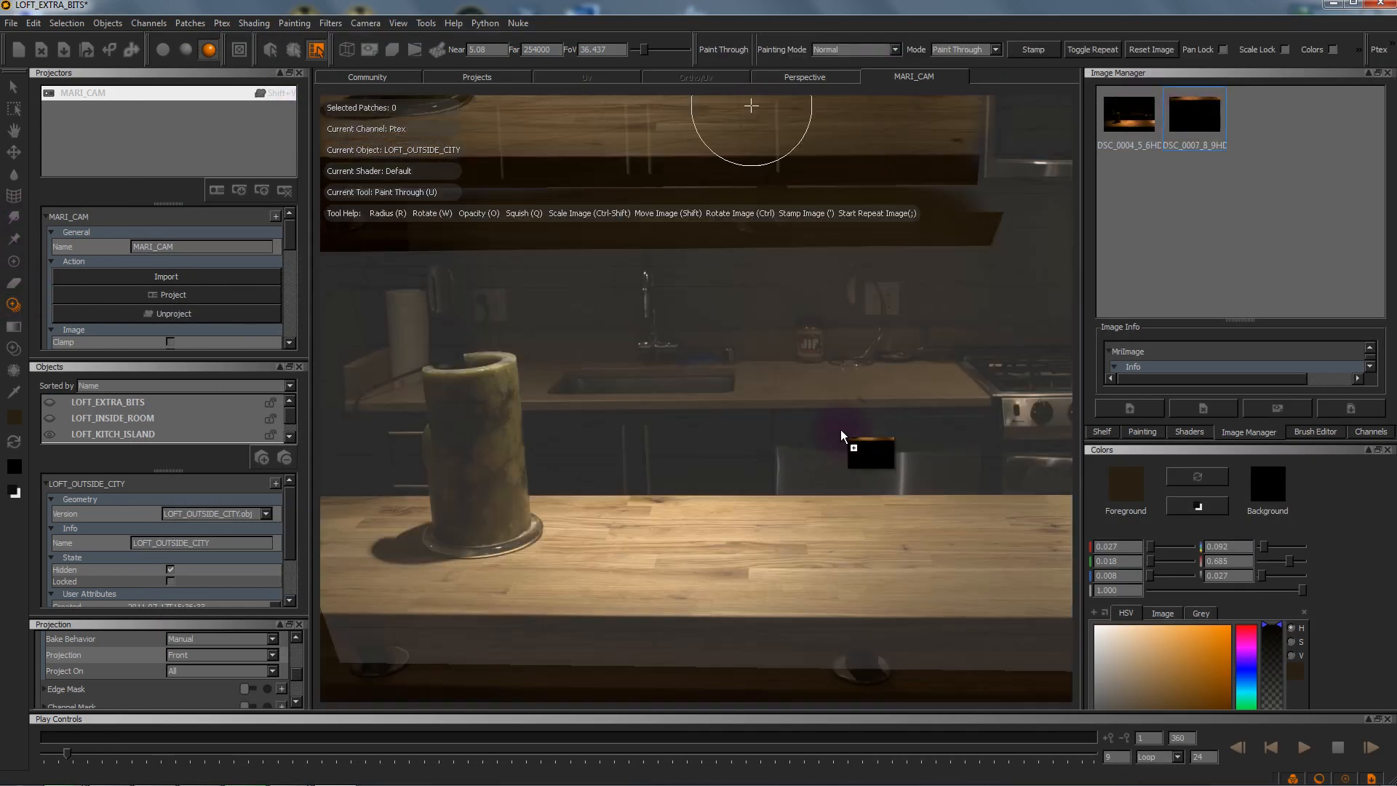
pyautogui.moveTo(1100, 195); pyautogui.dragTo(762, 490)
pyautogui.moveTo(923, 307)
pyautogui.keyDown('shift'); pyautogui.mouseDown()
pyautogui.moveTo(892, 346)
pyautogui.moveTo(865, 334)
pyautogui.moveTo(873, 302)
pyautogui.moveTo(892, 306)
pyautogui.moveTo(883, 342)
pyautogui.moveTo(938, 299)
pyautogui.moveTo(862, 409)
pyautogui.moveTo(799, 424)
pyautogui.moveTo(817, 418)
pyautogui.mouseUp(); pyautogui.keyUp('shift')
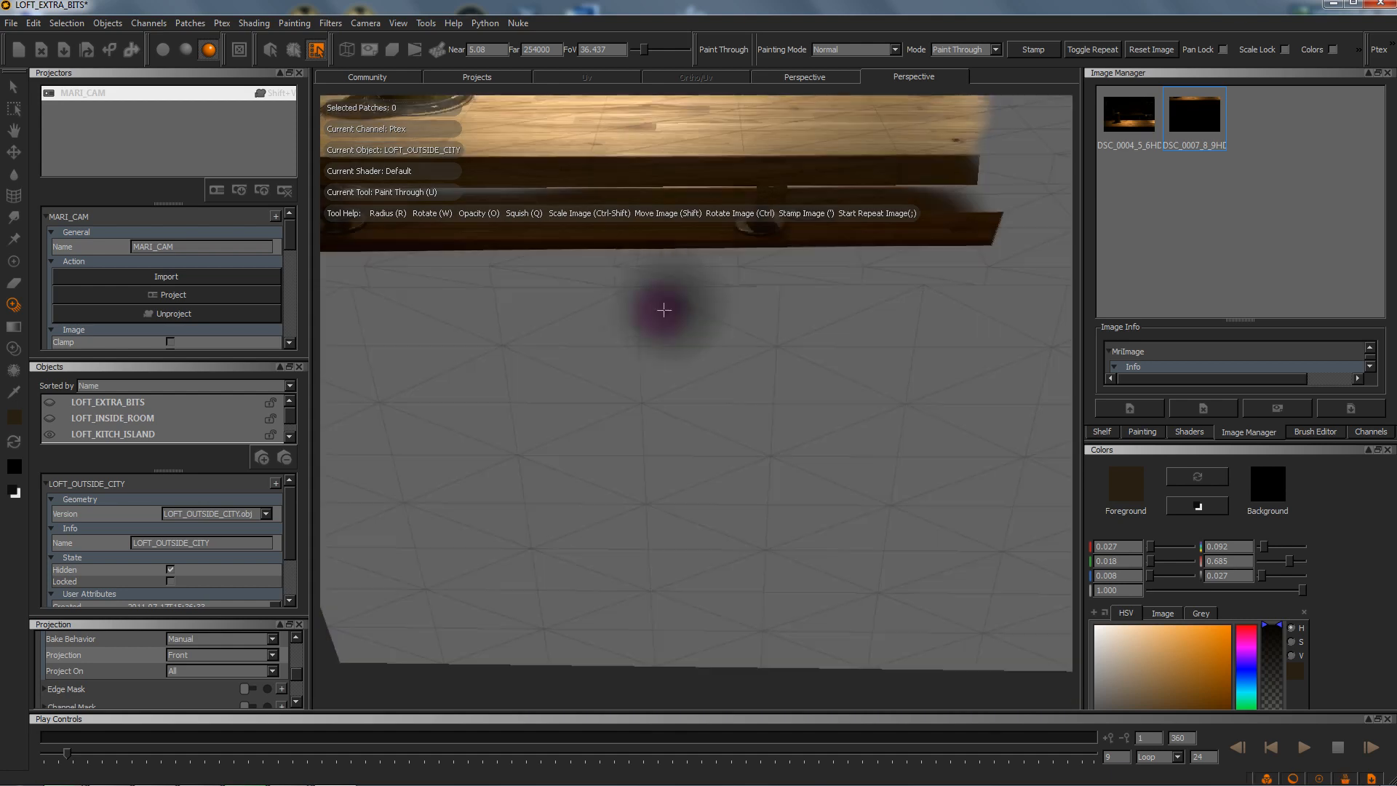
pyautogui.moveTo(648, 290)
pyautogui.mouseDown()
pyautogui.moveTo(642, 309)
pyautogui.moveTo(664, 293)
pyautogui.moveTo(708, 324)
pyautogui.moveTo(829, 315)
pyautogui.mouseUp()
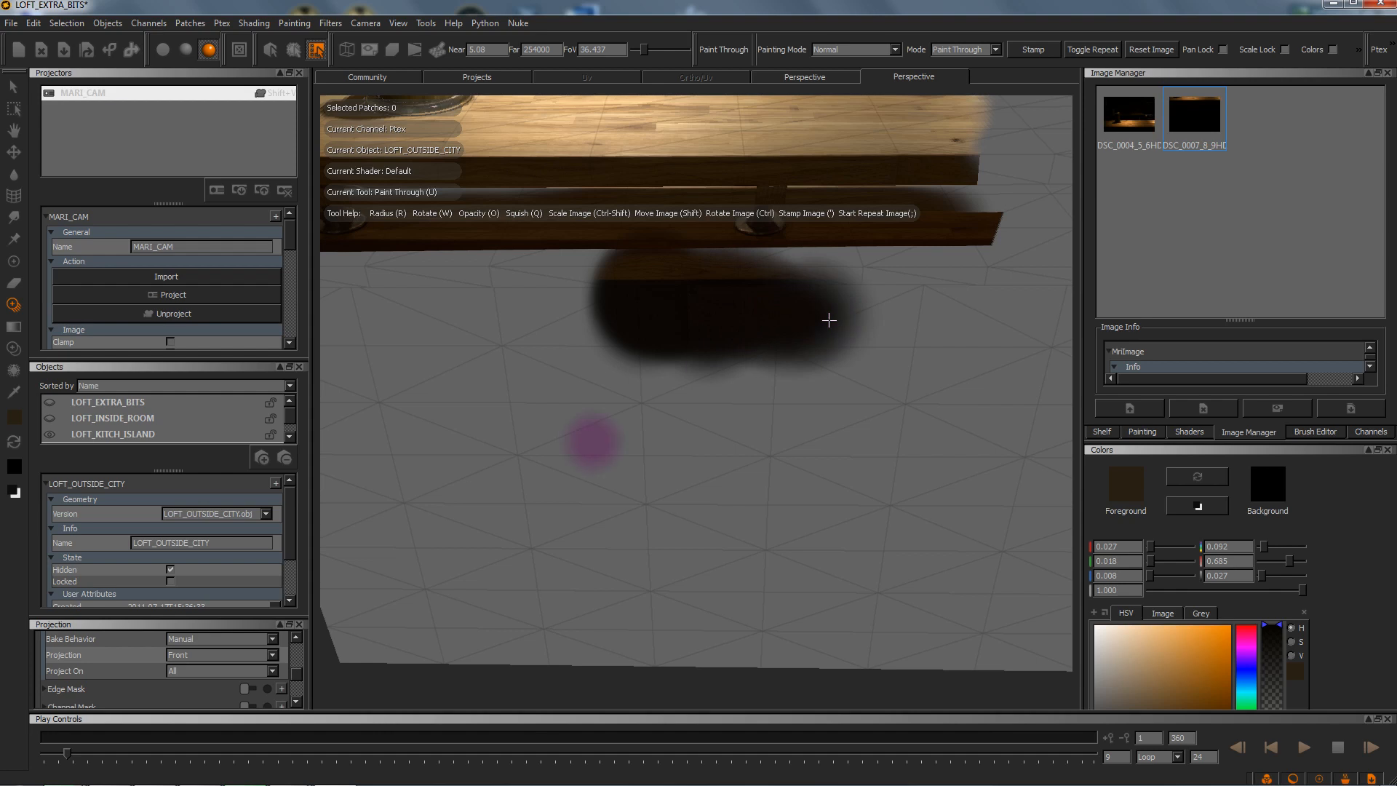
pyautogui.press('r')
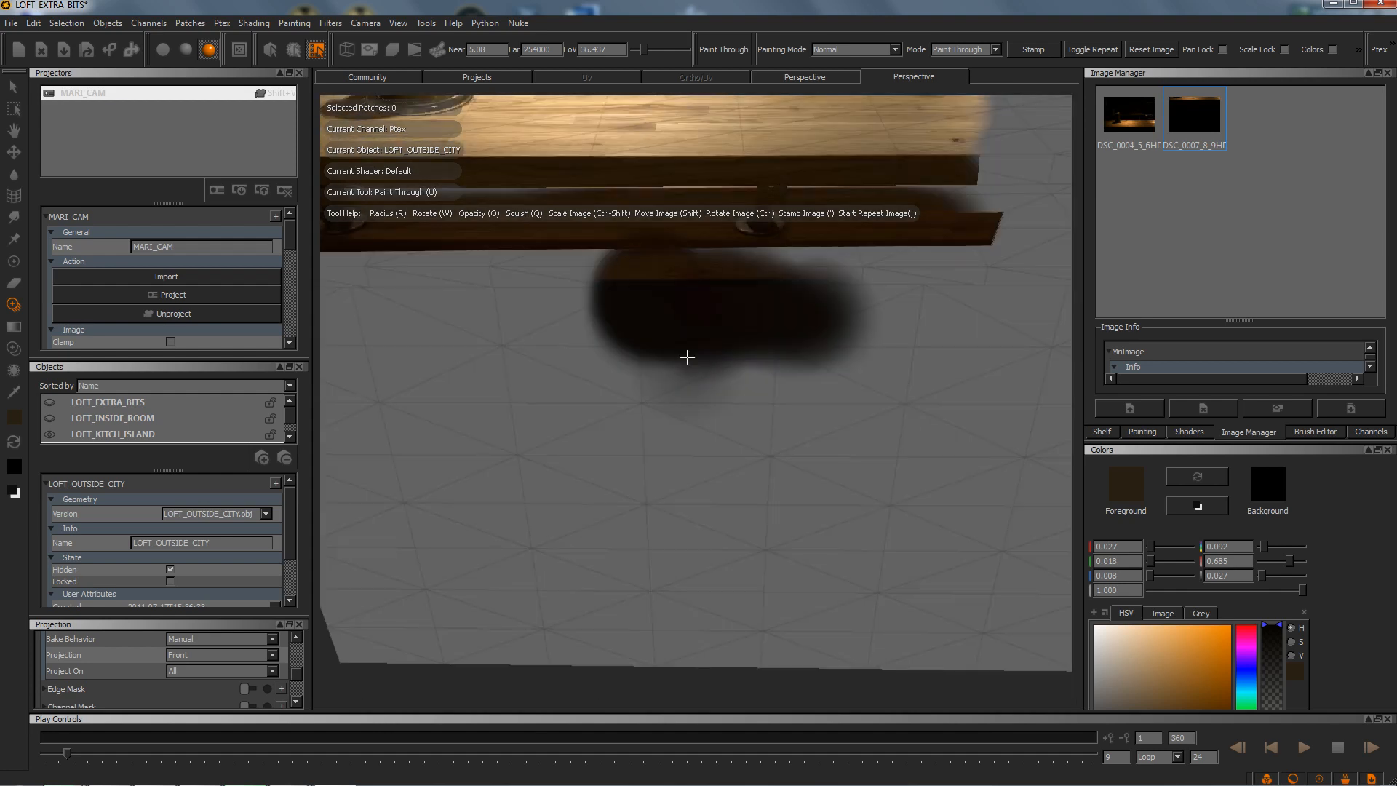
pyautogui.moveTo(687, 356)
pyautogui.mouseDown()
pyautogui.moveTo(689, 303)
pyautogui.moveTo(919, 306)
pyautogui.moveTo(895, 297)
pyautogui.moveTo(1040, 276)
pyautogui.moveTo(976, 271)
pyautogui.moveTo(1026, 244)
pyautogui.moveTo(977, 259)
pyautogui.mouseUp()
pyautogui.moveTo(857, 295)
pyautogui.mouseDown()
pyautogui.moveTo(611, 315)
pyautogui.moveTo(325, 298)
pyautogui.moveTo(452, 306)
pyautogui.moveTo(349, 306)
pyautogui.moveTo(430, 361)
pyautogui.moveTo(611, 299)
pyautogui.moveTo(864, 340)
pyautogui.moveTo(1012, 467)
pyautogui.moveTo(918, 408)
pyautogui.moveTo(1199, 491)
pyautogui.moveTo(1204, 630)
pyautogui.moveTo(738, 721)
pyautogui.moveTo(530, 720)
pyautogui.moveTo(546, 699)
pyautogui.moveTo(177, 597)
pyautogui.moveTo(415, 500)
pyautogui.moveTo(349, 458)
pyautogui.mouseUp()
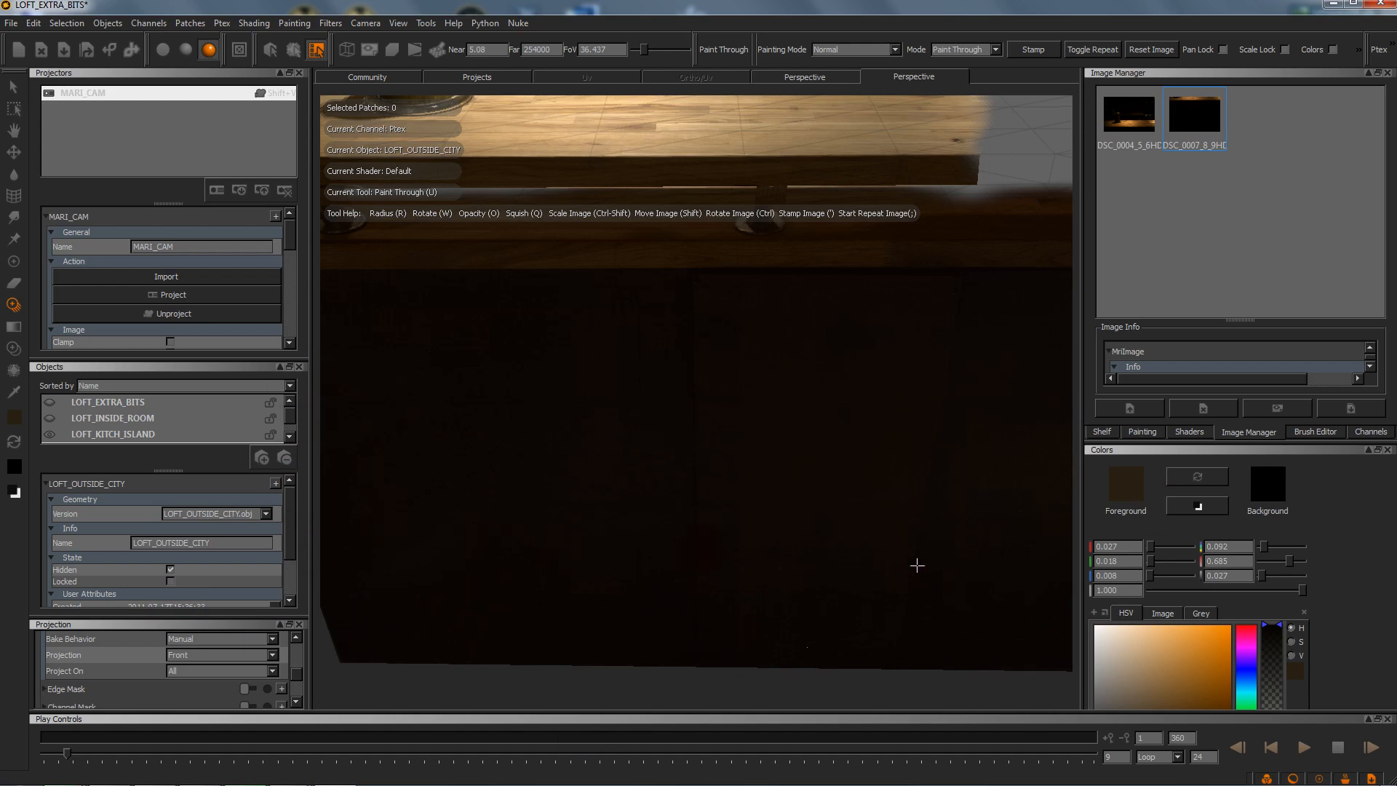
# Step: Try Through as the general projection setting, revert it to Front, and examine the painted island from another angle
pyautogui.click(179, 655)
pyautogui.click(193, 678)
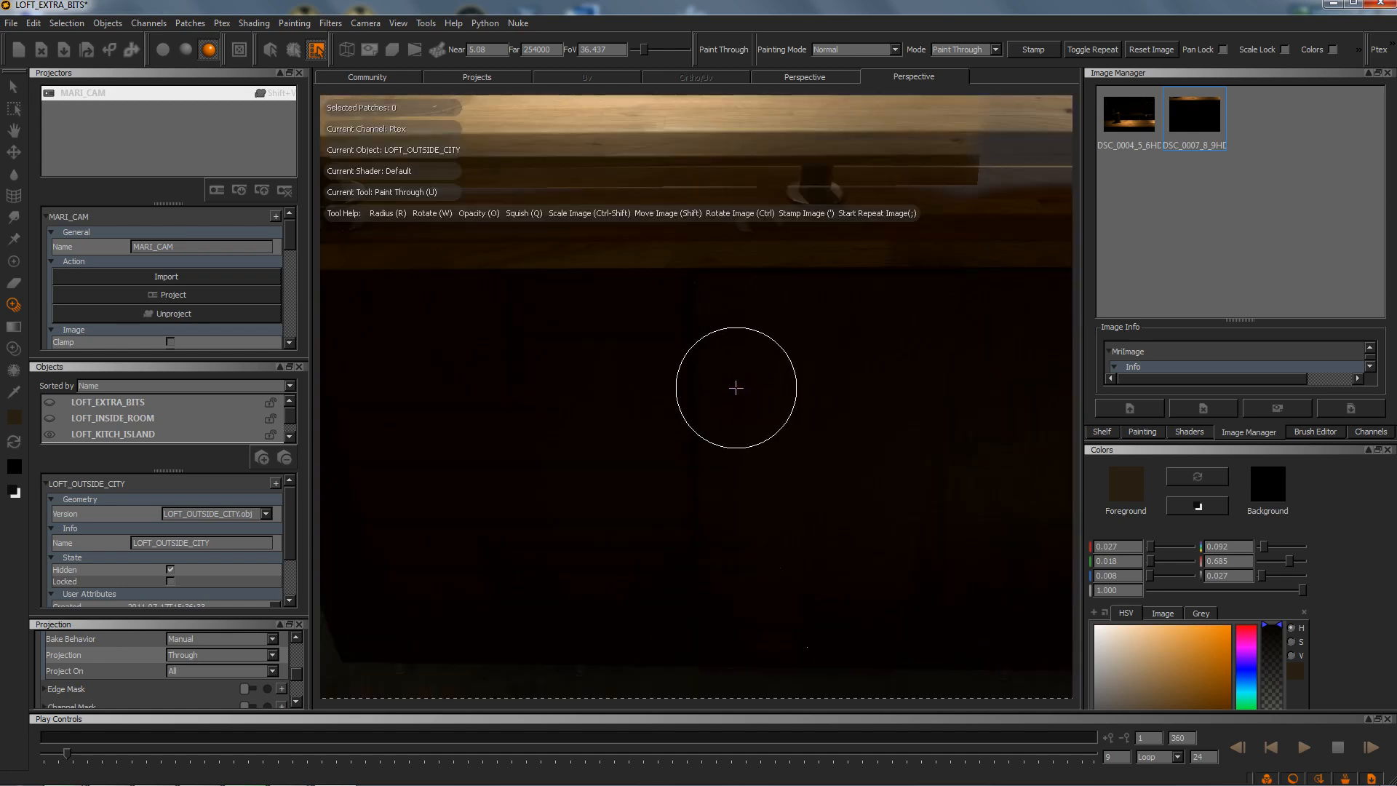
pyautogui.click(195, 654)
pyautogui.click(190, 653)
pyautogui.moveTo(686, 399)
pyautogui.keyDown('alt'); pyautogui.mouseDown()
pyautogui.moveTo(662, 468)
pyautogui.moveTo(842, 490)
pyautogui.moveTo(686, 457)
pyautogui.moveTo(618, 470)
pyautogui.moveTo(841, 470)
pyautogui.mouseUp(); pyautogui.keyUp('alt')
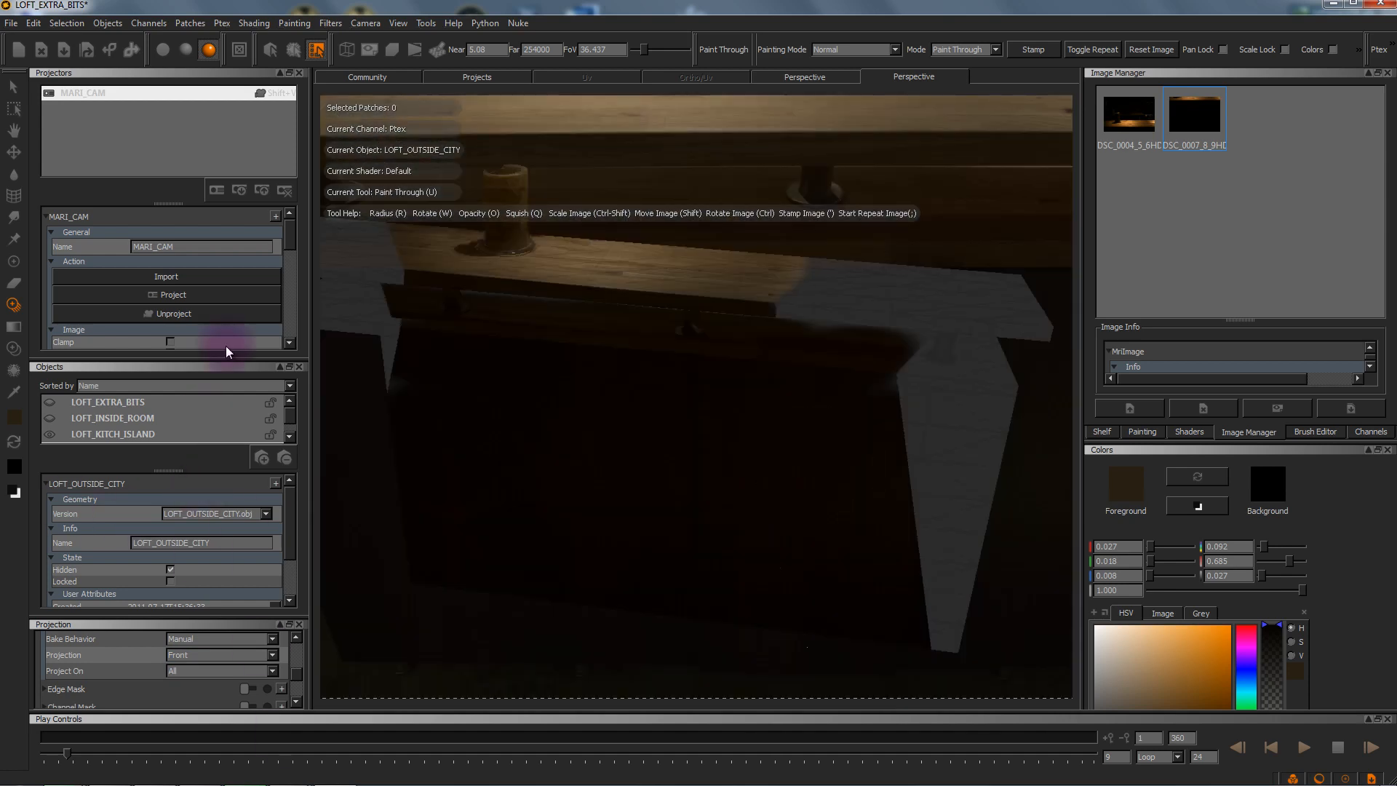
# Step: Switch to the Eraser, show LOFT_INSIDE_ROOM and LOFT_OUTSIDE_CITY, and view the island through MARI_CAM at frame 27
pyautogui.click(15, 288)
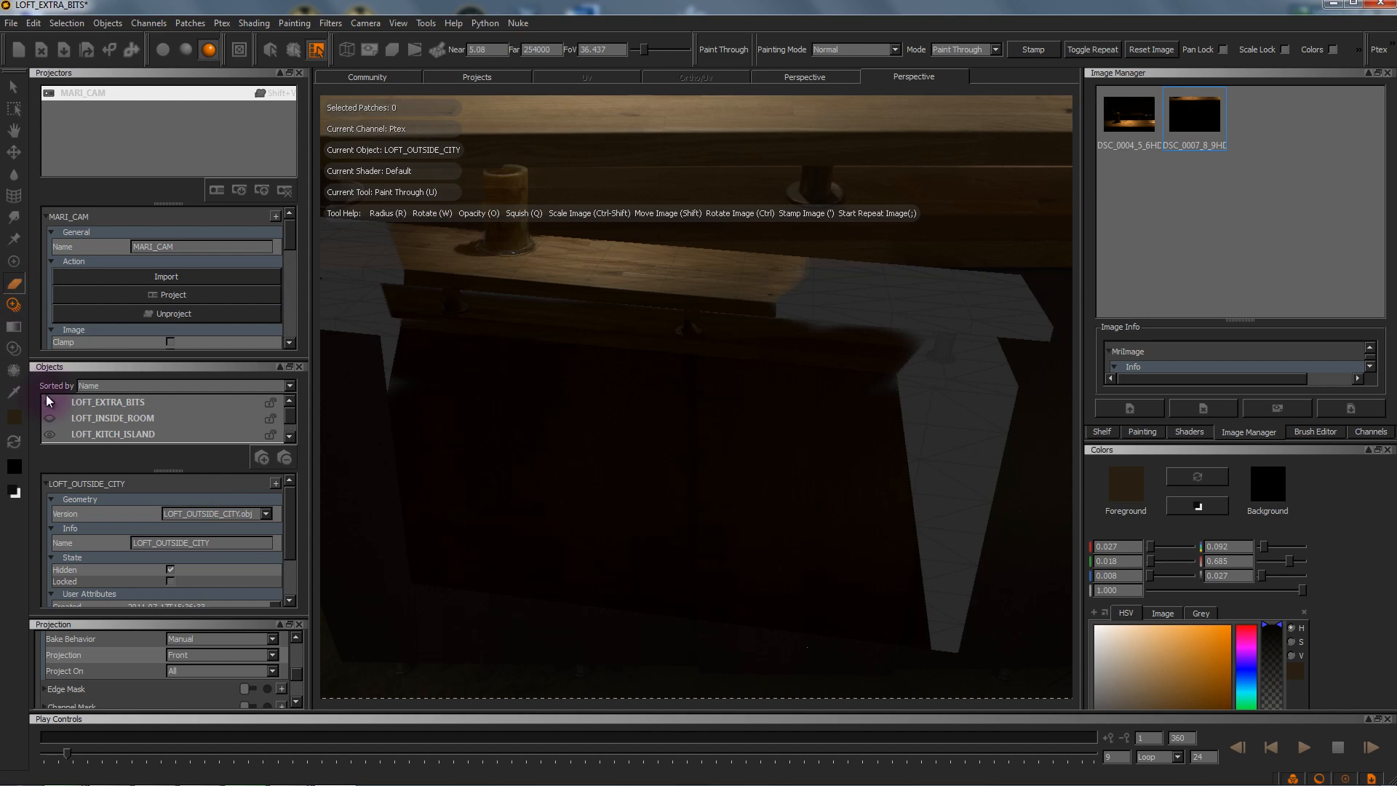
pyautogui.click(75, 756)
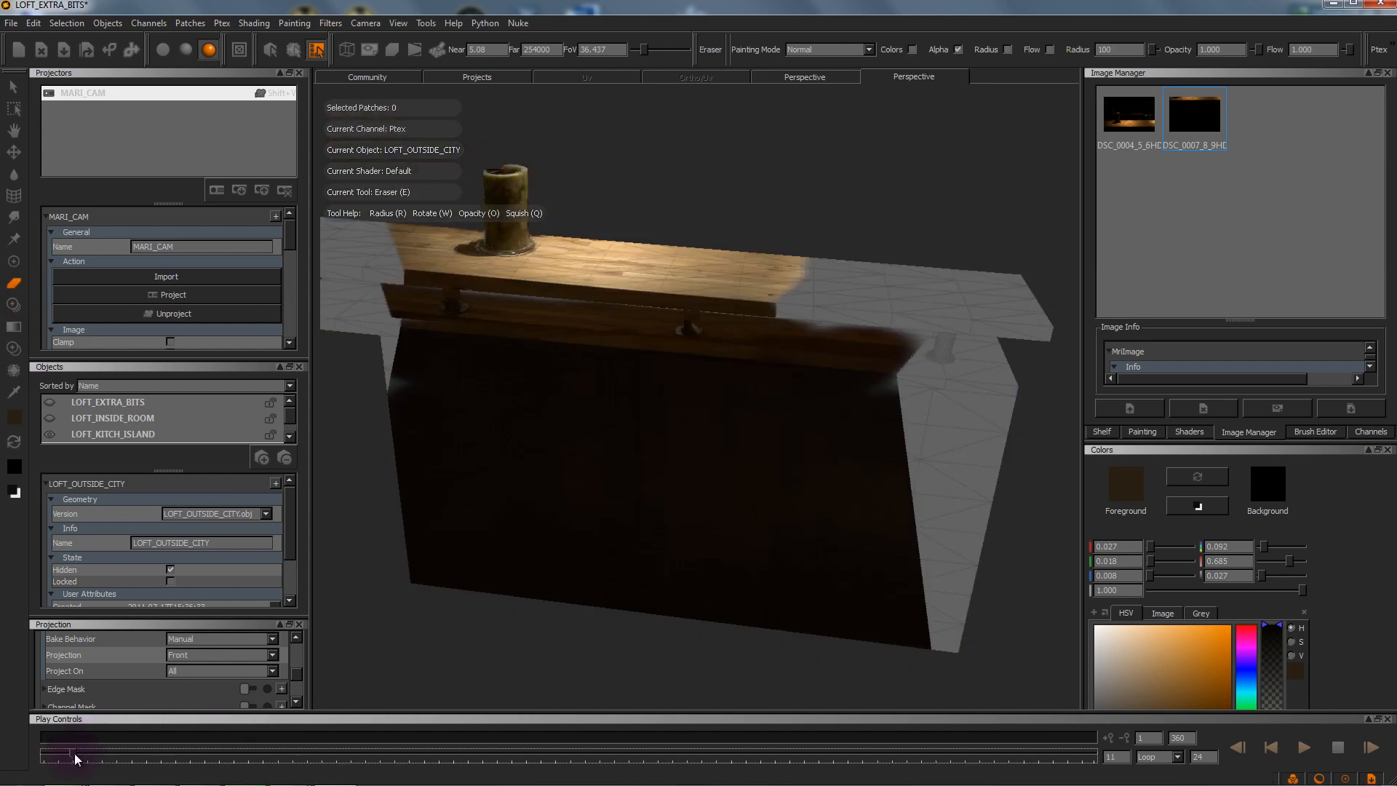
pyautogui.moveTo(103, 752); pyautogui.dragTo(106, 753)
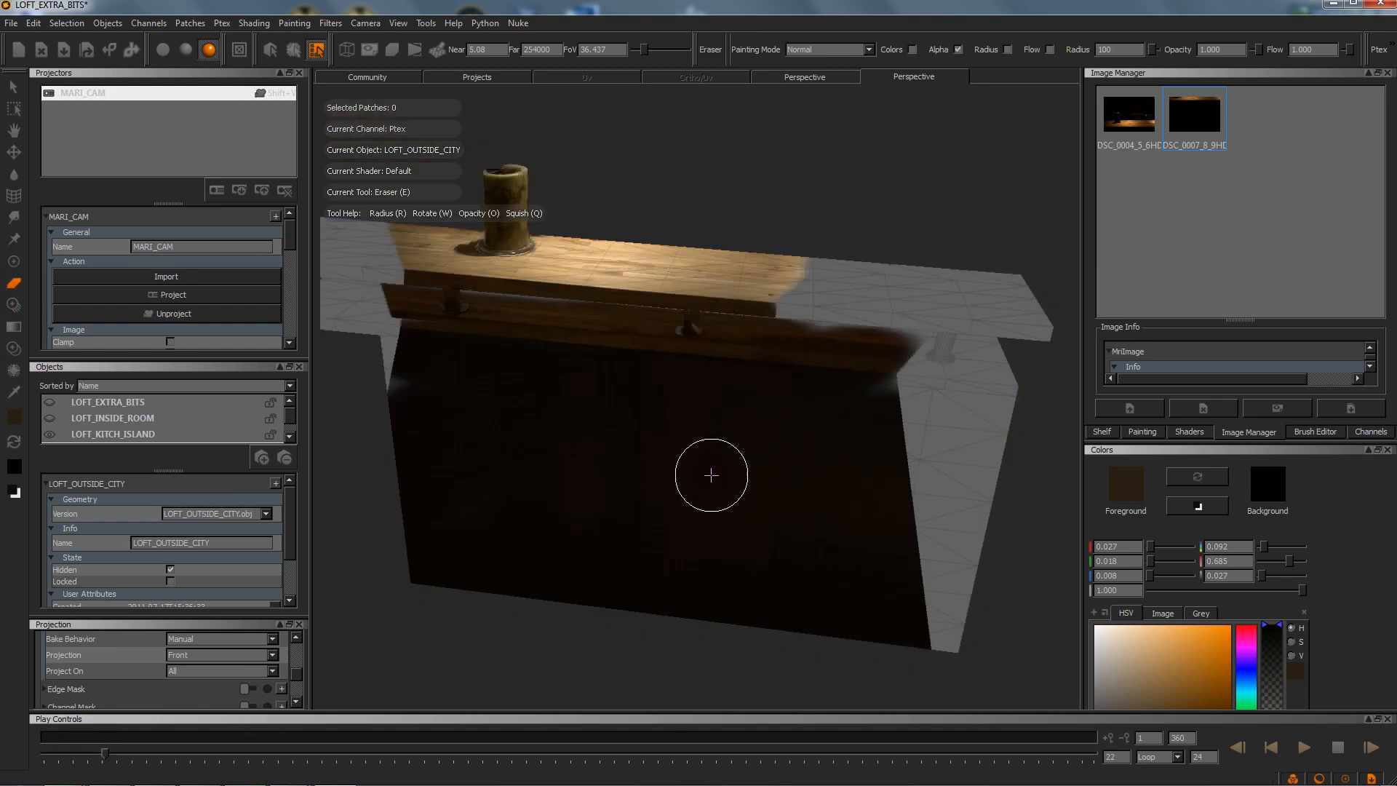
pyautogui.hotkey('shift', 'v')
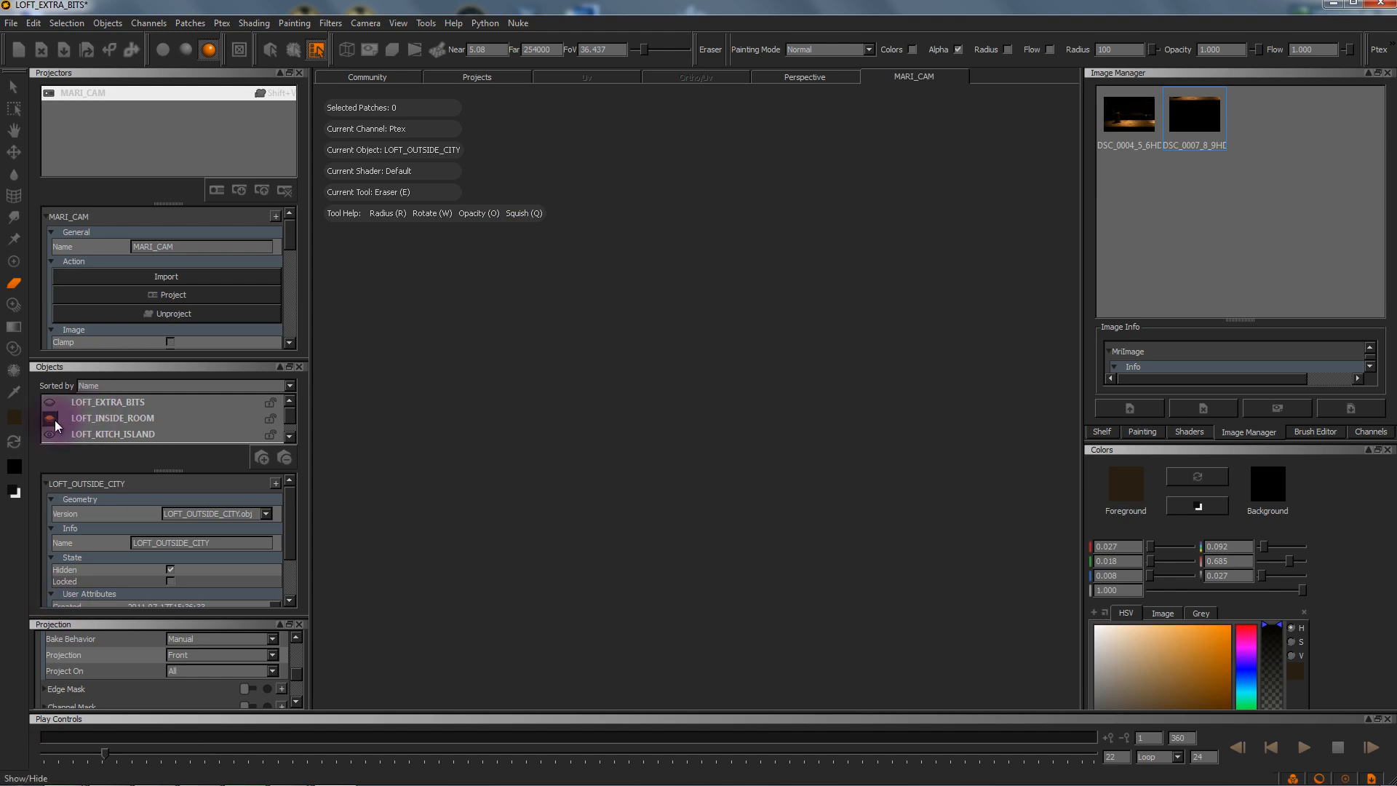
pyautogui.click(48, 402)
pyautogui.scroll(-1, 77, 416)
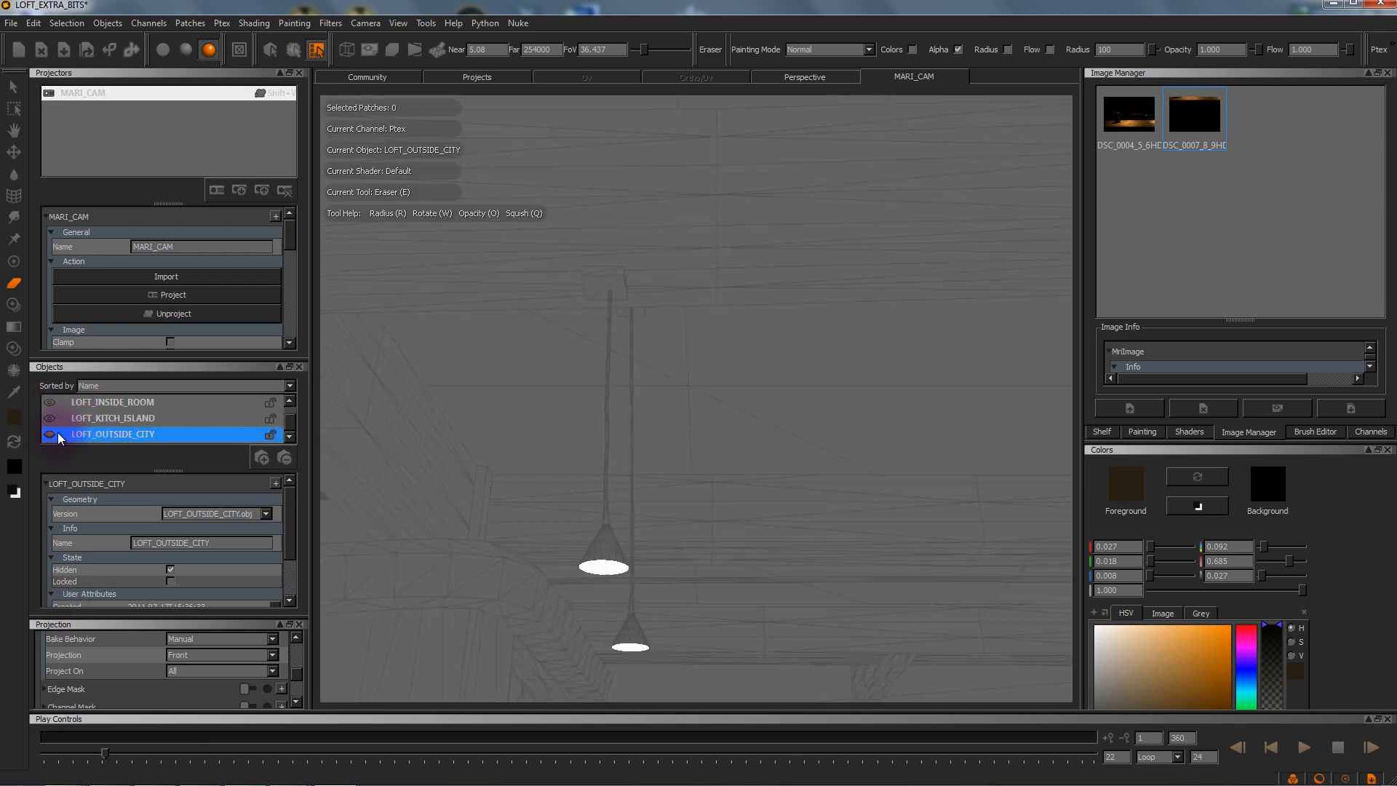
pyautogui.moveTo(105, 755); pyautogui.dragTo(118, 753)
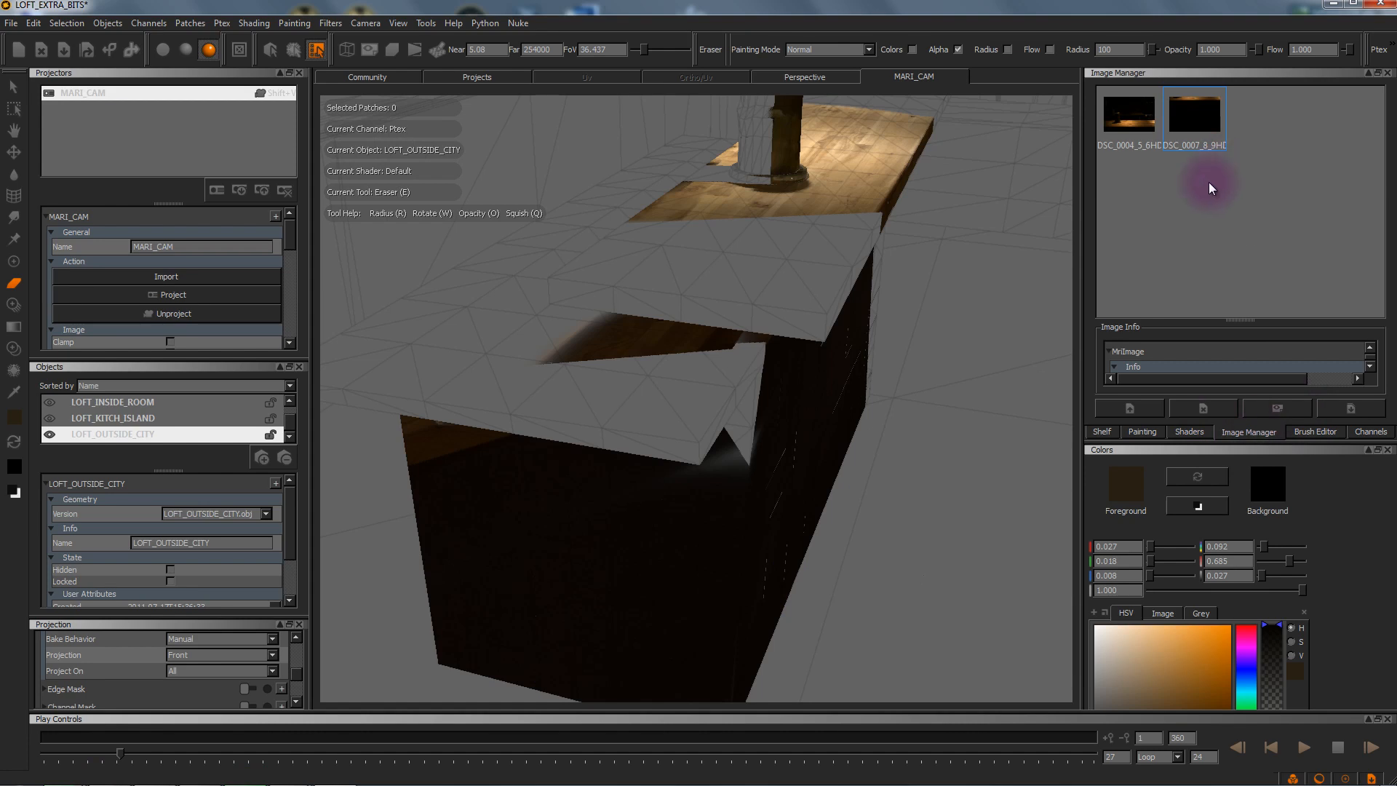
# Step: Remove both existing photos from the Image Manager
pyautogui.moveTo(1158, 166); pyautogui.dragTo(1112, 120)
pyautogui.moveTo(1136, 115); pyautogui.dragTo(1129, 111)
pyautogui.press('Delete')
# Step: Load DSC_0025_6_7HDRI.exr from the PROCESSED_HDR/CC folder into the Image Manager
pyautogui.click(1162, 131)
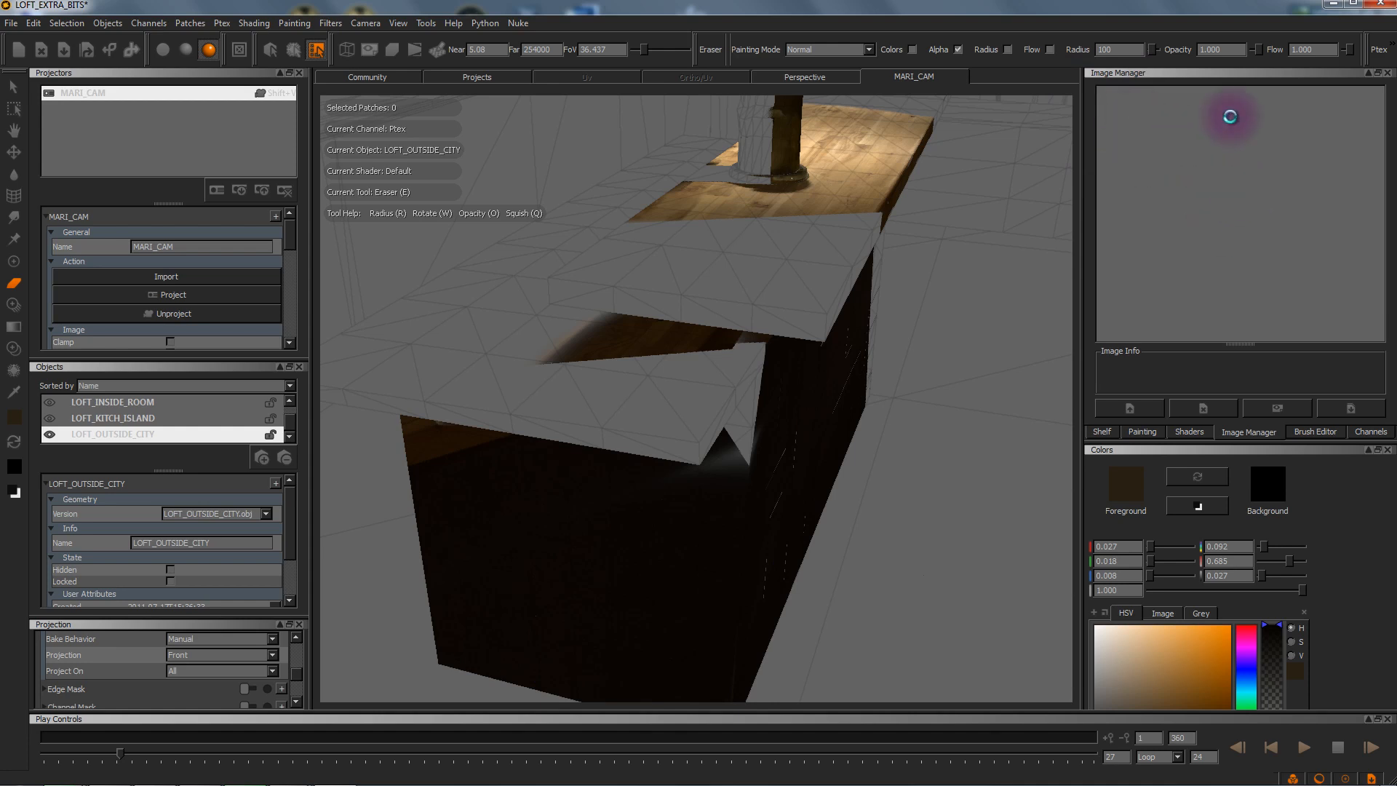
pyautogui.scroll(-4, 381, 444)
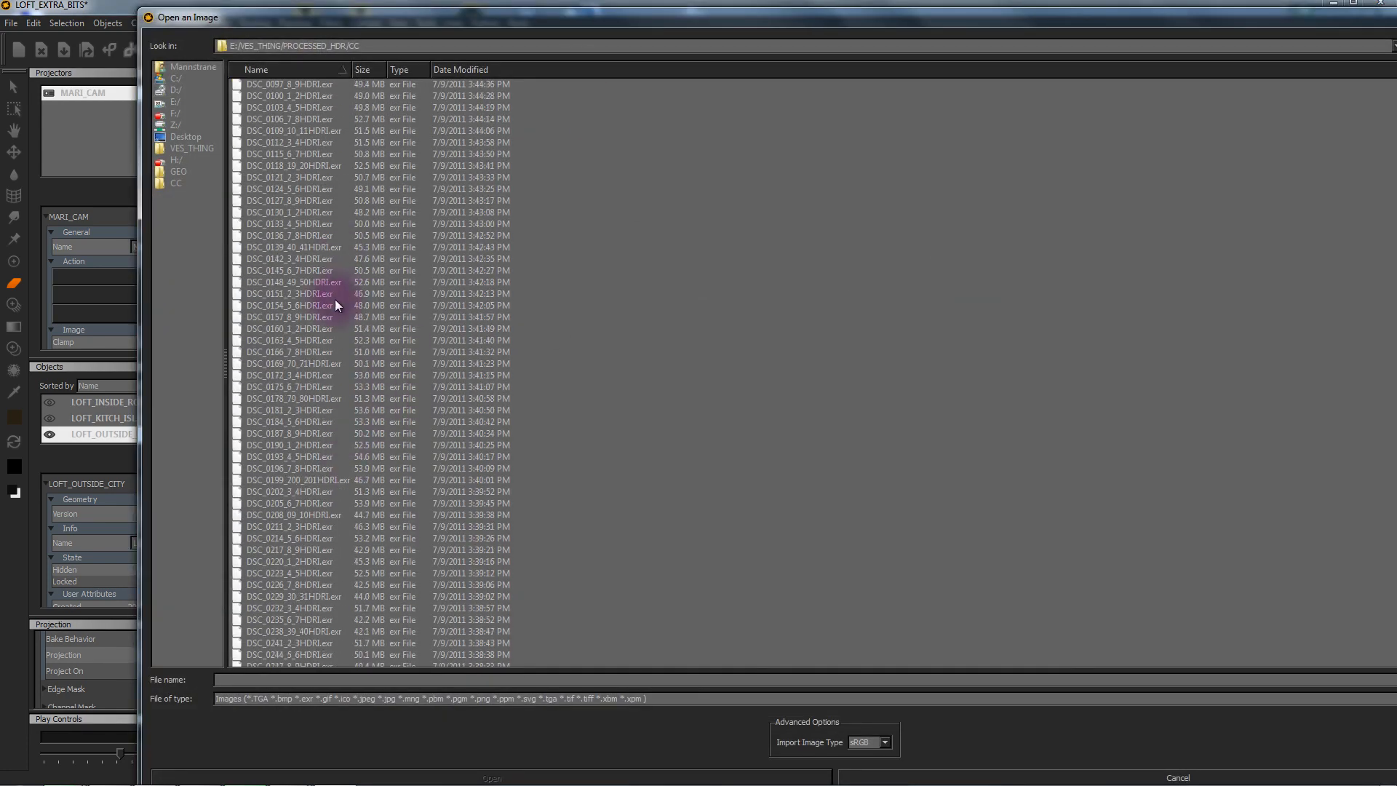
pyautogui.moveTo(401, 20); pyautogui.dragTo(591, 136)
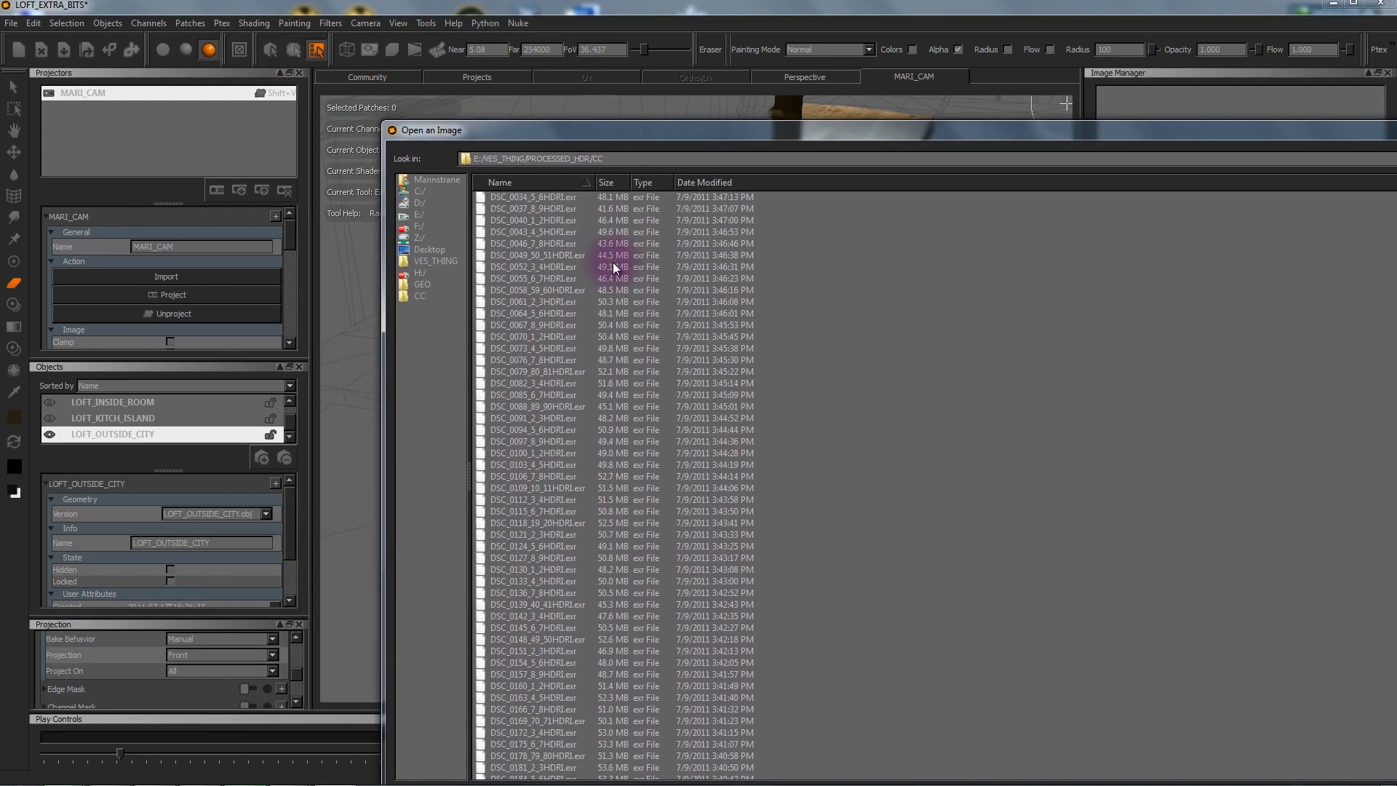
pyautogui.scroll(1, 549, 209)
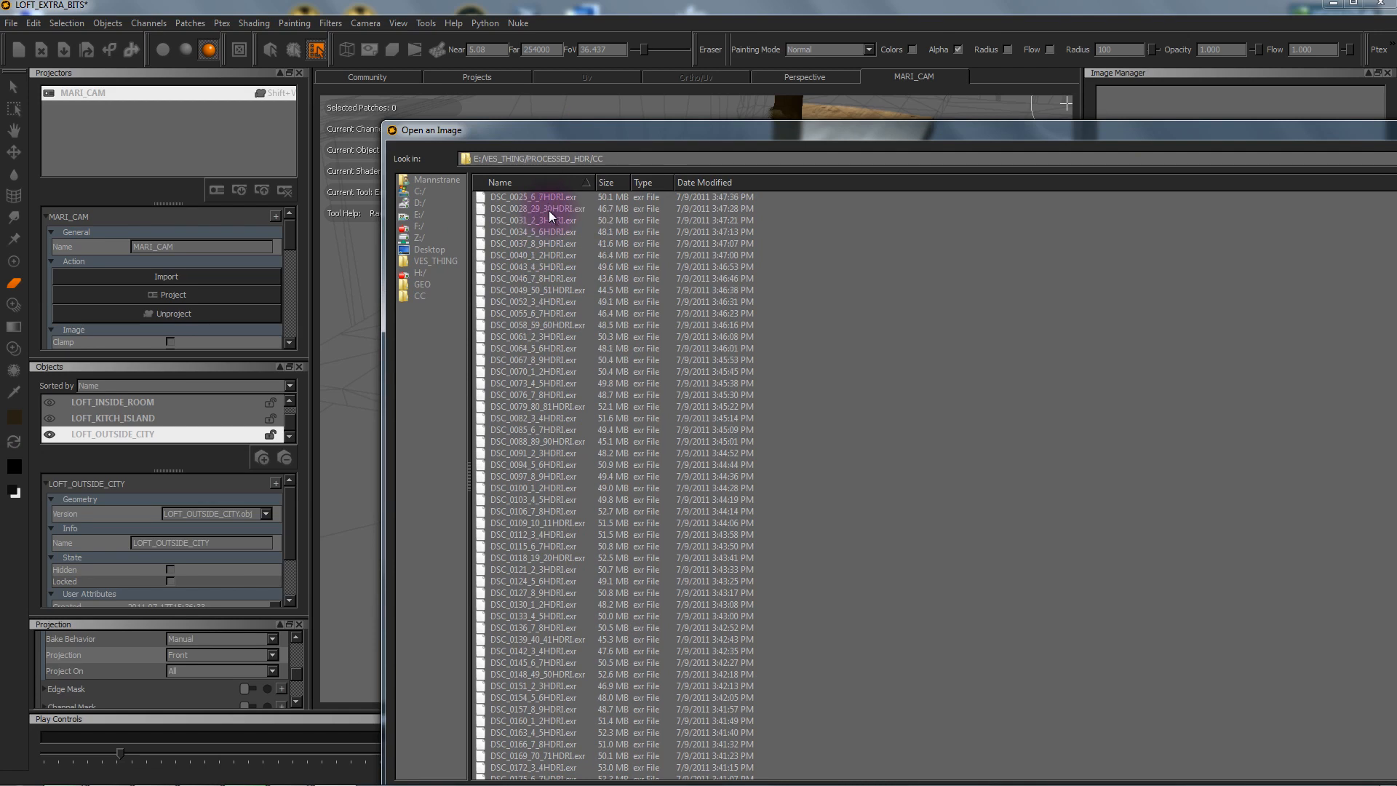
pyautogui.click(546, 209)
pyautogui.click(547, 198)
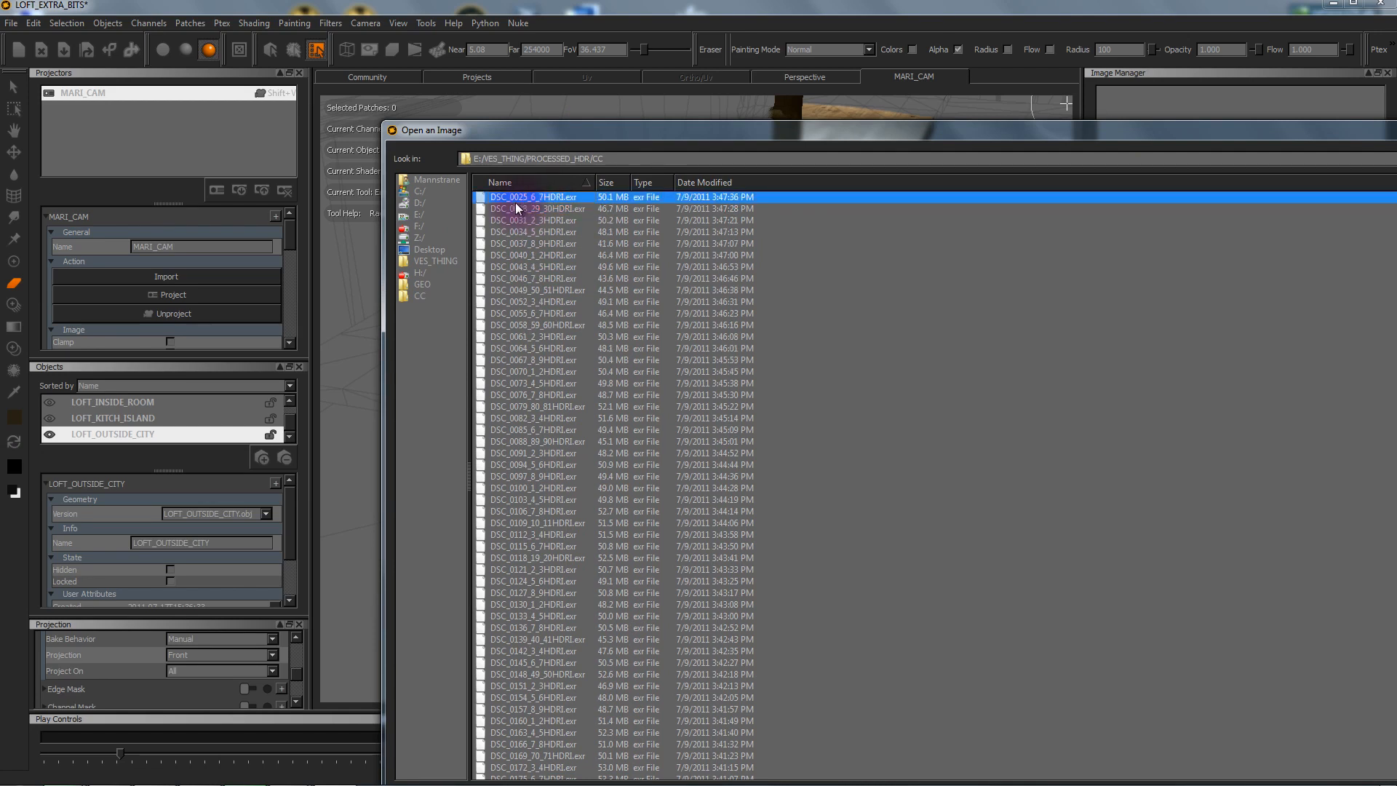
pyautogui.doubleClick(554, 201)
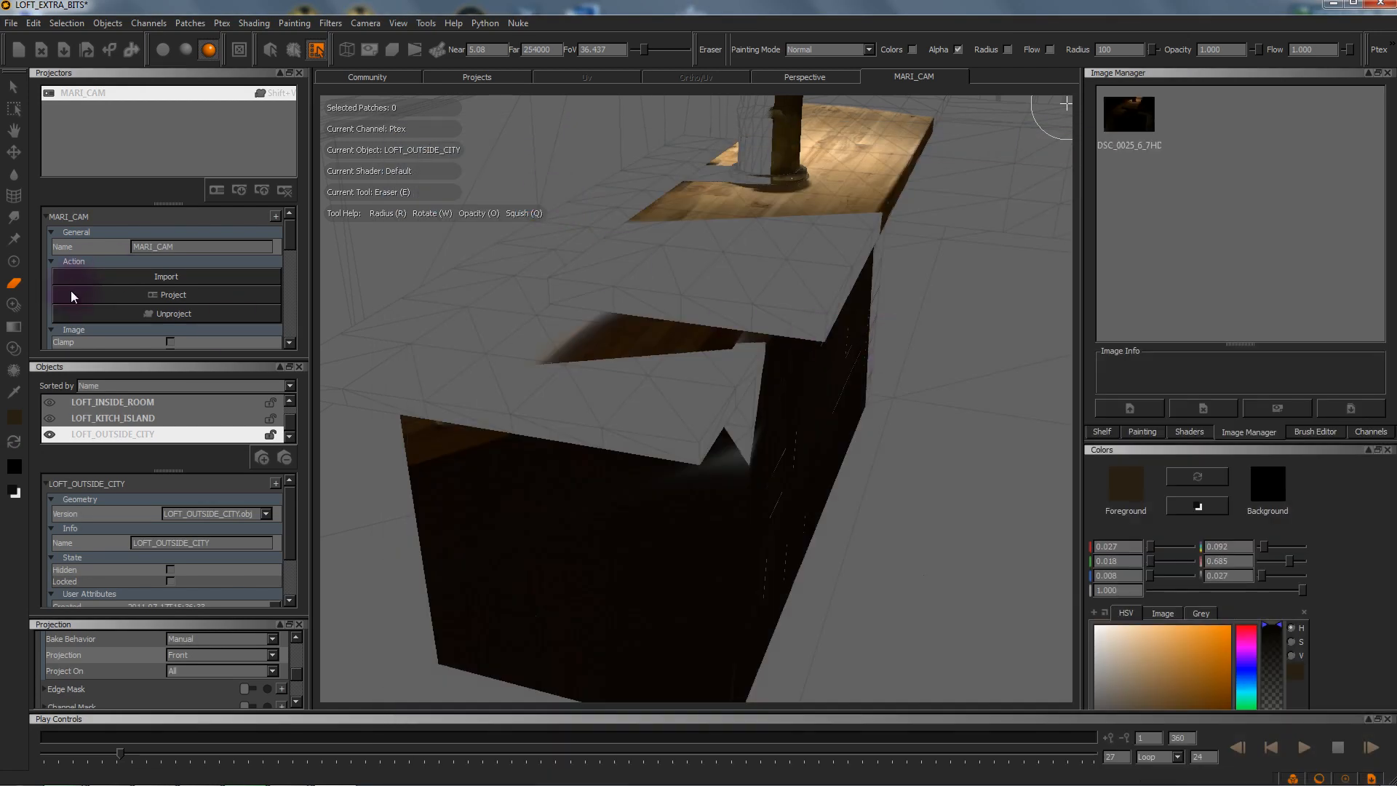
# Step: Place the DSC_0025_6_7HDRI photo in the view with Paint Through, and scale and move it to match the kitchen island
pyautogui.click(13, 306)
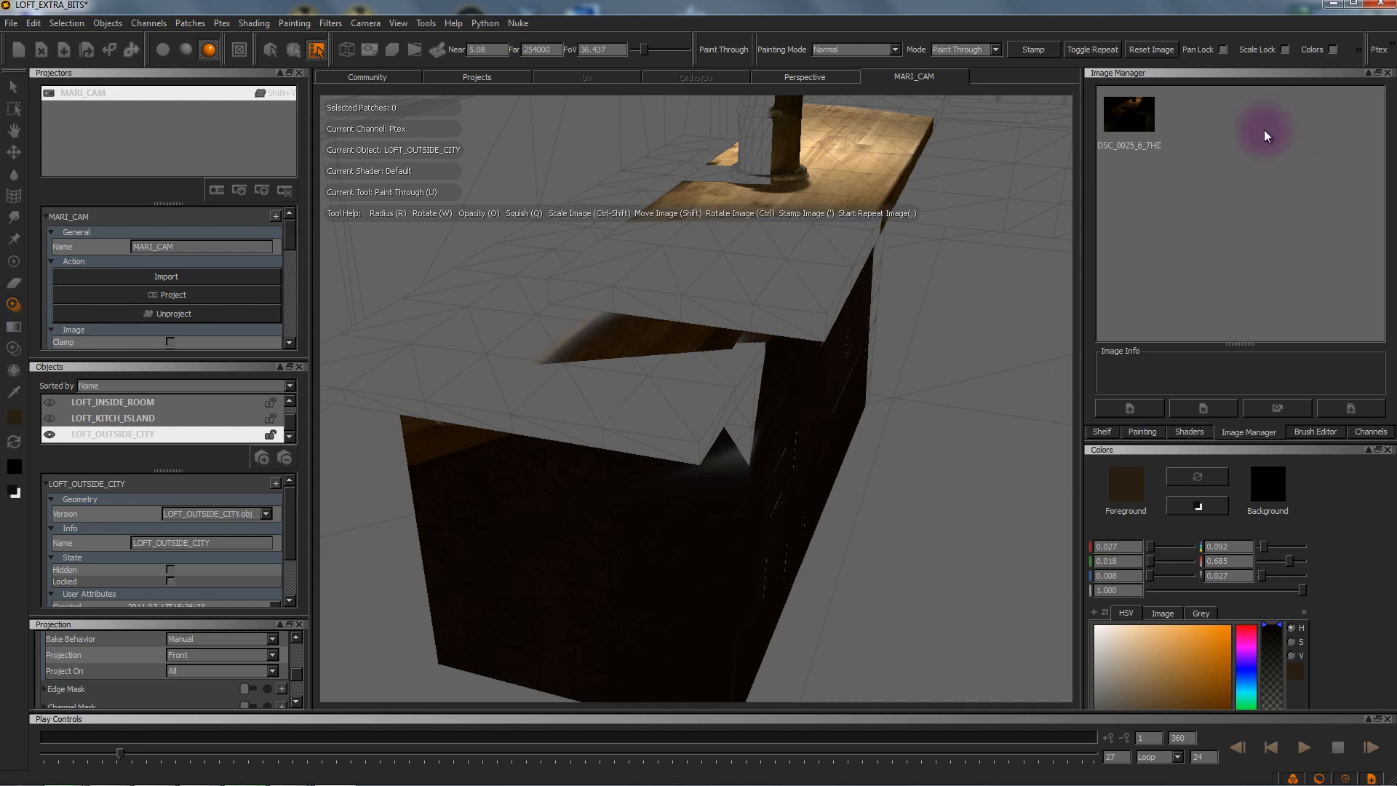
pyautogui.moveTo(1128, 124); pyautogui.dragTo(593, 418)
pyautogui.keyDown('ctrl'); pyautogui.keyDown('shift'); pyautogui.moveTo(755, 421); pyautogui.dragTo(785, 429); pyautogui.keyUp('shift'); pyautogui.keyUp('ctrl')
pyautogui.moveTo(784, 428)
pyautogui.keyDown('shift'); pyautogui.mouseDown()
pyautogui.moveTo(564, 395)
pyautogui.moveTo(627, 387)
pyautogui.moveTo(620, 405)
pyautogui.mouseUp(); pyautogui.keyUp('shift')
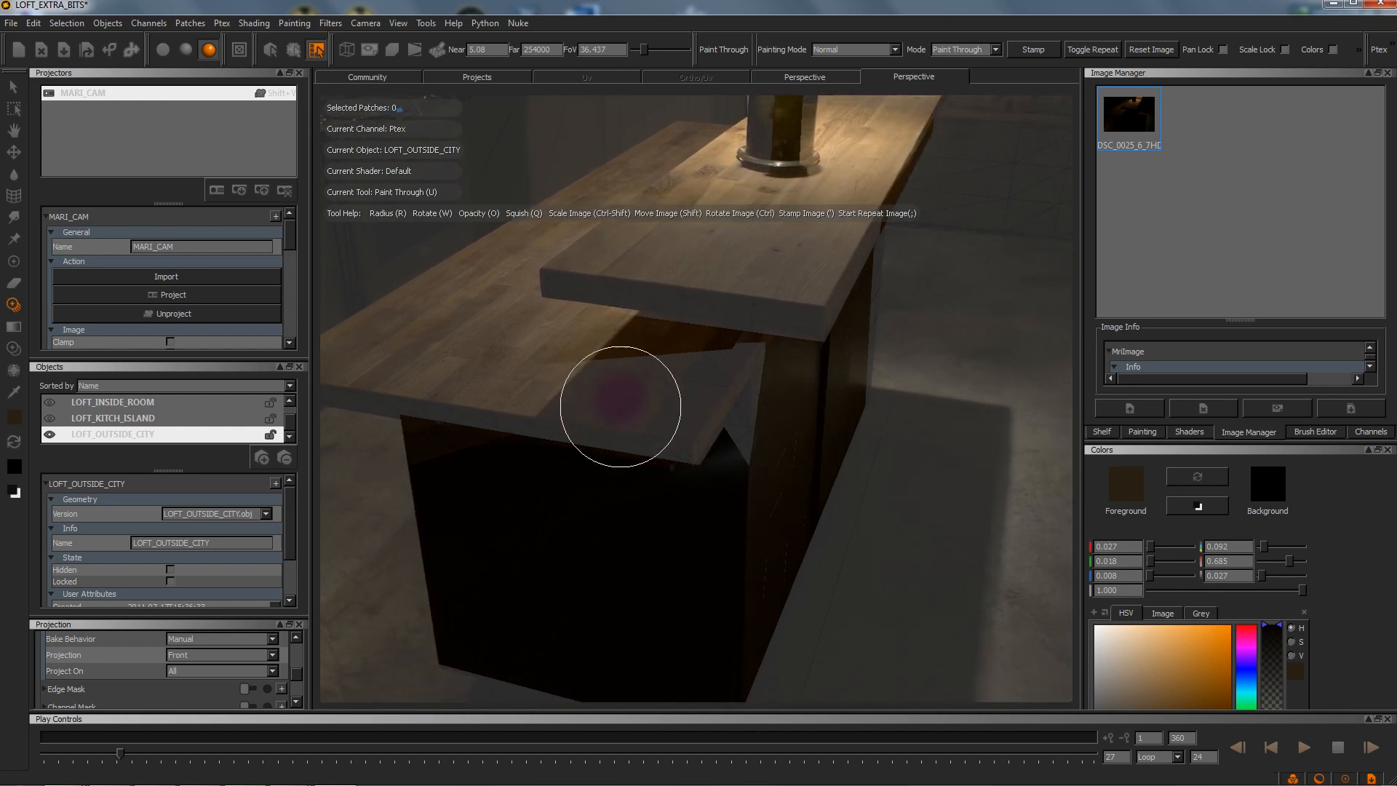
# Step: Paint the photo through onto the floor to the right of the island, including its shadow and the area farther back
pyautogui.moveTo(975, 580)
pyautogui.mouseDown()
pyautogui.moveTo(967, 643)
pyautogui.moveTo(1015, 603)
pyautogui.moveTo(1019, 313)
pyautogui.moveTo(1026, 324)
pyautogui.moveTo(970, 317)
pyautogui.moveTo(967, 460)
pyautogui.moveTo(876, 652)
pyautogui.moveTo(1007, 658)
pyautogui.moveTo(1055, 773)
pyautogui.mouseUp()
pyautogui.moveTo(842, 777)
pyautogui.mouseDown()
pyautogui.moveTo(793, 782)
pyautogui.moveTo(785, 722)
pyautogui.mouseUp()
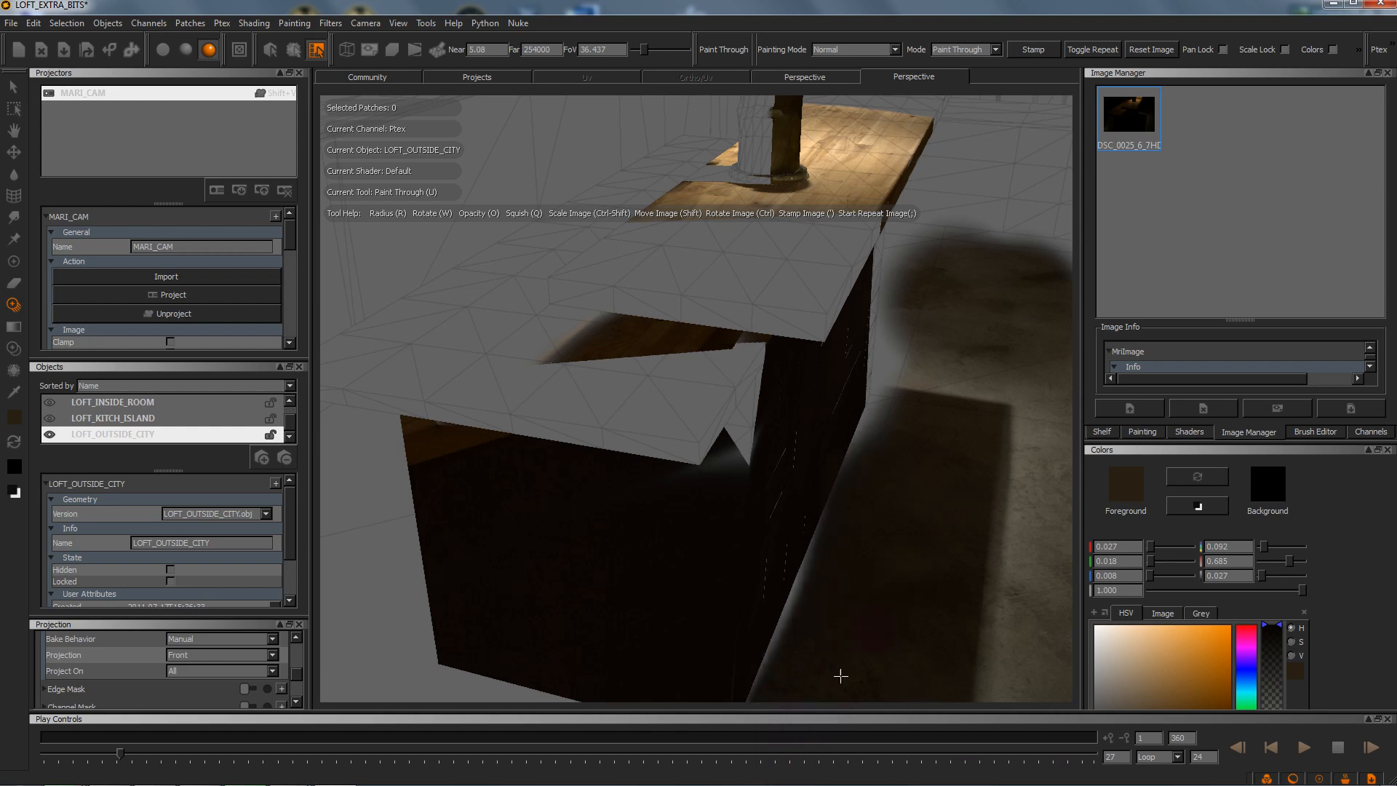
pyautogui.moveTo(930, 434); pyautogui.dragTo(919, 445)
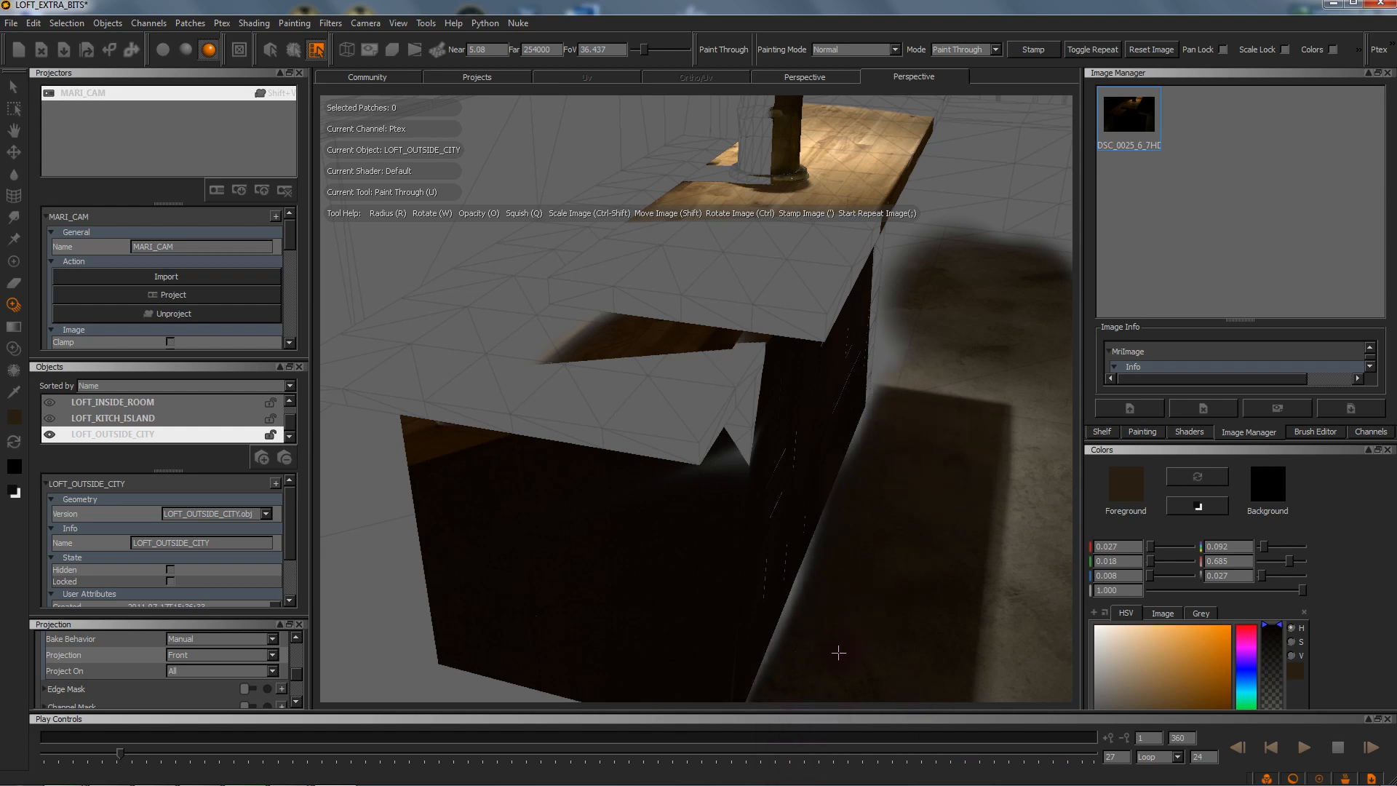
pyautogui.moveTo(865, 604); pyautogui.dragTo(827, 616)
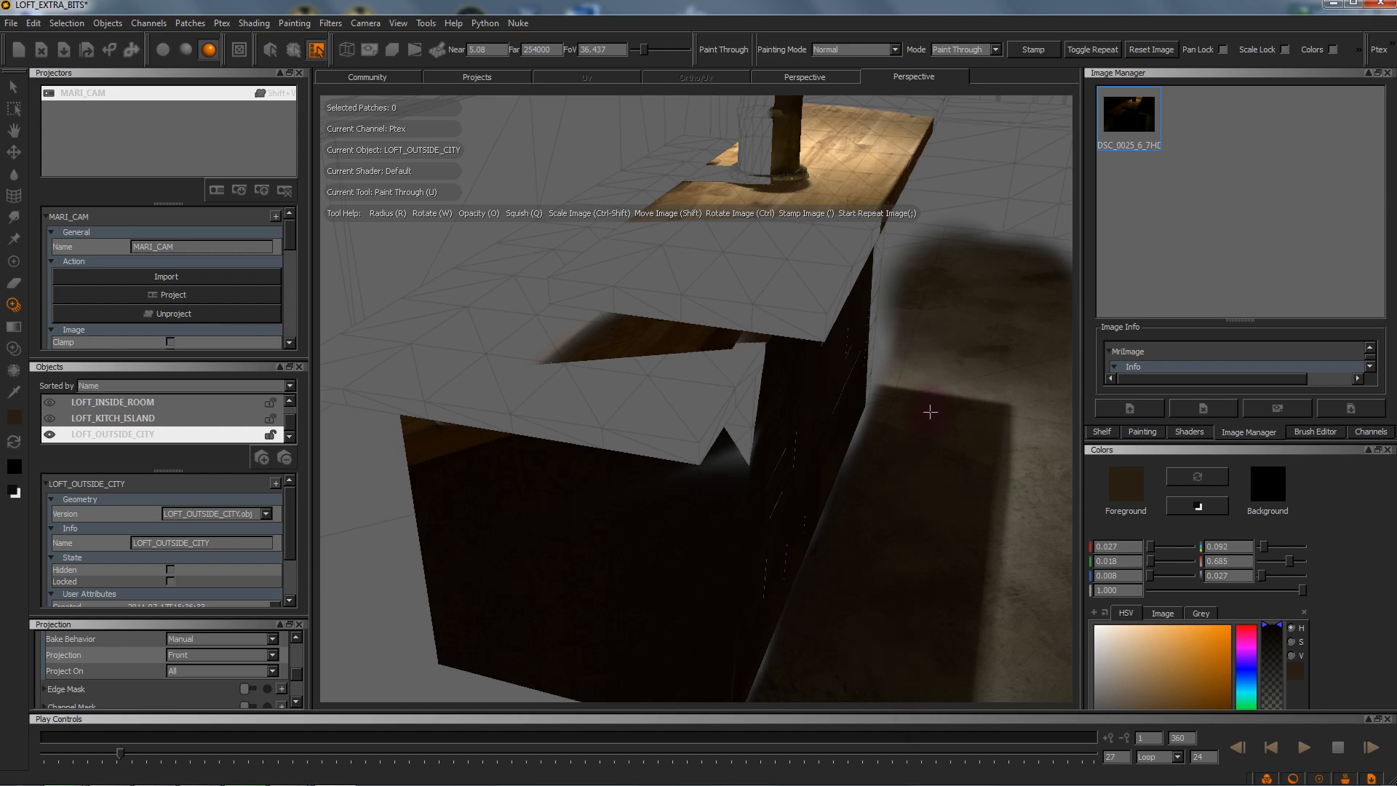
pyautogui.moveTo(938, 357); pyautogui.dragTo(936, 311)
pyautogui.moveTo(1019, 299)
pyautogui.mouseDown()
pyautogui.moveTo(895, 274)
pyautogui.moveTo(977, 338)
pyautogui.mouseUp()
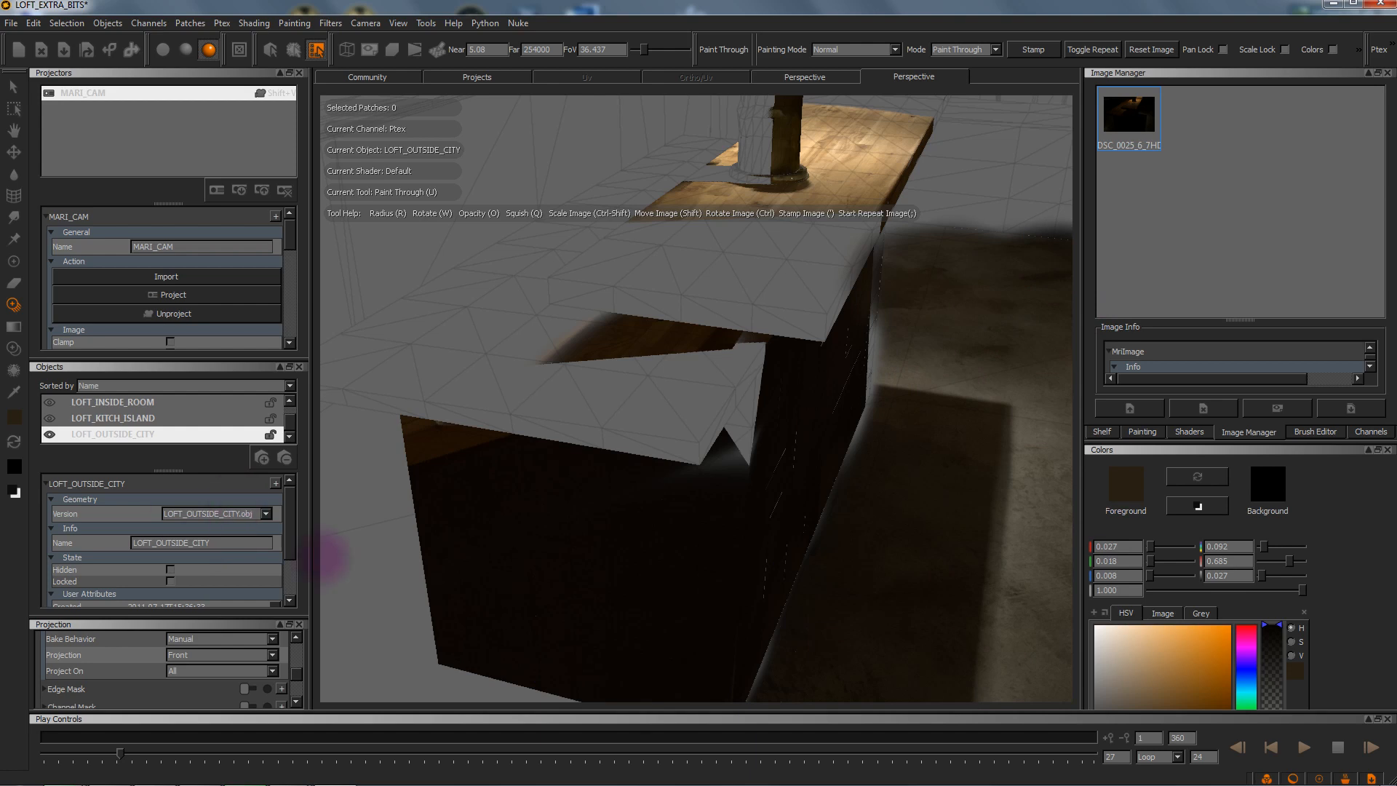
# Step: Paint the photo through onto the floor to the left of the island
pyautogui.moveTo(359, 623)
pyautogui.mouseDown()
pyautogui.moveTo(374, 570)
pyautogui.moveTo(357, 602)
pyautogui.moveTo(368, 547)
pyautogui.moveTo(350, 478)
pyautogui.moveTo(337, 511)
pyautogui.moveTo(346, 669)
pyautogui.moveTo(371, 658)
pyautogui.moveTo(362, 603)
pyautogui.mouseUp()
pyautogui.moveTo(386, 657); pyautogui.dragTo(395, 659)
pyautogui.moveTo(352, 603)
pyautogui.mouseDown()
pyautogui.moveTo(345, 481)
pyautogui.moveTo(331, 488)
pyautogui.moveTo(360, 695)
pyautogui.moveTo(341, 695)
pyautogui.moveTo(439, 700)
pyautogui.moveTo(408, 698)
pyautogui.moveTo(406, 684)
pyautogui.mouseUp()
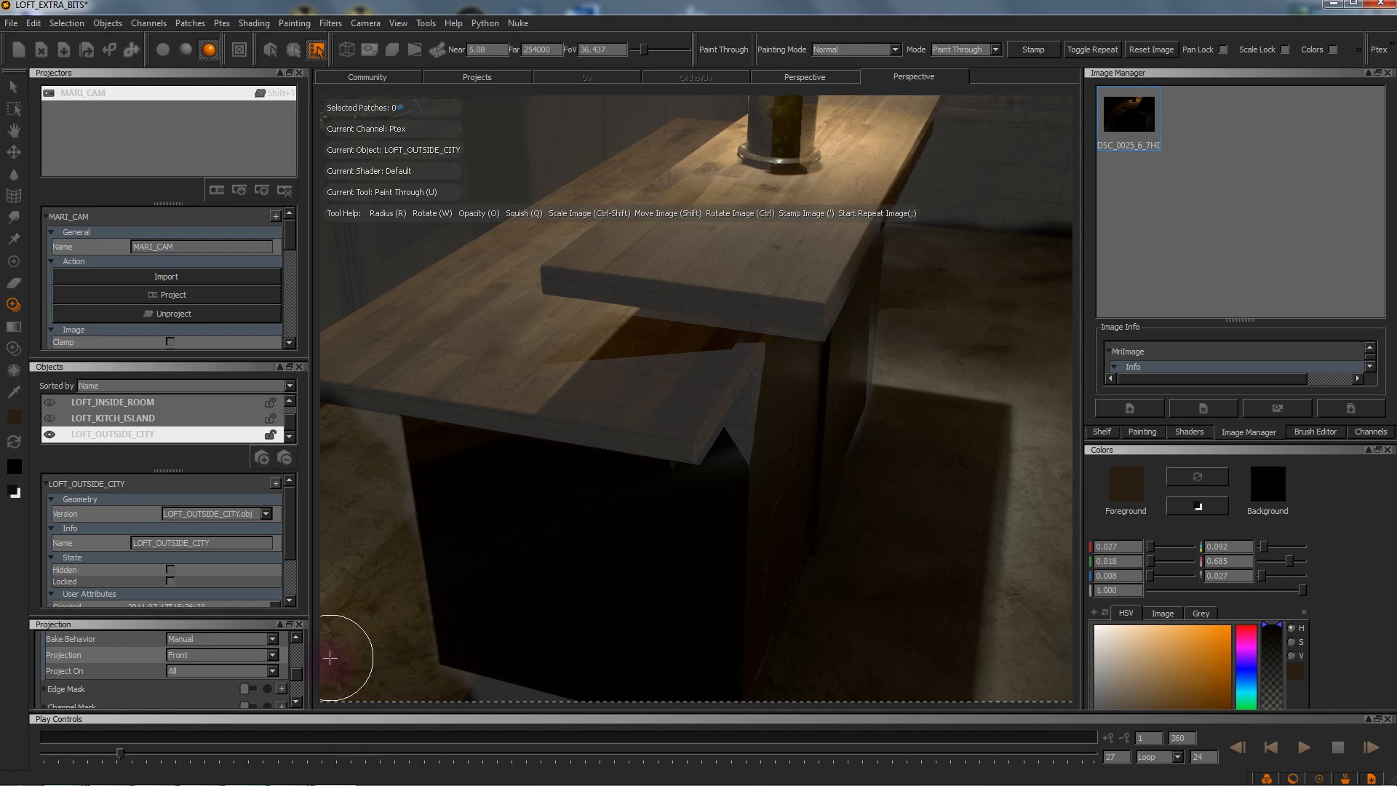
# Step: Paint the photo through onto the island's front and side panels and the floor along their edges
pyautogui.moveTo(486, 610)
pyautogui.mouseDown()
pyautogui.moveTo(470, 668)
pyautogui.moveTo(522, 688)
pyautogui.moveTo(378, 436)
pyautogui.moveTo(412, 472)
pyautogui.mouseUp()
pyautogui.moveTo(476, 617); pyautogui.dragTo(500, 627)
pyautogui.moveTo(813, 600); pyautogui.dragTo(801, 620)
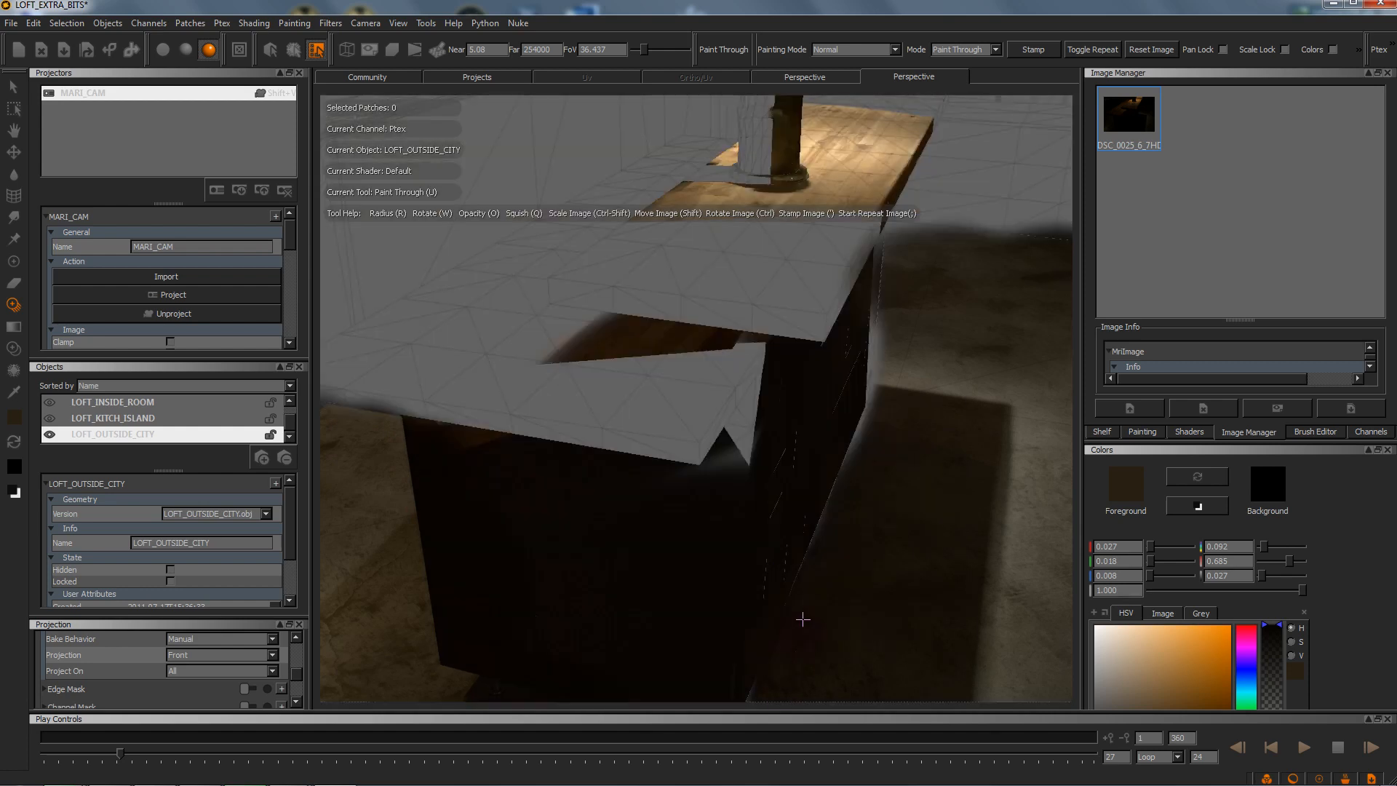
pyautogui.moveTo(867, 448); pyautogui.dragTo(872, 433)
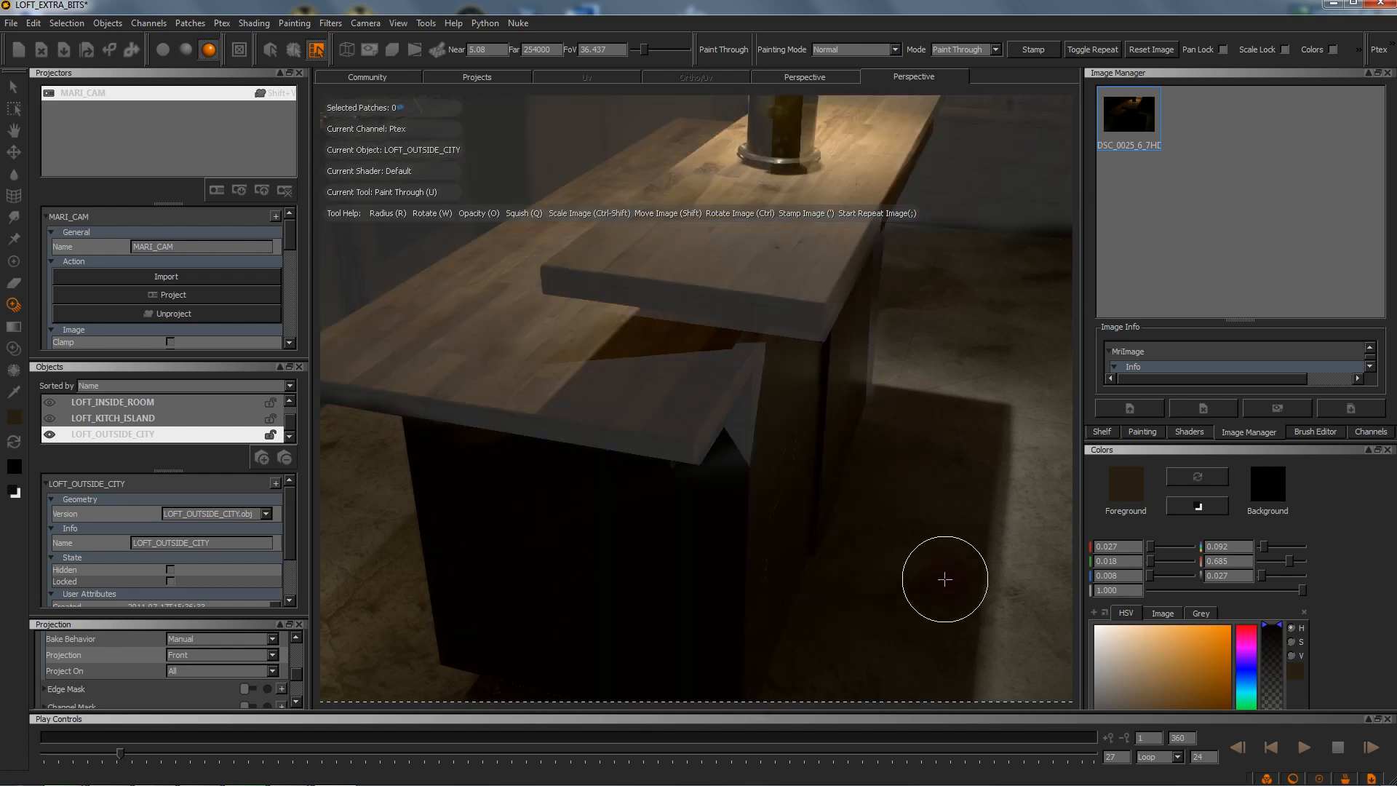
pyautogui.moveTo(437, 660)
pyautogui.mouseDown()
pyautogui.moveTo(460, 677)
pyautogui.moveTo(397, 466)
pyautogui.moveTo(331, 411)
pyautogui.mouseUp()
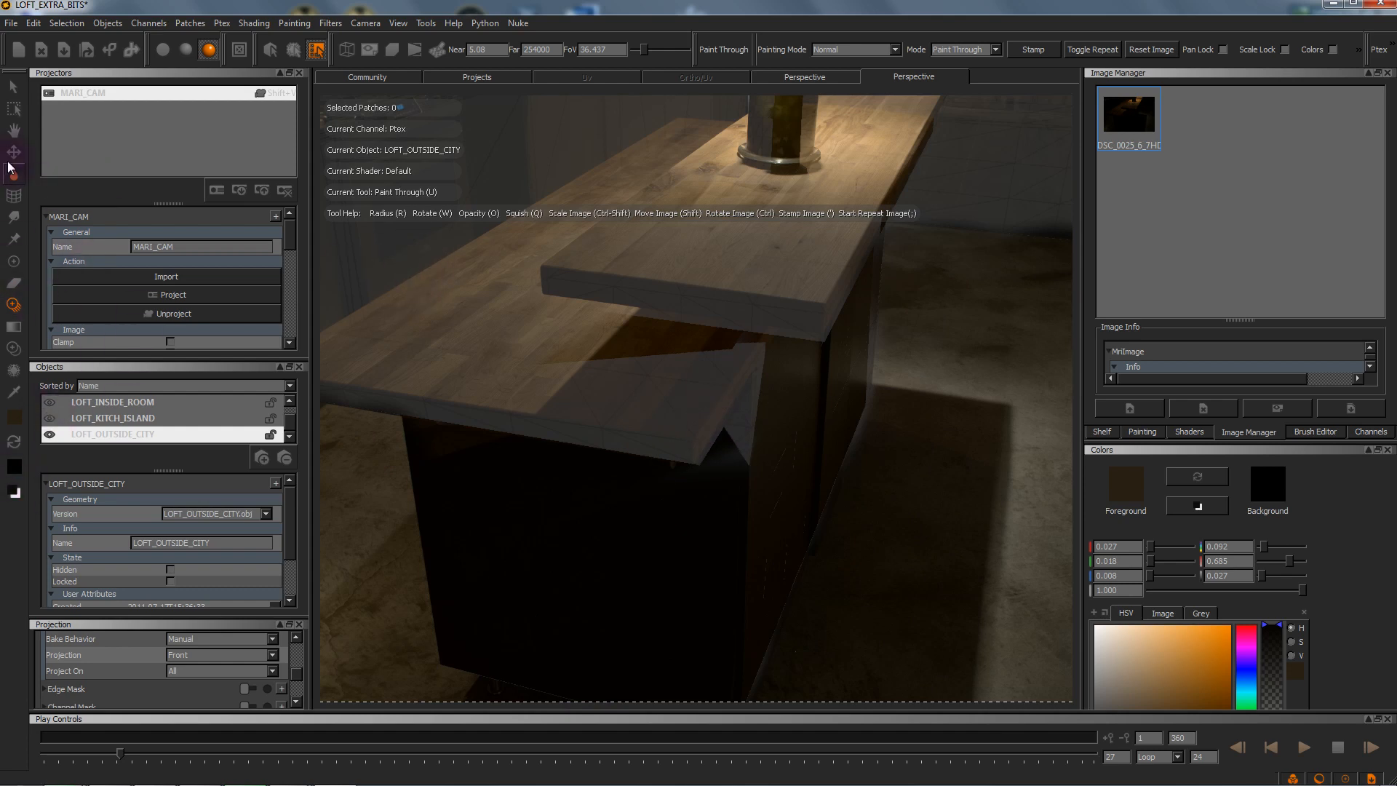
# Step: Hide LOFT_OUTSIDE_CITY, LOFT_INSIDE_ROOM and LOFT_EXTRA_BITS so only the kitchen island stays visible
pyautogui.click(13, 86)
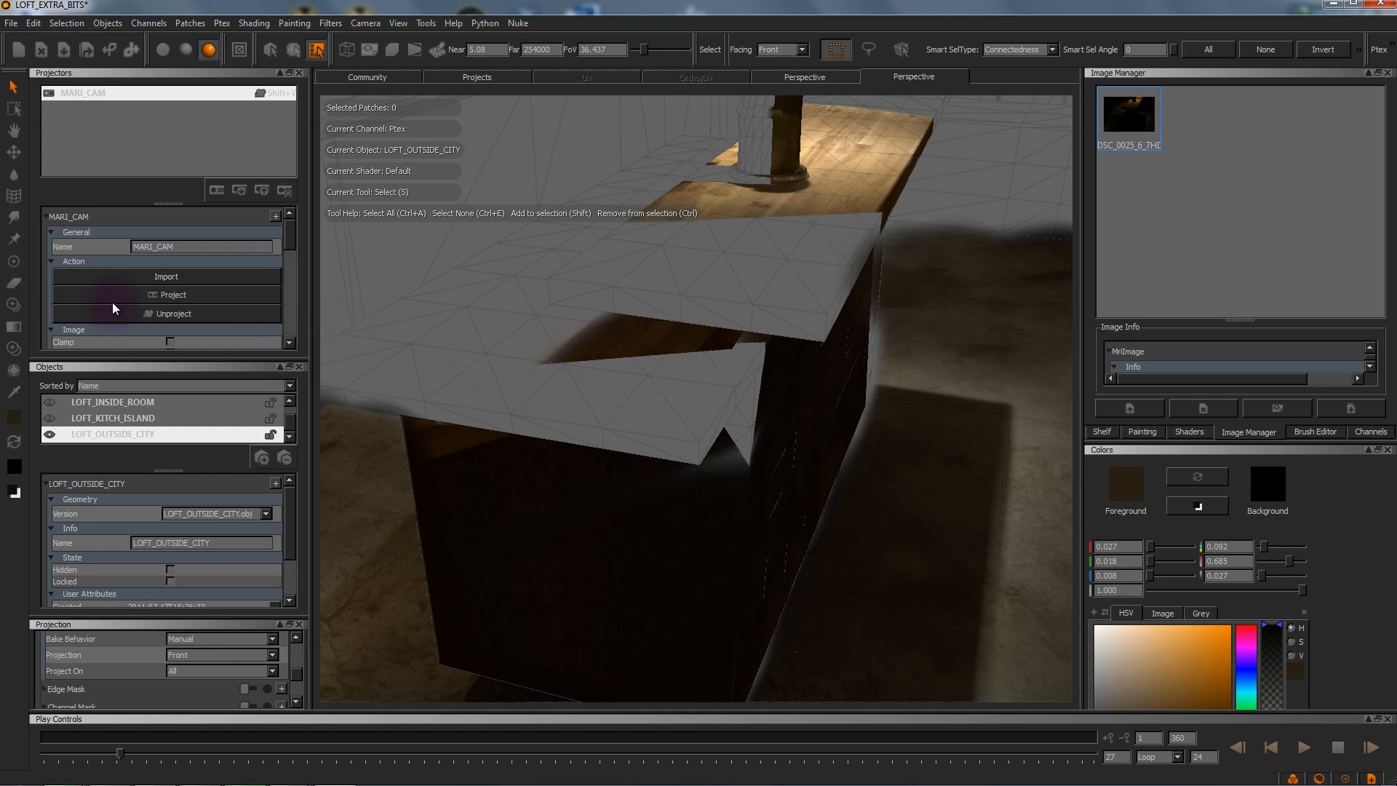
pyautogui.click(45, 431)
pyautogui.click(48, 418)
pyautogui.click(50, 421)
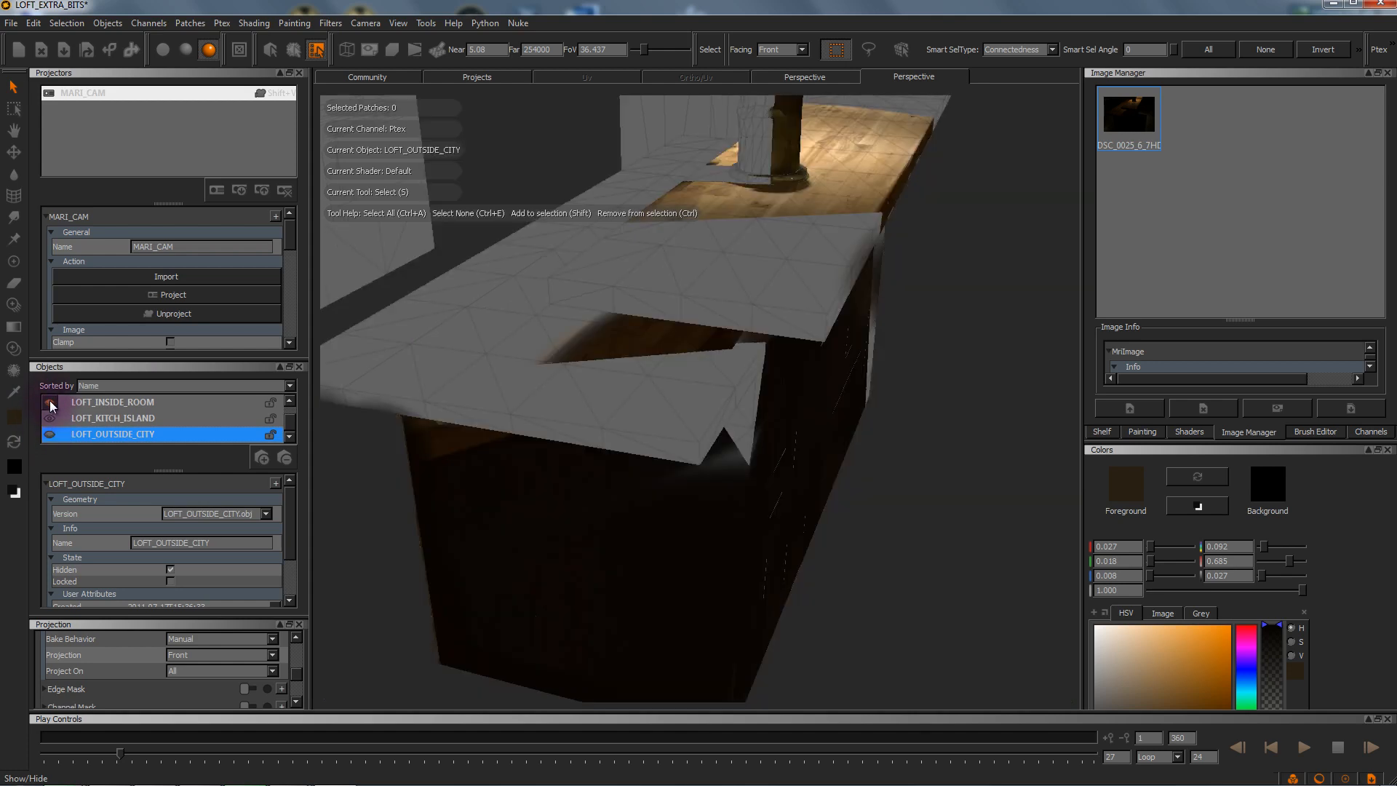
pyautogui.scroll(1, 55, 417)
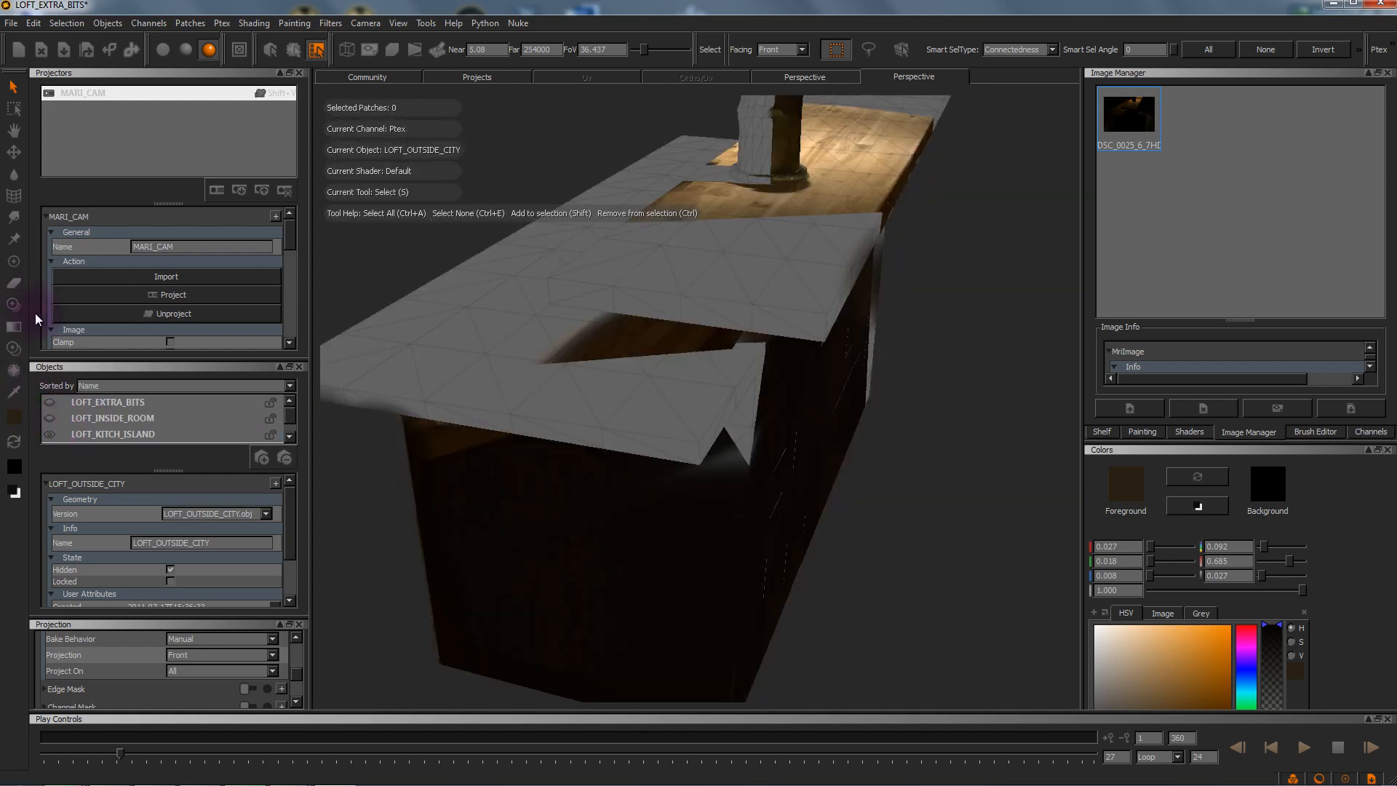
# Step: Realign the photo to the island and paint it through onto the lower countertop, its edges and the top of the base below
pyautogui.click(15, 307)
pyautogui.moveTo(663, 453)
pyautogui.keyDown('shift'); pyautogui.mouseDown()
pyautogui.moveTo(733, 449)
pyautogui.moveTo(692, 446)
pyautogui.moveTo(664, 468)
pyautogui.mouseUp(); pyautogui.keyUp('shift')
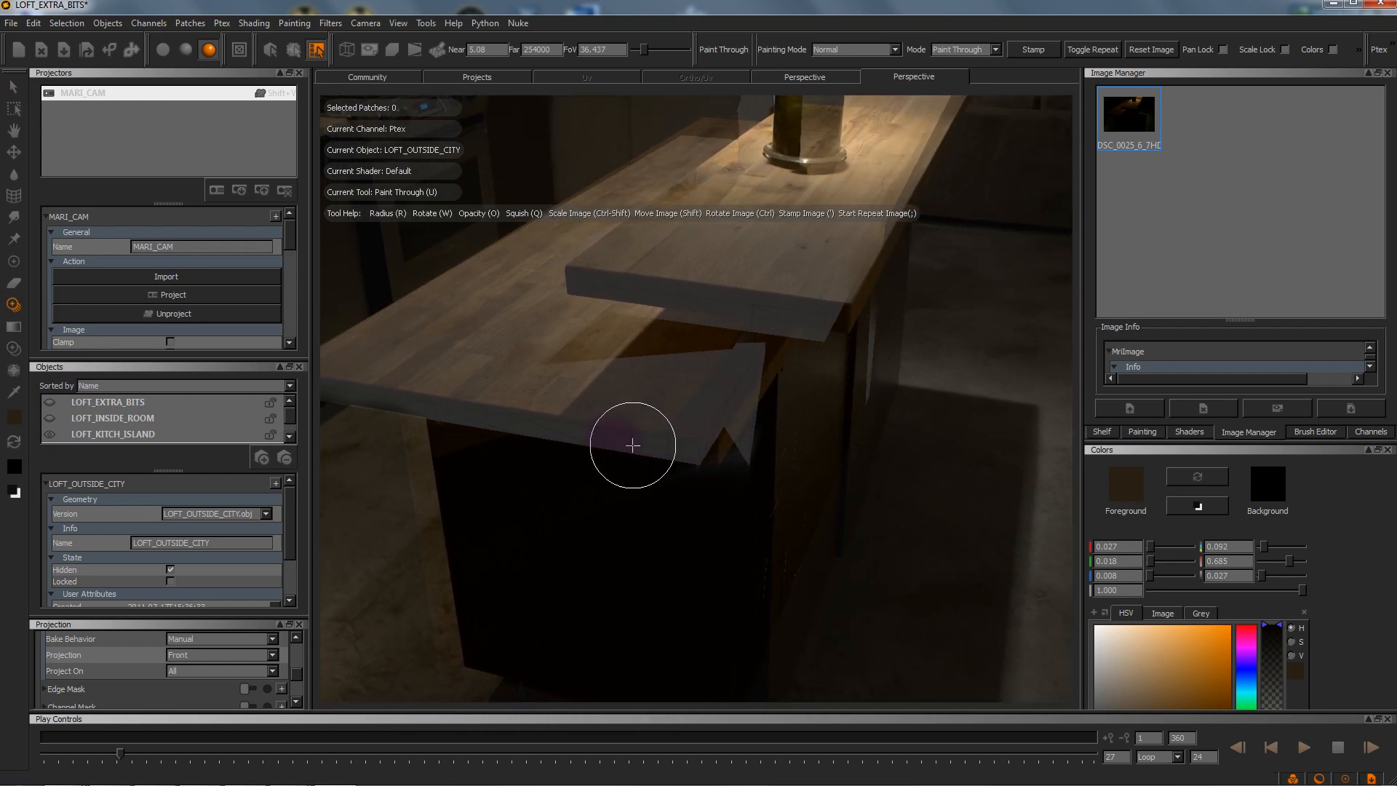
pyautogui.moveTo(494, 364)
pyautogui.mouseDown()
pyautogui.moveTo(577, 387)
pyautogui.moveTo(561, 396)
pyautogui.moveTo(582, 403)
pyautogui.moveTo(545, 397)
pyautogui.moveTo(665, 458)
pyautogui.moveTo(688, 446)
pyautogui.moveTo(673, 427)
pyautogui.moveTo(697, 378)
pyautogui.moveTo(658, 361)
pyautogui.moveTo(705, 377)
pyautogui.moveTo(618, 361)
pyautogui.moveTo(500, 373)
pyautogui.moveTo(422, 336)
pyautogui.moveTo(518, 225)
pyautogui.moveTo(640, 157)
pyautogui.moveTo(378, 364)
pyautogui.moveTo(350, 348)
pyautogui.moveTo(390, 376)
pyautogui.moveTo(521, 384)
pyautogui.moveTo(379, 392)
pyautogui.moveTo(377, 277)
pyautogui.moveTo(461, 374)
pyautogui.mouseUp()
pyautogui.moveTo(440, 305)
pyautogui.mouseDown()
pyautogui.moveTo(432, 281)
pyautogui.moveTo(421, 351)
pyautogui.moveTo(476, 390)
pyautogui.moveTo(549, 409)
pyautogui.mouseUp()
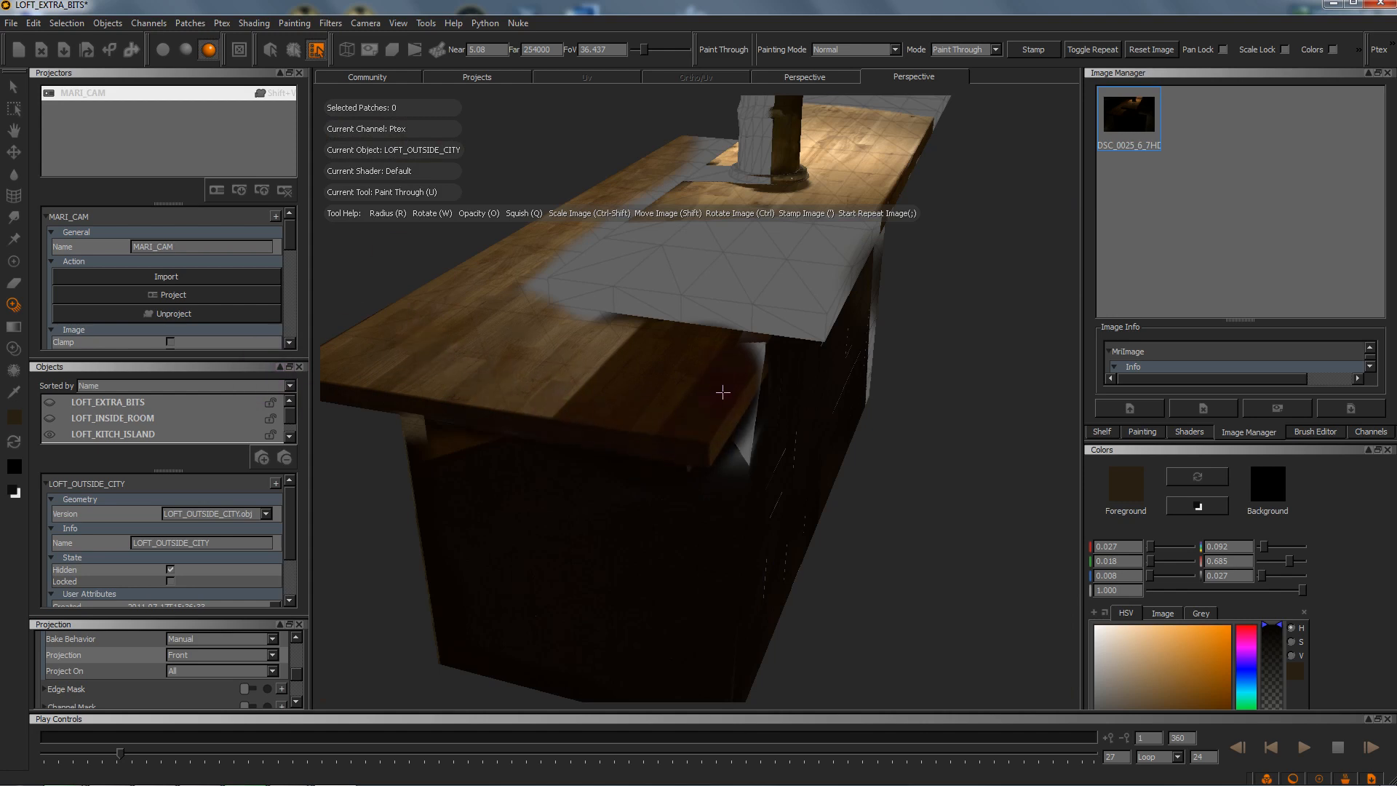
pyautogui.moveTo(562, 442)
pyautogui.mouseDown()
pyautogui.moveTo(471, 414)
pyautogui.moveTo(546, 437)
pyautogui.mouseUp()
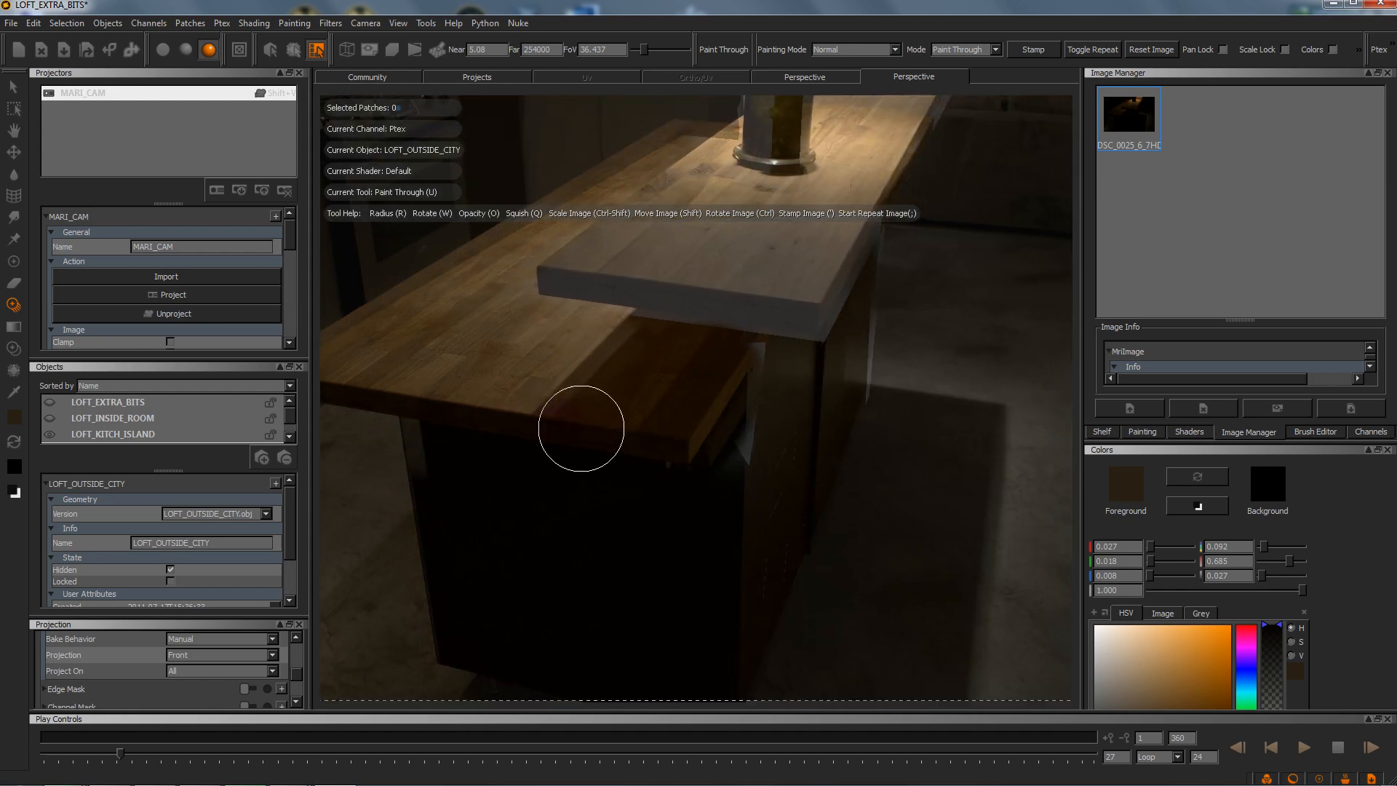
pyautogui.moveTo(399, 489); pyautogui.dragTo(440, 468)
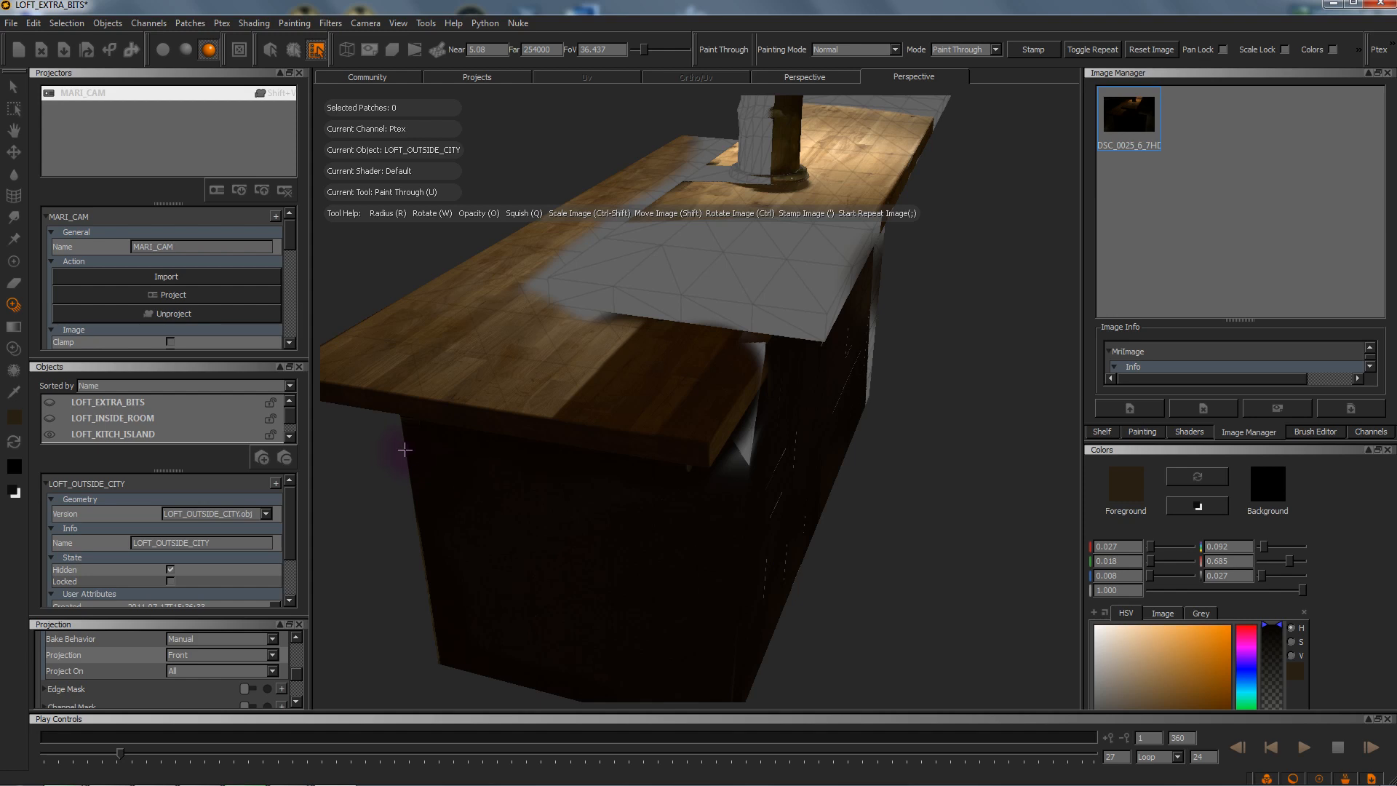
pyautogui.moveTo(405, 450); pyautogui.dragTo(436, 448)
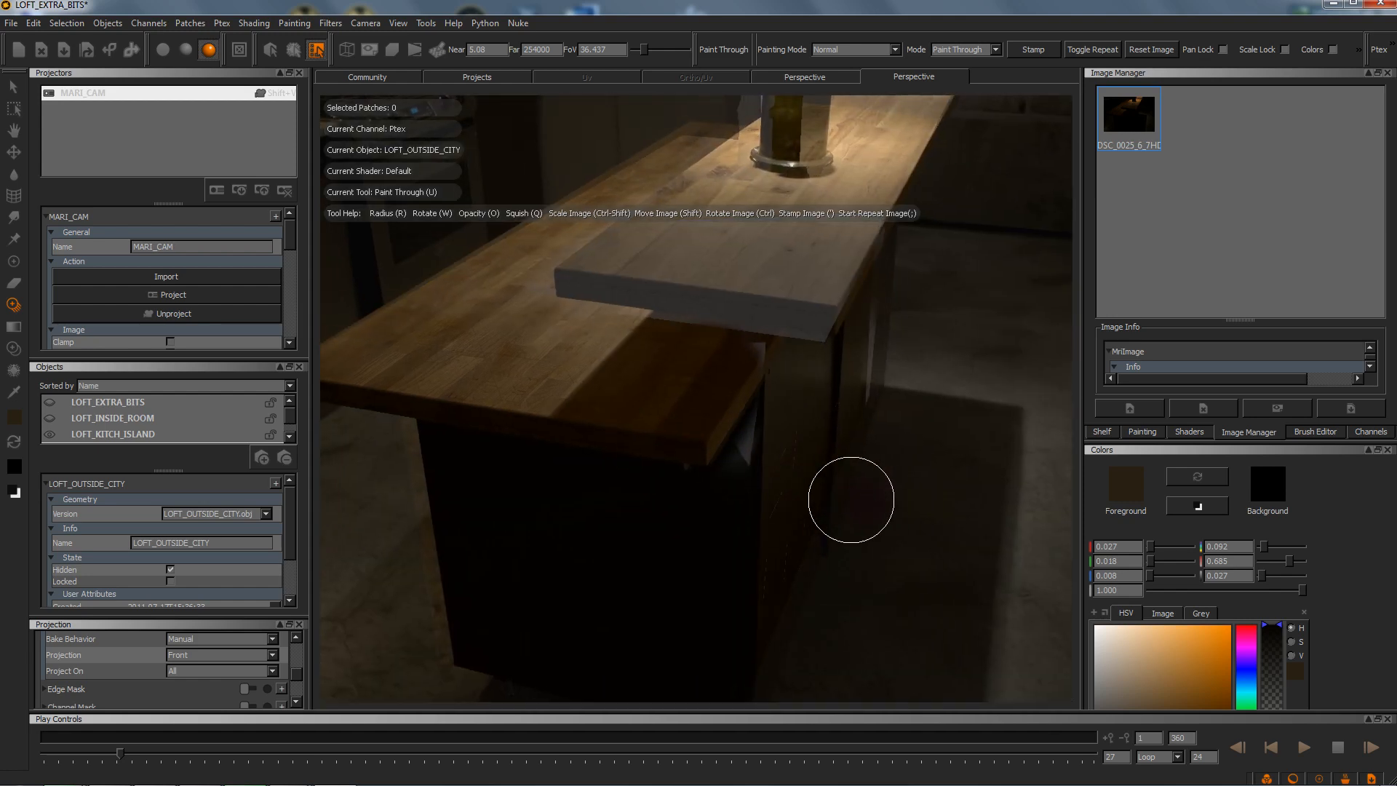
# Step: Resize the brush, paint the photo through beneath the lower countertop's near corner, and touch up that spot with the Eraser
pyautogui.press('r')
pyautogui.moveTo(774, 504)
pyautogui.mouseDown()
pyautogui.moveTo(758, 455)
pyautogui.moveTo(743, 472)
pyautogui.moveTo(817, 448)
pyautogui.mouseUp()
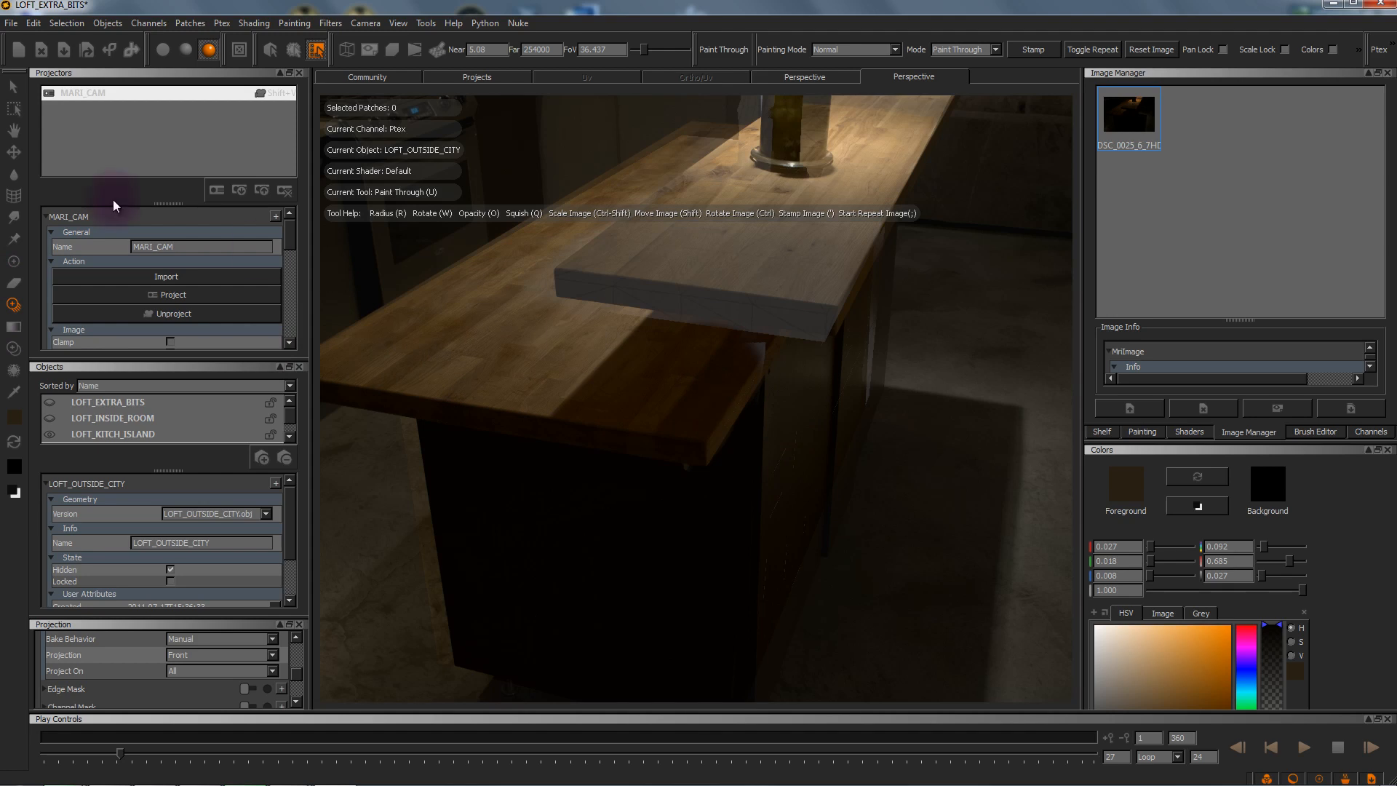
pyautogui.press('e')
pyautogui.moveTo(773, 421); pyautogui.dragTo(796, 441)
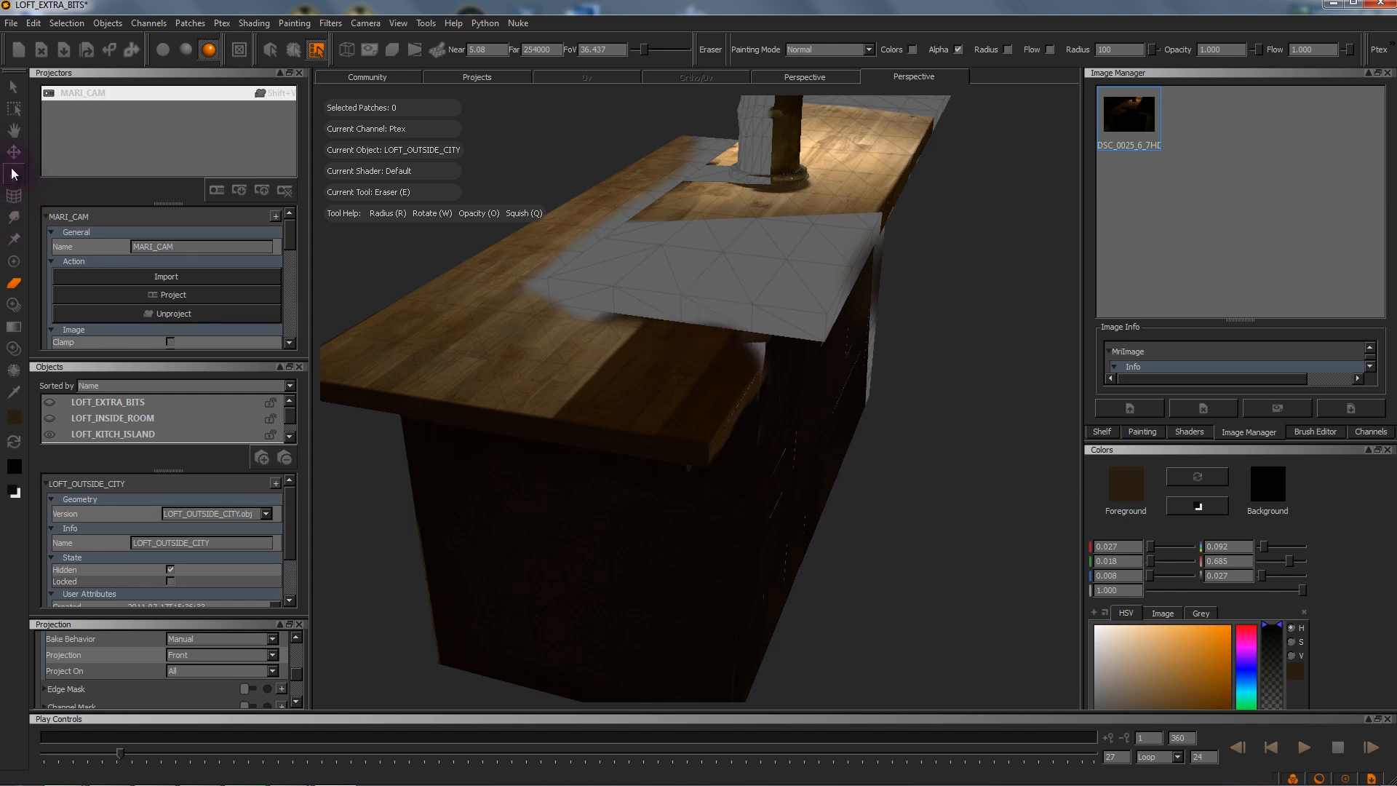
# Step: Select the top and edge faces at the near end of the raised countertop and return to the MARI_CAM view
pyautogui.click(14, 88)
pyautogui.moveTo(670, 354)
pyautogui.keyDown('alt'); pyautogui.mouseDown()
pyautogui.moveTo(695, 298)
pyautogui.moveTo(667, 287)
pyautogui.mouseUp(); pyautogui.keyUp('alt')
pyautogui.moveTo(527, 172); pyautogui.dragTo(701, 282)
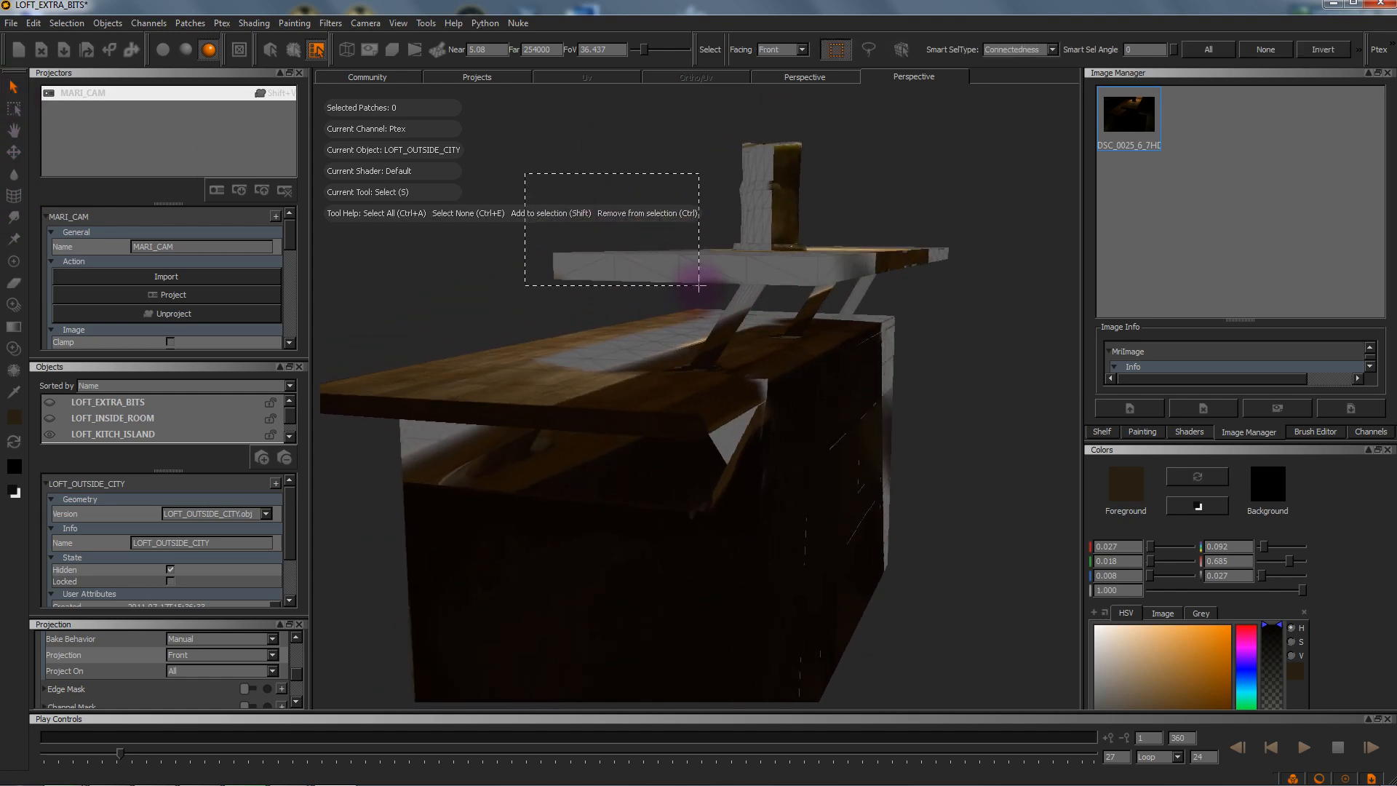
pyautogui.keyDown('alt'); pyautogui.moveTo(673, 369); pyautogui.dragTo(753, 352); pyautogui.keyUp('alt')
pyautogui.keyDown('alt'); pyautogui.moveTo(644, 316); pyautogui.dragTo(640, 313); pyautogui.keyUp('alt')
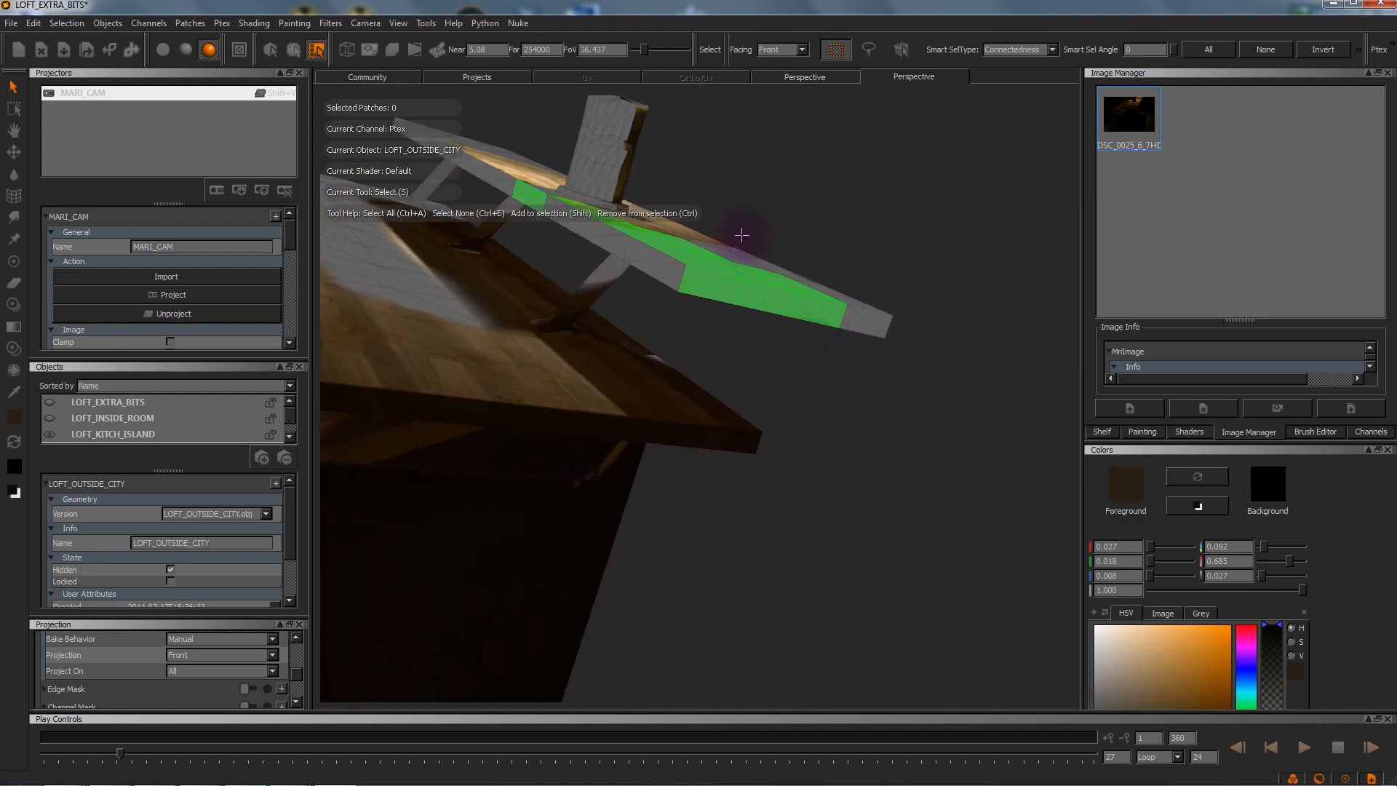
pyautogui.moveTo(990, 437); pyautogui.dragTo(990, 436)
pyautogui.keyDown('alt'); pyautogui.moveTo(842, 405); pyautogui.dragTo(520, 333); pyautogui.keyUp('alt')
pyautogui.keyDown('alt'); pyautogui.moveTo(848, 361); pyautogui.dragTo(639, 308); pyautogui.keyUp('alt')
pyautogui.moveTo(756, 301); pyautogui.dragTo(913, 447)
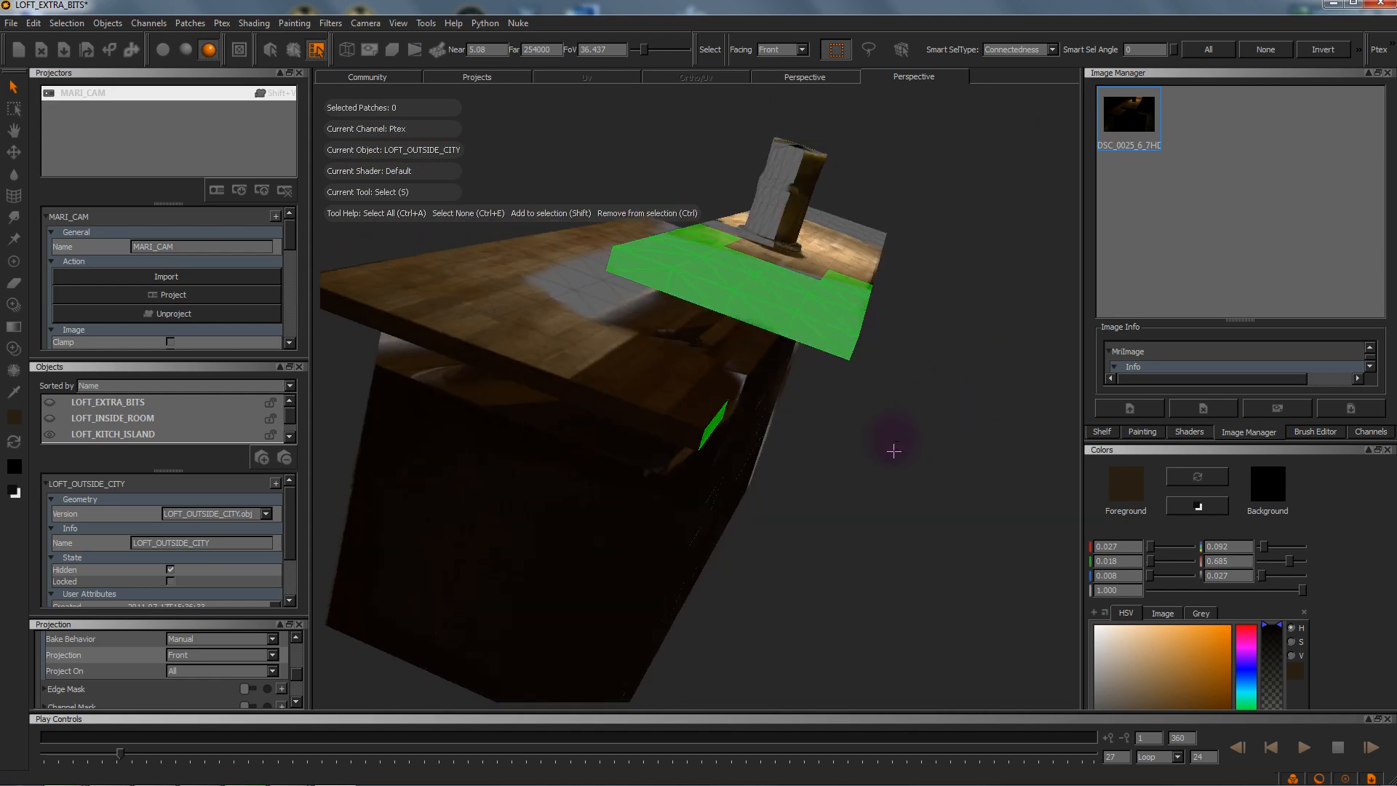
pyautogui.hotkey('shift', 'v')
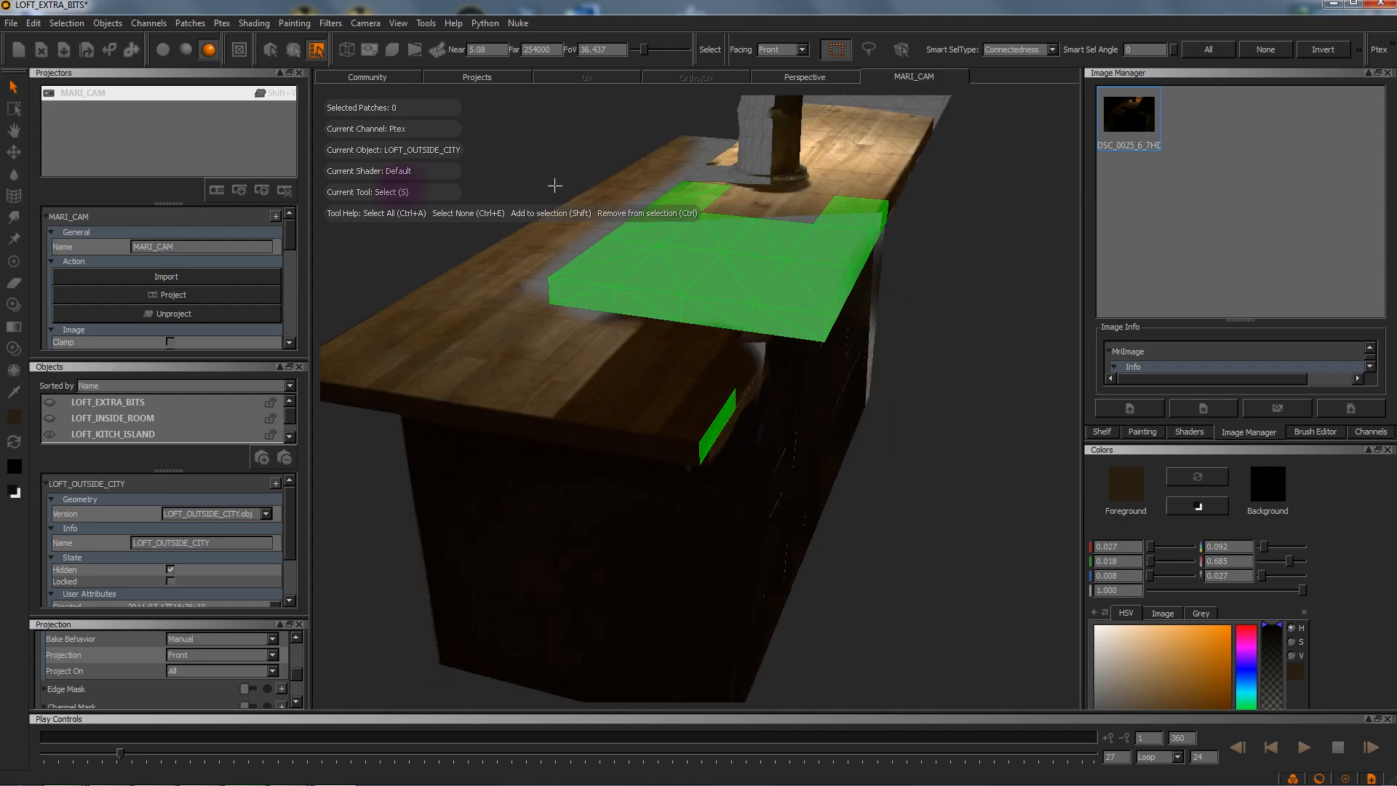
# Step: Place the photo in the view with Paint Through and hide the unselected faces
pyautogui.click(15, 307)
pyautogui.moveTo(793, 359)
pyautogui.keyDown('shift'); pyautogui.mouseDown()
pyautogui.moveTo(780, 367)
pyautogui.moveTo(1081, 569)
pyautogui.mouseUp(); pyautogui.keyUp('shift')
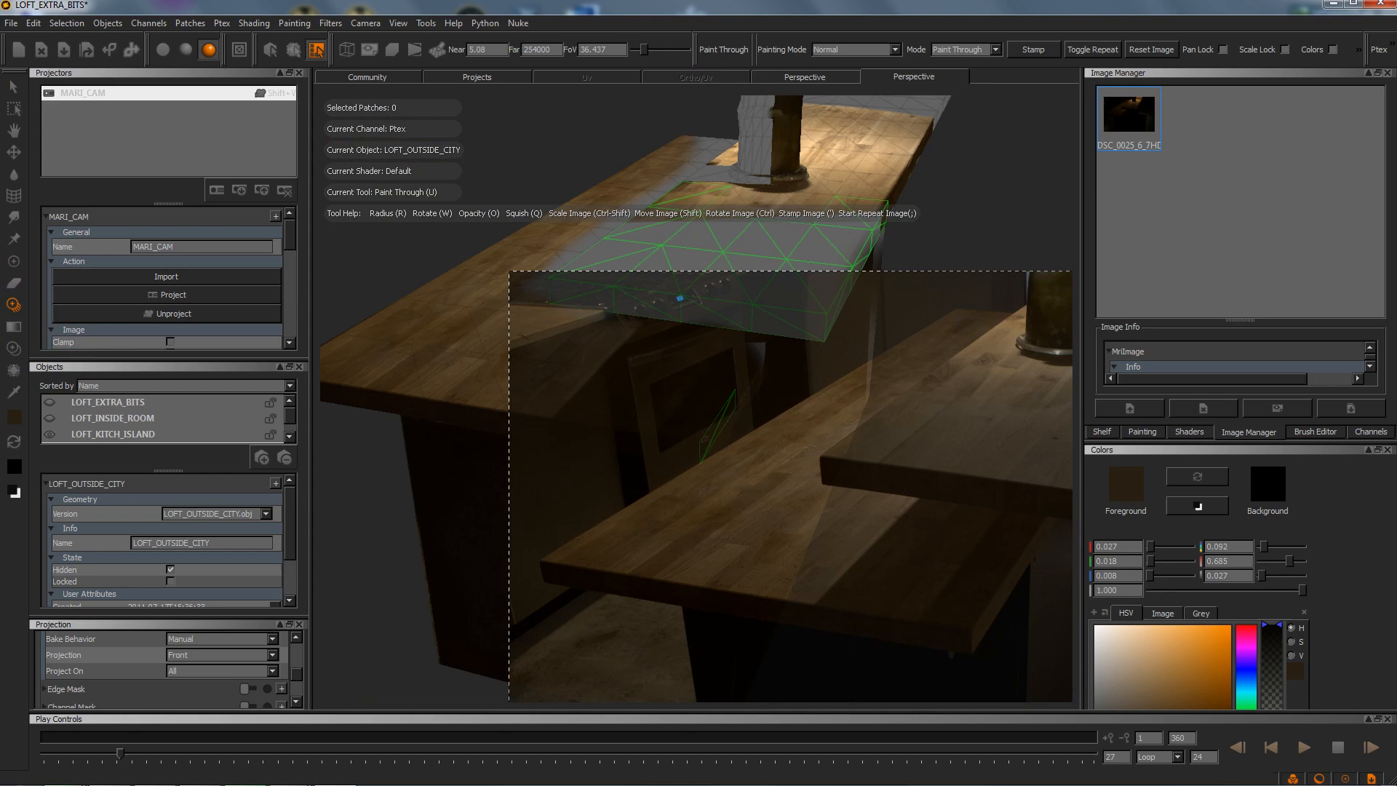
pyautogui.click(62, 24)
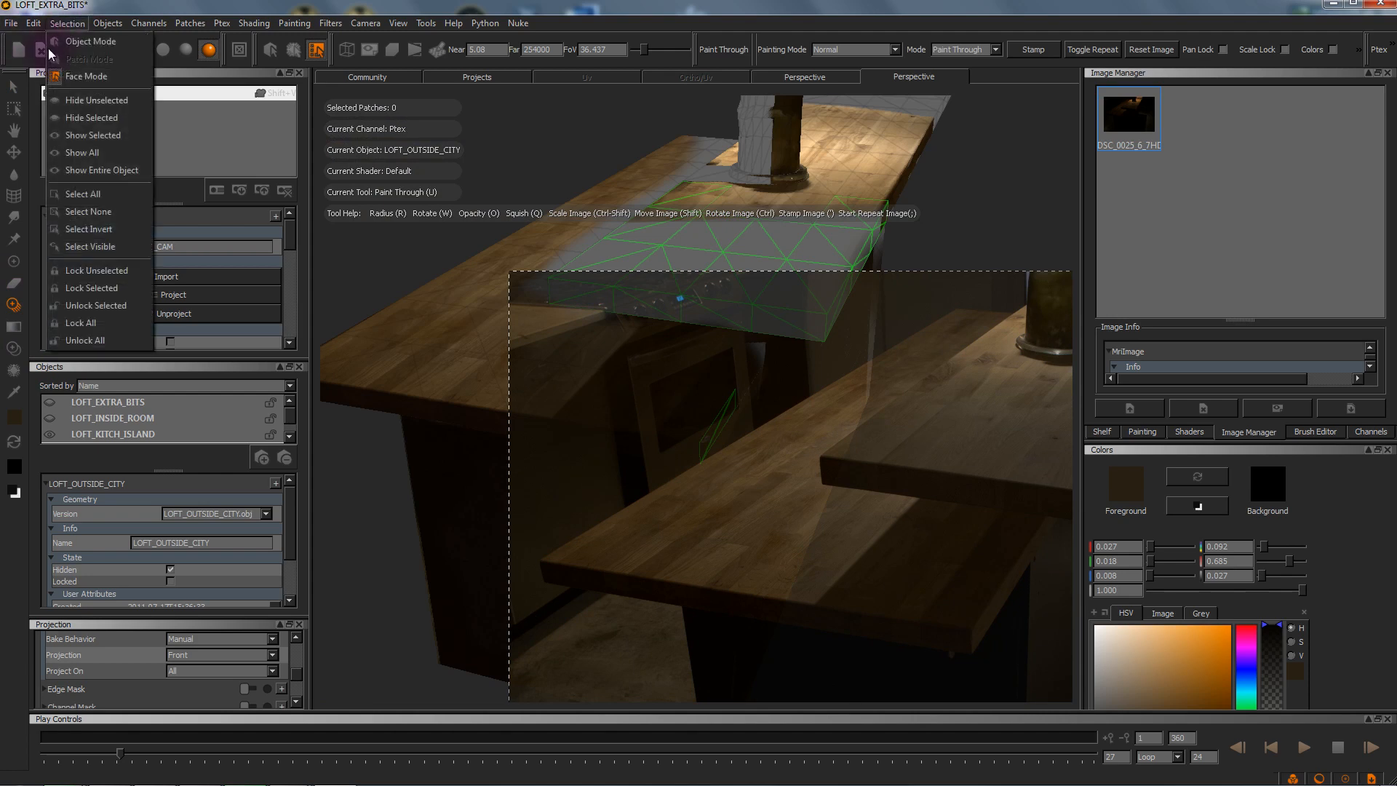
pyautogui.click(105, 109)
# Step: Align the photo with the raised countertop and paint it through onto the top and edges of its near end
pyautogui.moveTo(796, 484)
pyautogui.keyDown('shift'); pyautogui.mouseDown()
pyautogui.moveTo(699, 309)
pyautogui.moveTo(614, 357)
pyautogui.moveTo(565, 349)
pyautogui.mouseUp(); pyautogui.keyUp('shift')
pyautogui.keyDown('shift'); pyautogui.moveTo(785, 399); pyautogui.dragTo(841, 400); pyautogui.keyUp('shift')
pyautogui.press('Left')
pyautogui.press('Left')
pyautogui.press('Up')
pyautogui.click(791, 320)
pyautogui.moveTo(797, 312)
pyautogui.mouseDown()
pyautogui.moveTo(925, 308)
pyautogui.moveTo(801, 305)
pyautogui.moveTo(866, 285)
pyautogui.moveTo(547, 277)
pyautogui.moveTo(686, 254)
pyautogui.moveTo(831, 268)
pyautogui.moveTo(810, 295)
pyautogui.moveTo(981, 270)
pyautogui.moveTo(763, 283)
pyautogui.mouseUp()
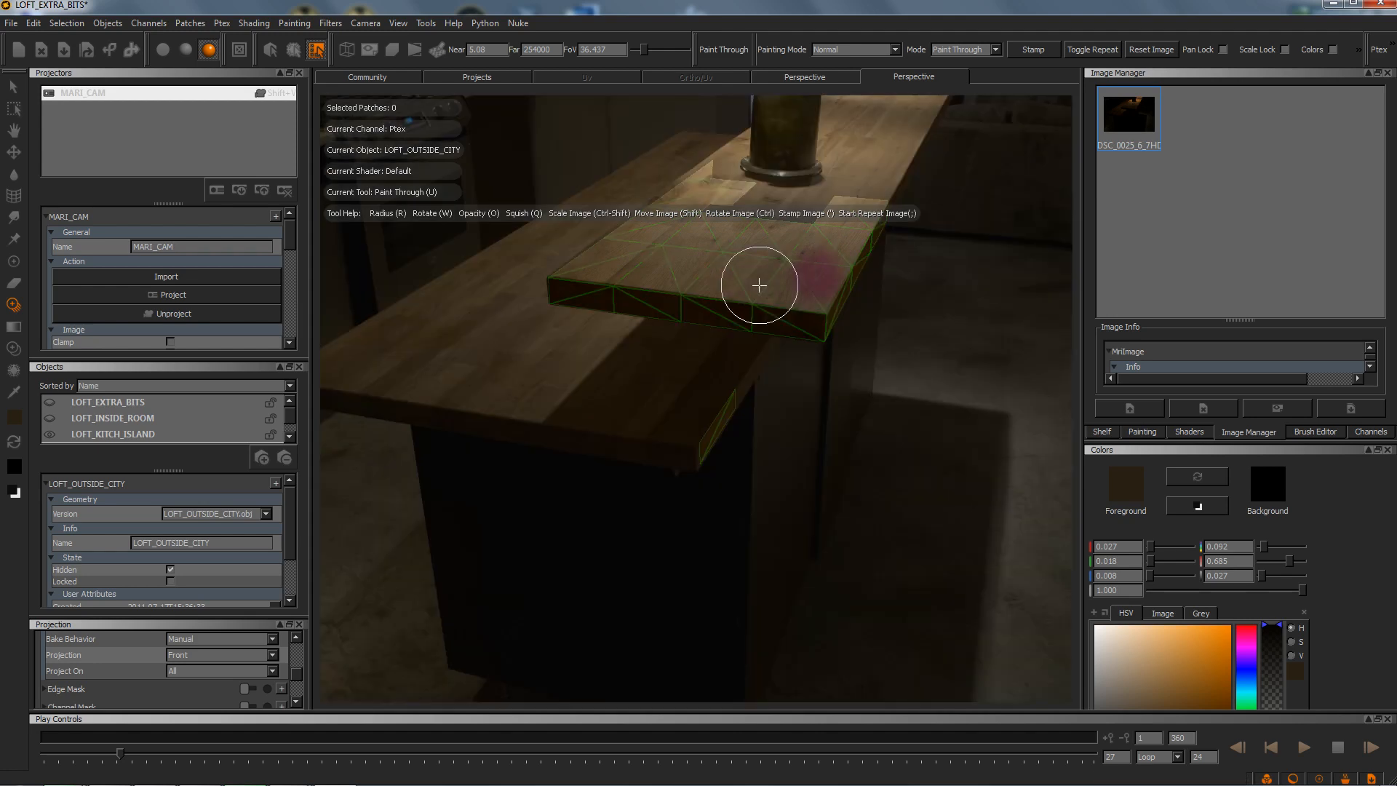
# Step: Examine the painted top and edges of the isolated raised countertop up close and from several angles
pyautogui.click(12, 89)
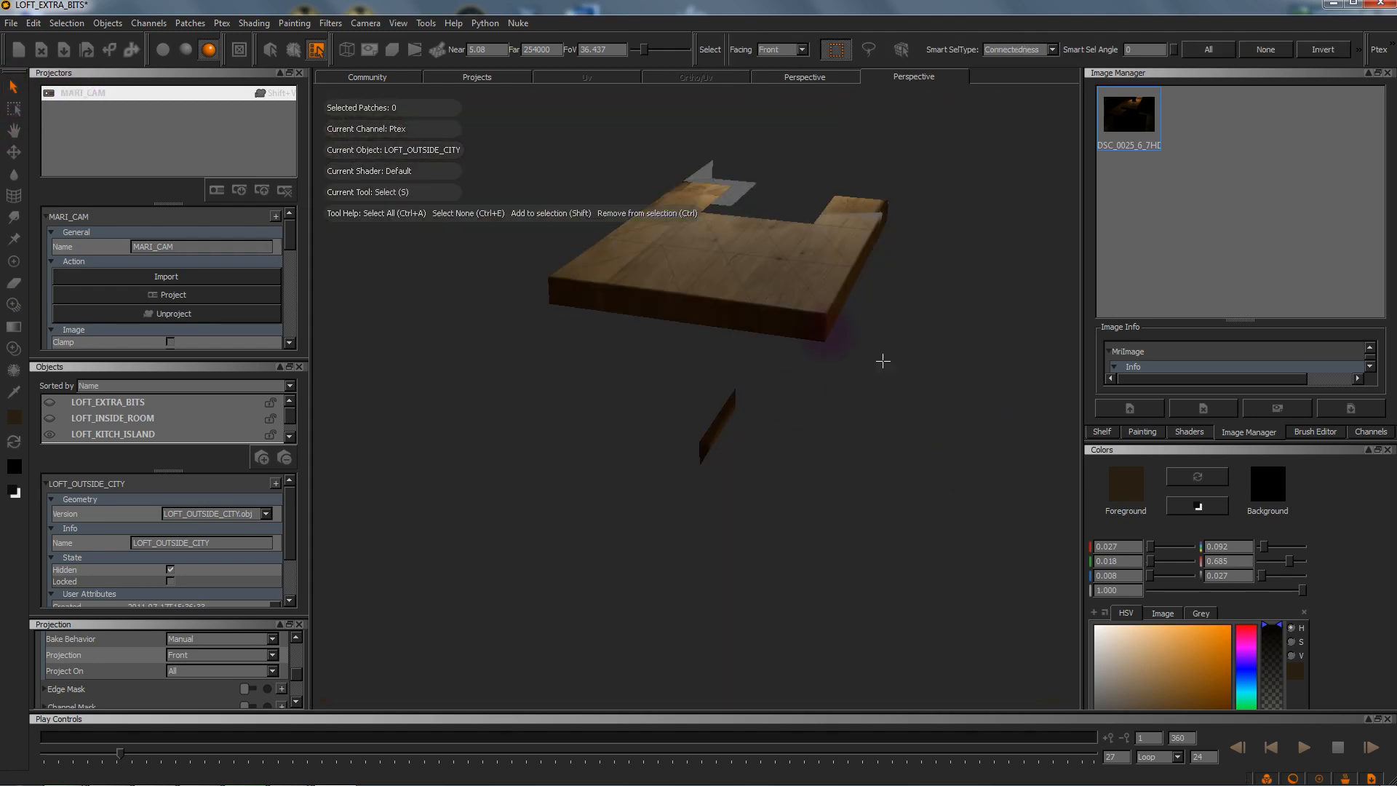
pyautogui.keyDown('alt'); pyautogui.moveTo(649, 295); pyautogui.dragTo(642, 321, button='middle'); pyautogui.keyUp('alt')
pyautogui.keyDown('alt'); pyautogui.moveTo(643, 322); pyautogui.dragTo(714, 318, button='right'); pyautogui.keyUp('alt')
pyautogui.keyDown('alt'); pyautogui.moveTo(724, 247); pyautogui.dragTo(664, 403, button='right'); pyautogui.keyUp('alt')
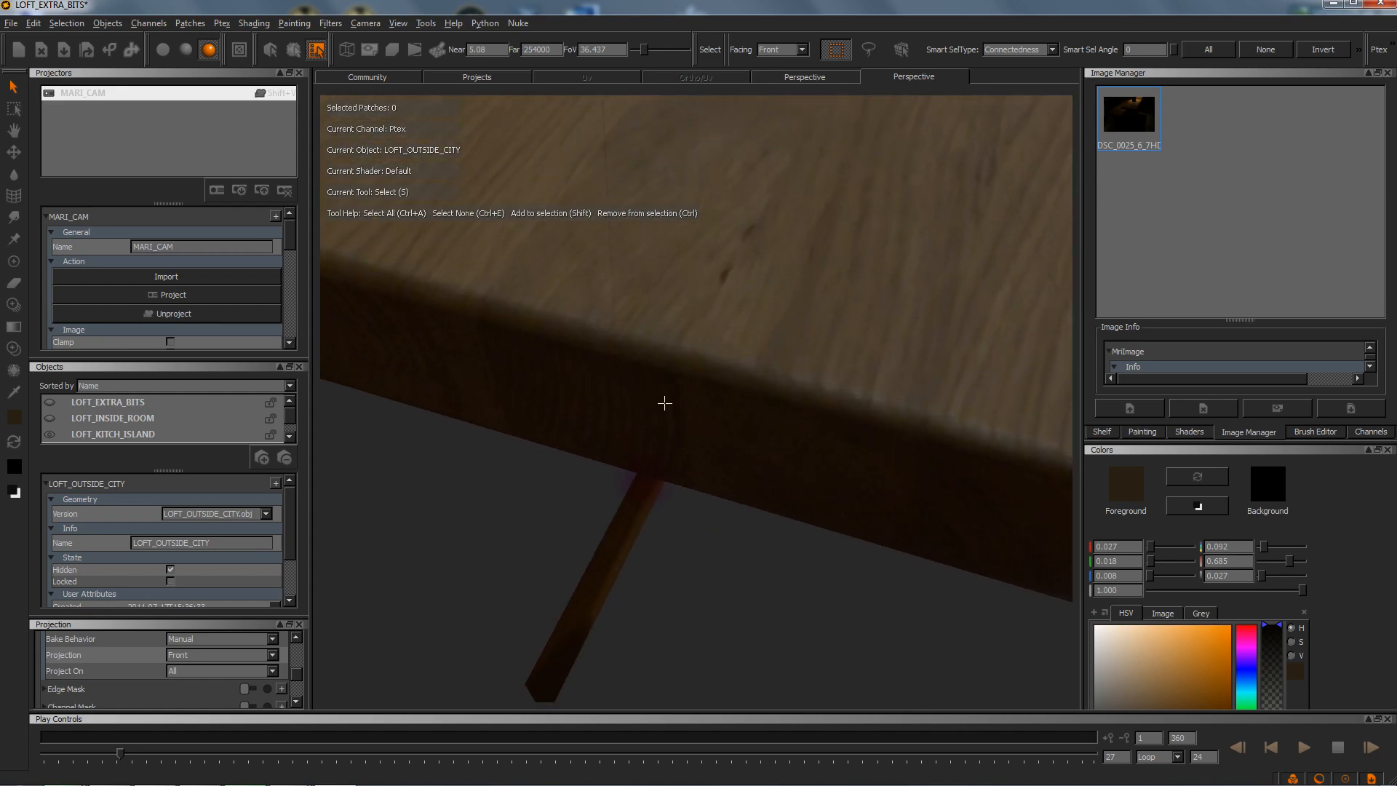
pyautogui.keyDown('alt'); pyautogui.moveTo(664, 403); pyautogui.dragTo(796, 313); pyautogui.keyUp('alt')
pyautogui.keyDown('alt'); pyautogui.moveTo(795, 312); pyautogui.dragTo(742, 393, button='right'); pyautogui.keyUp('alt')
pyautogui.keyDown('alt'); pyautogui.moveTo(742, 393); pyautogui.dragTo(659, 442); pyautogui.keyUp('alt')
pyautogui.keyDown('alt'); pyautogui.moveTo(745, 407); pyautogui.dragTo(774, 451); pyautogui.keyUp('alt')
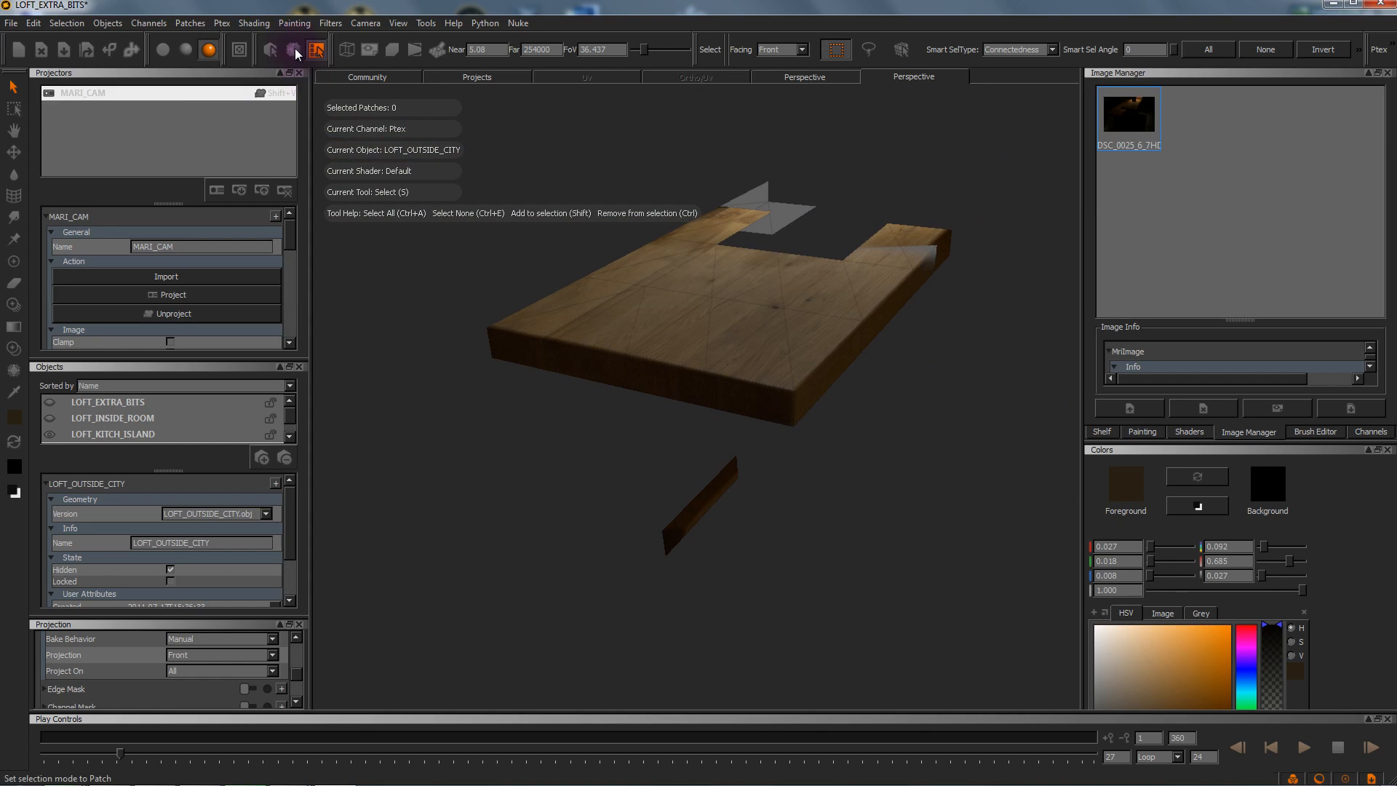
# Step: Select the front faces of the raised countertop to view the Ptex texel density and fill options, and clear the selection
pyautogui.moveTo(608, 336); pyautogui.dragTo(853, 402)
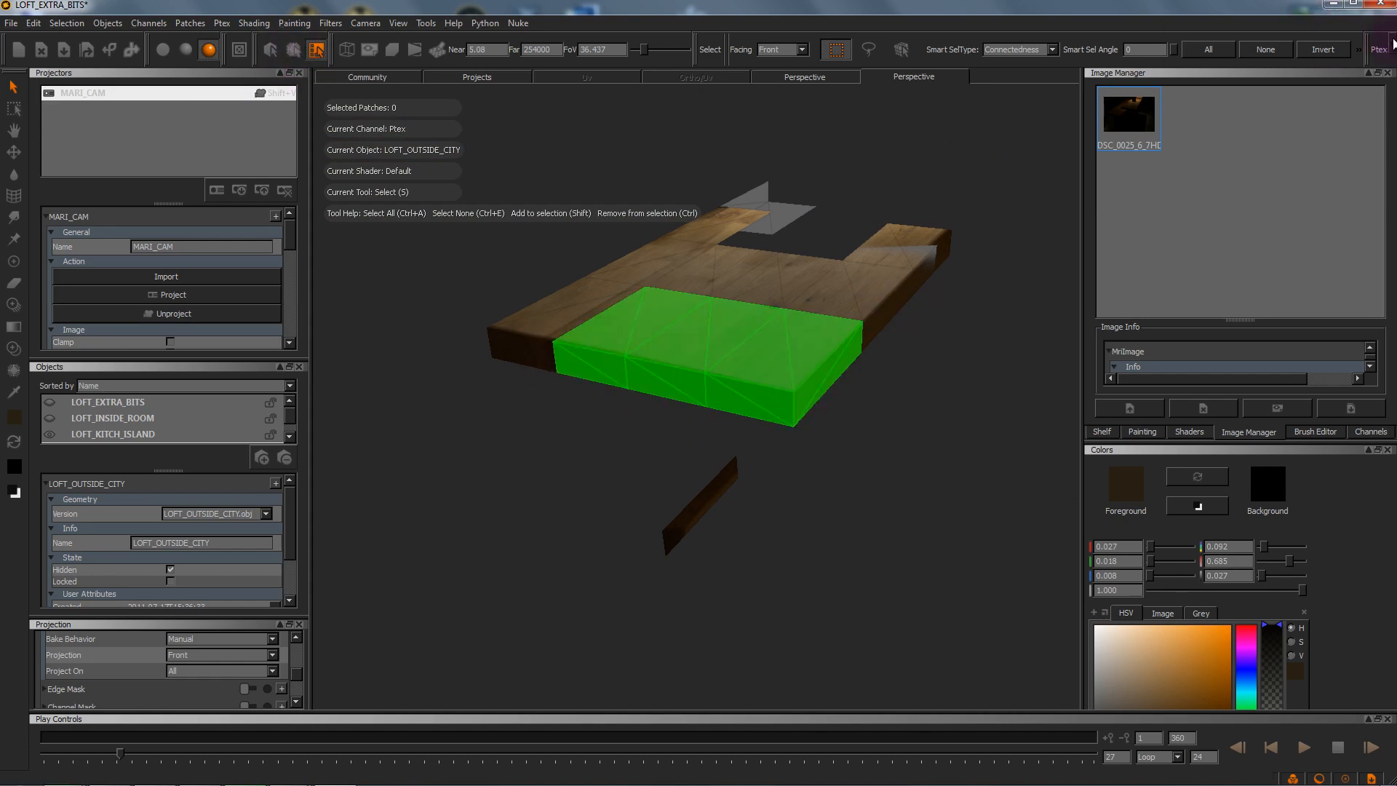
pyautogui.click(1391, 50)
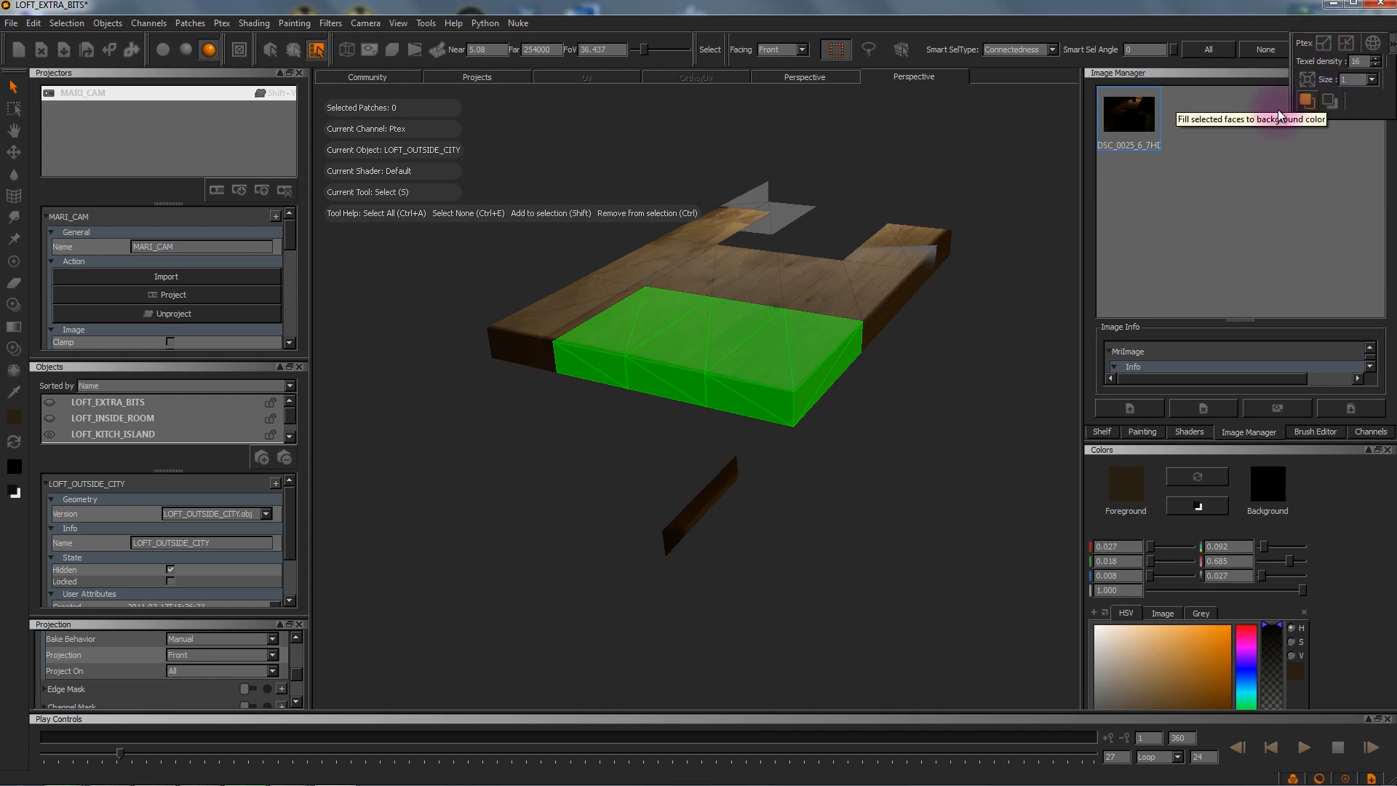
pyautogui.keyDown('alt'); pyautogui.moveTo(390, 259); pyautogui.dragTo(702, 487); pyautogui.keyUp('alt')
pyautogui.click(878, 544)
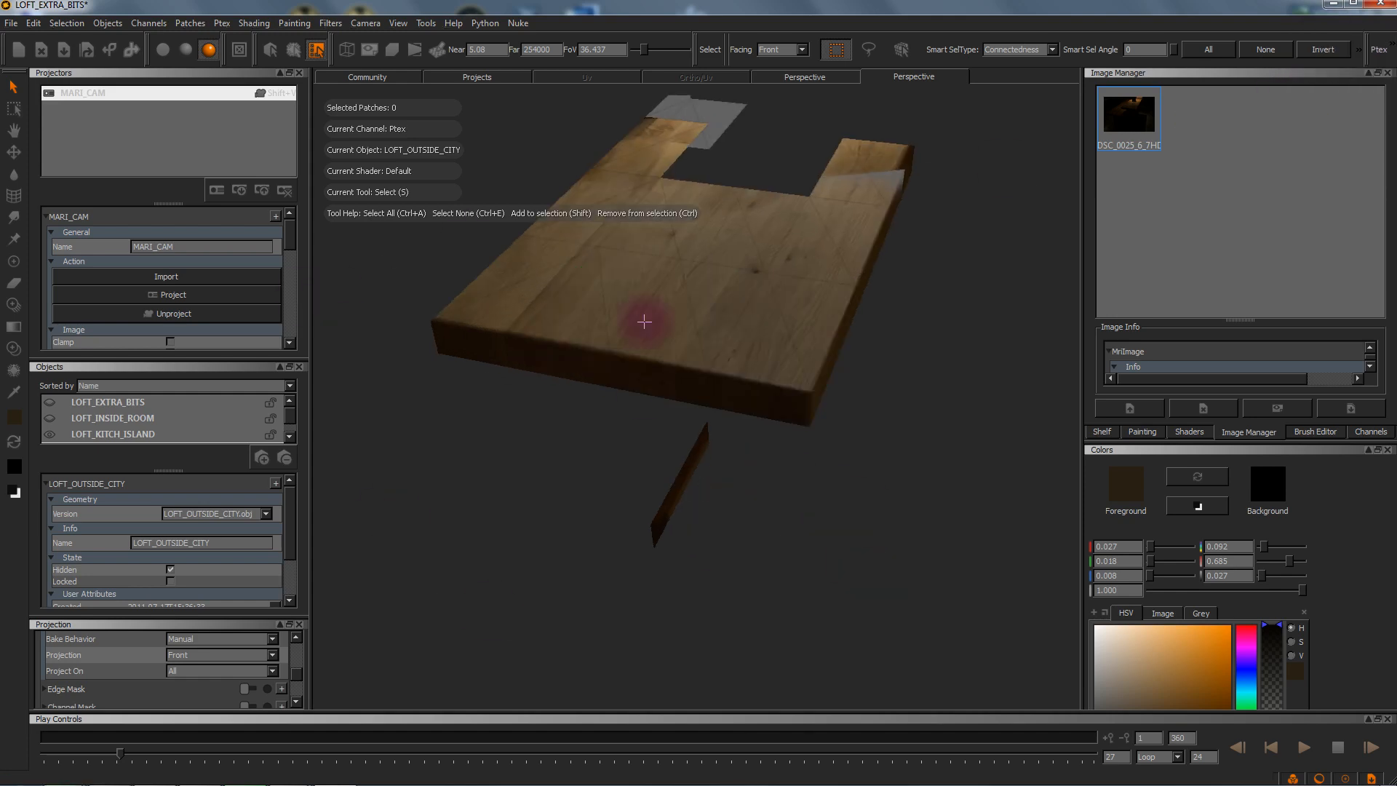
# Step: Show all hidden geometry again and return to the MARI_CAM view
pyautogui.keyDown('alt'); pyautogui.moveTo(717, 307); pyautogui.dragTo(733, 327, button='middle'); pyautogui.keyUp('alt')
pyautogui.keyDown('alt'); pyautogui.moveTo(733, 327); pyautogui.dragTo(665, 409, button='right'); pyautogui.keyUp('alt')
pyautogui.keyDown('alt'); pyautogui.moveTo(664, 408); pyautogui.dragTo(749, 368); pyautogui.keyUp('alt')
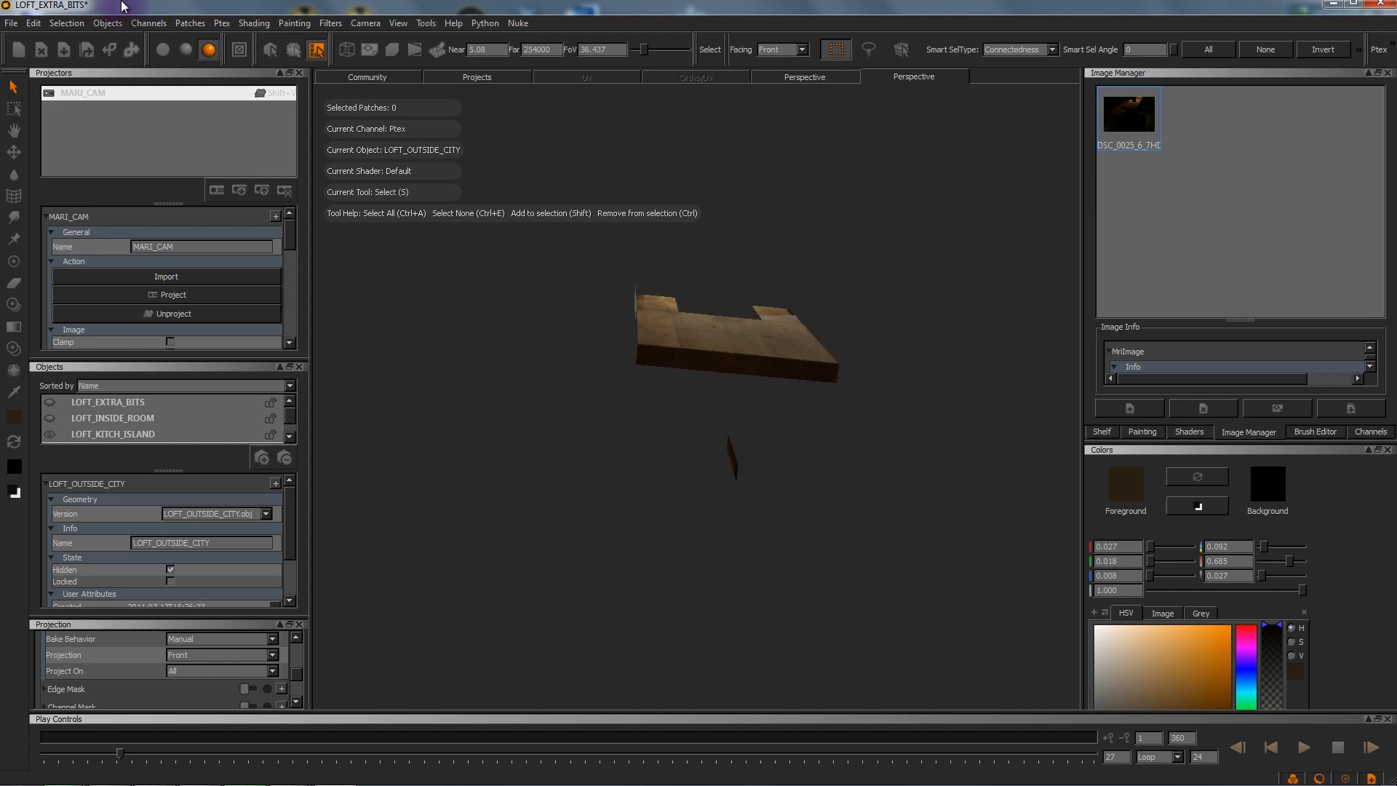
pyautogui.click(76, 23)
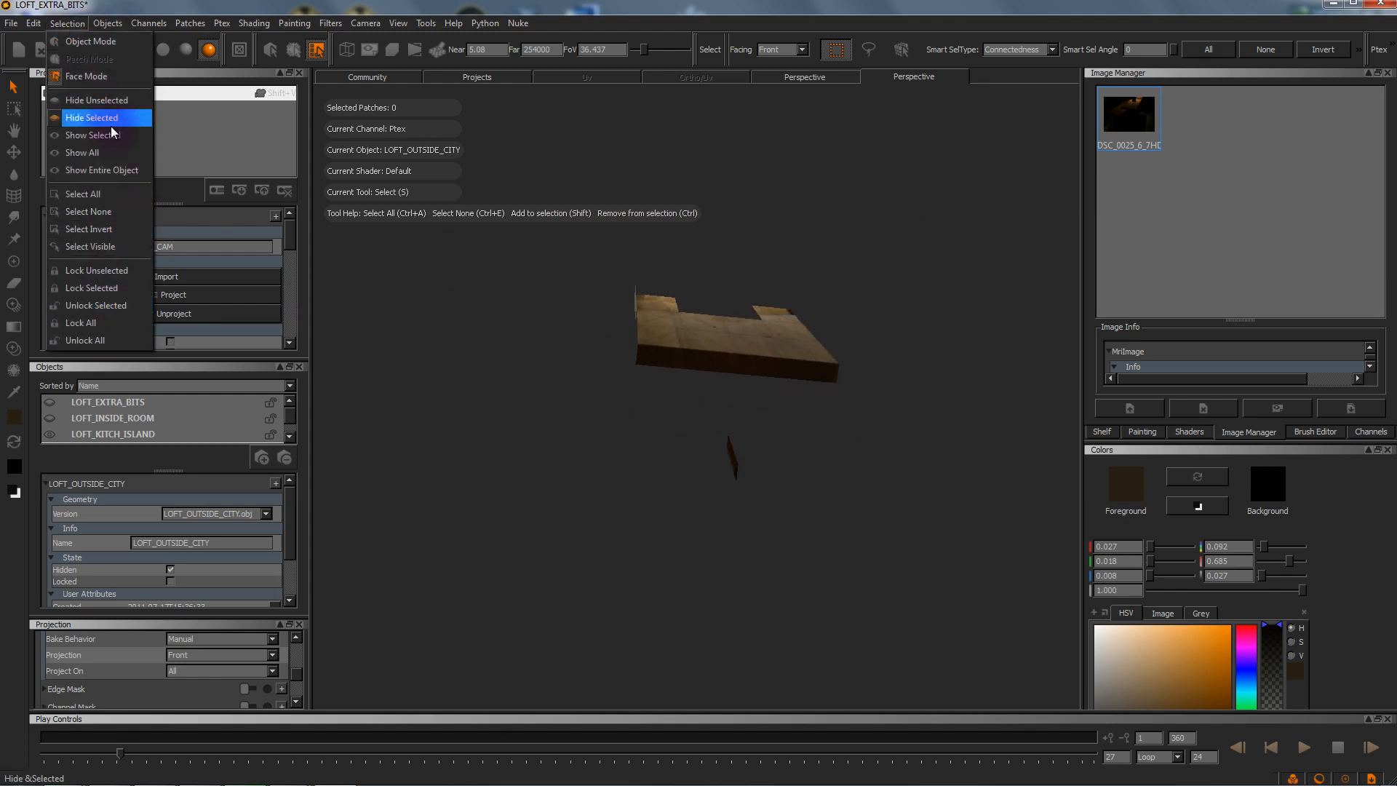
pyautogui.click(81, 152)
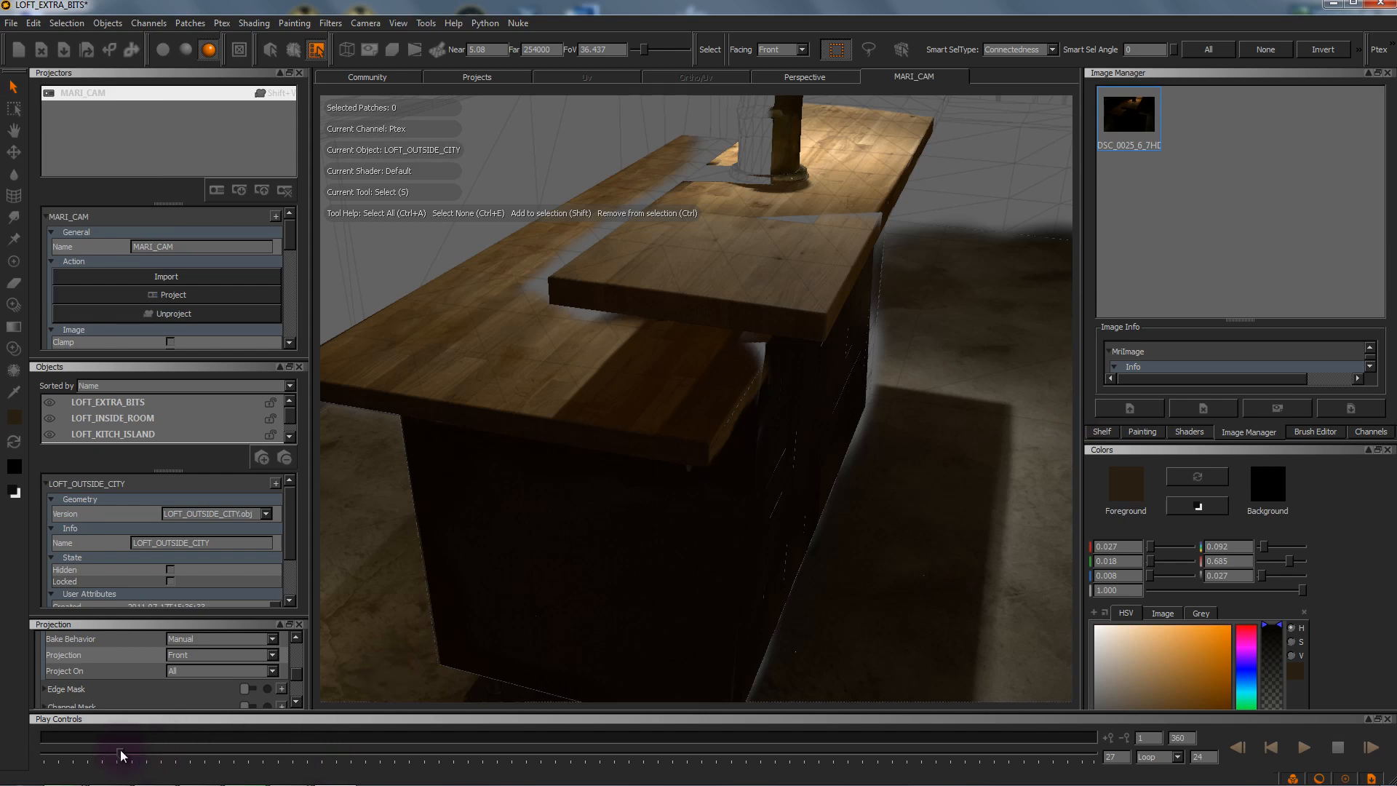
# Step: Move the timeline to frame 300, where the camera faces the city buildings outside
pyautogui.moveTo(120, 754); pyautogui.dragTo(1043, 753)
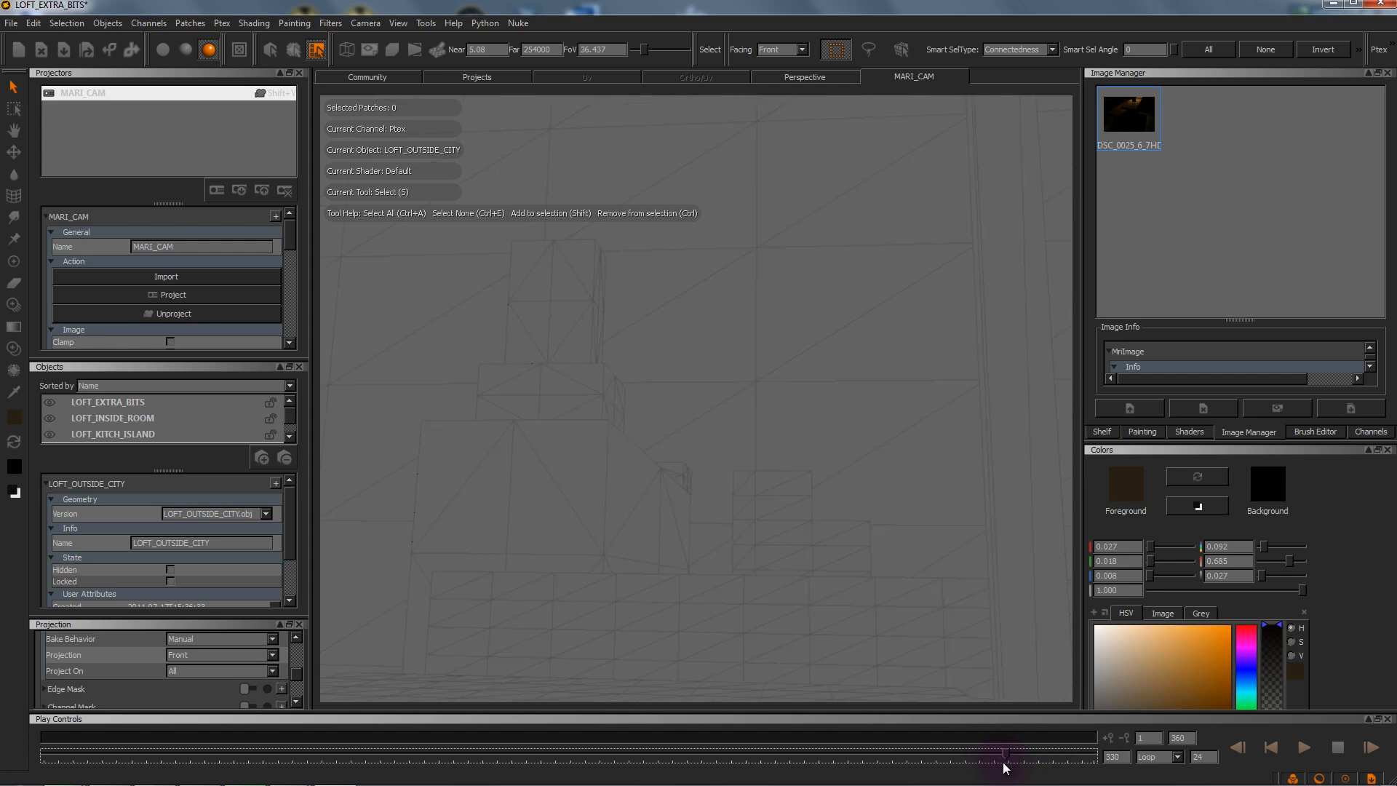
pyautogui.moveTo(989, 766); pyautogui.dragTo(962, 766)
pyautogui.moveTo(922, 766)
pyautogui.mouseDown()
pyautogui.moveTo(908, 766)
pyautogui.moveTo(920, 760)
pyautogui.mouseUp()
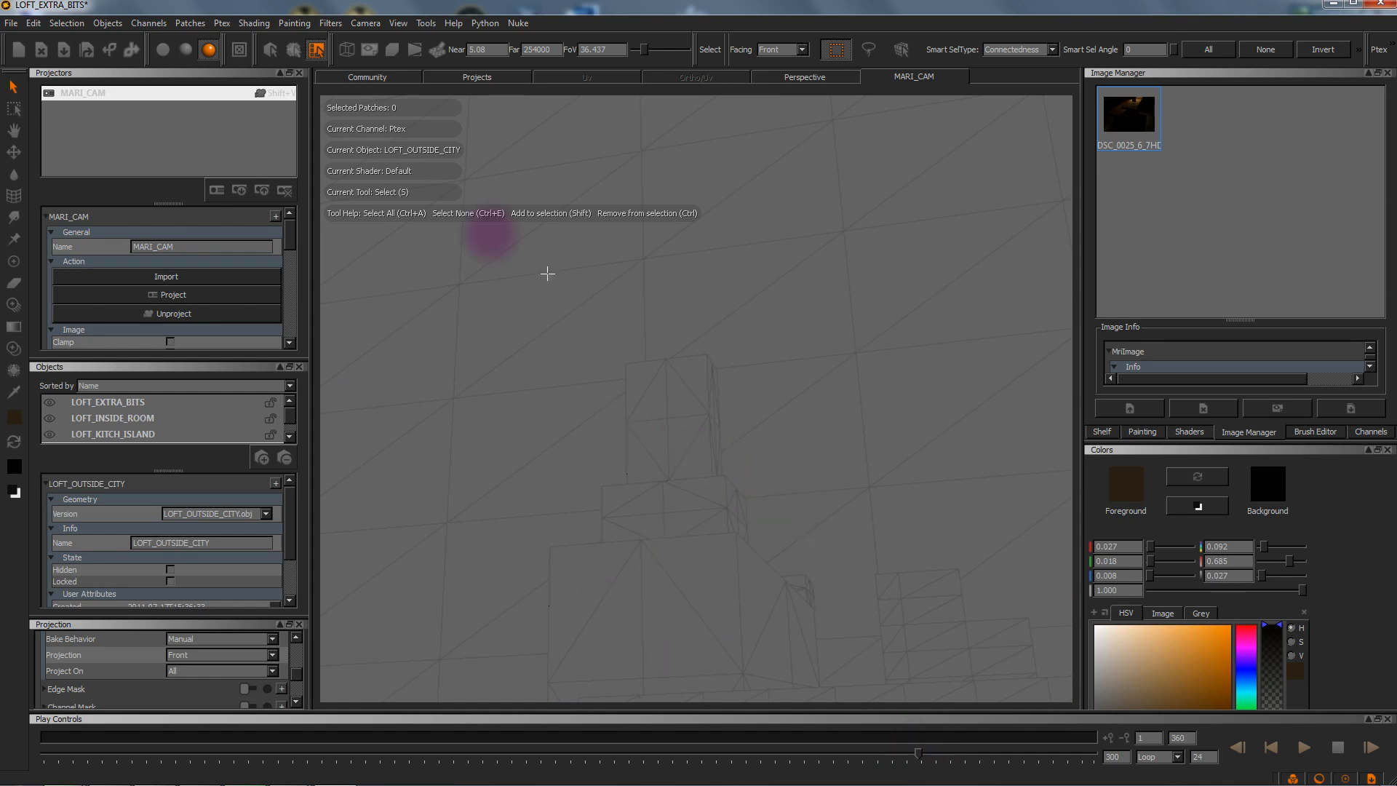
# Step: Isolate LOFT_OUTSIDE_CITY by hiding the other loft objects, and activate the Paint Through tool
pyautogui.scroll(-1, 73, 423)
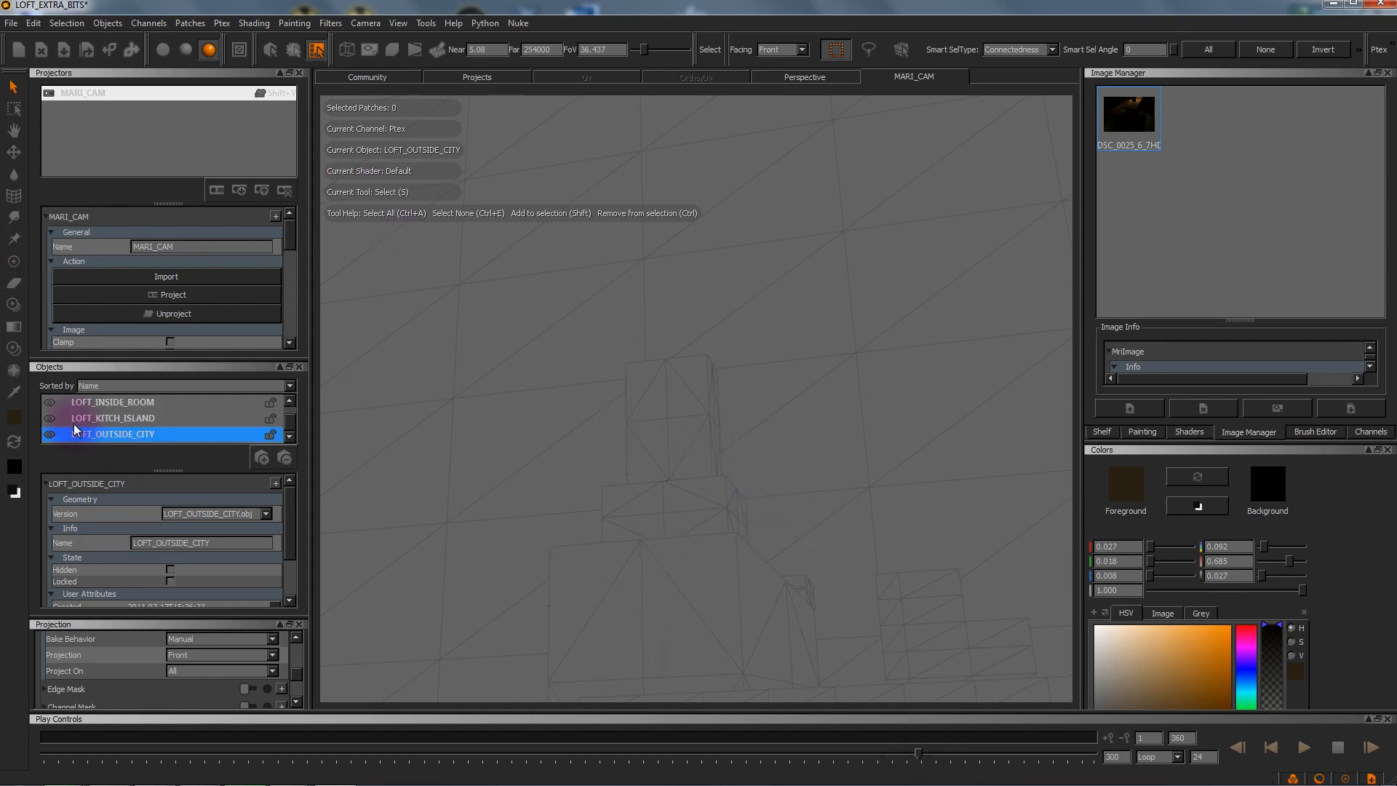
pyautogui.click(51, 434)
pyautogui.click(51, 433)
pyautogui.scroll(1, 51, 415)
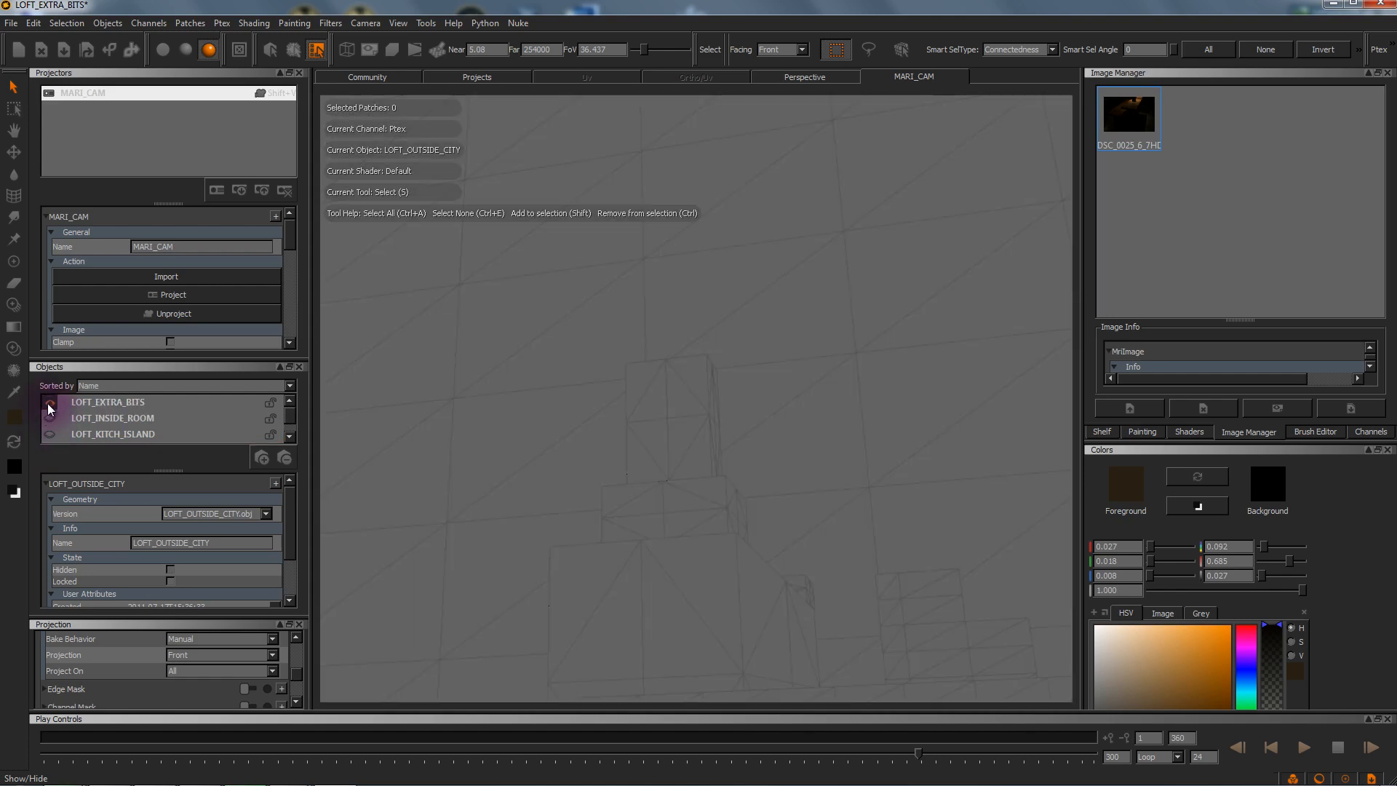
pyautogui.scroll(-1, 60, 409)
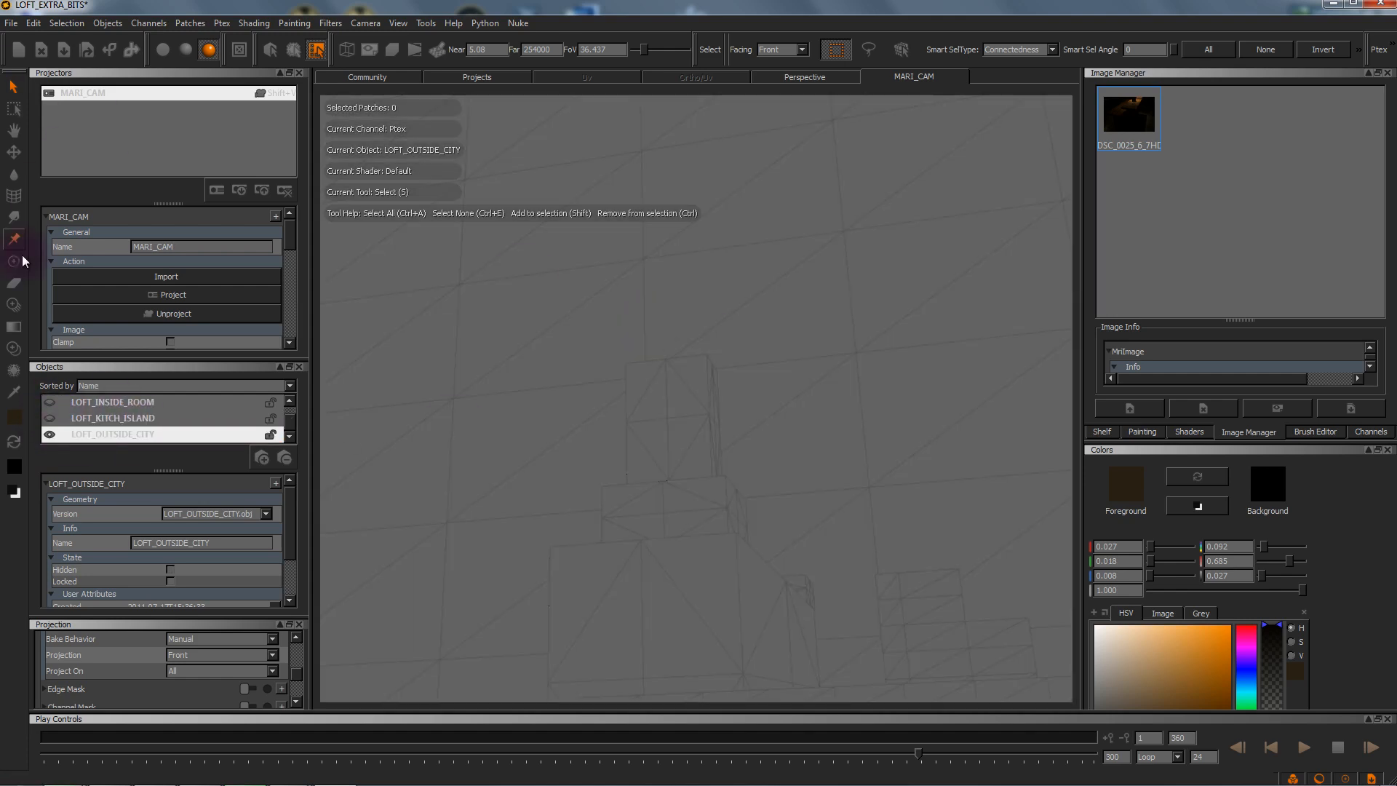
pyautogui.click(13, 306)
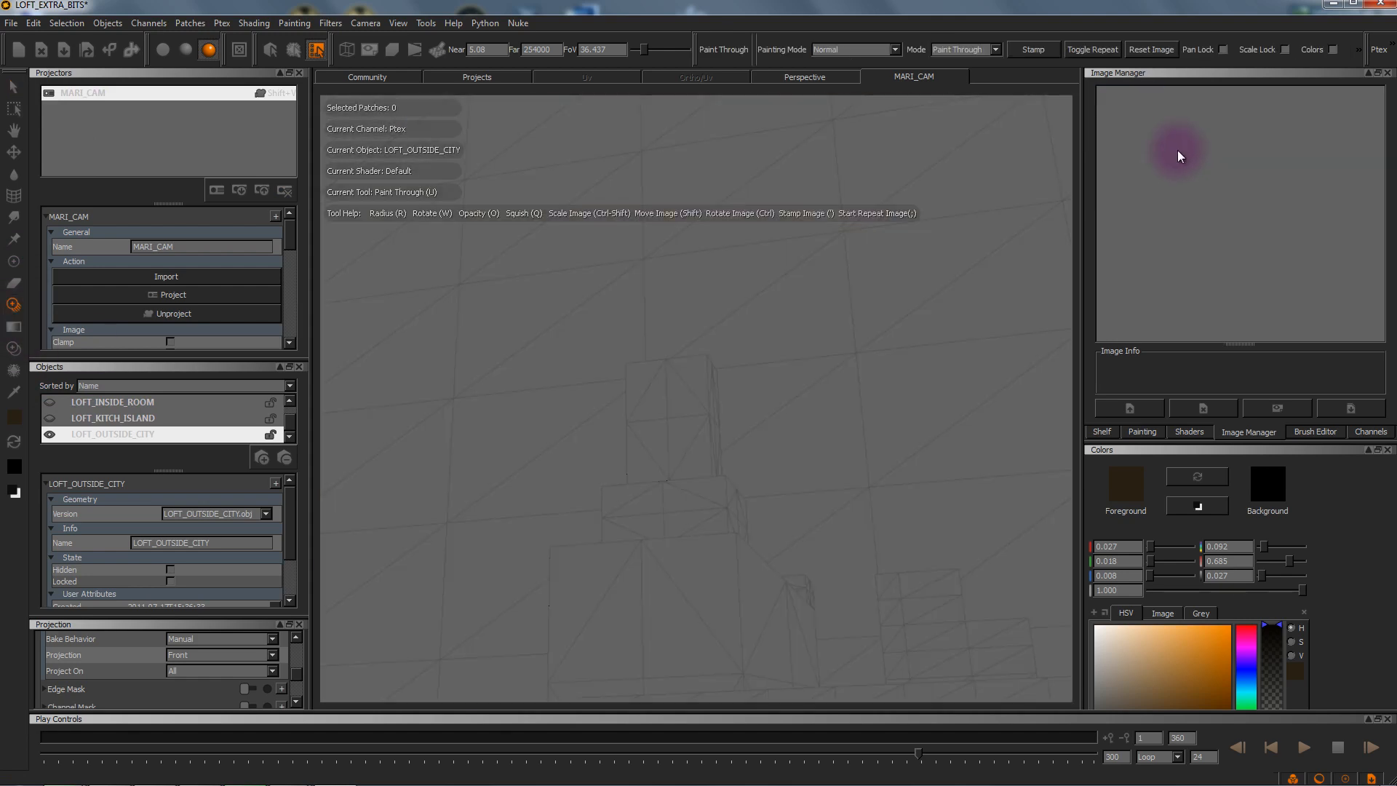
# Step: Load DSC_0298_299_300HDRI.exr from the E:/VES_THING/PROCESSED_HDR/CC folder as a source image
pyautogui.rightClick(1178, 149)
pyautogui.click(1193, 164)
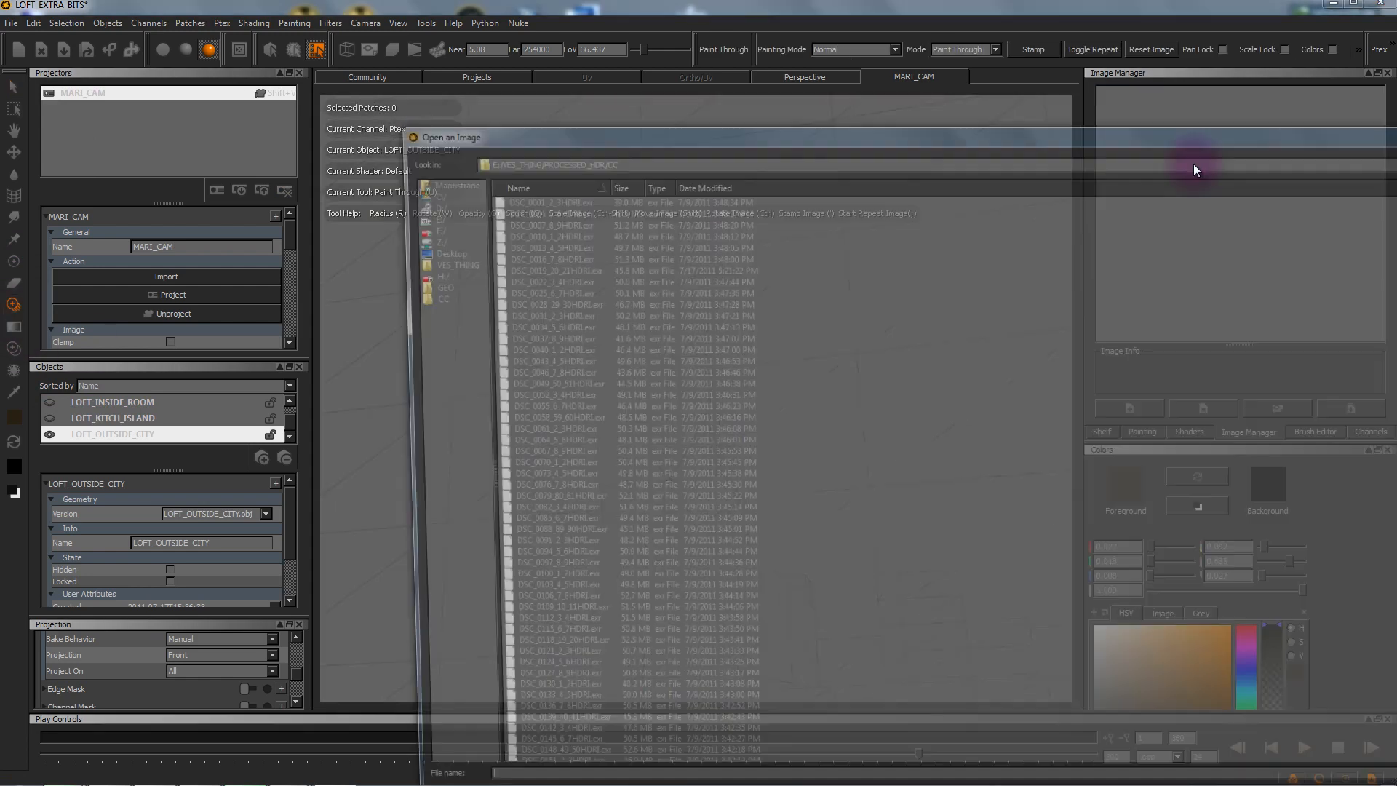
pyautogui.moveTo(742, 133); pyautogui.dragTo(487, 85)
pyautogui.scroll(-16, 361, 517)
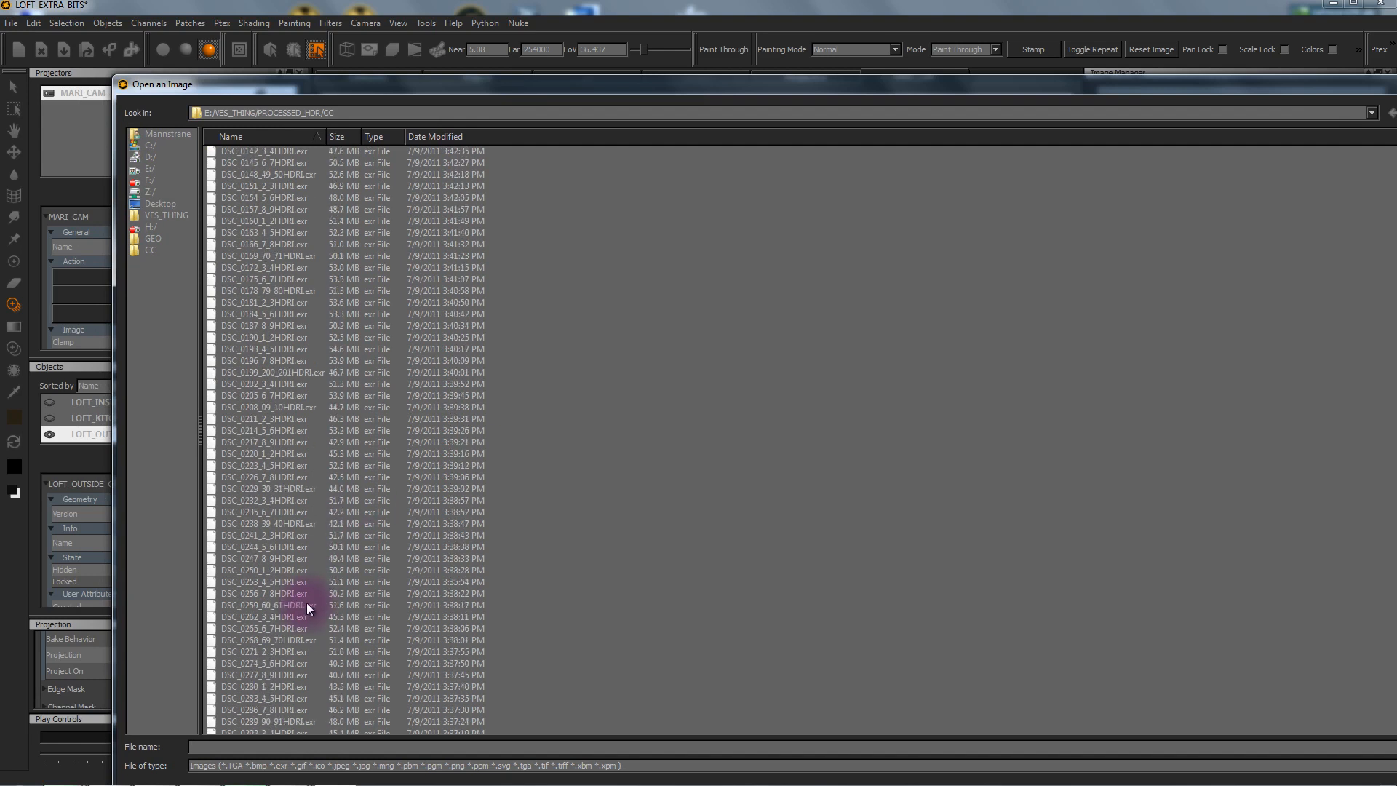
pyautogui.click(273, 605)
pyautogui.scroll(-2, 271, 640)
pyautogui.click(268, 674)
pyautogui.click(276, 641)
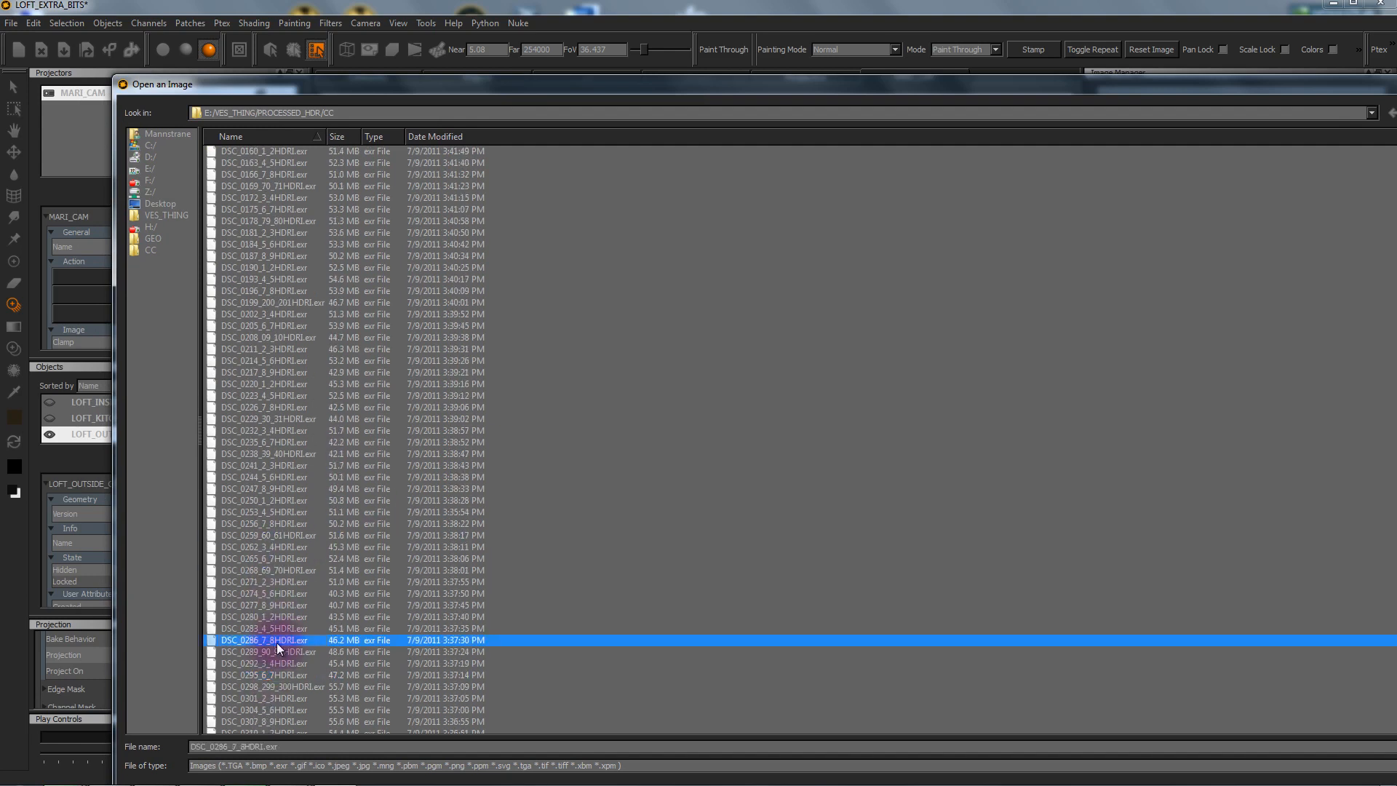
pyautogui.click(271, 618)
pyautogui.scroll(-1, 278, 633)
pyautogui.click(259, 686)
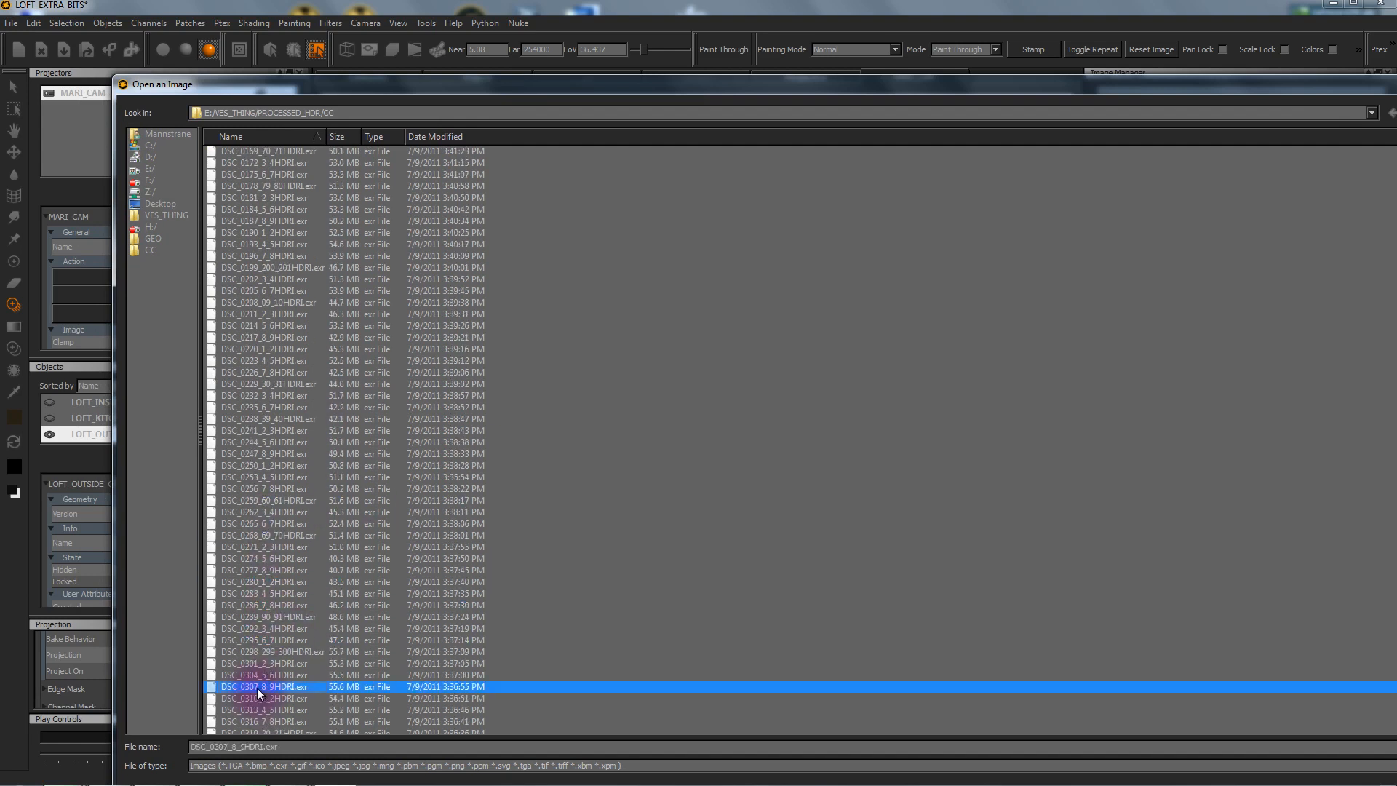
pyautogui.click(264, 665)
pyautogui.click(283, 653)
pyautogui.doubleClick(286, 653)
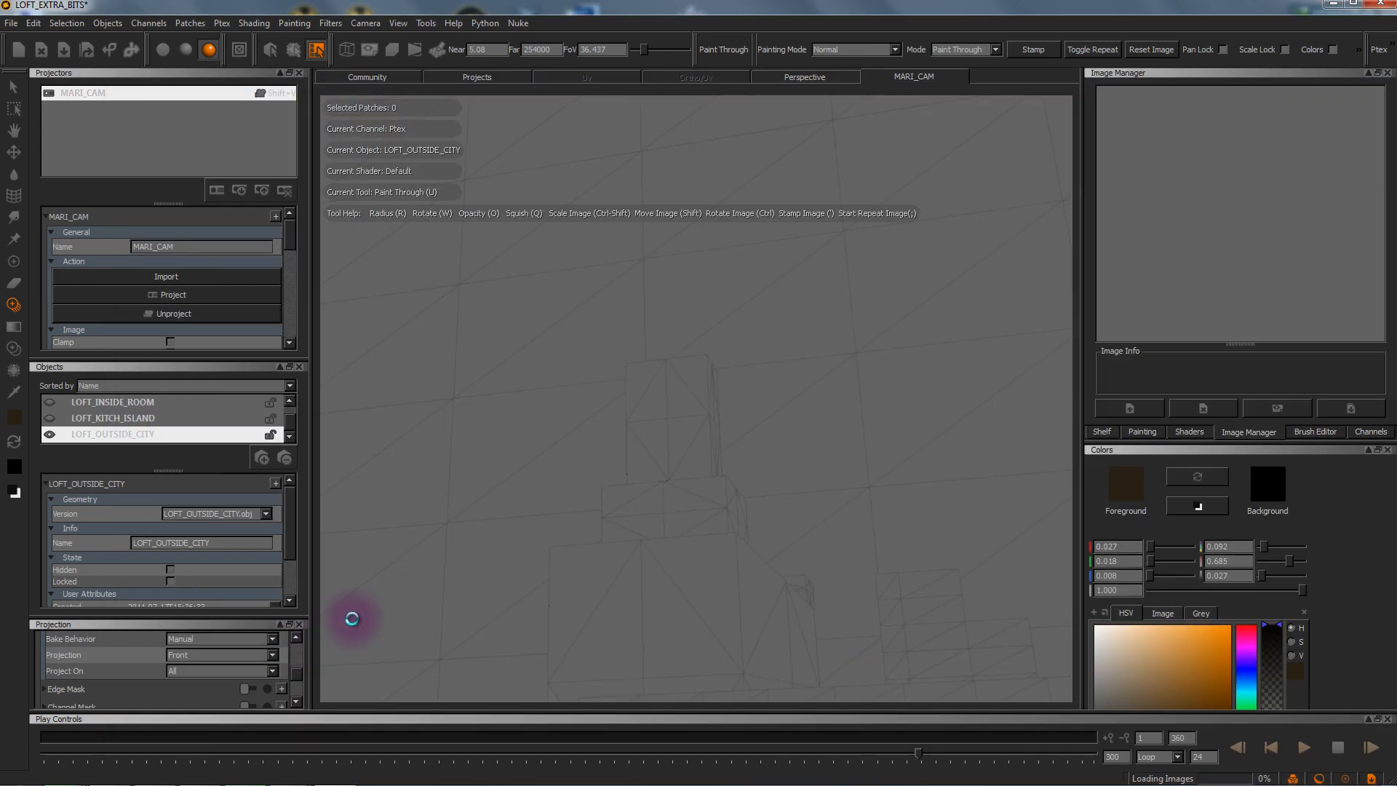
# Step: Place the DSC_0298_299_300HDRI photo over the view, then scale and move it until its lit tower matches the city geometry
pyautogui.moveTo(1128, 116); pyautogui.dragTo(691, 407)
pyautogui.moveTo(848, 509)
pyautogui.keyDown('ctrl'); pyautogui.keyDown('shift'); pyautogui.mouseDown()
pyautogui.moveTo(575, 512)
pyautogui.moveTo(743, 481)
pyautogui.mouseUp(); pyautogui.keyUp('shift'); pyautogui.keyUp('ctrl')
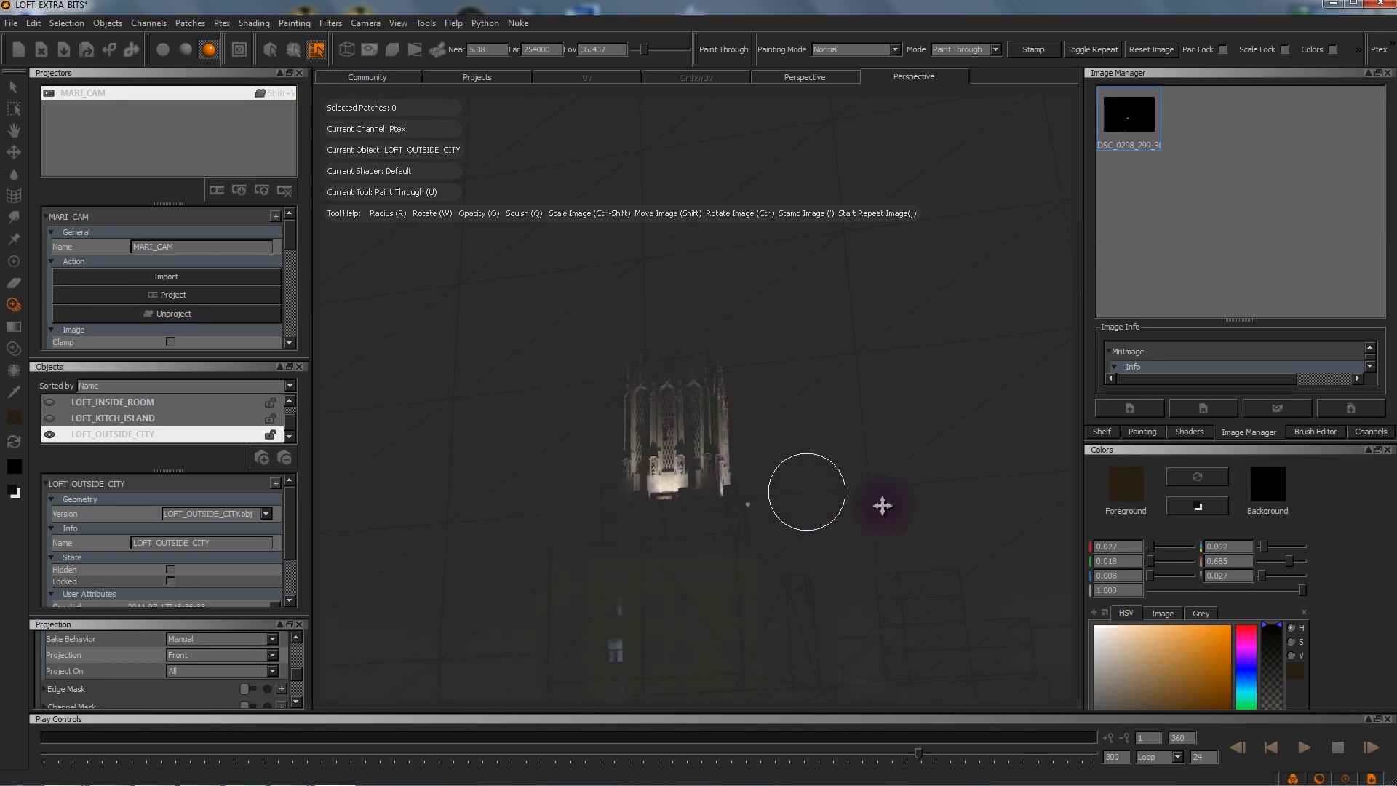
pyautogui.keyDown('shift'); pyautogui.moveTo(888, 505); pyautogui.dragTo(827, 501); pyautogui.keyUp('shift')
pyautogui.keyDown('ctrl'); pyautogui.keyDown('shift'); pyautogui.moveTo(880, 521); pyautogui.dragTo(789, 483); pyautogui.keyUp('shift'); pyautogui.keyUp('ctrl')
pyautogui.moveTo(790, 481)
pyautogui.keyDown('shift'); pyautogui.mouseDown()
pyautogui.moveTo(811, 495)
pyautogui.moveTo(832, 466)
pyautogui.mouseUp(); pyautogui.keyUp('shift')
pyautogui.moveTo(804, 499)
pyautogui.keyDown('ctrl'); pyautogui.keyDown('shift'); pyautogui.mouseDown()
pyautogui.moveTo(897, 483)
pyautogui.moveTo(867, 520)
pyautogui.mouseUp(); pyautogui.keyUp('shift'); pyautogui.keyUp('ctrl')
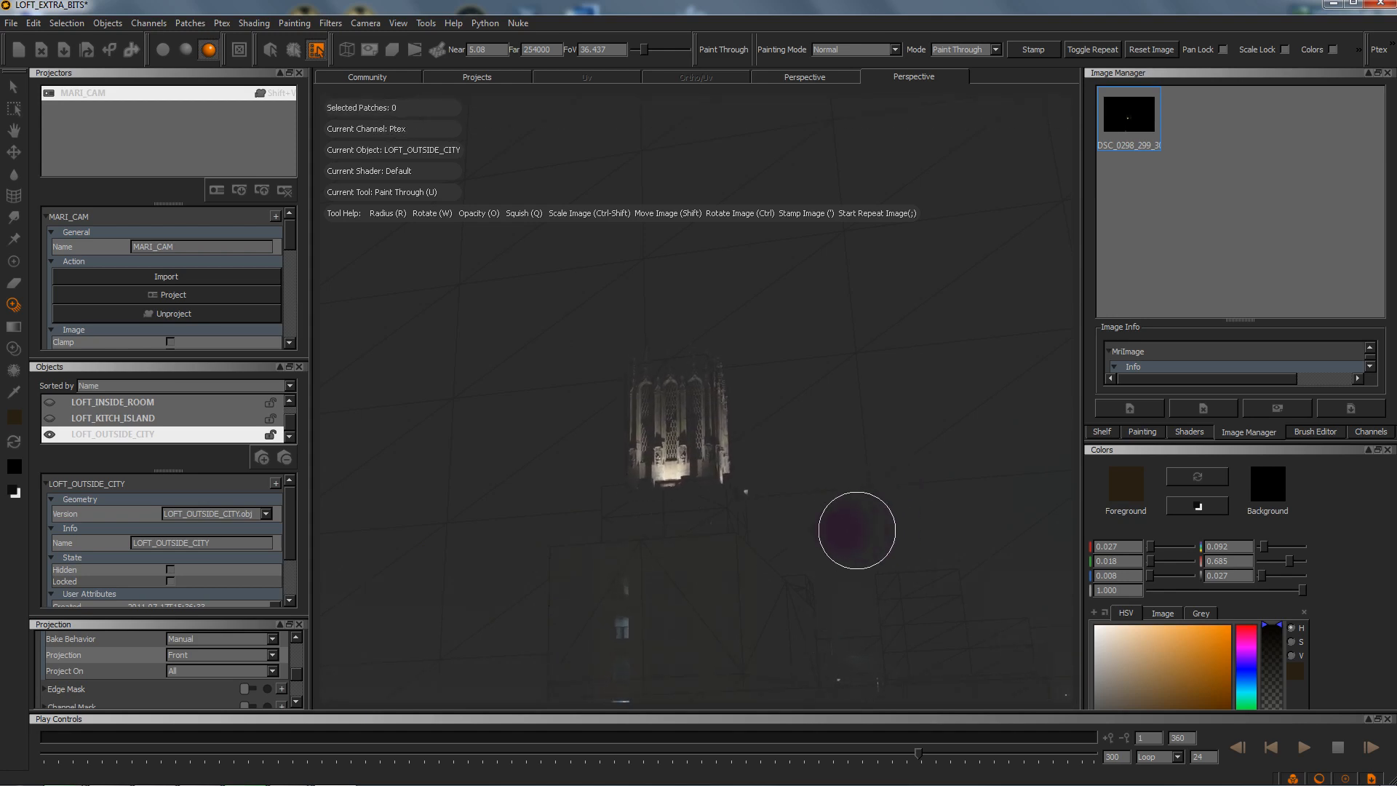
# Step: Paint the tower photo through across the buildings and night sky, and set the projection to Through
pyautogui.moveTo(844, 454)
pyautogui.mouseDown()
pyautogui.moveTo(967, 374)
pyautogui.moveTo(1003, 298)
pyautogui.mouseUp()
pyautogui.moveTo(866, 384); pyautogui.dragTo(905, 385)
pyautogui.moveTo(866, 439)
pyautogui.mouseDown()
pyautogui.moveTo(774, 274)
pyautogui.moveTo(858, 312)
pyautogui.moveTo(615, 182)
pyautogui.moveTo(365, 228)
pyautogui.moveTo(517, 294)
pyautogui.moveTo(1046, 194)
pyautogui.moveTo(914, 355)
pyautogui.moveTo(948, 452)
pyautogui.moveTo(896, 606)
pyautogui.moveTo(868, 581)
pyautogui.moveTo(657, 630)
pyautogui.moveTo(549, 636)
pyautogui.moveTo(748, 647)
pyautogui.moveTo(612, 488)
pyautogui.moveTo(614, 428)
pyautogui.moveTo(530, 386)
pyautogui.moveTo(233, 691)
pyautogui.moveTo(287, 167)
pyautogui.moveTo(393, 455)
pyautogui.moveTo(323, 33)
pyautogui.moveTo(941, 547)
pyautogui.moveTo(988, 530)
pyautogui.moveTo(1040, 640)
pyautogui.mouseUp()
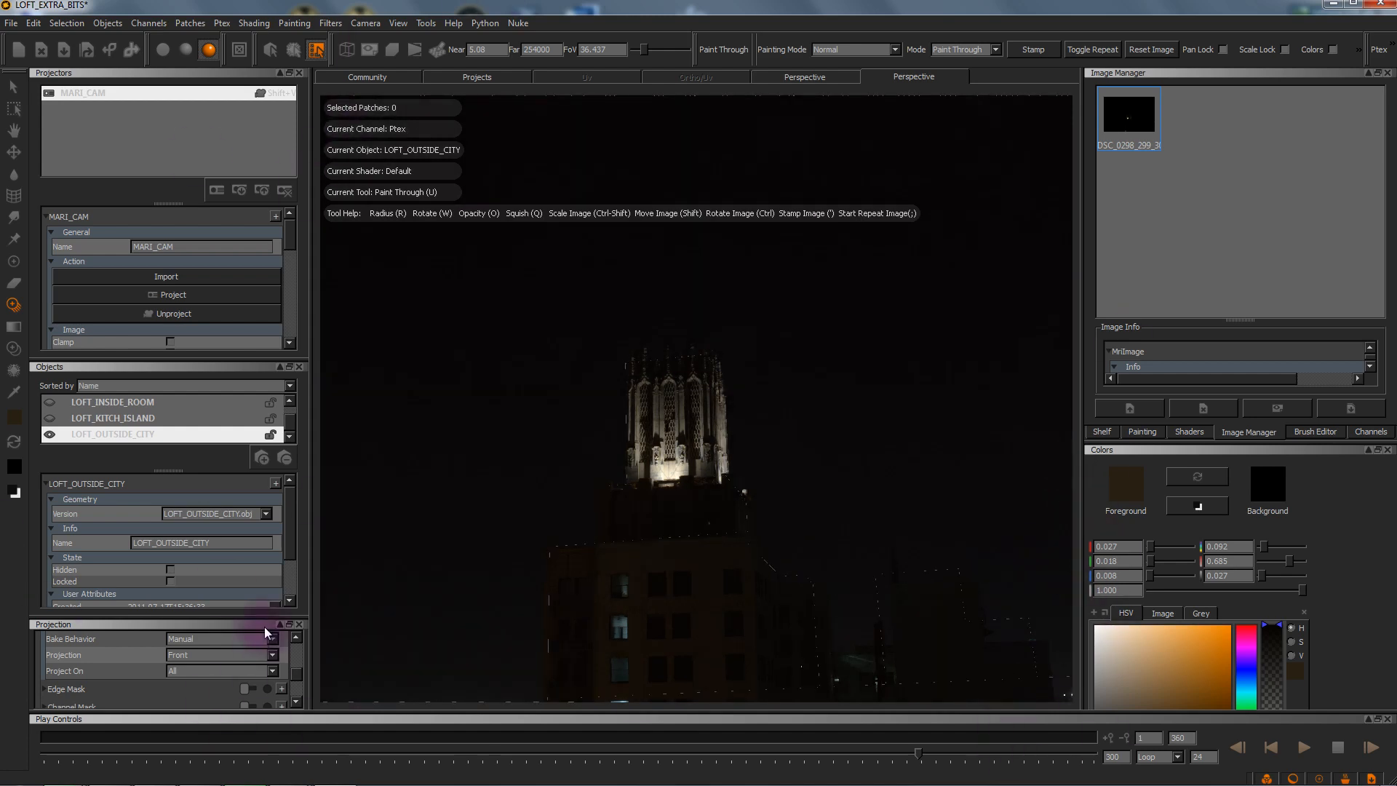
pyautogui.click(184, 655)
pyautogui.click(190, 671)
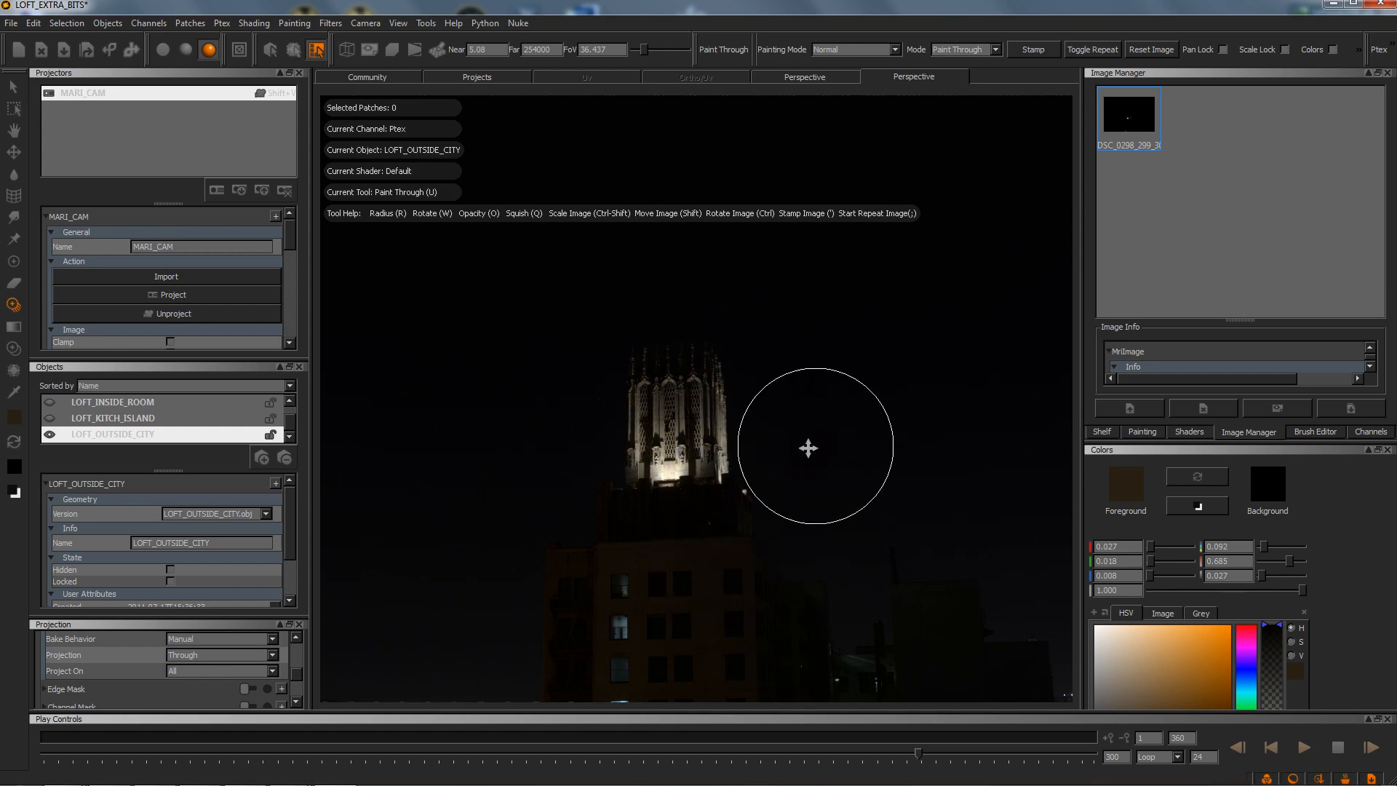
# Step: Clone dark night sky over the duplicate lit tower on the backdrop using the Clone Stamp with a radius of 118
pyautogui.moveTo(787, 517)
pyautogui.keyDown('alt'); pyautogui.mouseDown()
pyautogui.moveTo(744, 506)
pyautogui.moveTo(697, 534)
pyautogui.moveTo(764, 536)
pyautogui.moveTo(739, 530)
pyautogui.moveTo(720, 551)
pyautogui.moveTo(674, 529)
pyautogui.moveTo(744, 531)
pyautogui.moveTo(720, 528)
pyautogui.mouseUp(); pyautogui.keyUp('alt')
pyautogui.click(13, 348)
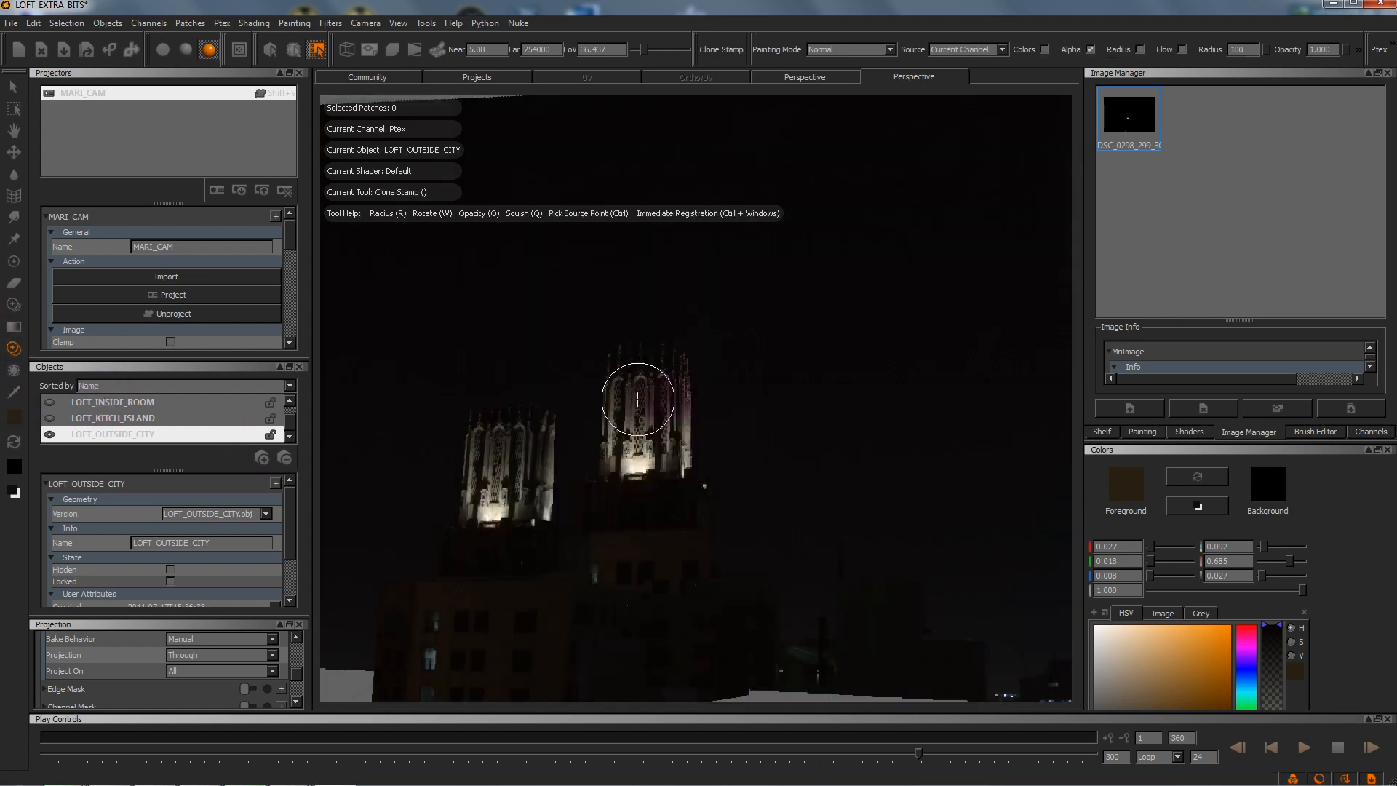
pyautogui.click(1191, 432)
pyautogui.click(1144, 432)
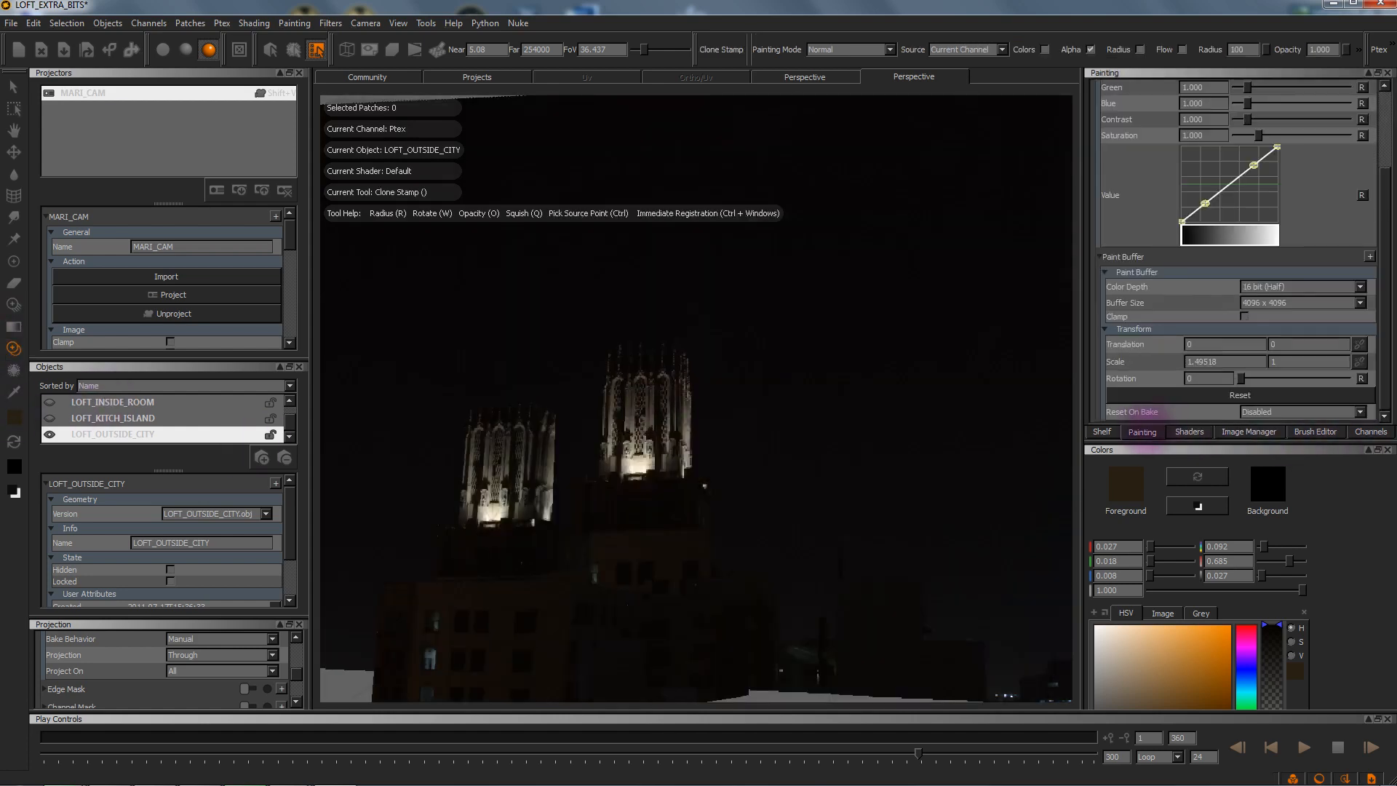
pyautogui.click(1314, 432)
pyautogui.click(1103, 208)
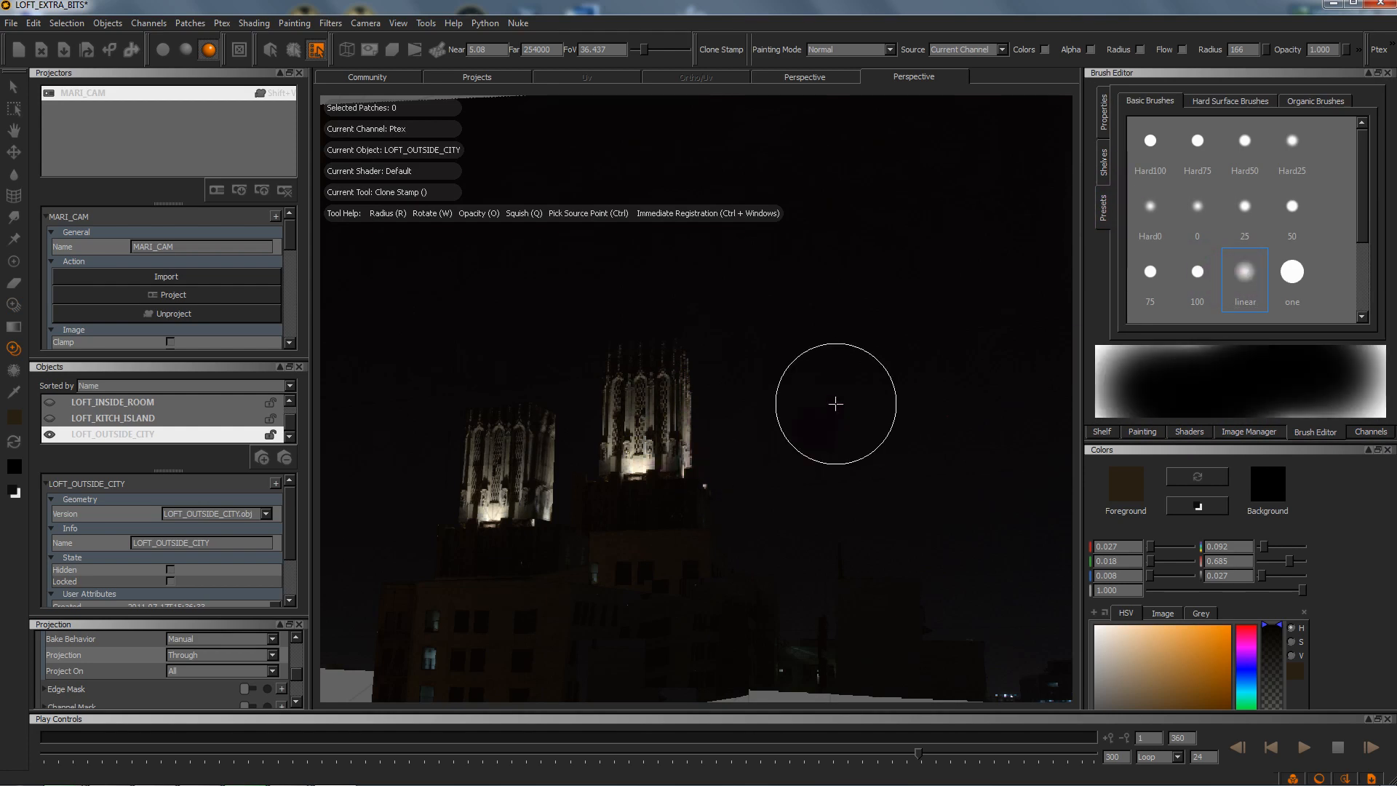
pyautogui.press('r')
pyautogui.moveTo(888, 443); pyautogui.dragTo(853, 443)
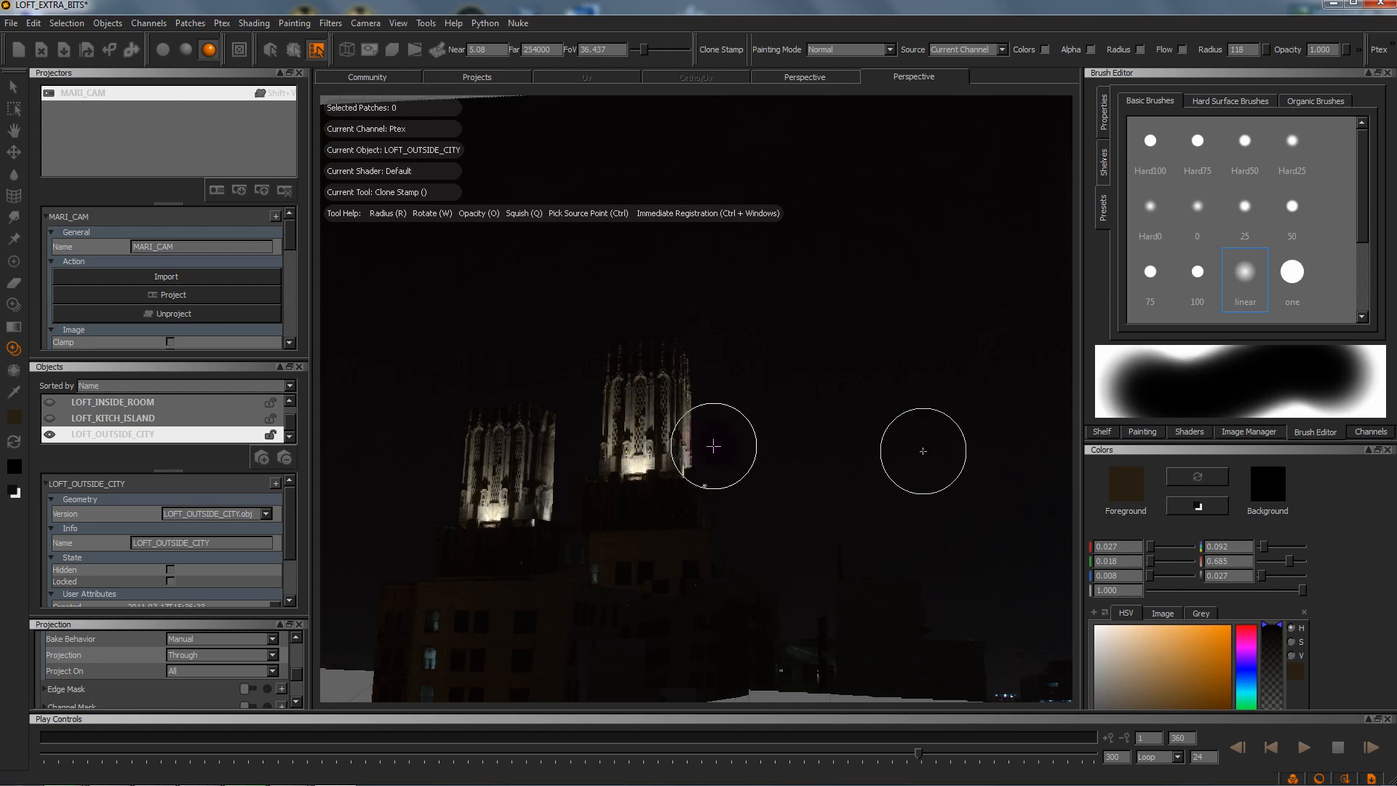
pyautogui.moveTo(697, 446)
pyautogui.mouseDown()
pyautogui.moveTo(670, 383)
pyautogui.moveTo(632, 430)
pyautogui.moveTo(615, 401)
pyautogui.mouseUp()
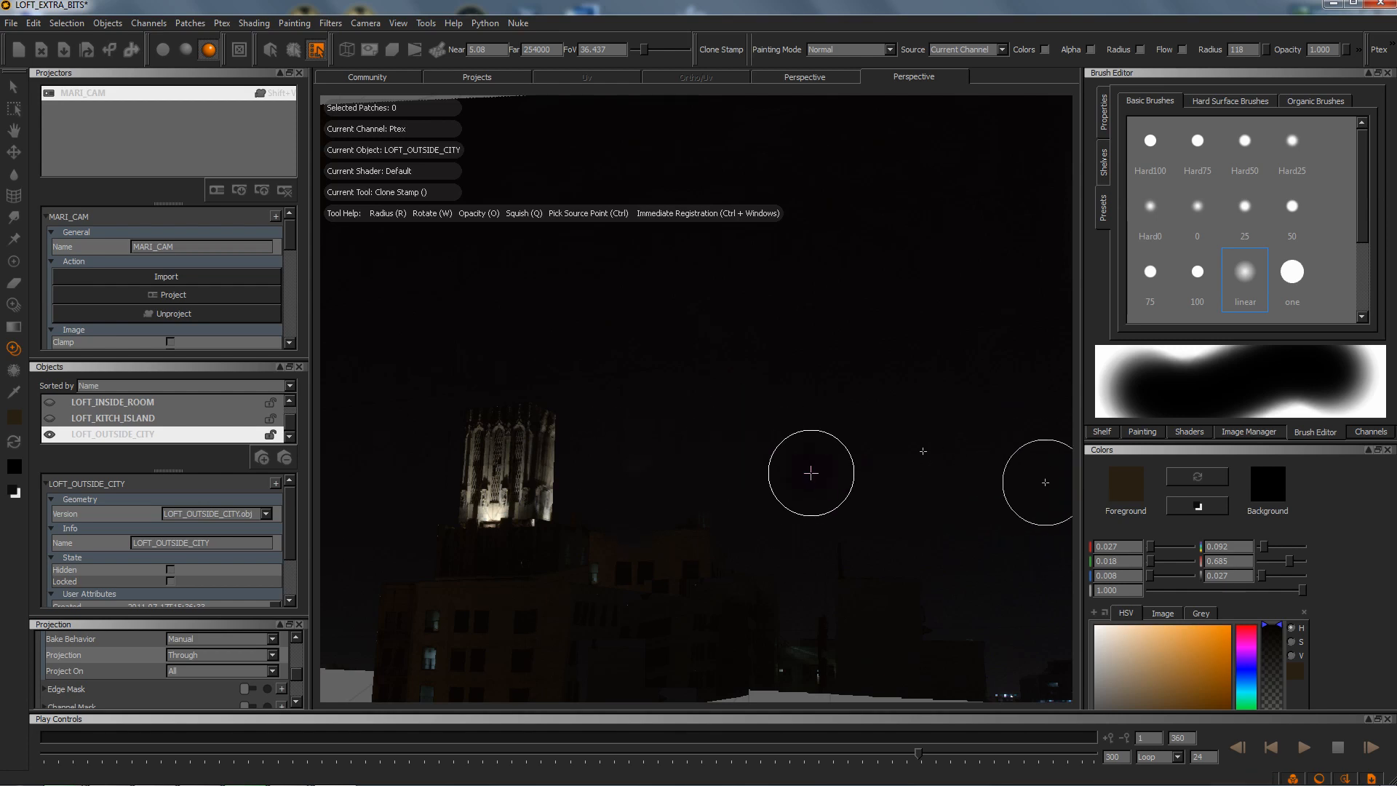
# Step: Clone more dark sky over the remains of the duplicate building on the backdrop and inspect the city from other angles
pyautogui.keyDown('alt'); pyautogui.moveTo(713, 482); pyautogui.dragTo(708, 483); pyautogui.keyUp('alt')
pyautogui.keyDown('alt'); pyautogui.moveTo(709, 483); pyautogui.dragTo(694, 464, button='right'); pyautogui.keyUp('alt')
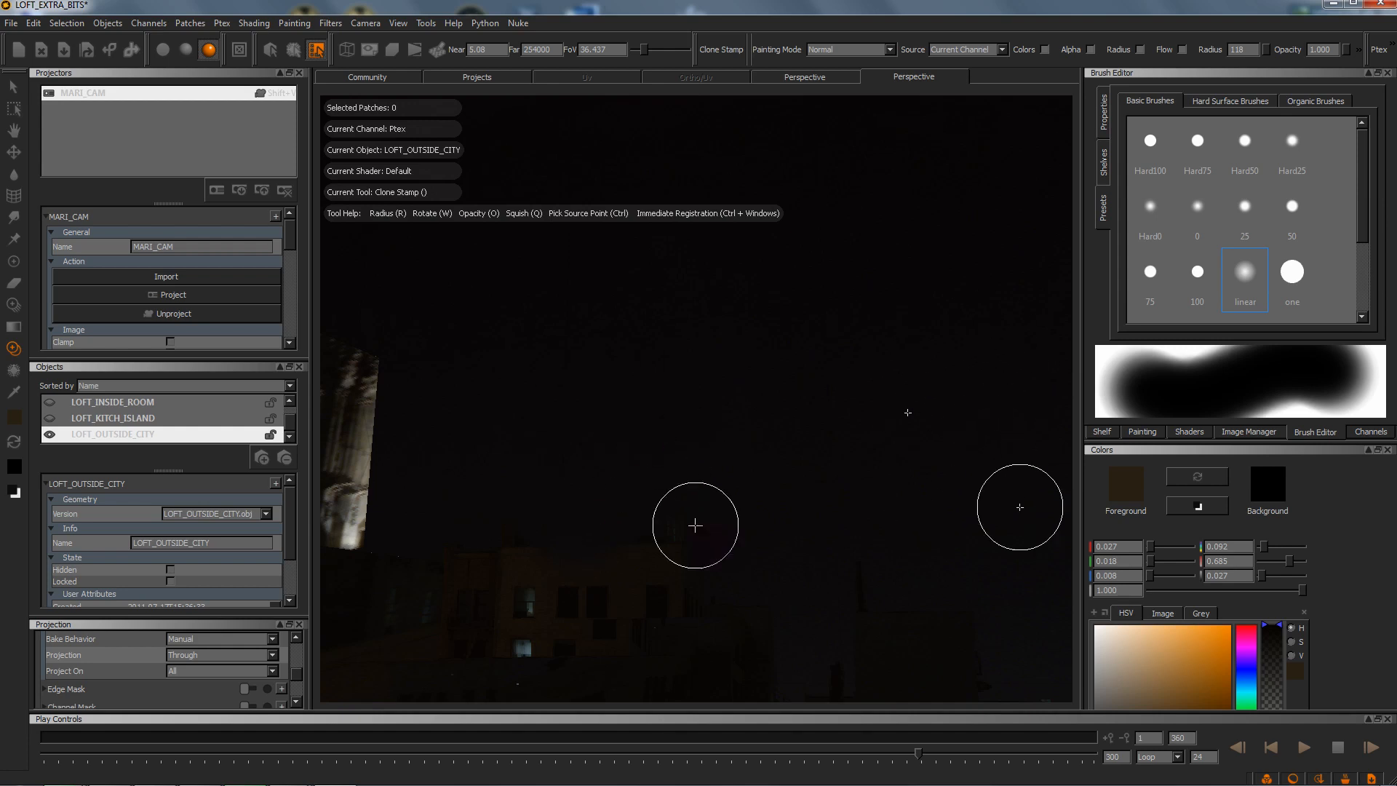
pyautogui.moveTo(577, 546)
pyautogui.mouseDown()
pyautogui.moveTo(547, 552)
pyautogui.moveTo(616, 501)
pyautogui.moveTo(584, 510)
pyautogui.mouseUp()
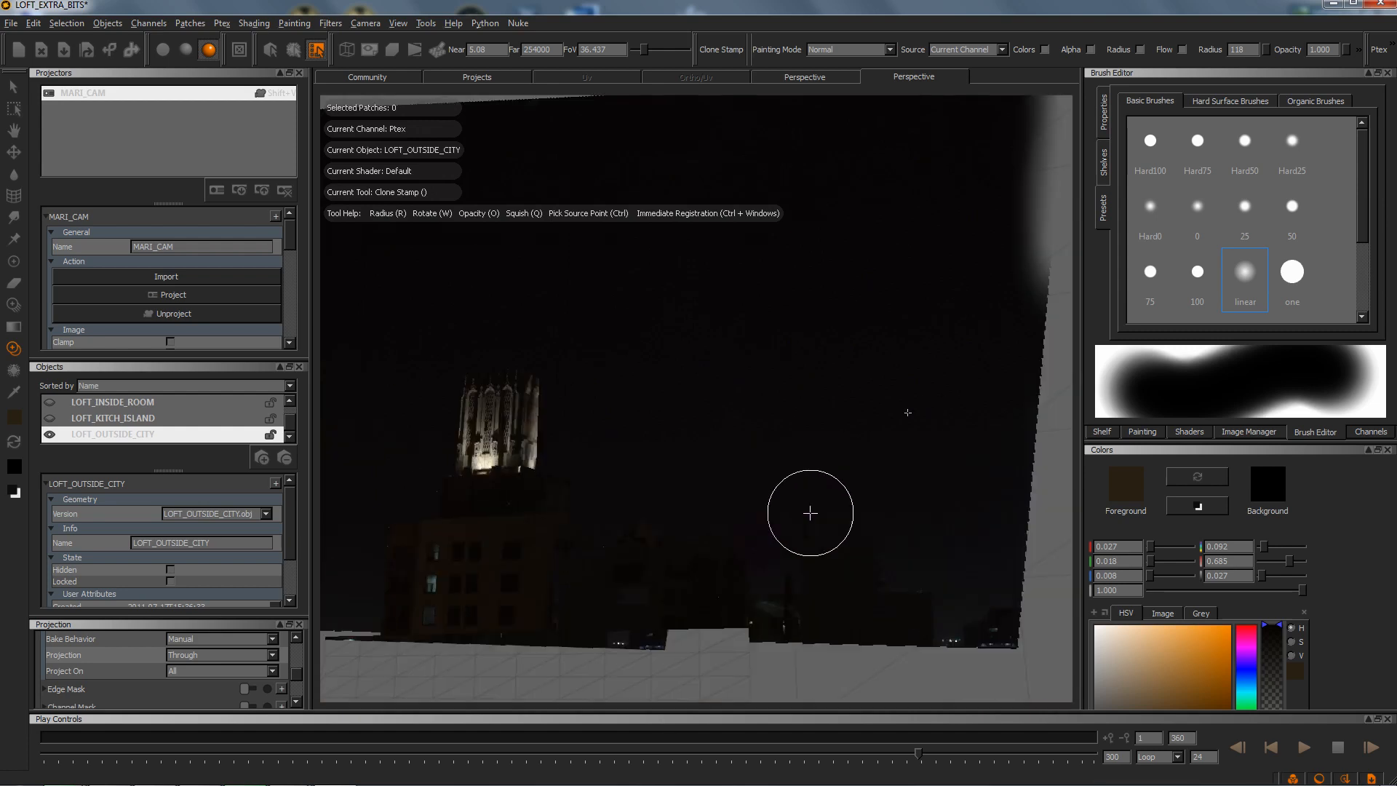
pyautogui.scroll(3, 743, 531)
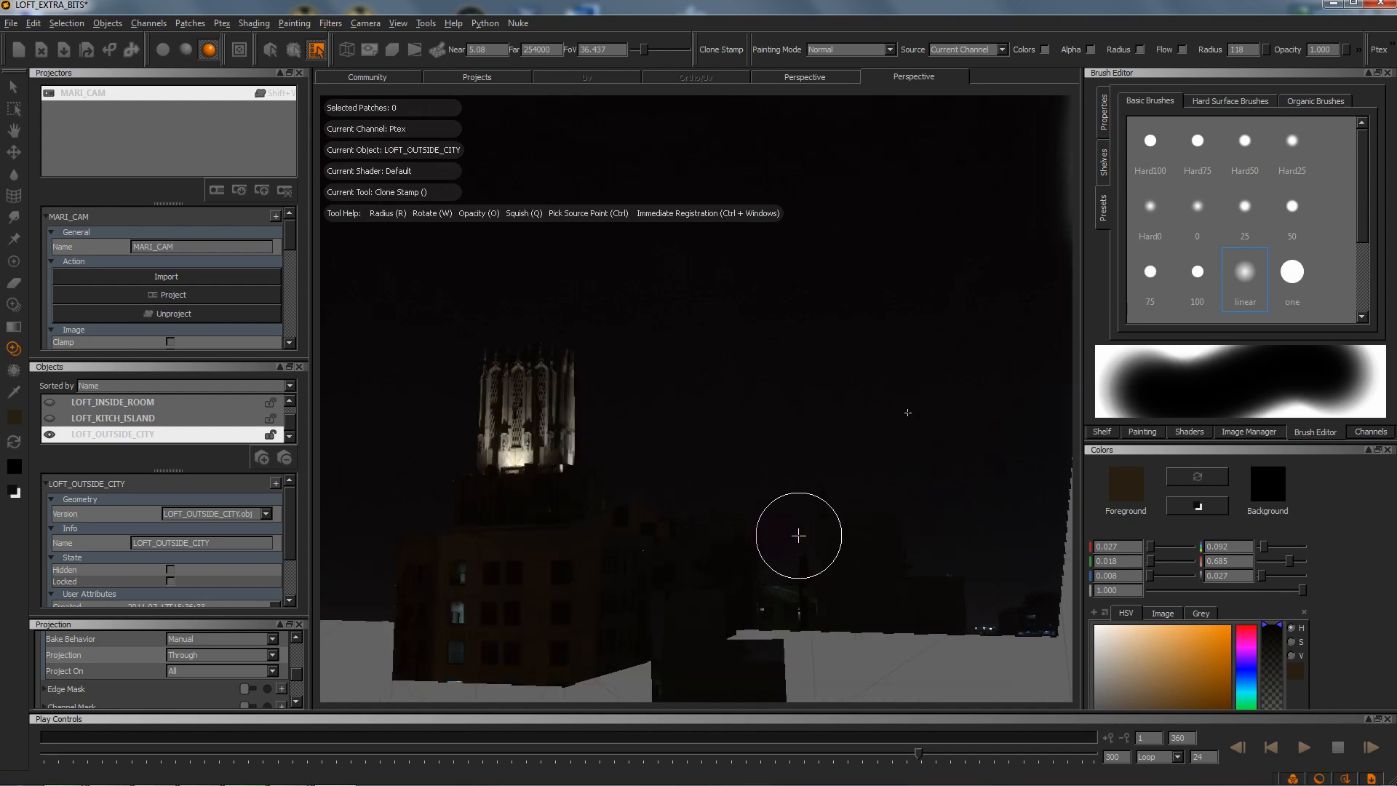
pyautogui.moveTo(798, 535)
pyautogui.keyDown('alt'); pyautogui.mouseDown()
pyautogui.moveTo(774, 525)
pyautogui.moveTo(824, 516)
pyautogui.moveTo(847, 541)
pyautogui.moveTo(736, 468)
pyautogui.moveTo(720, 493)
pyautogui.moveTo(836, 519)
pyautogui.moveTo(817, 467)
pyautogui.moveTo(670, 470)
pyautogui.mouseUp(); pyautogui.keyUp('alt')
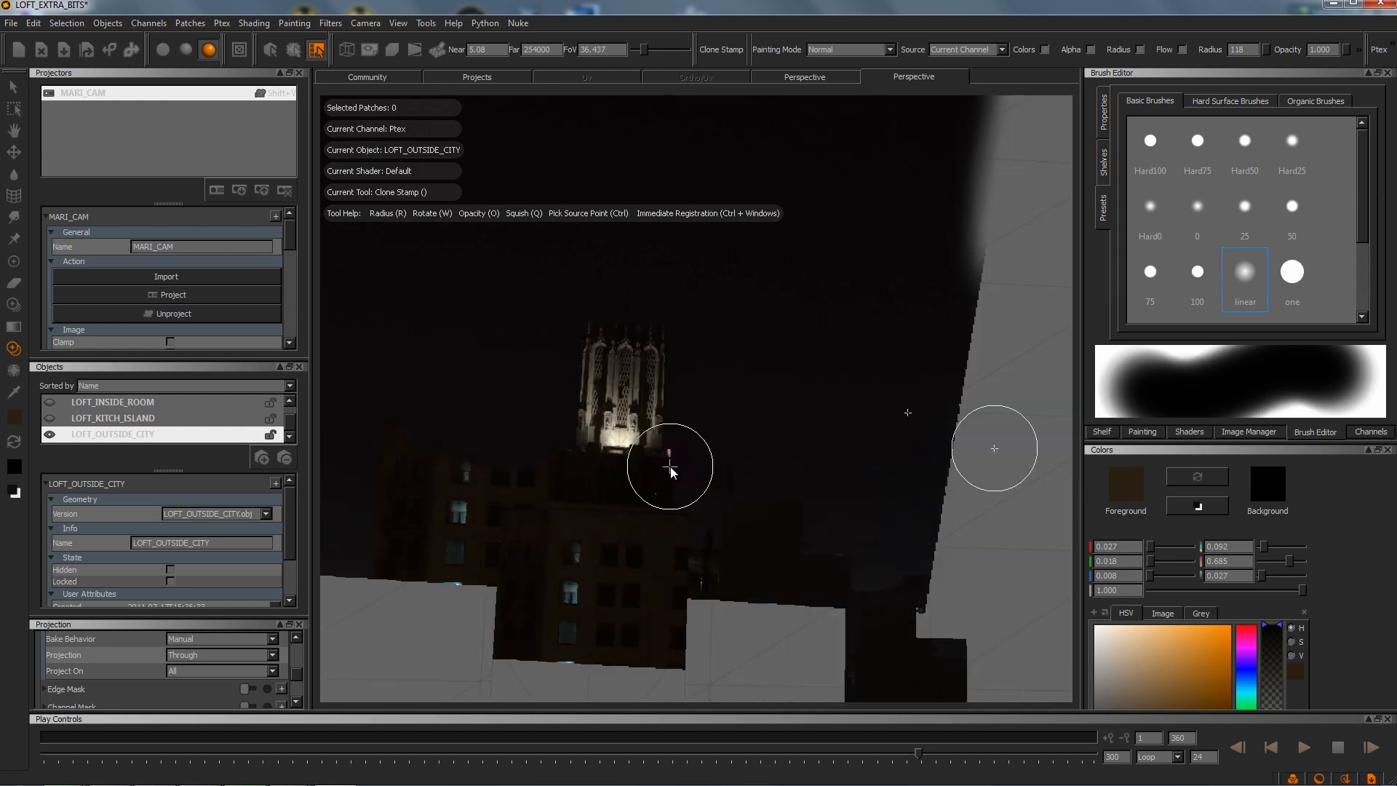
# Step: Return to the MARI_CAM view at frame 303 and replace the loaded photo with DSC_0301_2_3HDRI.exr
pyautogui.hotkey('shift', 'v')
pyautogui.moveTo(921, 756)
pyautogui.mouseDown()
pyautogui.moveTo(932, 757)
pyautogui.moveTo(877, 769)
pyautogui.moveTo(926, 762)
pyautogui.mouseUp()
pyautogui.click(1269, 436)
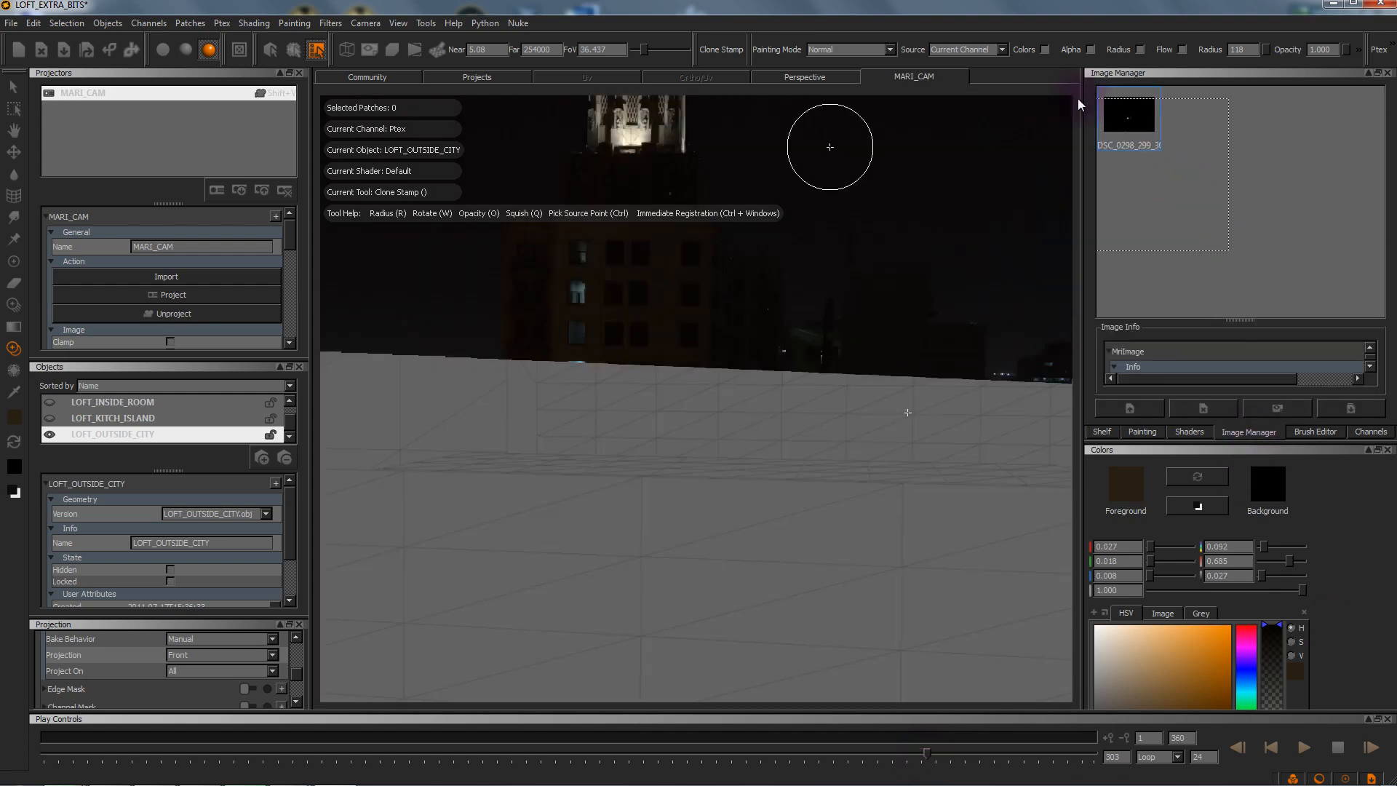
pyautogui.rightClick(1147, 141)
pyautogui.click(1172, 151)
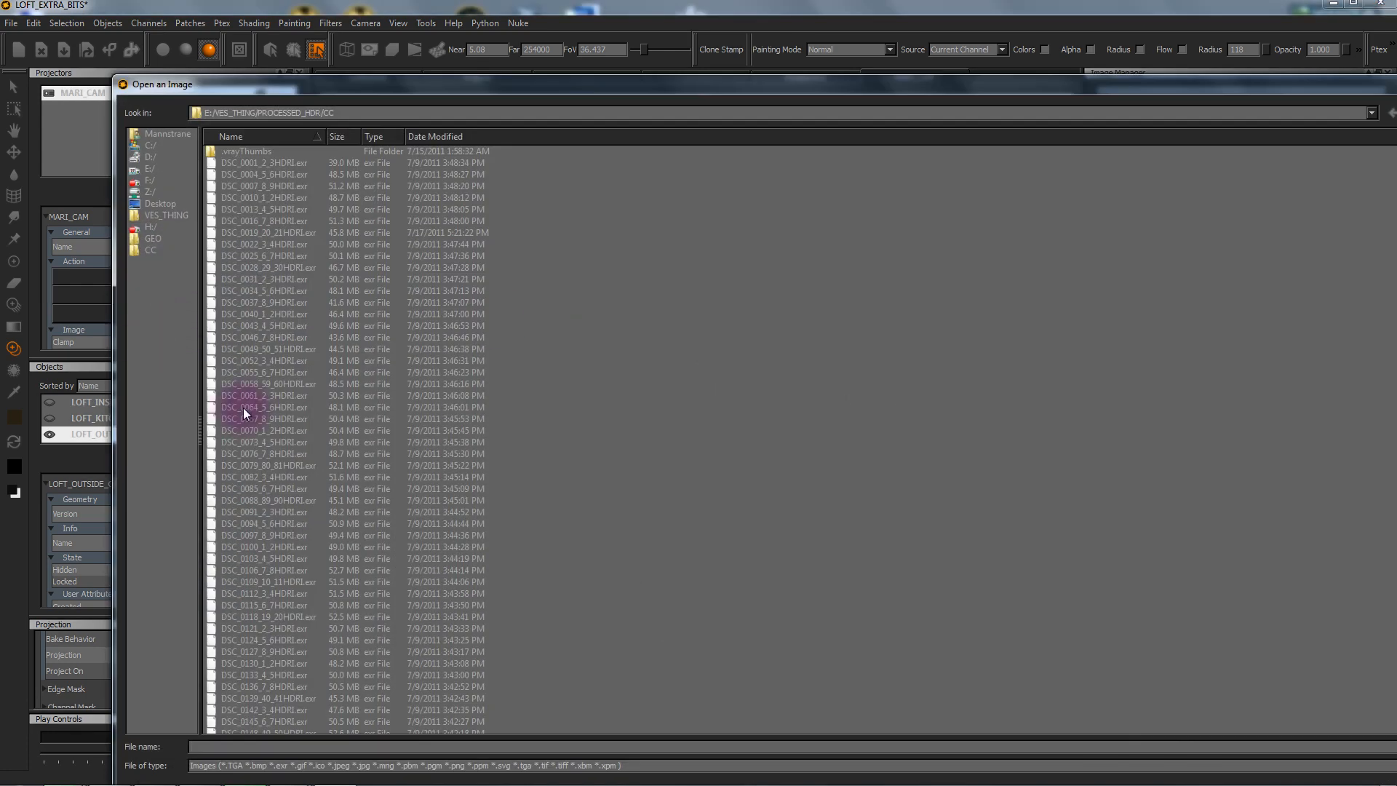
pyautogui.scroll(-13, 243, 507)
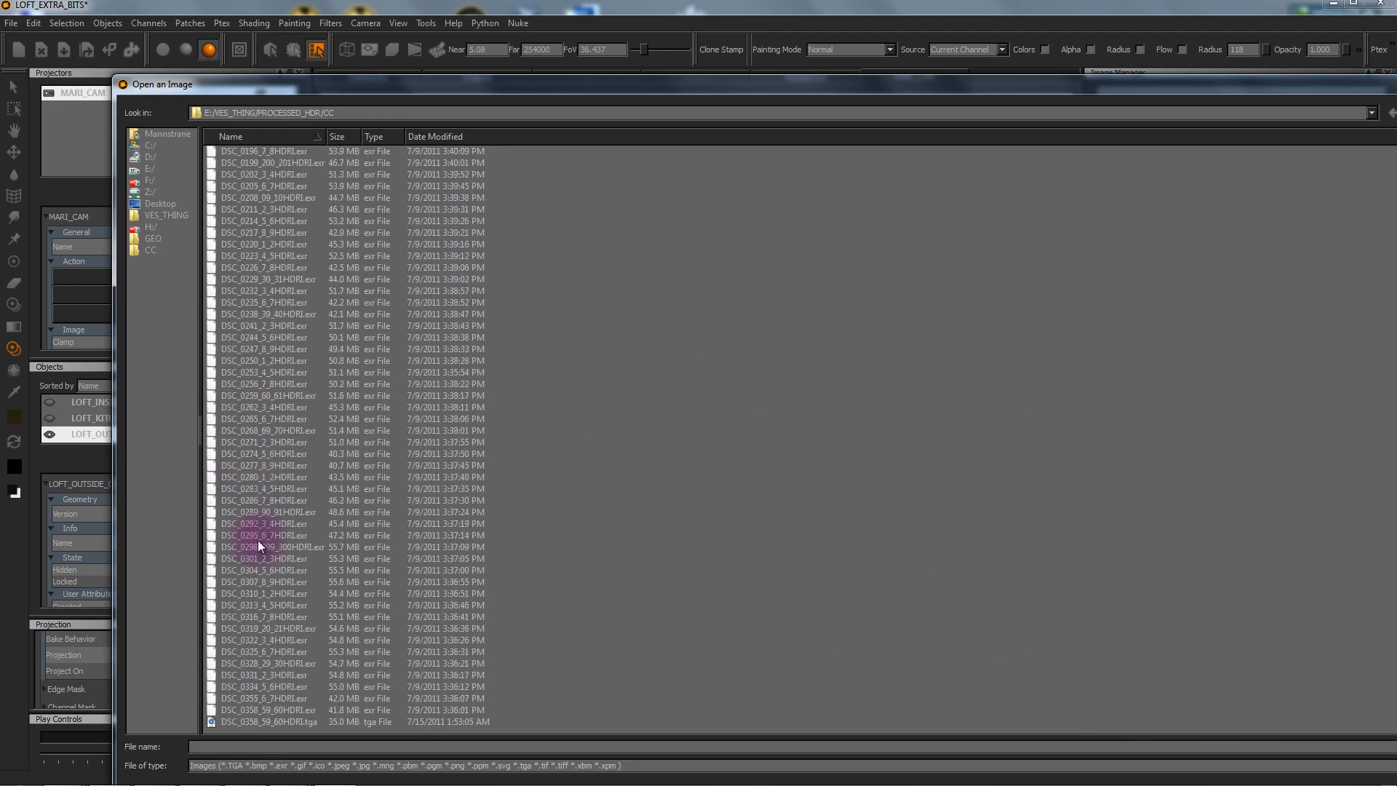
pyautogui.click(263, 547)
pyautogui.click(263, 558)
pyautogui.doubleClick(264, 559)
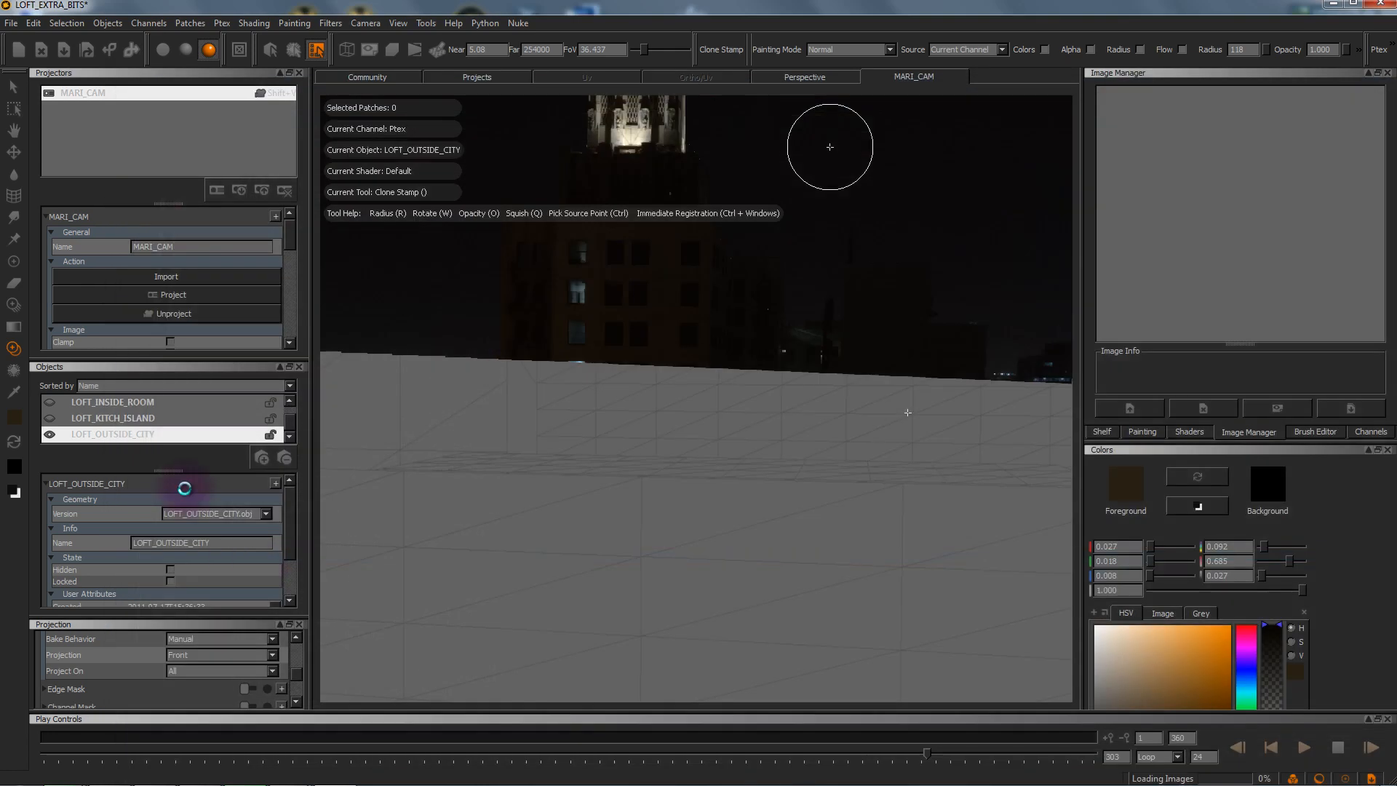
# Step: Align DSC_0301_2_3HDRI with the tower using Paint Through, and paint it over the unpainted lower buildings and facade
pyautogui.click(13, 304)
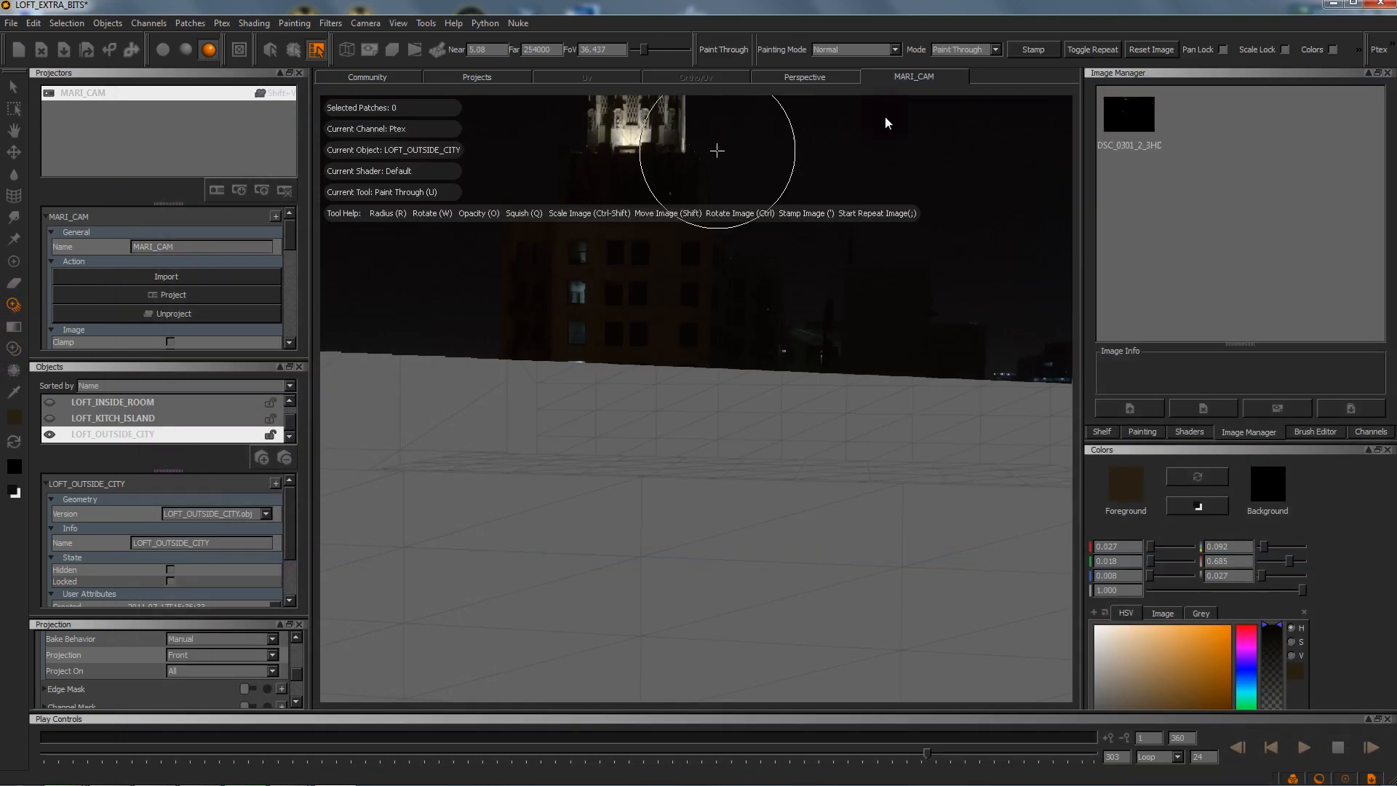
pyautogui.moveTo(1141, 112); pyautogui.dragTo(771, 457)
pyautogui.keyDown('ctrl'); pyautogui.keyDown('shift'); pyautogui.moveTo(833, 406); pyautogui.dragTo(727, 440); pyautogui.keyUp('shift'); pyautogui.keyUp('ctrl')
pyautogui.keyDown('ctrl'); pyautogui.keyDown('shift'); pyautogui.moveTo(846, 452); pyautogui.dragTo(629, 458); pyautogui.keyUp('shift'); pyautogui.keyUp('ctrl')
pyautogui.moveTo(784, 463)
pyautogui.keyDown('ctrl'); pyautogui.keyDown('shift'); pyautogui.mouseDown()
pyautogui.moveTo(565, 465)
pyautogui.moveTo(703, 469)
pyautogui.moveTo(632, 464)
pyautogui.moveTo(660, 462)
pyautogui.moveTo(700, 484)
pyautogui.mouseUp(); pyautogui.keyUp('shift'); pyautogui.keyUp('ctrl')
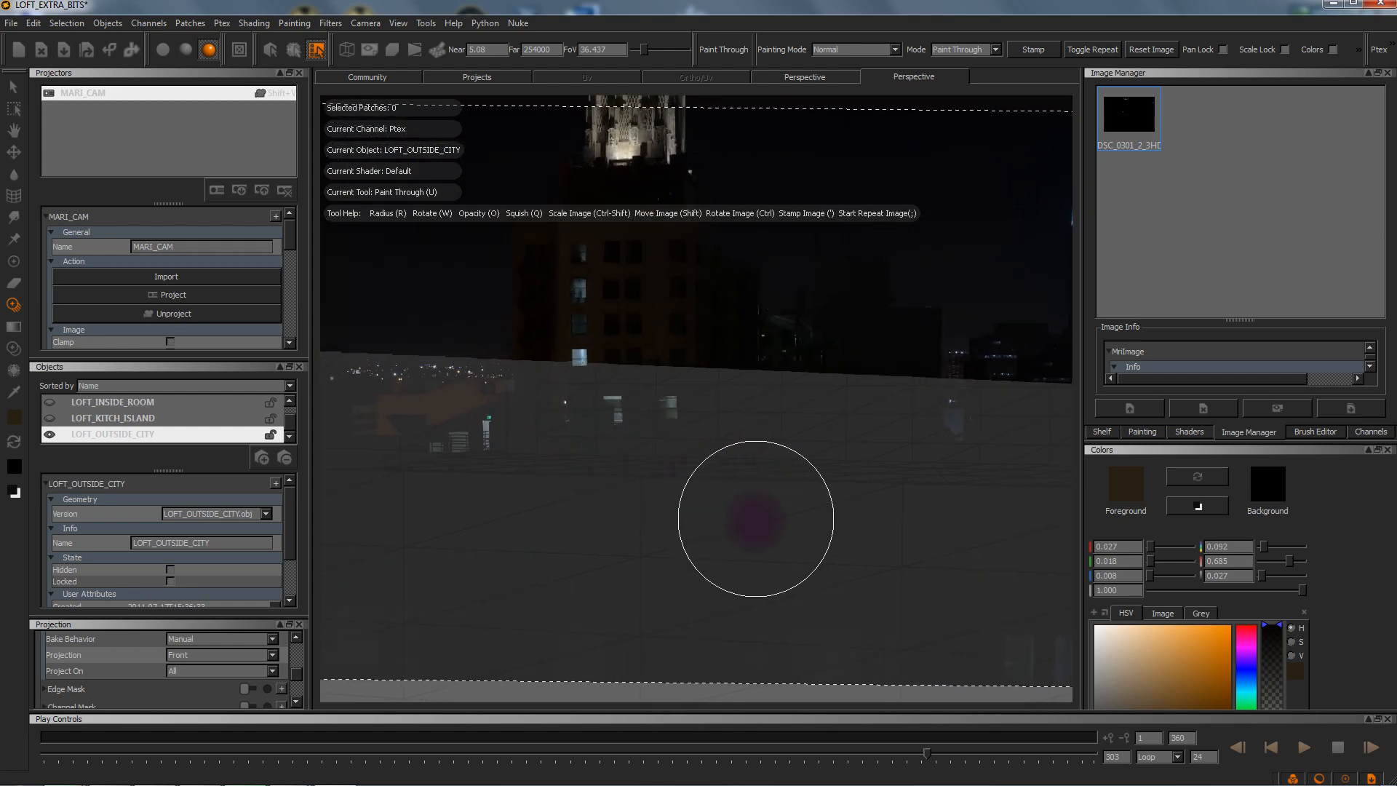
pyautogui.moveTo(829, 617)
pyautogui.mouseDown()
pyautogui.moveTo(756, 622)
pyautogui.moveTo(647, 596)
pyautogui.moveTo(704, 572)
pyautogui.moveTo(786, 572)
pyautogui.moveTo(729, 566)
pyautogui.moveTo(740, 558)
pyautogui.moveTo(801, 557)
pyautogui.moveTo(757, 558)
pyautogui.moveTo(1006, 676)
pyautogui.moveTo(730, 656)
pyautogui.moveTo(1202, 652)
pyautogui.moveTo(1038, 565)
pyautogui.moveTo(1060, 555)
pyautogui.moveTo(474, 546)
pyautogui.moveTo(345, 572)
pyautogui.moveTo(240, 524)
pyautogui.moveTo(864, 489)
pyautogui.moveTo(776, 489)
pyautogui.moveTo(880, 424)
pyautogui.moveTo(766, 460)
pyautogui.moveTo(728, 414)
pyautogui.moveTo(826, 426)
pyautogui.moveTo(242, 450)
pyautogui.moveTo(284, 436)
pyautogui.mouseUp()
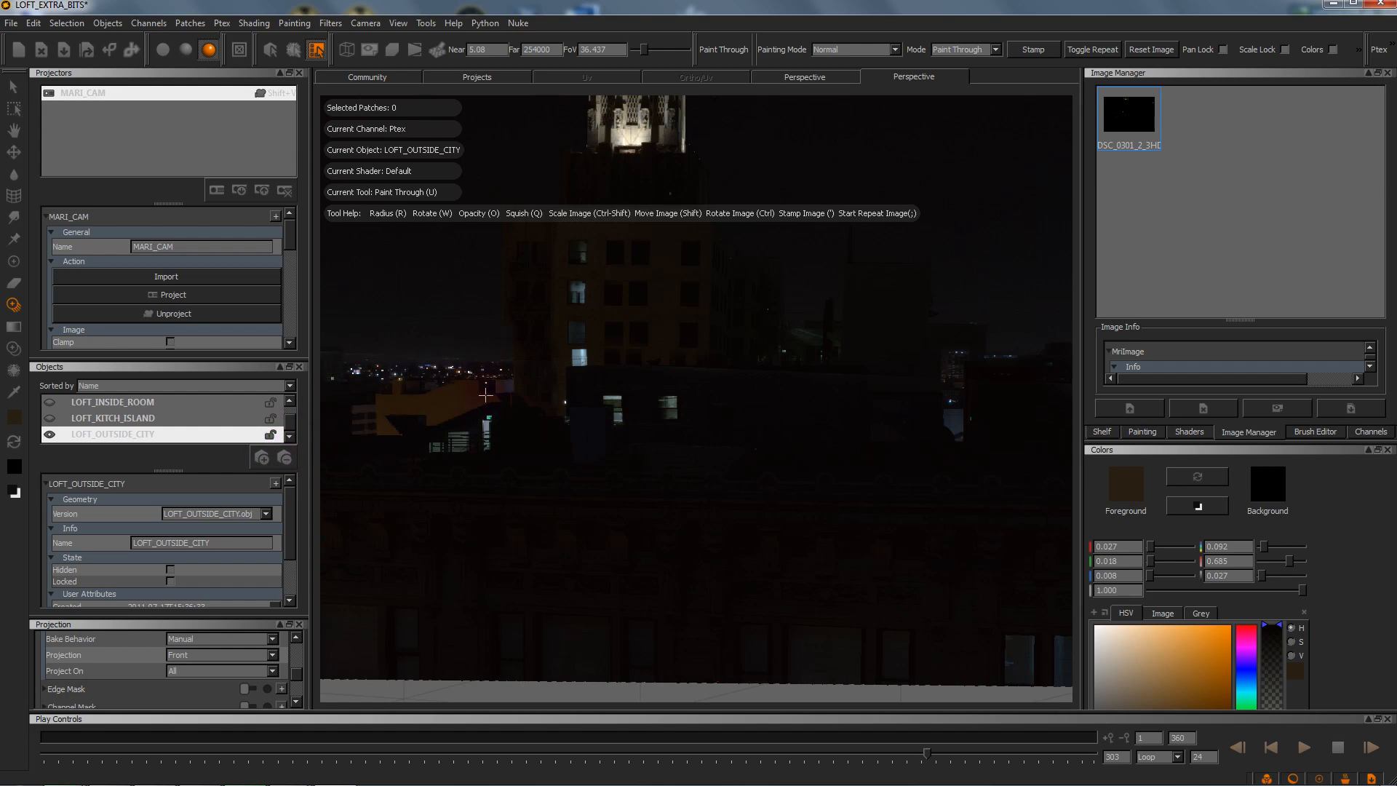
# Step: Erase the strip of new paint along the seam below the tower building with the Eraser
pyautogui.click(13, 265)
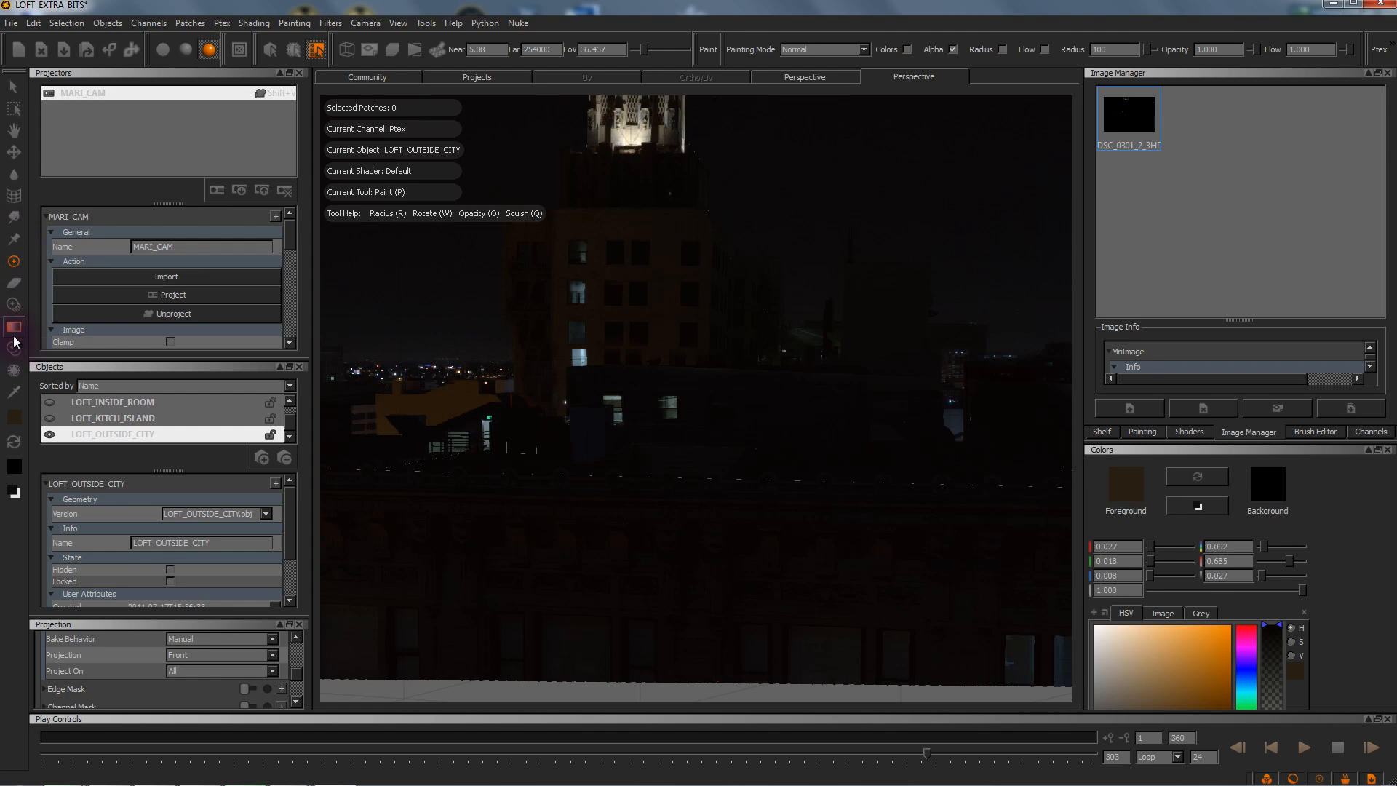
pyautogui.click(14, 288)
pyautogui.moveTo(676, 342); pyautogui.dragTo(448, 337)
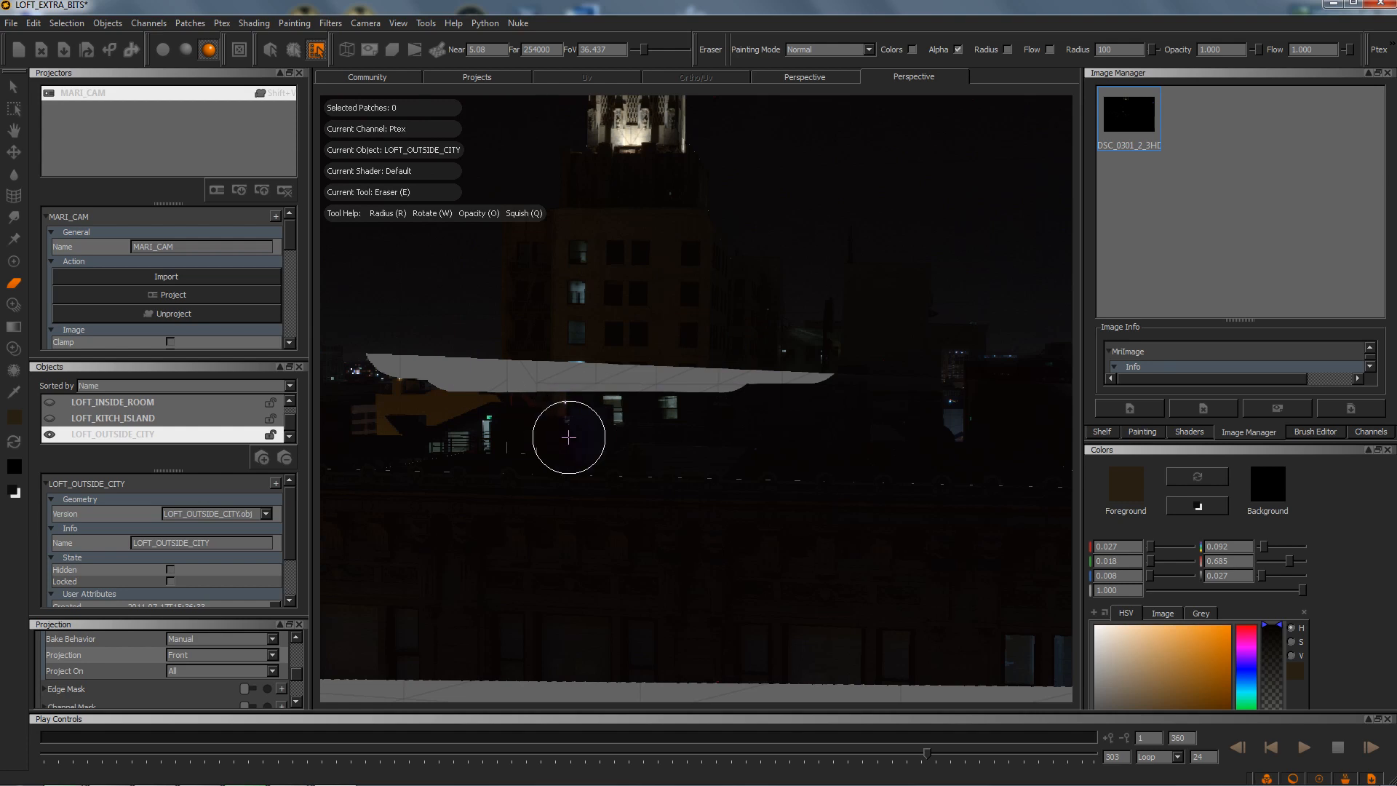
# Step: Adjust the photo placement and brush radius, and repaint the erased seam below the tower using Paint Through
pyautogui.click(13, 305)
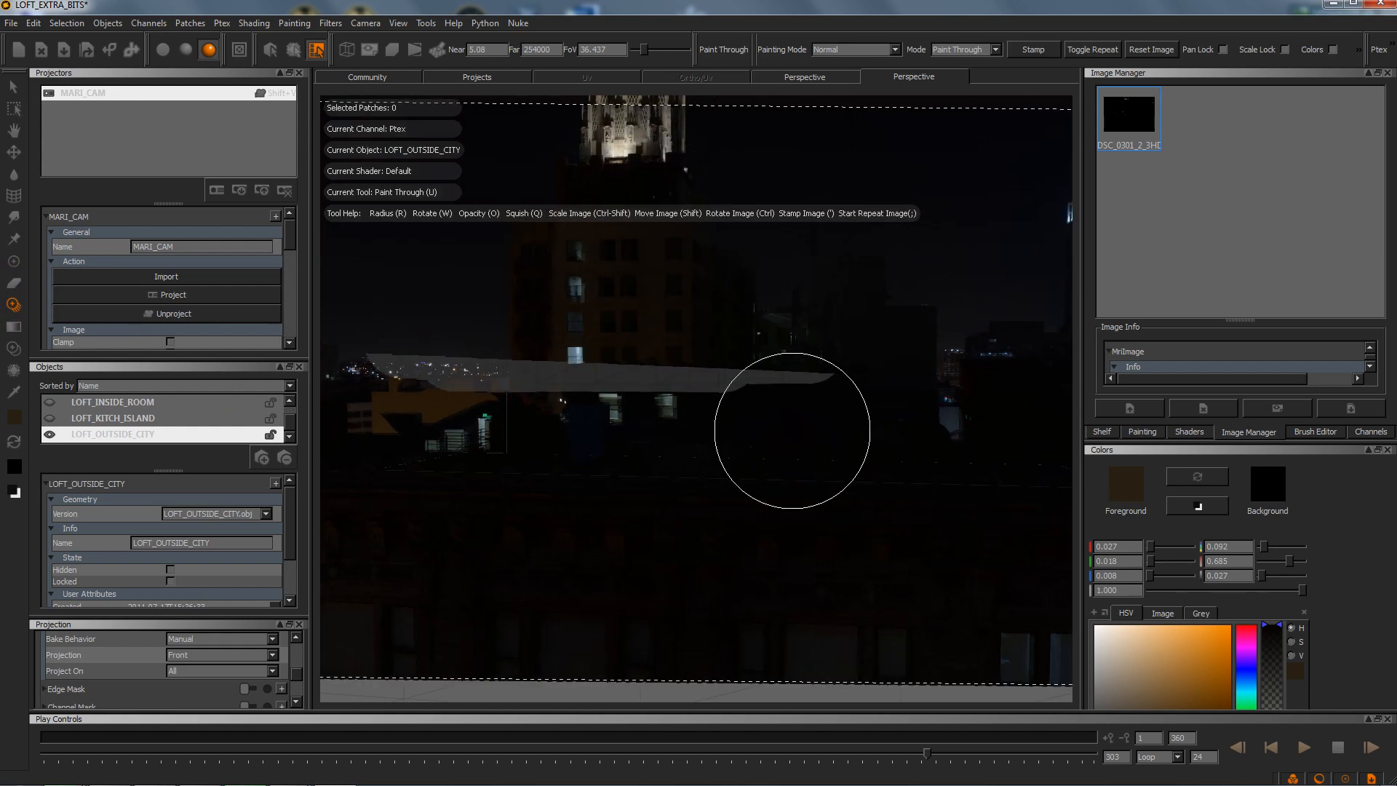
pyautogui.press('r')
pyautogui.moveTo(614, 445); pyautogui.dragTo(622, 456)
pyautogui.moveTo(608, 402)
pyautogui.mouseDown()
pyautogui.moveTo(520, 382)
pyautogui.moveTo(805, 392)
pyautogui.moveTo(411, 387)
pyautogui.mouseUp()
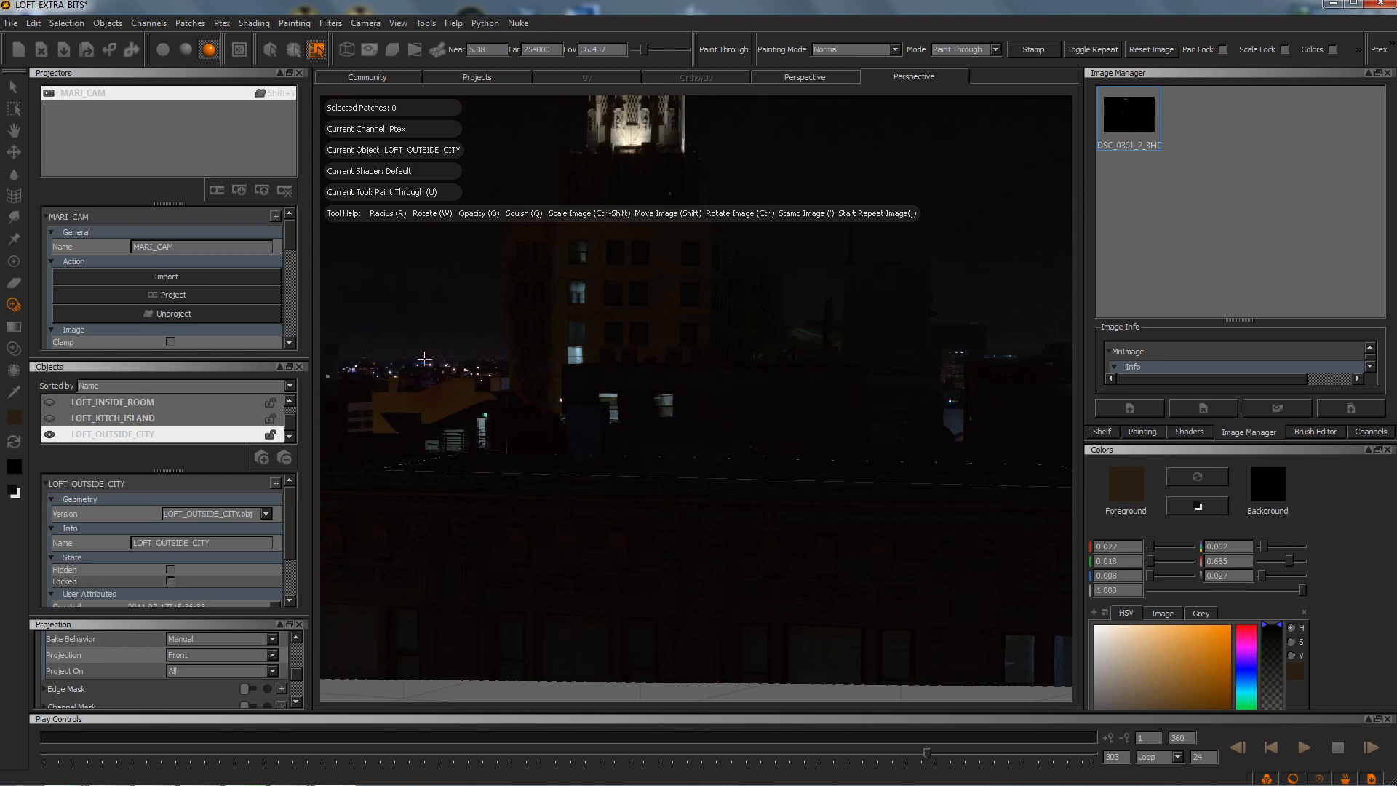
pyautogui.moveTo(470, 384); pyautogui.dragTo(468, 355)
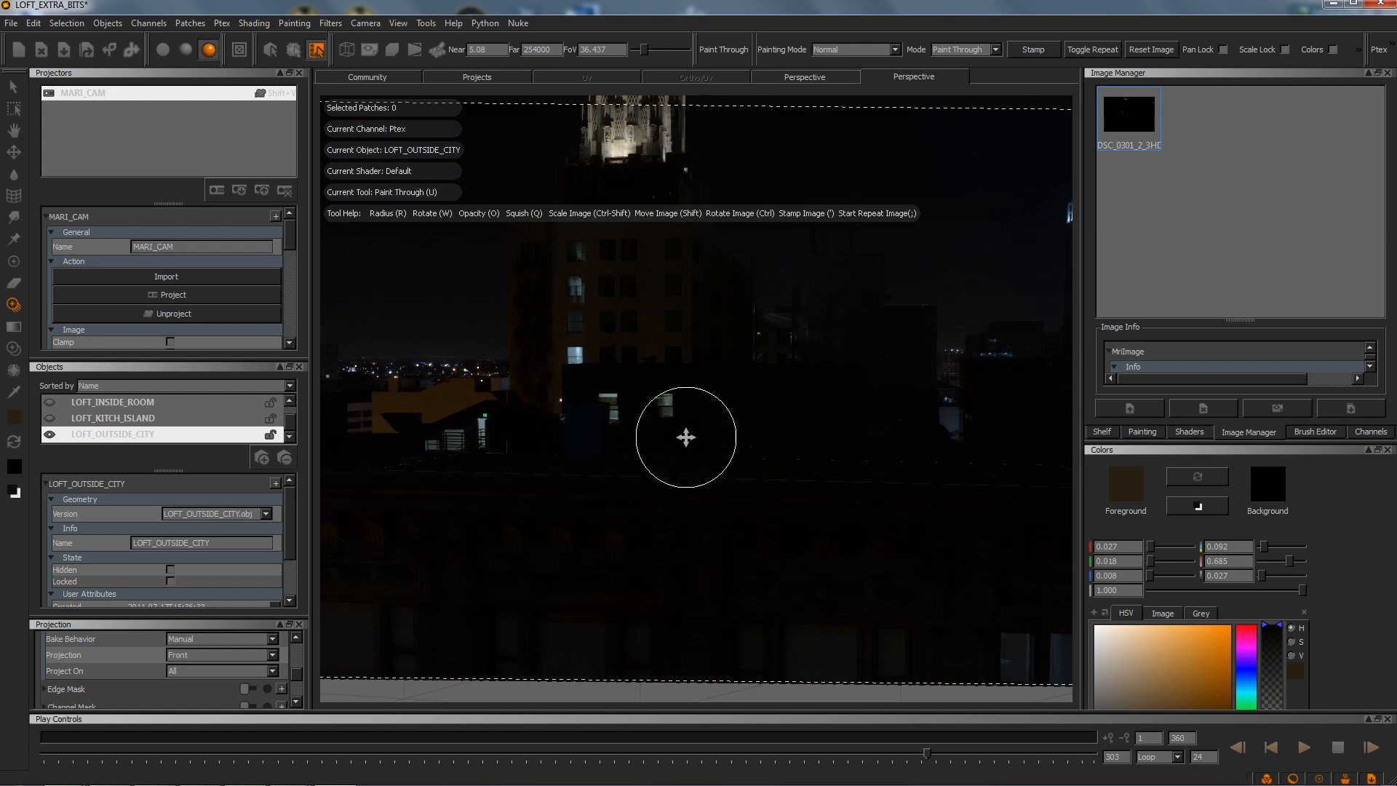
# Step: Try to paint the bare rooftop with a dark colour sampled from the building behind it
pyautogui.press('p')
pyautogui.keyDown('alt'); pyautogui.moveTo(918, 462); pyautogui.dragTo(982, 471); pyautogui.keyUp('alt')
pyautogui.moveTo(601, 488)
pyautogui.keyDown('alt'); pyautogui.mouseDown()
pyautogui.moveTo(602, 511)
pyautogui.moveTo(669, 517)
pyautogui.moveTo(776, 472)
pyautogui.mouseUp(); pyautogui.keyUp('alt')
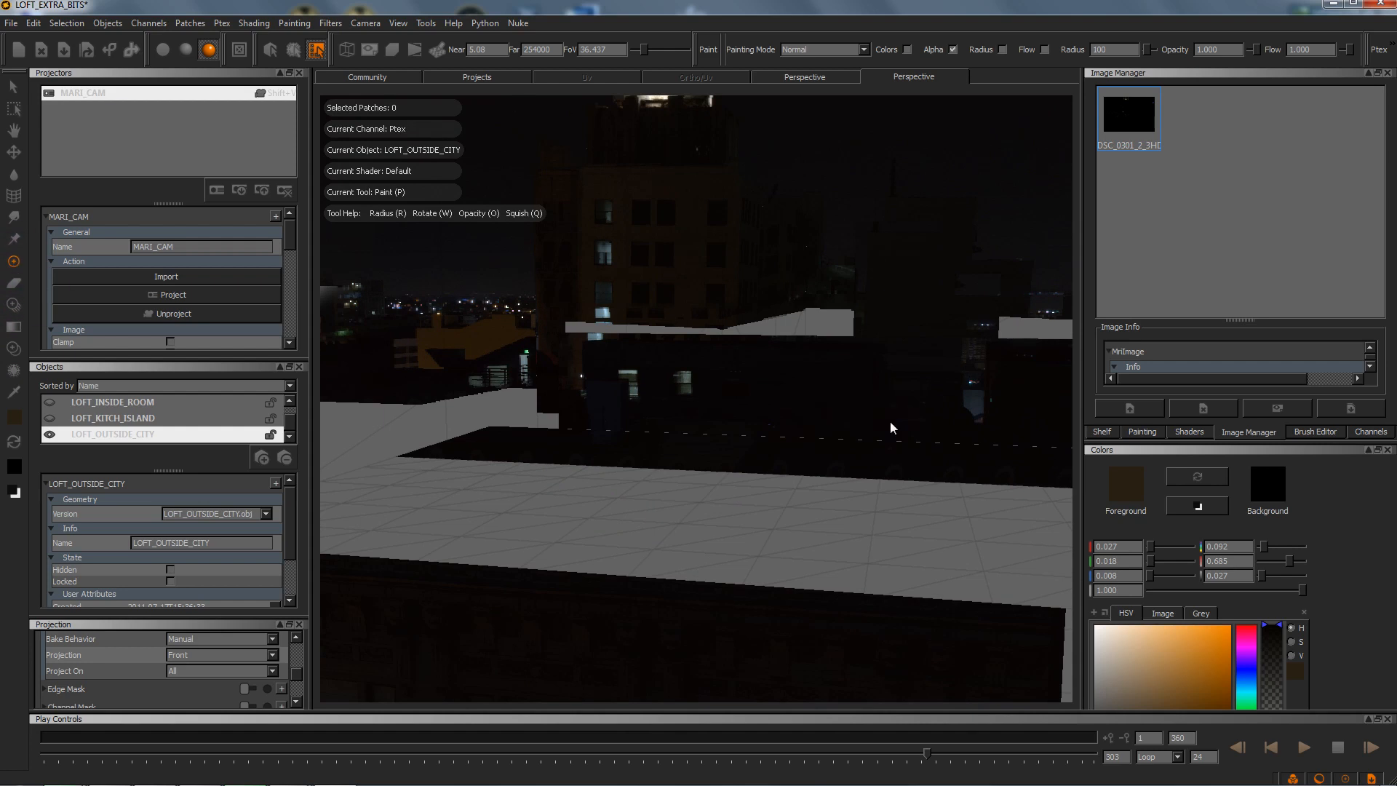
pyautogui.press('c')
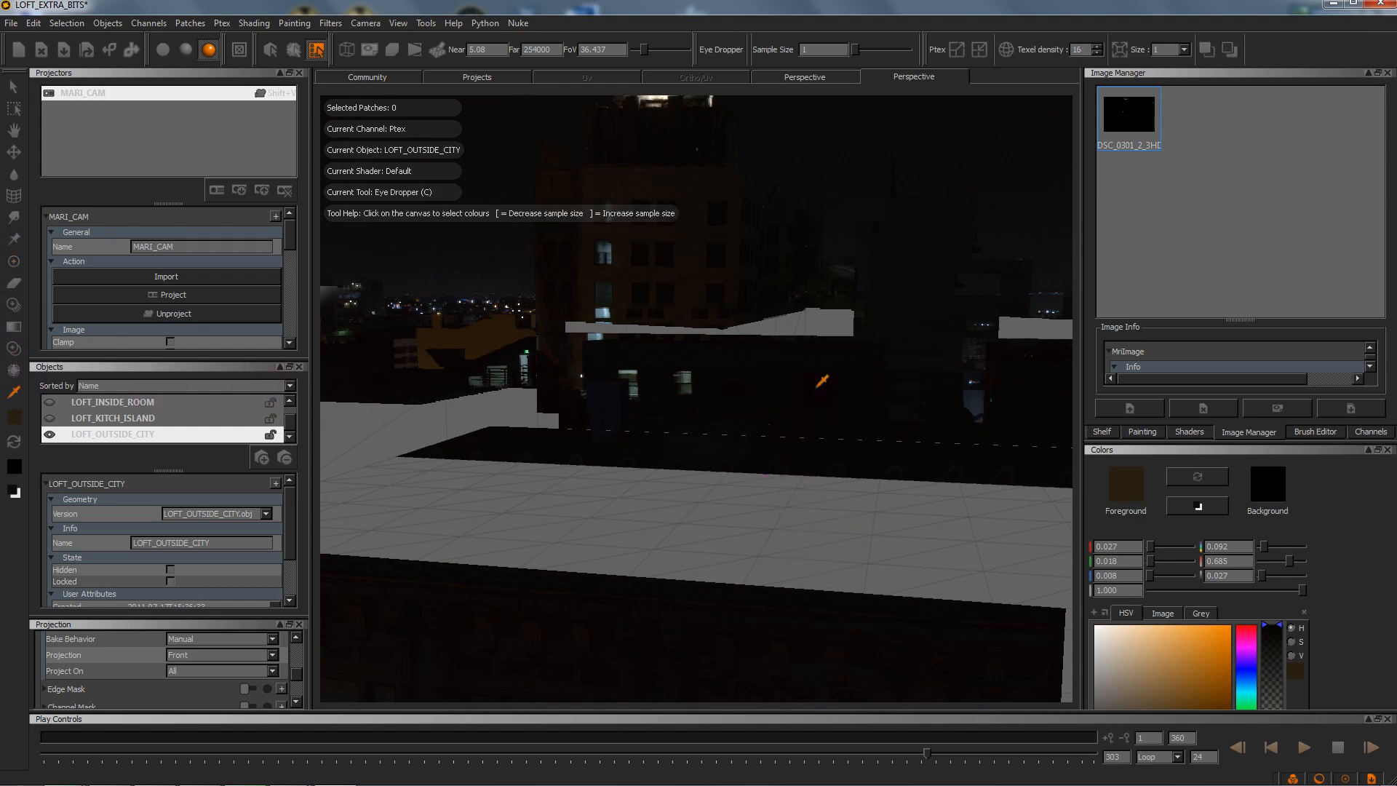
pyautogui.click(815, 390)
pyautogui.moveTo(801, 381)
pyautogui.mouseDown()
pyautogui.moveTo(840, 369)
pyautogui.moveTo(807, 364)
pyautogui.mouseUp()
pyautogui.press('p')
pyautogui.moveTo(711, 509)
pyautogui.mouseDown()
pyautogui.moveTo(517, 509)
pyautogui.moveTo(402, 455)
pyautogui.mouseUp()
pyautogui.moveTo(694, 501)
pyautogui.mouseDown()
pyautogui.moveTo(747, 529)
pyautogui.moveTo(621, 552)
pyautogui.moveTo(499, 543)
pyautogui.moveTo(342, 447)
pyautogui.moveTo(377, 440)
pyautogui.mouseUp()
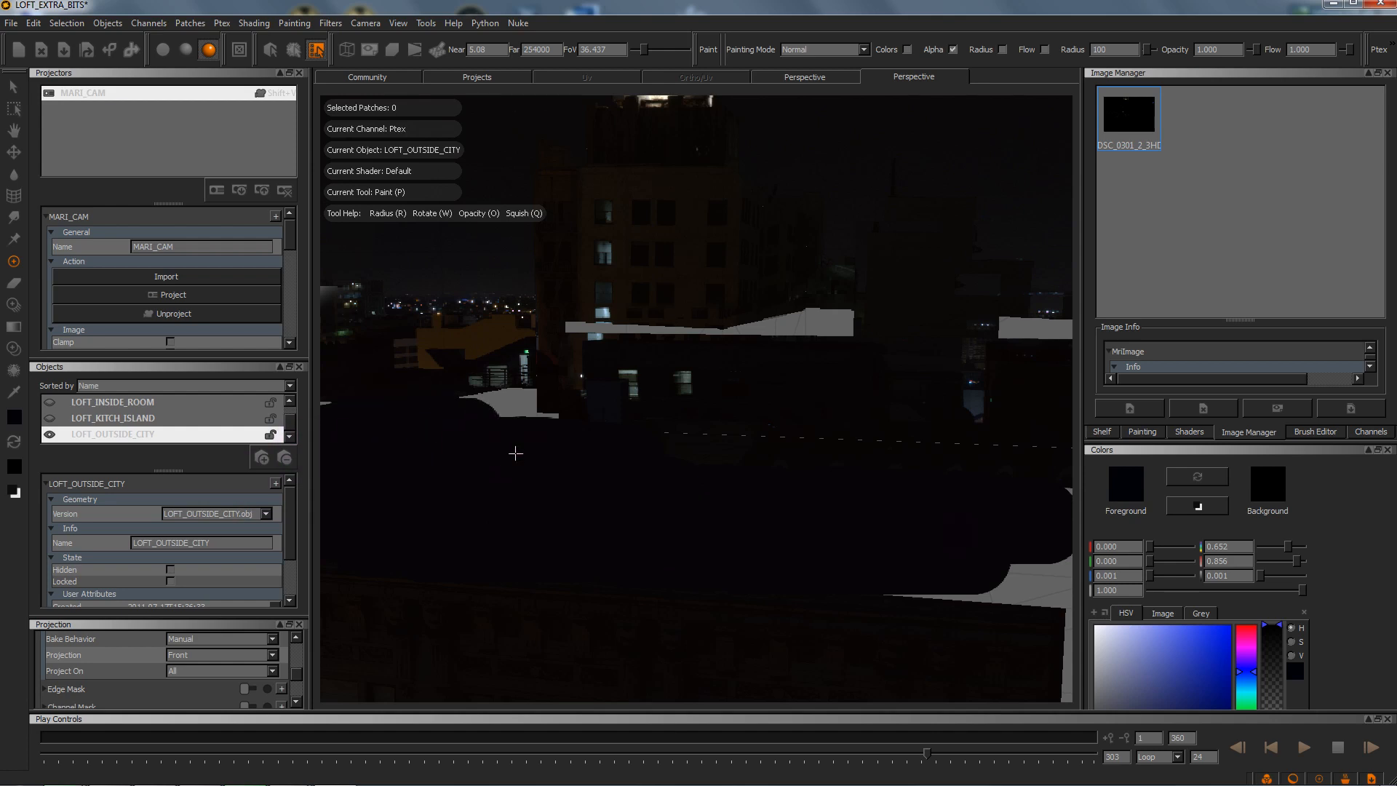
pyautogui.hotkey('ctrl', 'z')
# Step: Inspect the painted facade and return to the MARI_CAM view at frame 170
pyautogui.moveTo(749, 482)
pyautogui.keyDown('alt'); pyautogui.mouseDown()
pyautogui.moveTo(708, 495)
pyautogui.moveTo(876, 454)
pyautogui.moveTo(950, 487)
pyautogui.mouseUp(); pyautogui.keyUp('alt')
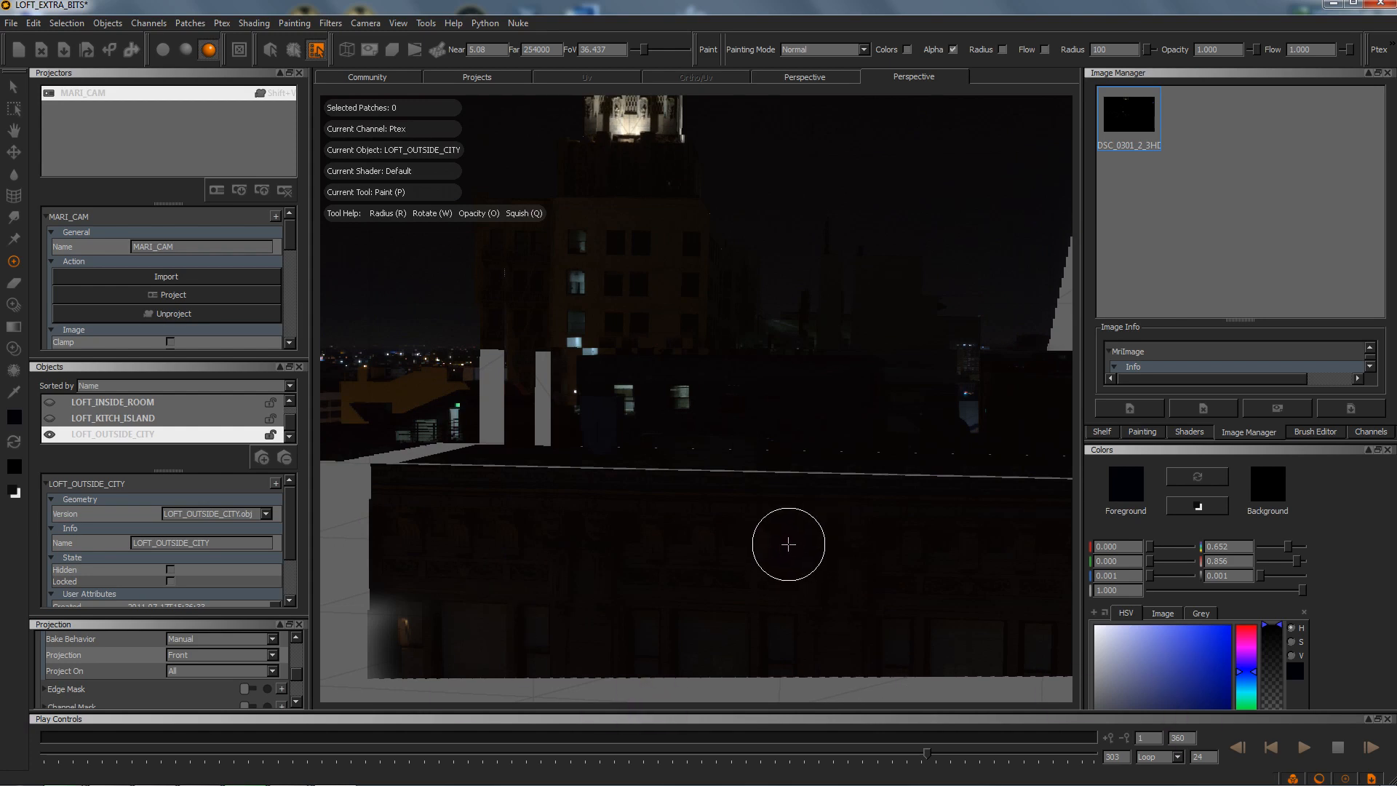
pyautogui.moveTo(926, 753); pyautogui.dragTo(537, 752)
pyautogui.hotkey('shift', 'v')
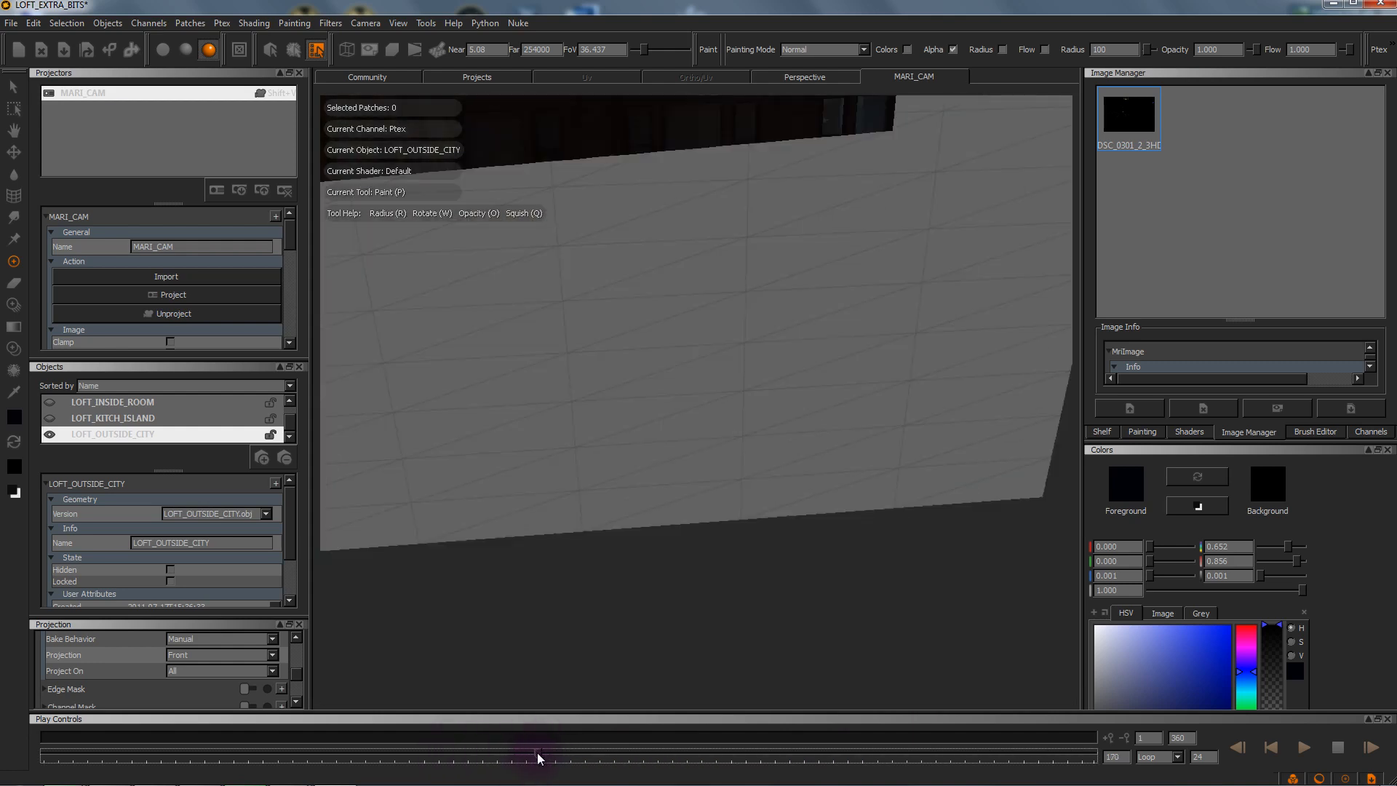
# Step: Close the LOFT_EXTRA_BITS project without saving its changes and open the LOFT project
pyautogui.click(12, 24)
pyautogui.click(32, 106)
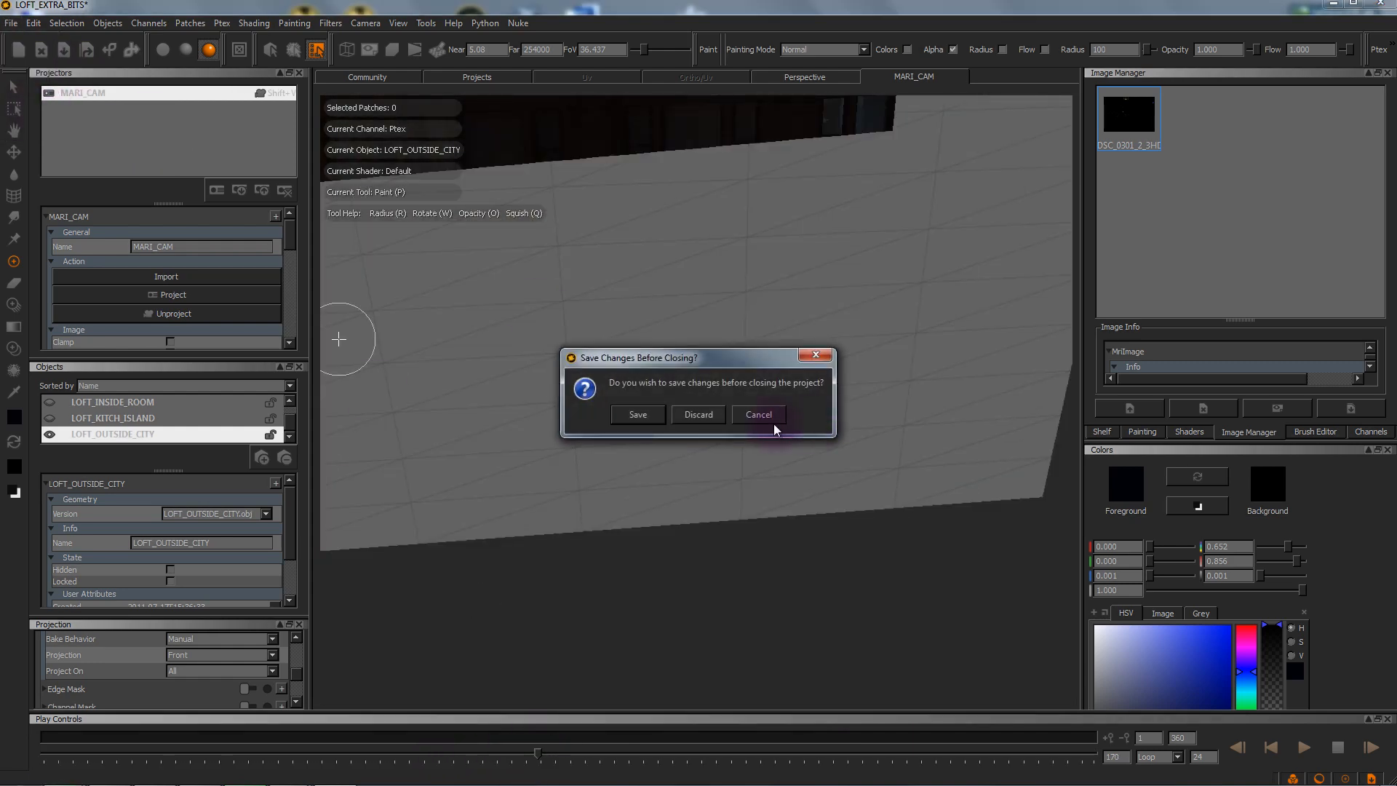
pyautogui.click(699, 414)
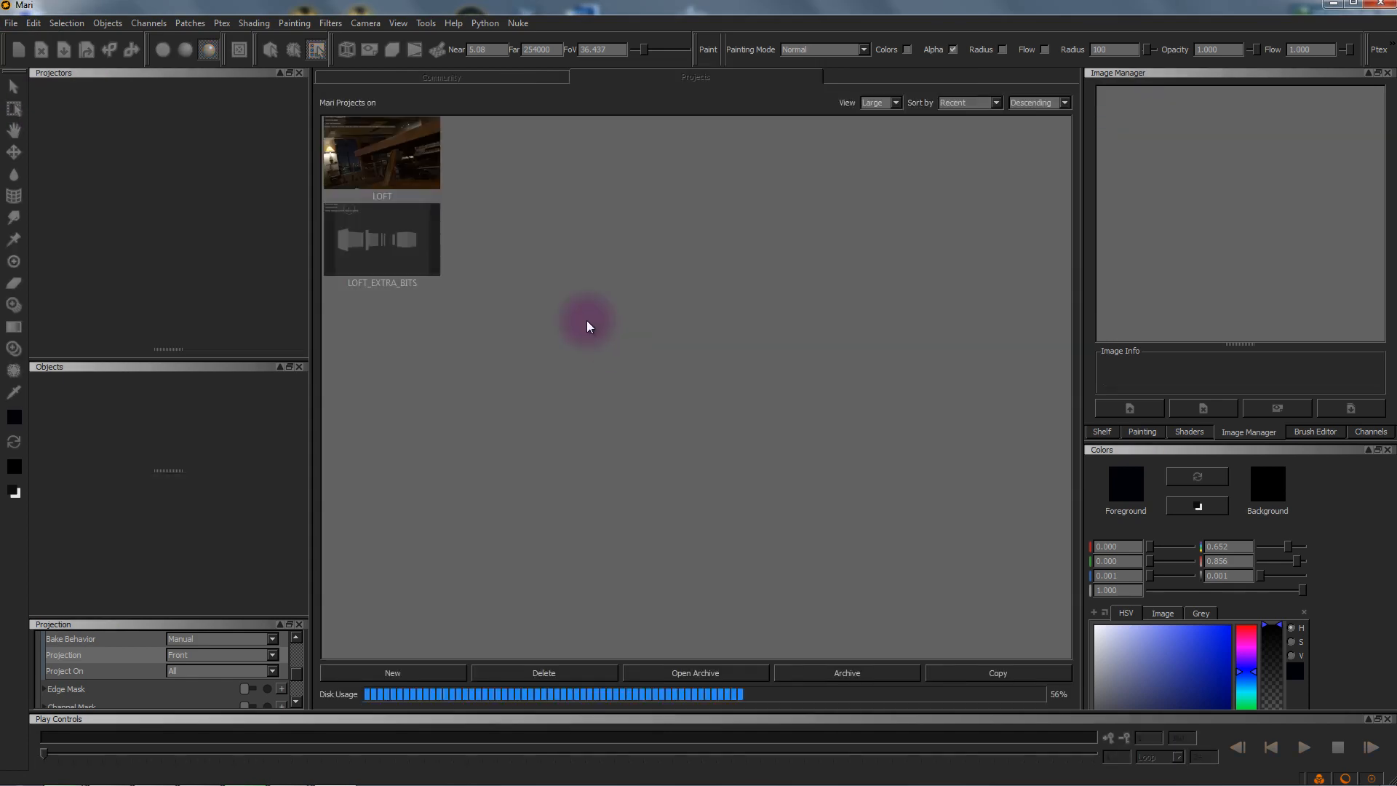
pyautogui.click(374, 191)
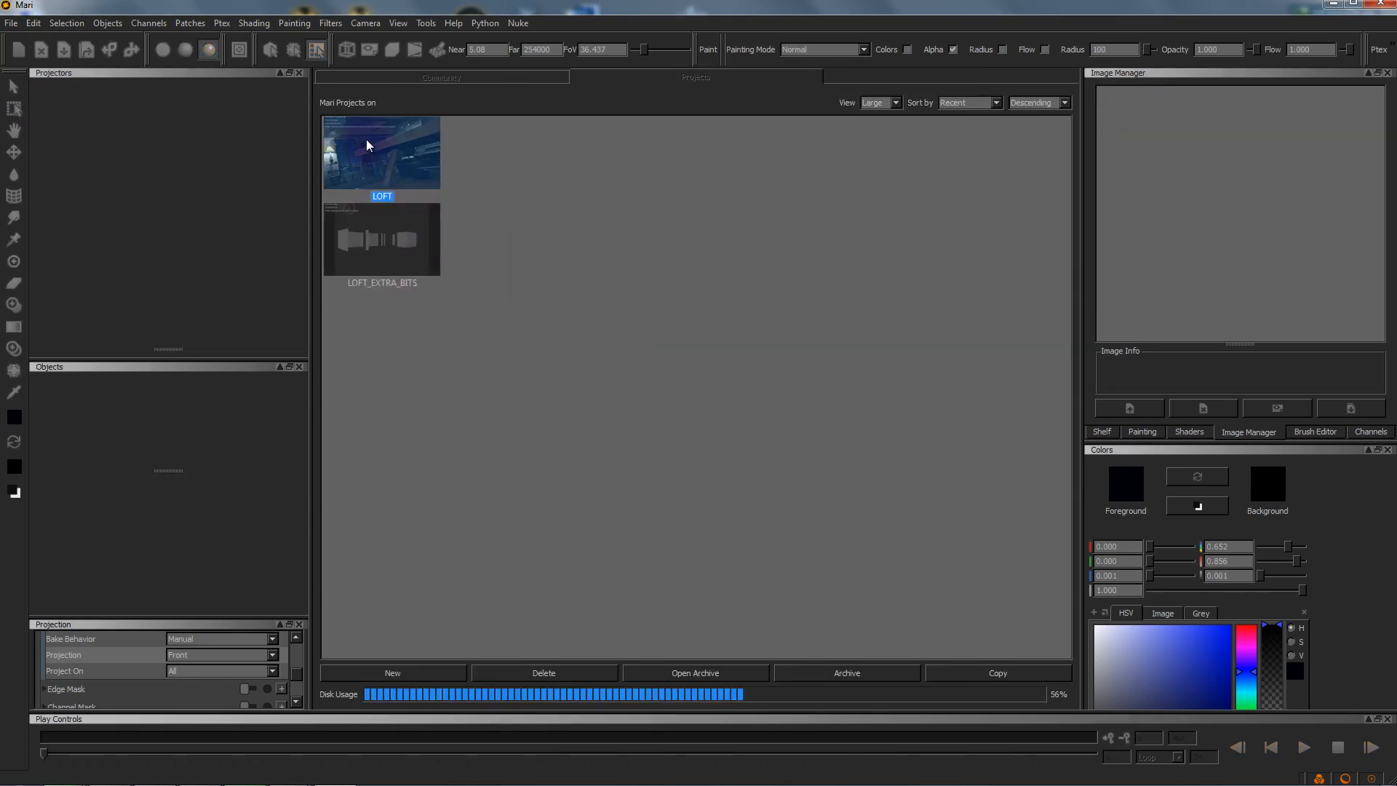
pyautogui.click(375, 155)
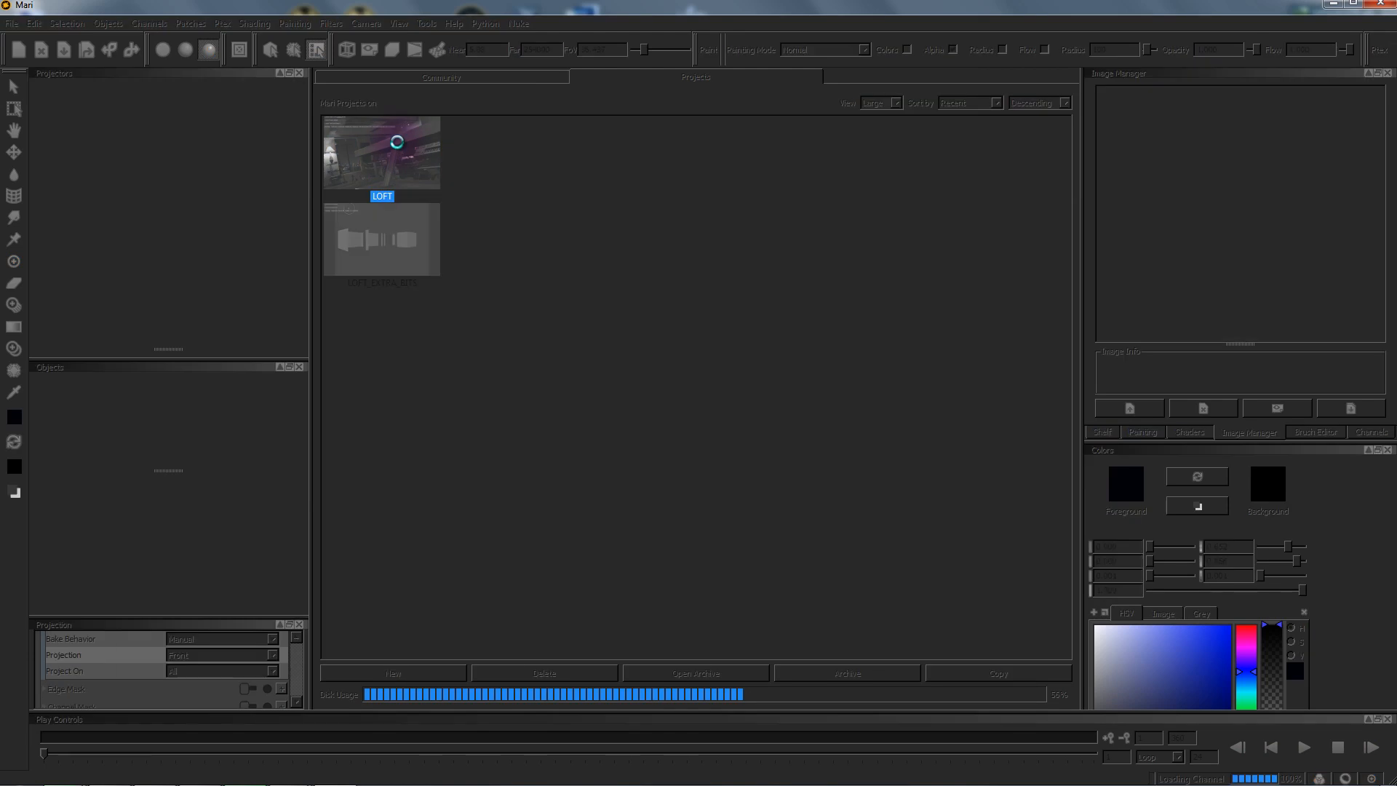
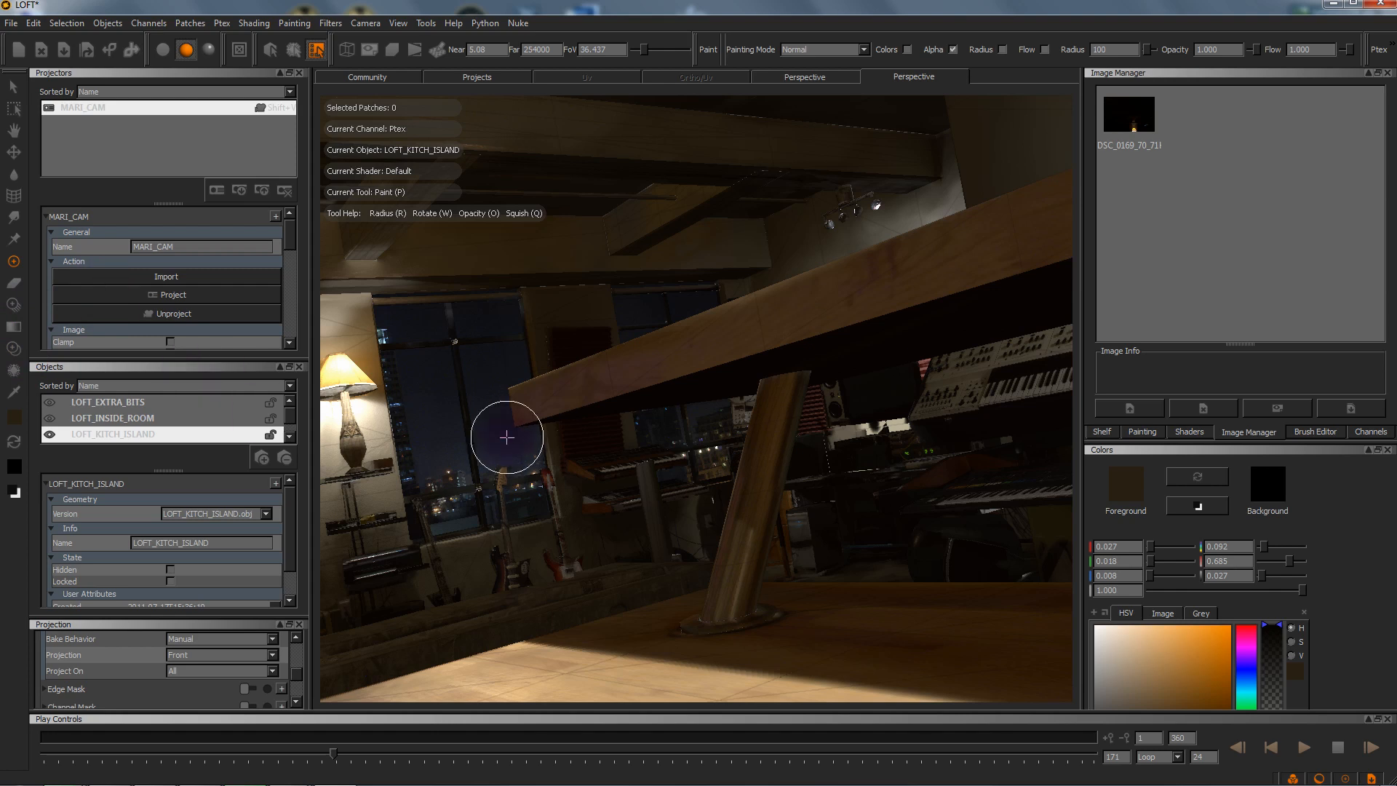
# Step: Look through MARI_CAM and re-enter the playback range as frames 1 to 360
pyautogui.hotkey('shift', 'v')
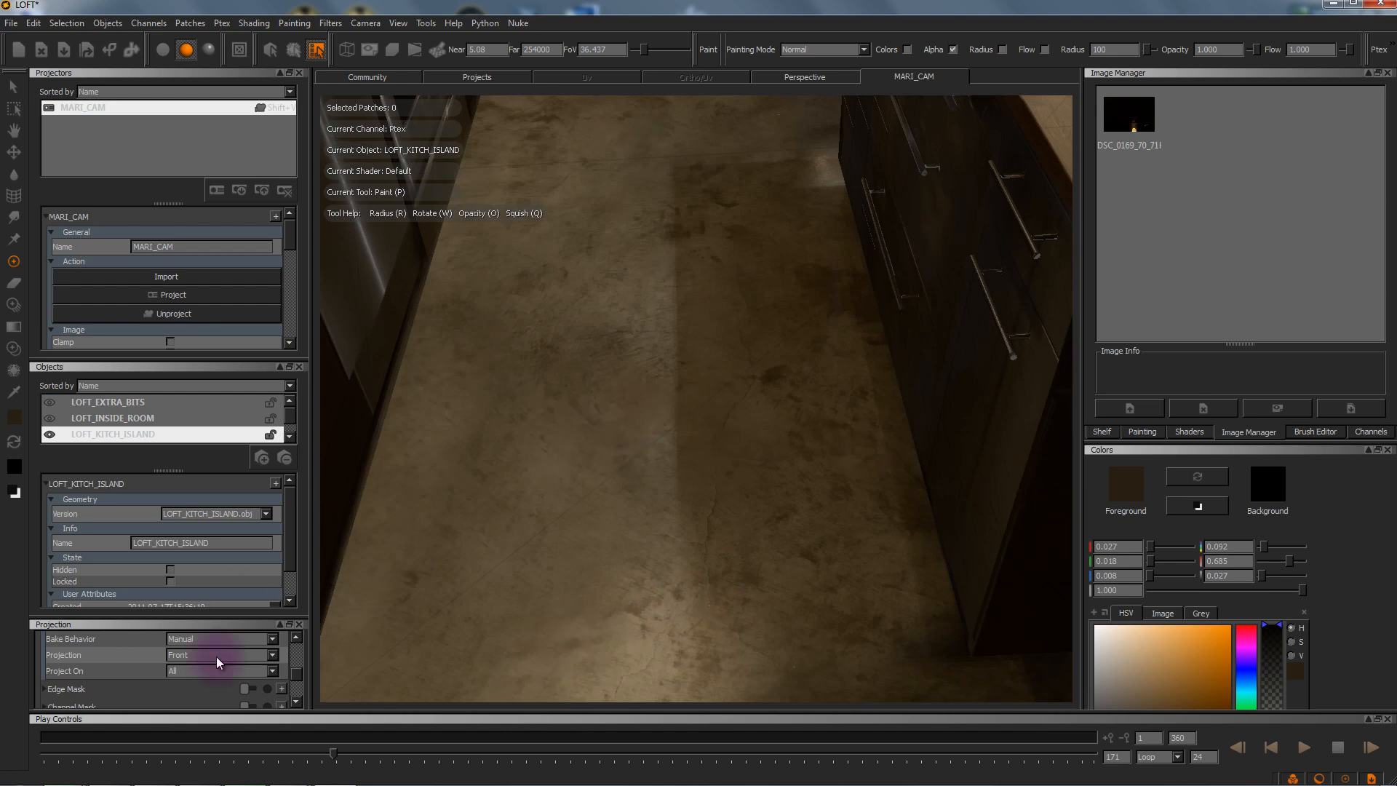
pyautogui.moveTo(358, 753); pyautogui.dragTo(429, 753)
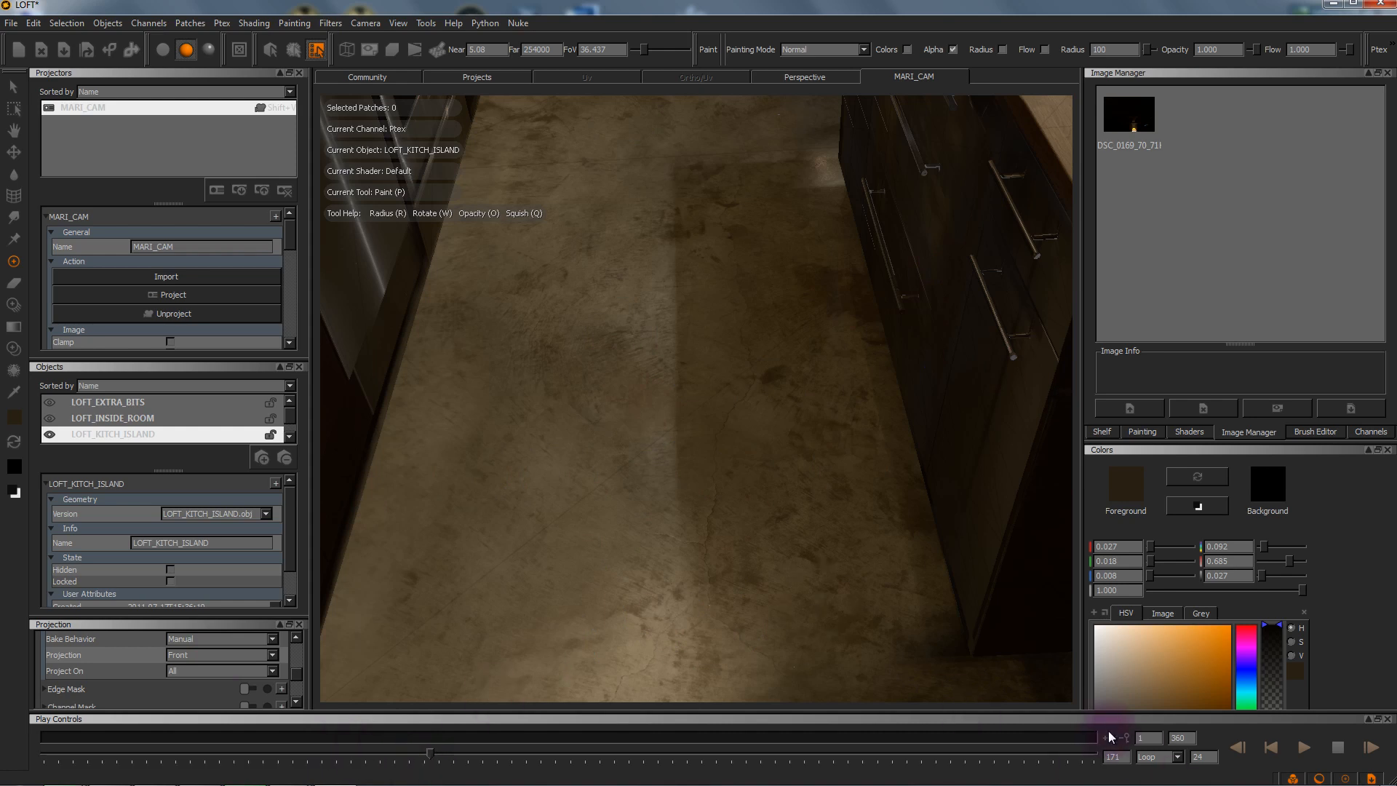
pyautogui.press('Tab')
pyautogui.write('100')
pyautogui.press('Return')
pyautogui.write('360')
pyautogui.press('Return')
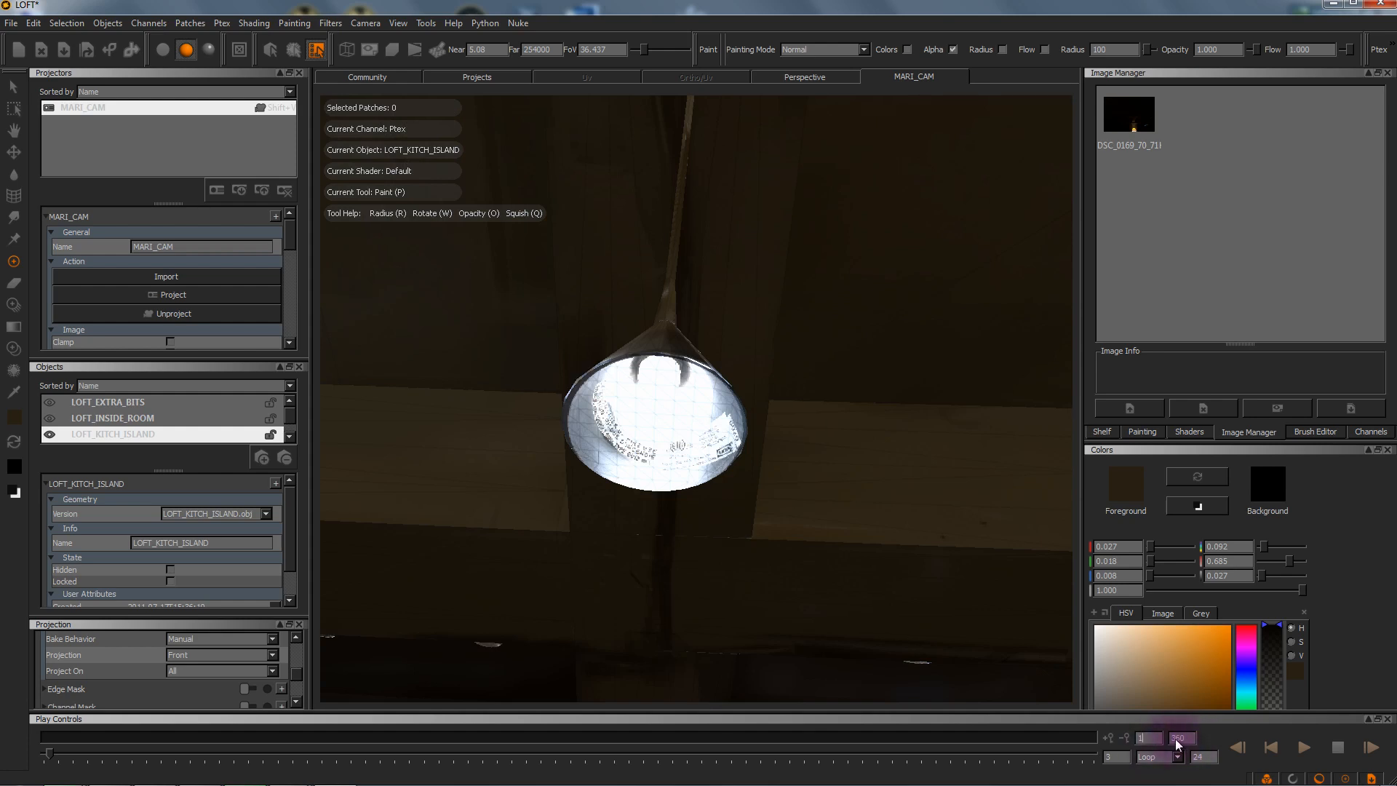
# Step: Scrub through the MARI_CAM animation to review the painted room and stop at frame 167
pyautogui.moveTo(49, 753); pyautogui.dragTo(806, 762)
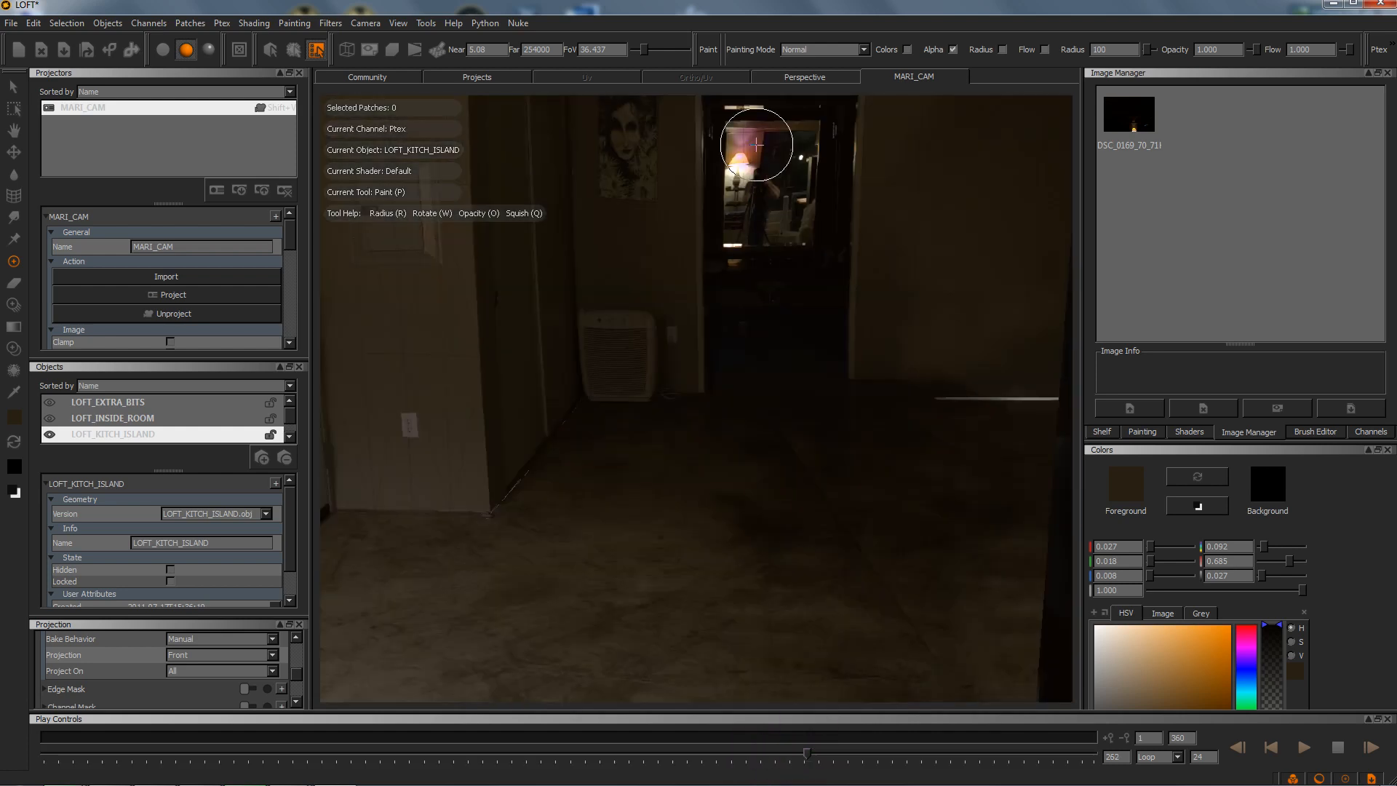
pyautogui.moveTo(806, 749); pyautogui.dragTo(563, 761)
pyautogui.moveTo(542, 755); pyautogui.dragTo(527, 755)
# Step: Examine the painted kitchen island, candle and window wall in perspective from varying distances
pyautogui.moveTo(781, 549)
pyautogui.keyDown('alt'); pyautogui.mouseDown(button='middle')
pyautogui.moveTo(534, 502)
pyautogui.moveTo(573, 617)
pyautogui.mouseUp(button='middle'); pyautogui.keyUp('alt')
pyautogui.moveTo(573, 617)
pyautogui.keyDown('alt'); pyautogui.mouseDown()
pyautogui.moveTo(585, 537)
pyautogui.moveTo(757, 635)
pyautogui.moveTo(757, 598)
pyautogui.moveTo(670, 555)
pyautogui.moveTo(623, 558)
pyautogui.mouseUp(); pyautogui.keyUp('alt')
pyautogui.moveTo(454, 574)
pyautogui.keyDown('alt'); pyautogui.mouseDown()
pyautogui.moveTo(627, 604)
pyautogui.moveTo(639, 574)
pyautogui.moveTo(580, 577)
pyautogui.moveTo(587, 590)
pyautogui.mouseUp(); pyautogui.keyUp('alt')
pyautogui.scroll(8, 587, 589)
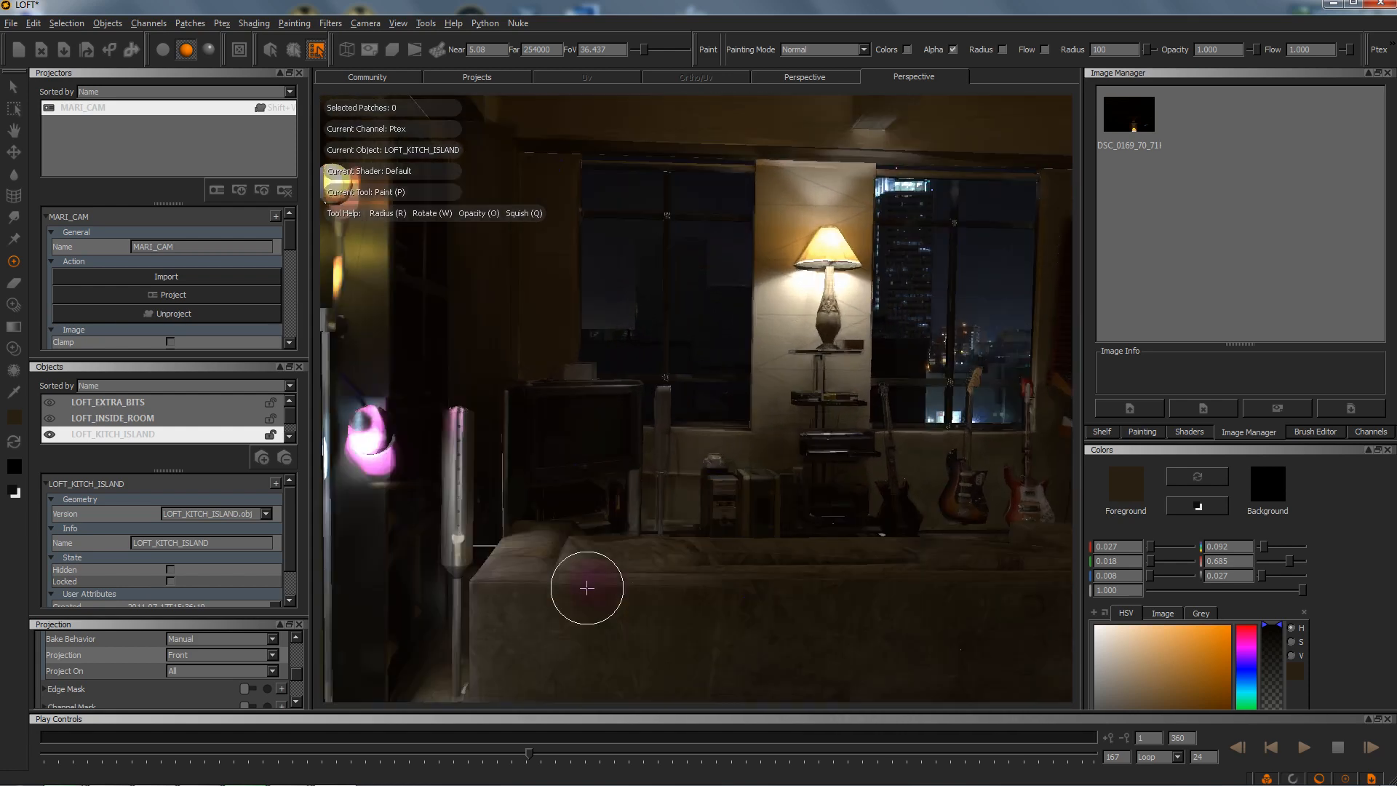
pyautogui.scroll(-7, 587, 588)
pyautogui.scroll(4, 587, 588)
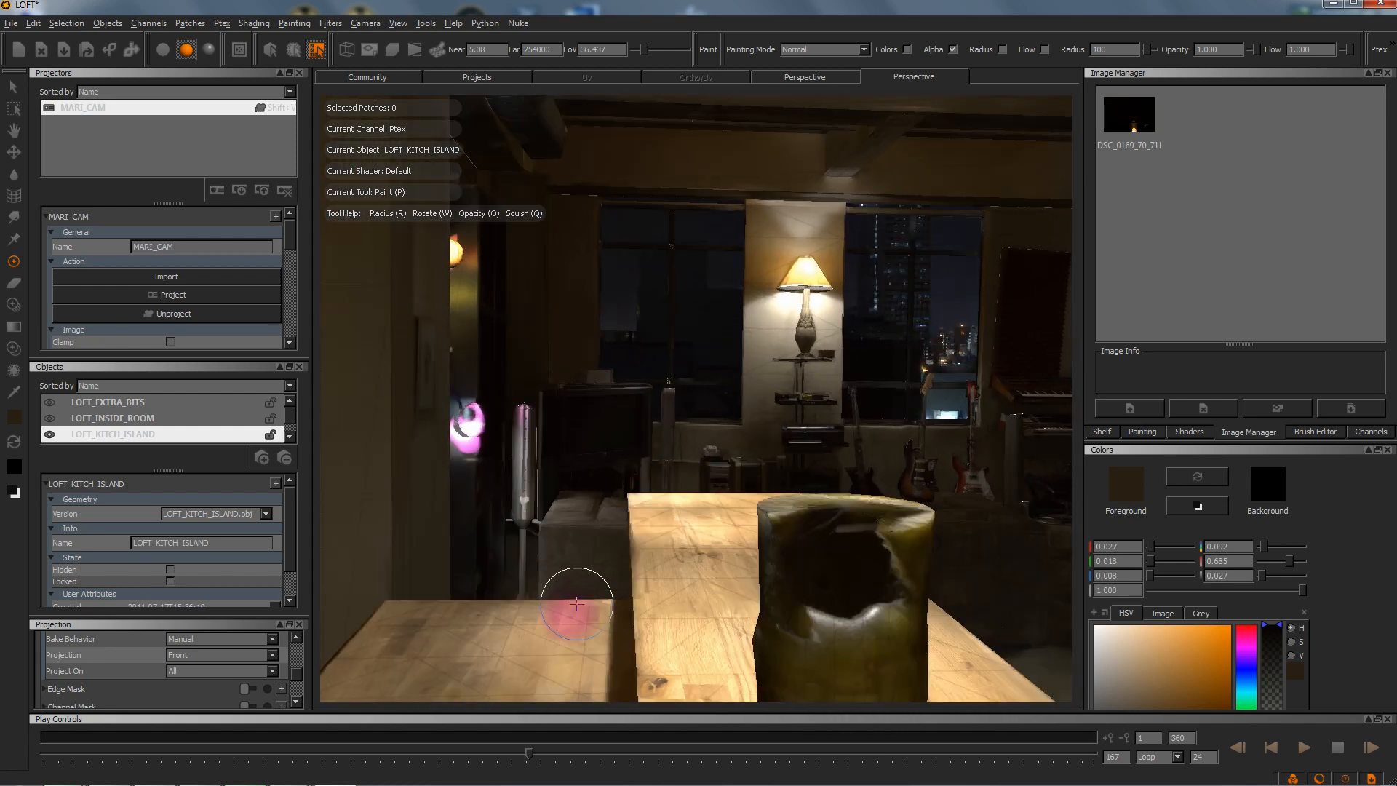
pyautogui.keyDown('alt'); pyautogui.moveTo(574, 608); pyautogui.dragTo(594, 571, button='middle'); pyautogui.keyUp('alt')
pyautogui.scroll(-5, 546, 621)
pyautogui.scroll(7, 546, 621)
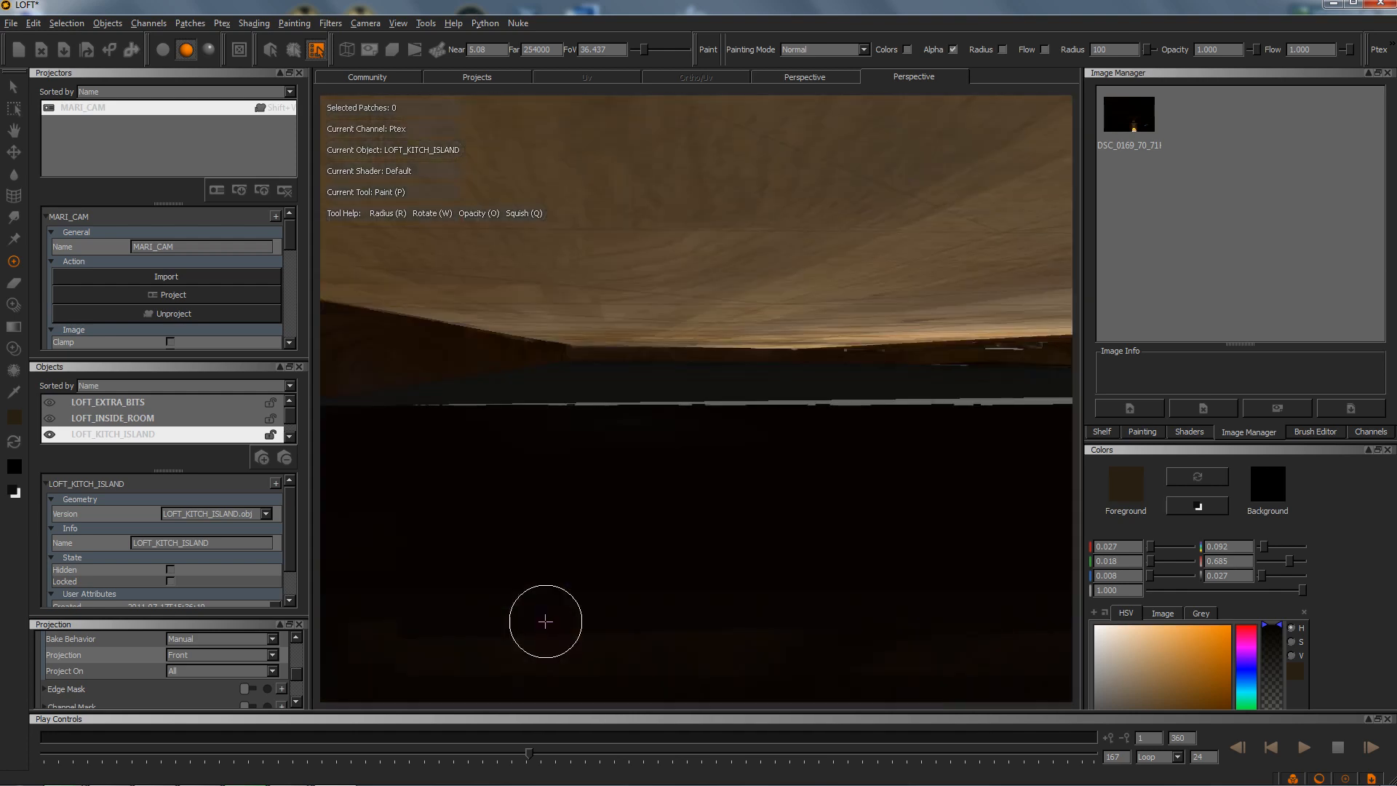
pyautogui.scroll(-3, 546, 621)
pyautogui.moveTo(601, 642)
pyautogui.keyDown('alt'); pyautogui.mouseDown(button='middle')
pyautogui.moveTo(617, 640)
pyautogui.moveTo(592, 608)
pyautogui.moveTo(599, 593)
pyautogui.mouseUp(button='middle'); pyautogui.keyUp('alt')
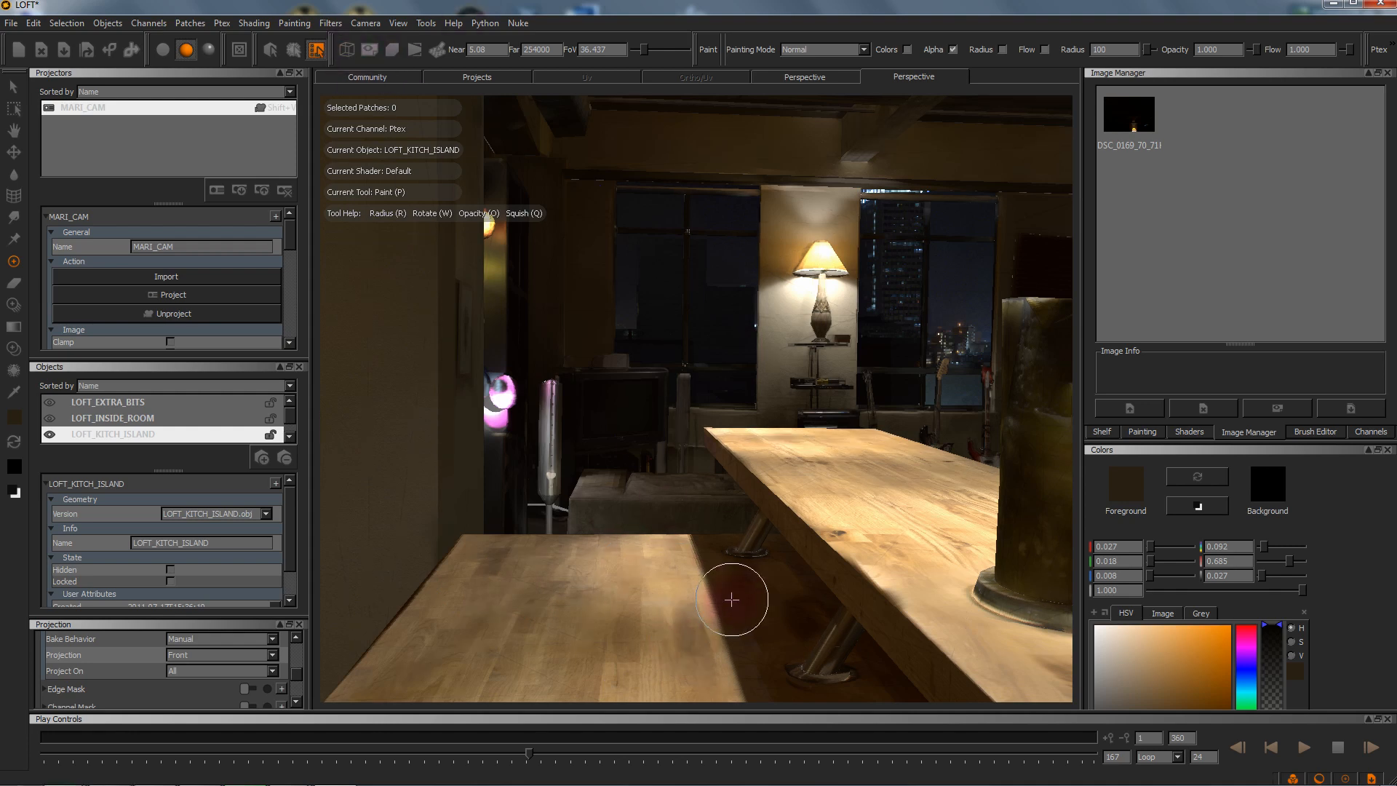
# Step: Examine the raised countertop, the floor beside the island and the couch from several angles
pyautogui.keyDown('alt'); pyautogui.moveTo(863, 530); pyautogui.dragTo(586, 524); pyautogui.keyUp('alt')
pyautogui.keyDown('alt'); pyautogui.moveTo(489, 602); pyautogui.dragTo(484, 603); pyautogui.keyUp('alt')
pyautogui.keyDown('alt'); pyautogui.moveTo(484, 602); pyautogui.dragTo(477, 641, button='right'); pyautogui.keyUp('alt')
pyautogui.moveTo(459, 631)
pyautogui.keyDown('alt'); pyautogui.mouseDown(button='middle')
pyautogui.moveTo(961, 377)
pyautogui.moveTo(989, 418)
pyautogui.mouseUp(button='middle'); pyautogui.keyUp('alt')
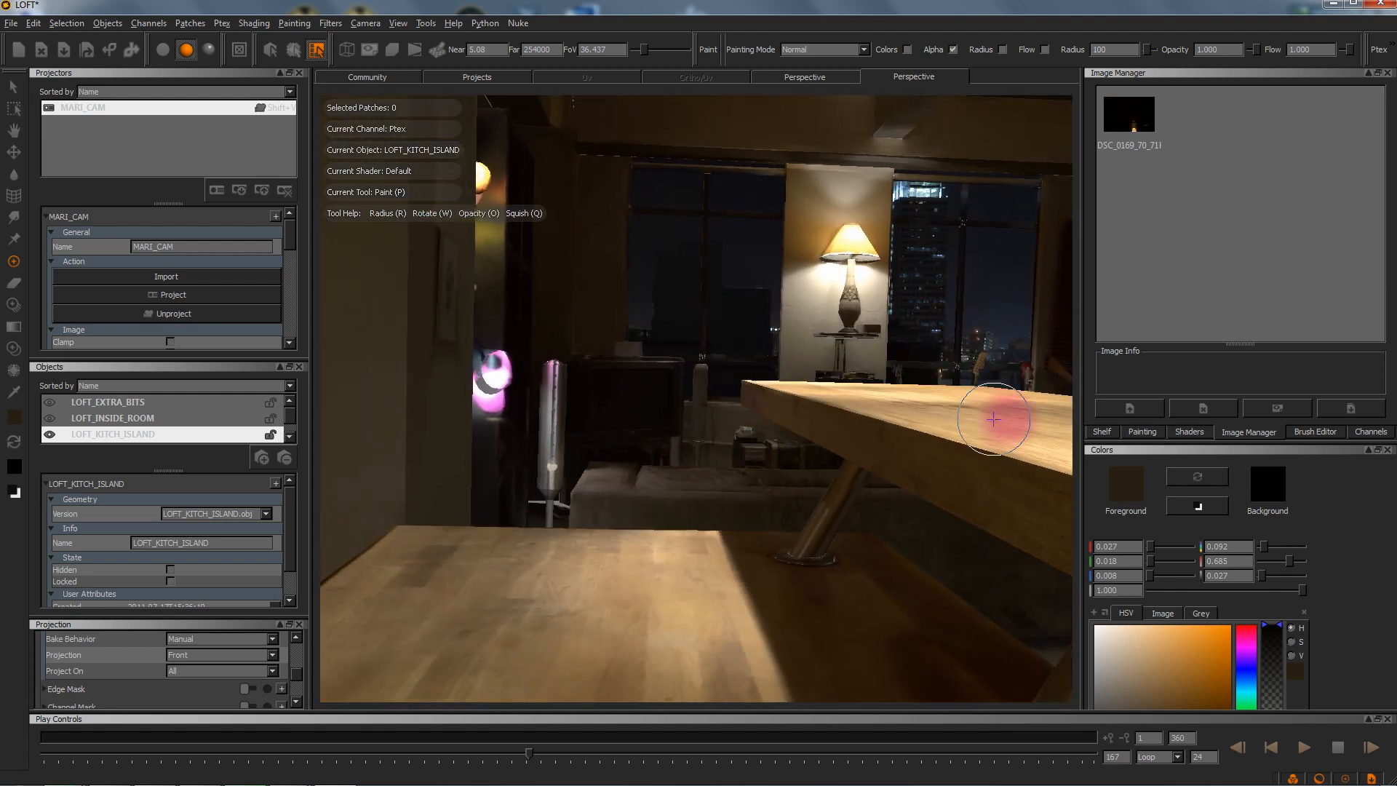
pyautogui.keyDown('alt'); pyautogui.moveTo(546, 627); pyautogui.dragTo(608, 568); pyautogui.keyUp('alt')
pyautogui.keyDown('alt'); pyautogui.moveTo(624, 365); pyautogui.dragTo(708, 483); pyautogui.keyUp('alt')
pyautogui.moveTo(707, 483)
pyautogui.keyDown('alt'); pyautogui.mouseDown()
pyautogui.moveTo(531, 483)
pyautogui.moveTo(633, 486)
pyautogui.moveTo(679, 462)
pyautogui.moveTo(645, 400)
pyautogui.moveTo(735, 320)
pyautogui.moveTo(822, 283)
pyautogui.moveTo(996, 291)
pyautogui.moveTo(1271, 396)
pyautogui.moveTo(1324, 391)
pyautogui.moveTo(1241, 390)
pyautogui.moveTo(1191, 366)
pyautogui.mouseUp(); pyautogui.keyUp('alt')
pyautogui.moveTo(645, 348)
pyautogui.keyDown('alt'); pyautogui.mouseDown()
pyautogui.moveTo(720, 400)
pyautogui.moveTo(865, 429)
pyautogui.moveTo(797, 477)
pyautogui.moveTo(691, 379)
pyautogui.moveTo(795, 437)
pyautogui.moveTo(711, 505)
pyautogui.mouseUp(); pyautogui.keyUp('alt')
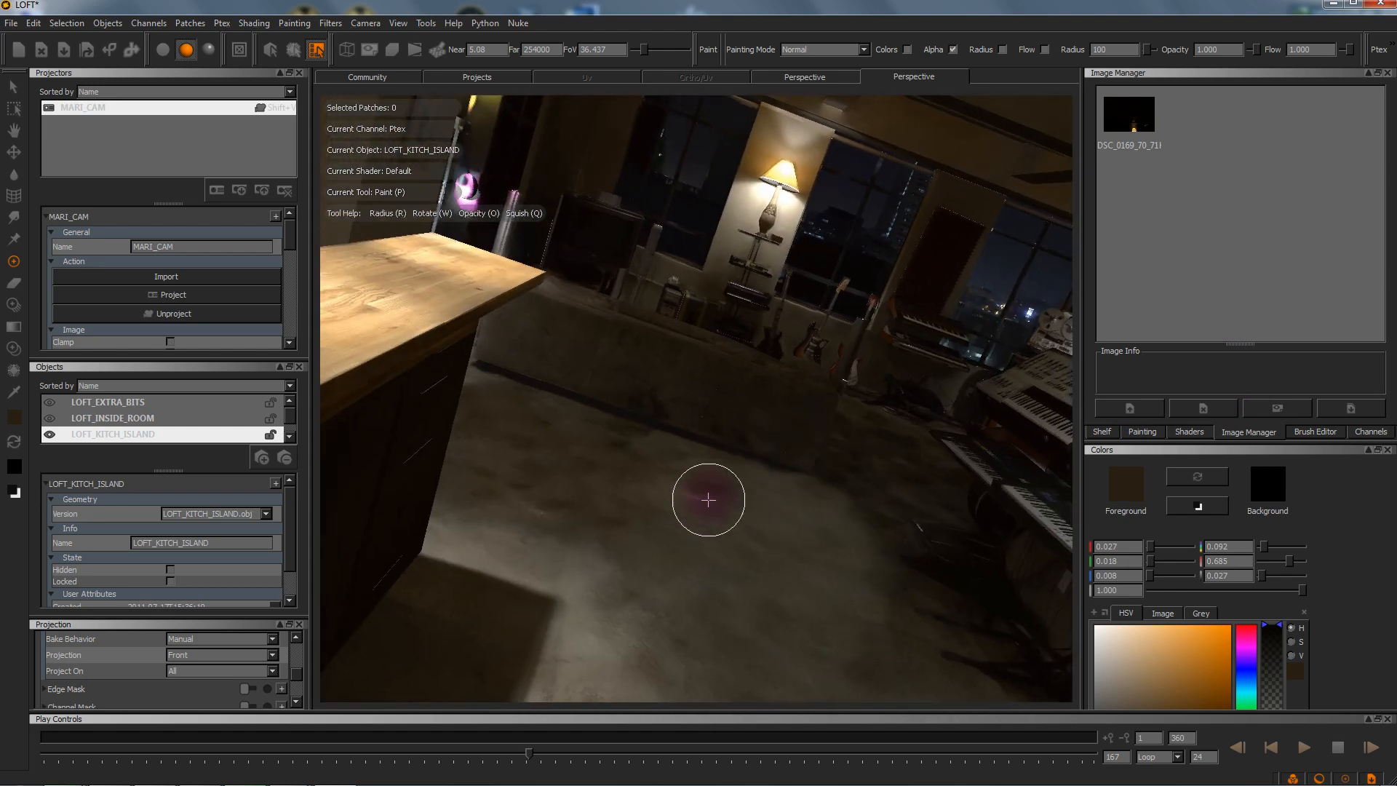
pyautogui.keyDown('alt'); pyautogui.moveTo(596, 582); pyautogui.dragTo(691, 480); pyautogui.keyUp('alt')
pyautogui.moveTo(832, 363)
pyautogui.keyDown('alt'); pyautogui.mouseDown()
pyautogui.moveTo(734, 437)
pyautogui.moveTo(814, 371)
pyautogui.moveTo(630, 440)
pyautogui.mouseUp(); pyautogui.keyUp('alt')
pyautogui.hotkey('ctrl', 'r')
pyautogui.press('p')
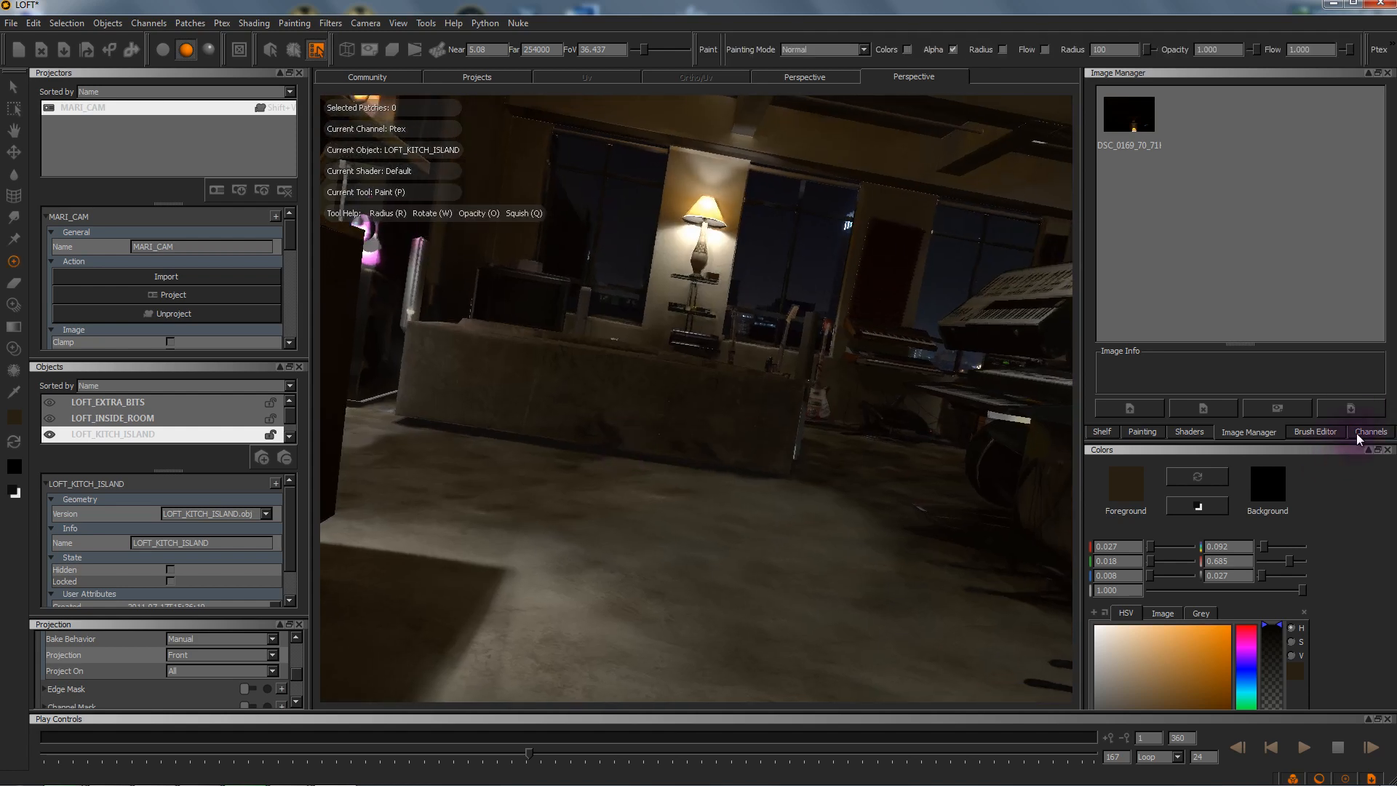
# Step: Review the Ptex channel export options for LOFT_KITCH_ISLAND only, including the $GEO.ptx file template, and cancel the export
pyautogui.click(1361, 433)
pyautogui.click(1150, 107)
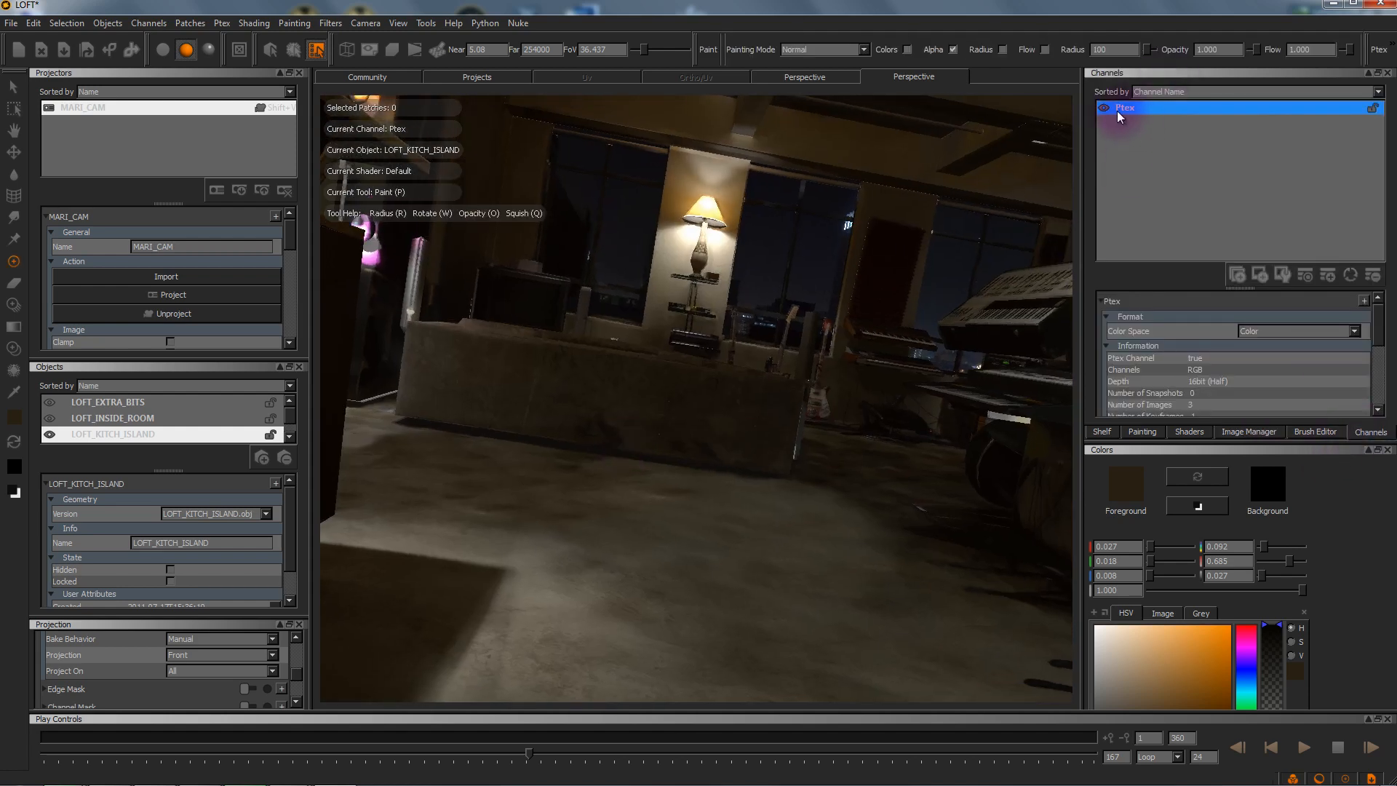
pyautogui.rightClick(1116, 111)
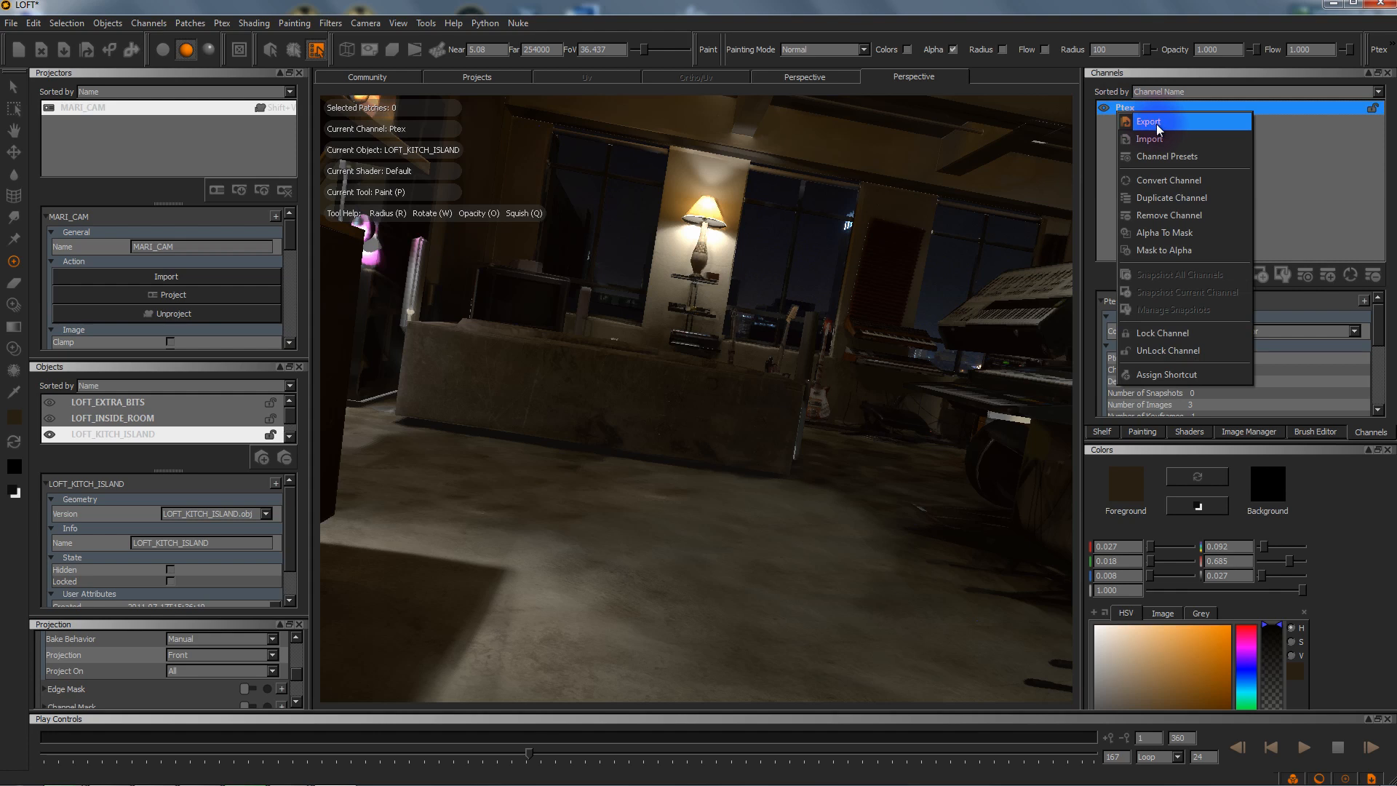
pyautogui.click(1157, 125)
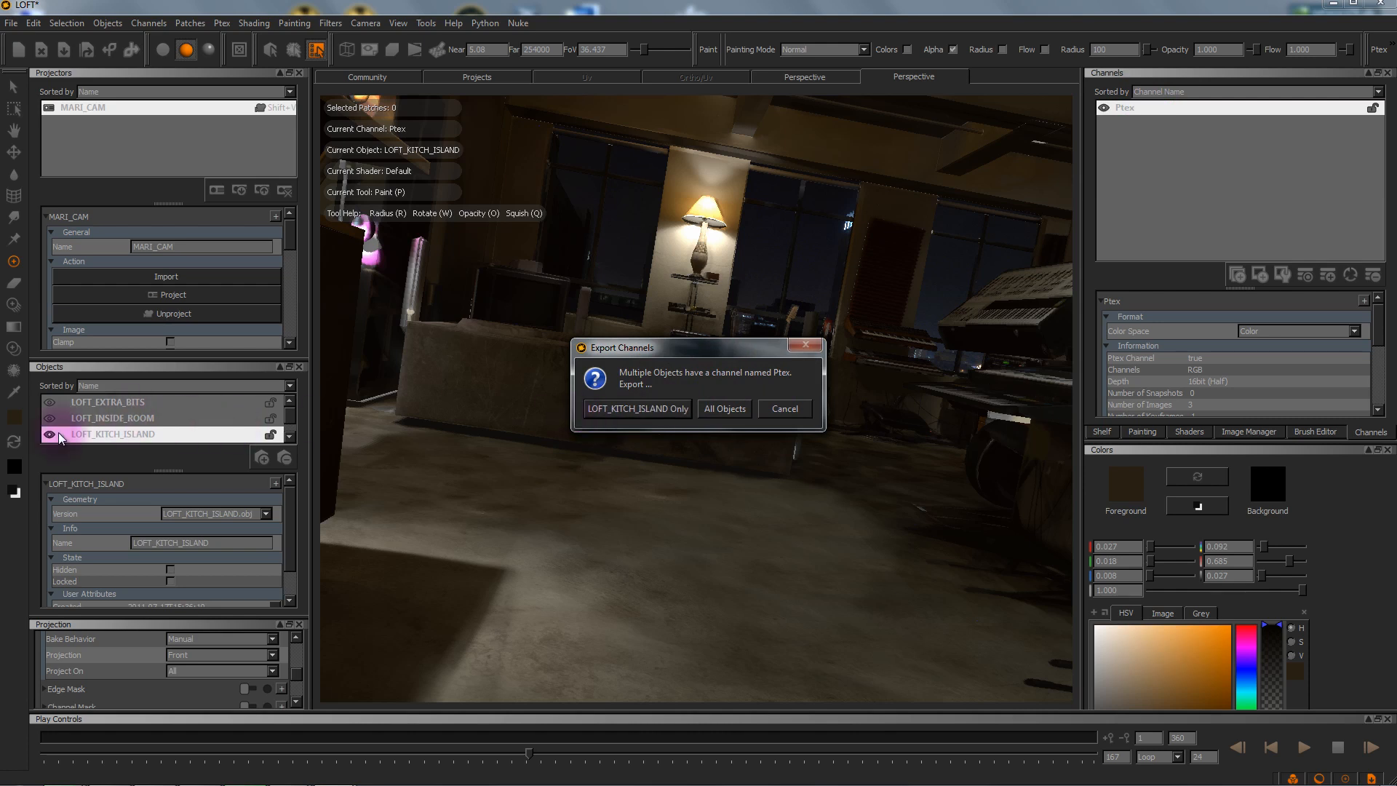
pyautogui.click(648, 406)
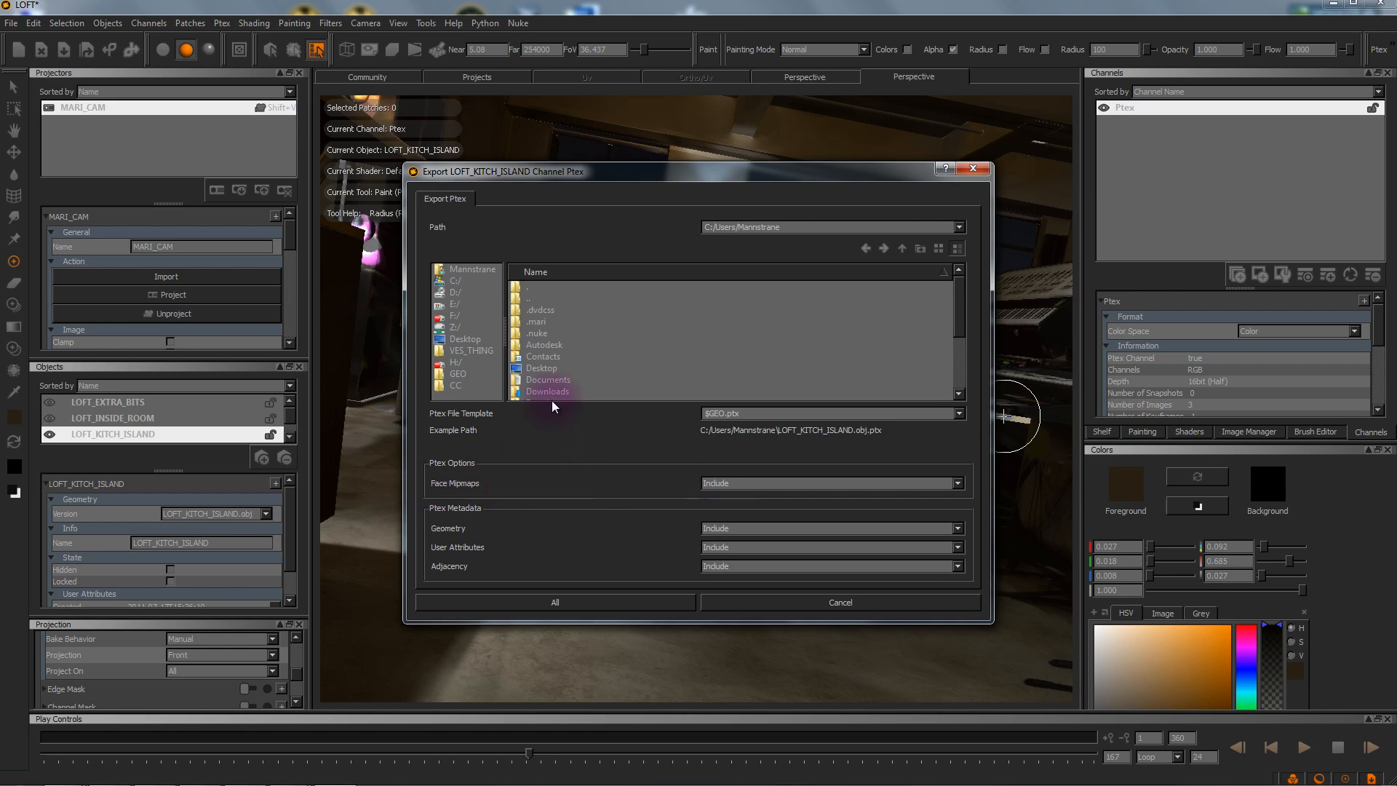
pyautogui.moveTo(704, 413); pyautogui.dragTo(757, 413)
pyautogui.click(841, 607)
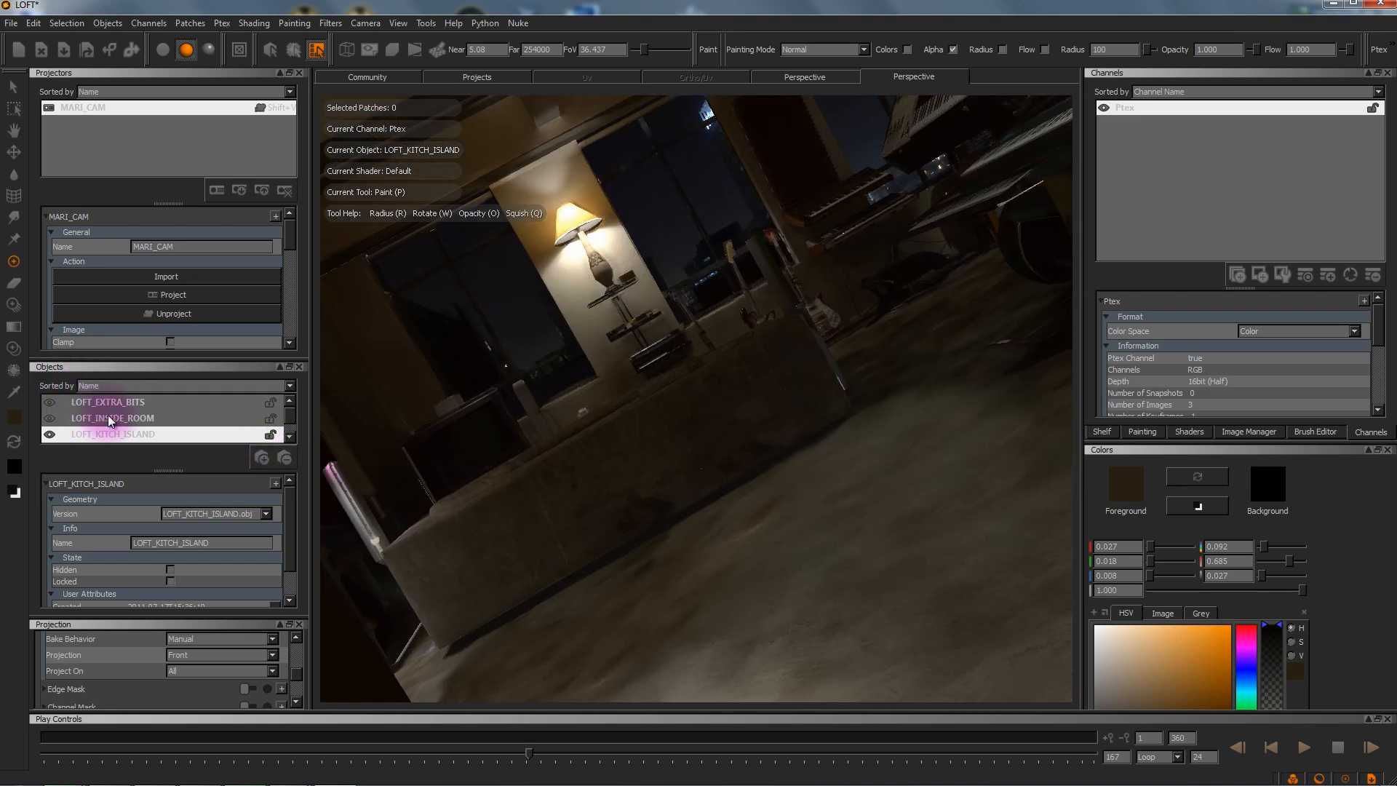
# Step: Make LOFT_INSIDE_ROOM the current object, and hide and reshow it to check which geometry it contains
pyautogui.click(124, 416)
pyautogui.click(48, 419)
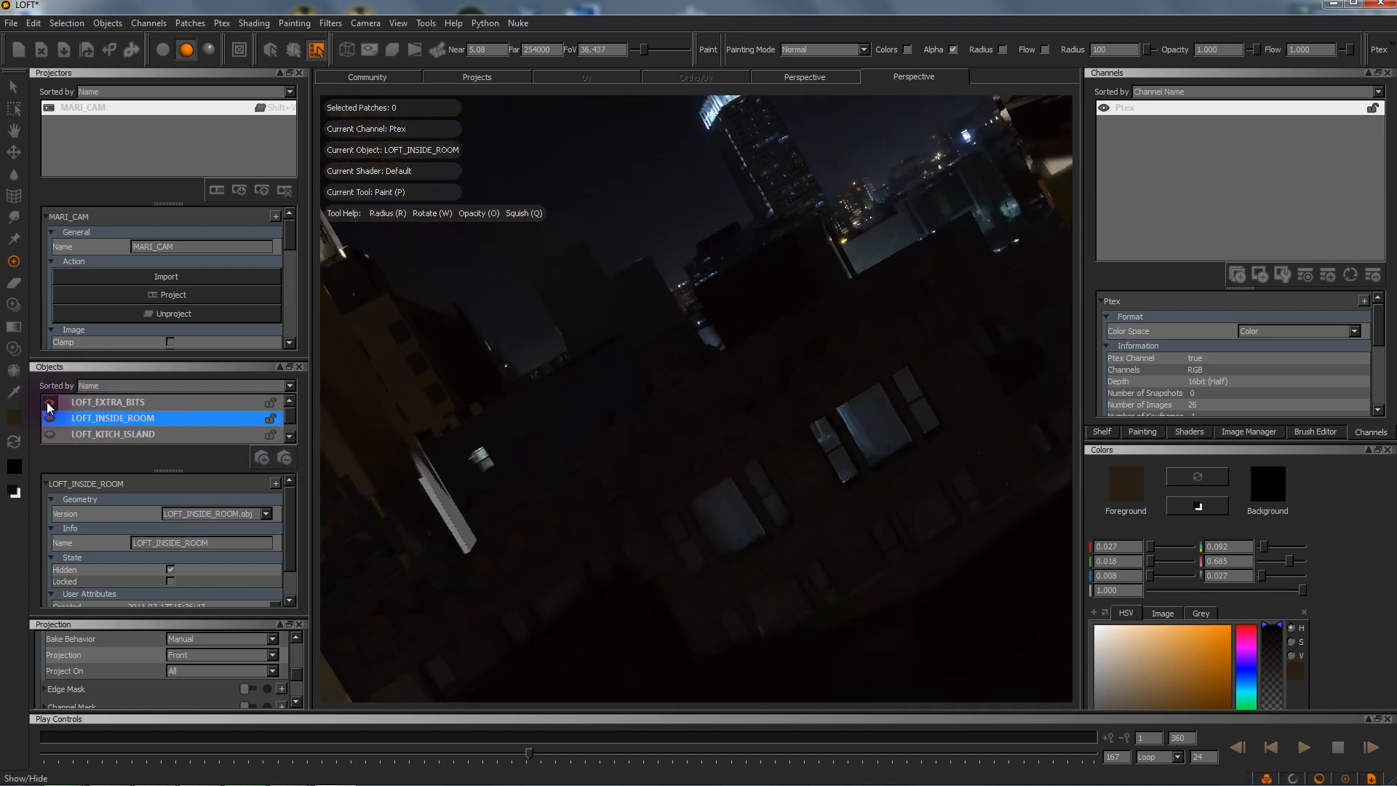
pyautogui.click(43, 415)
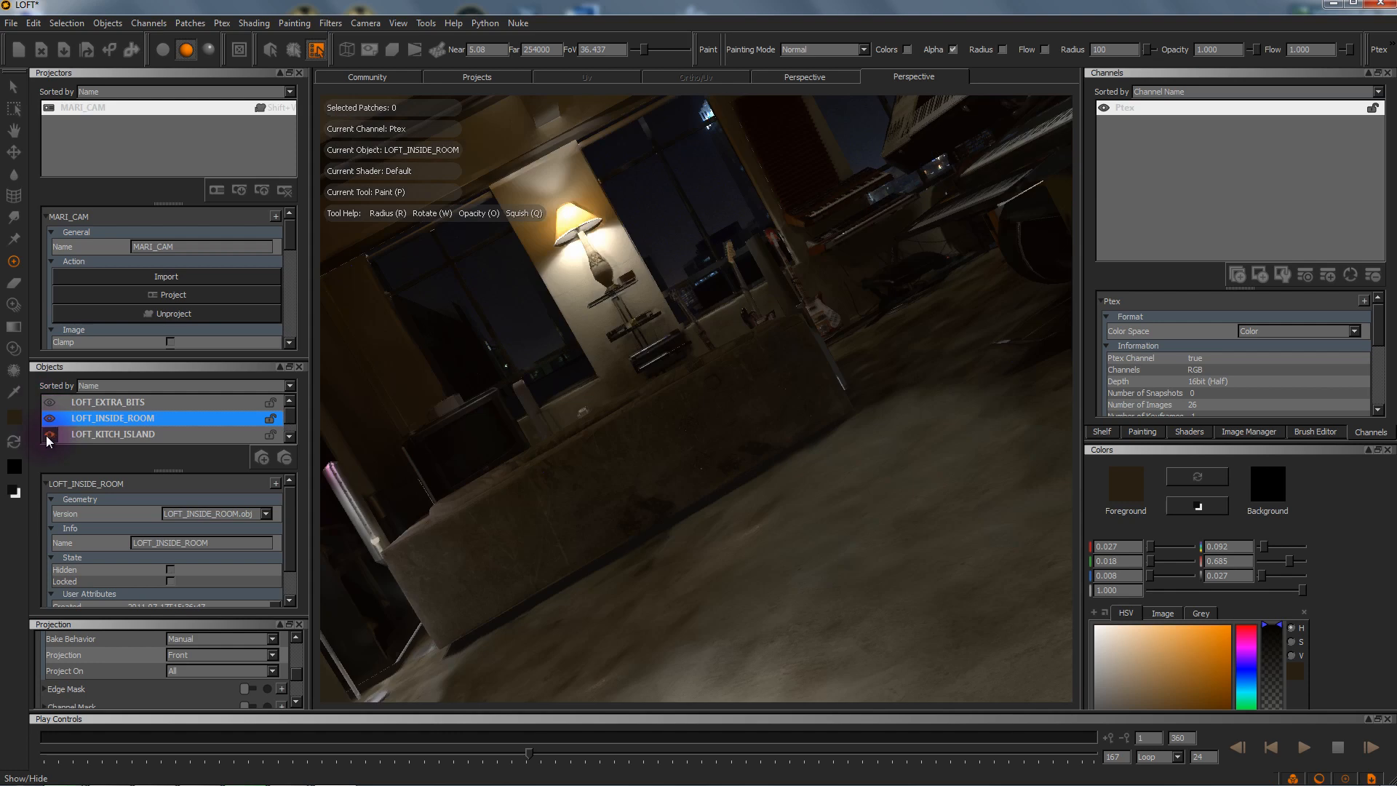
pyautogui.scroll(-1, 69, 426)
pyautogui.scroll(1, 199, 432)
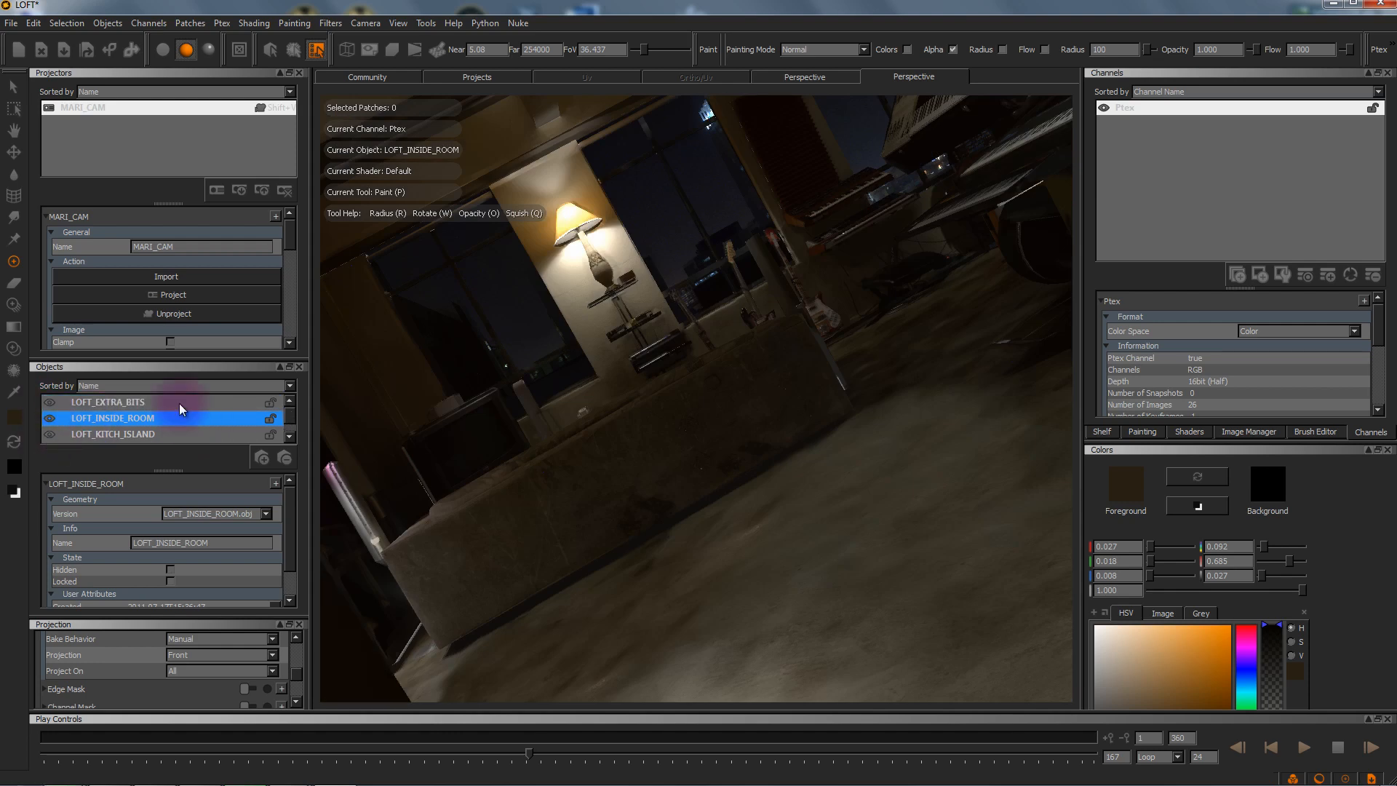